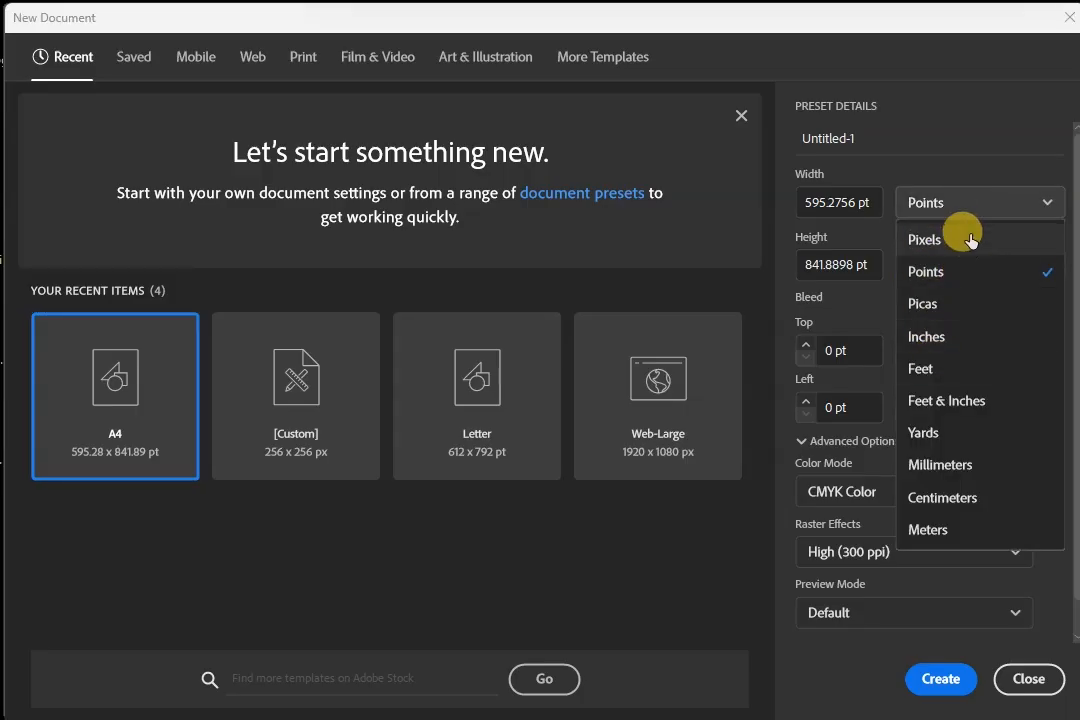
Create a new document 820 px wide and 360 px high, with units in pixels and RGB colour mode.
left_click(948, 238)
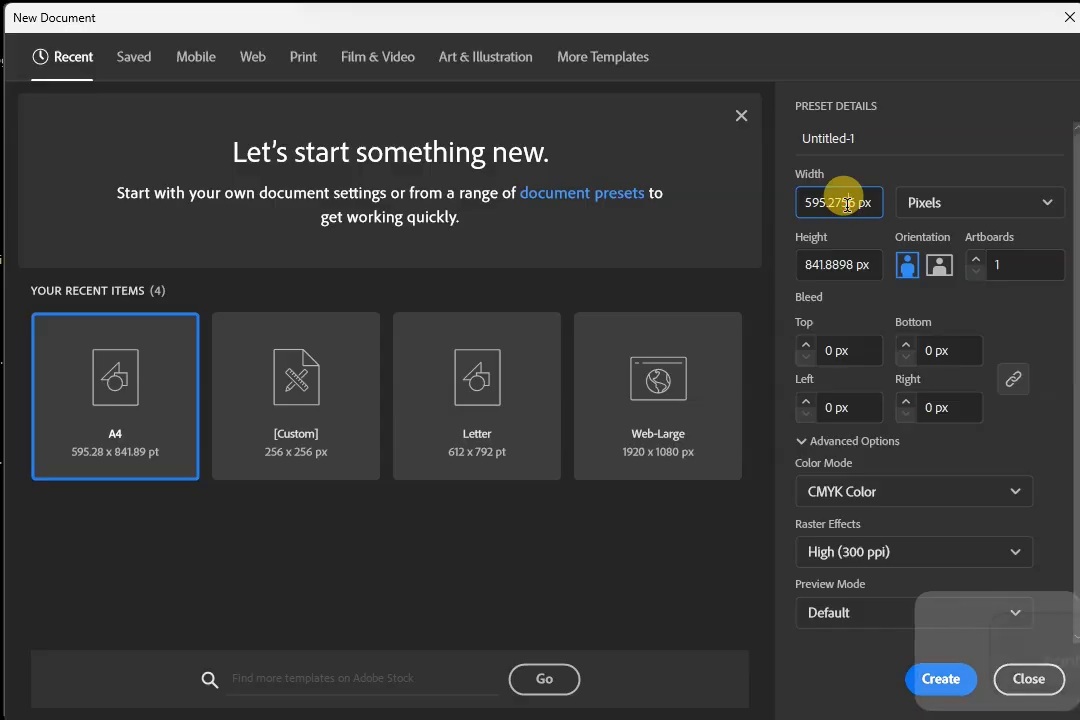
key("ctrl+a")
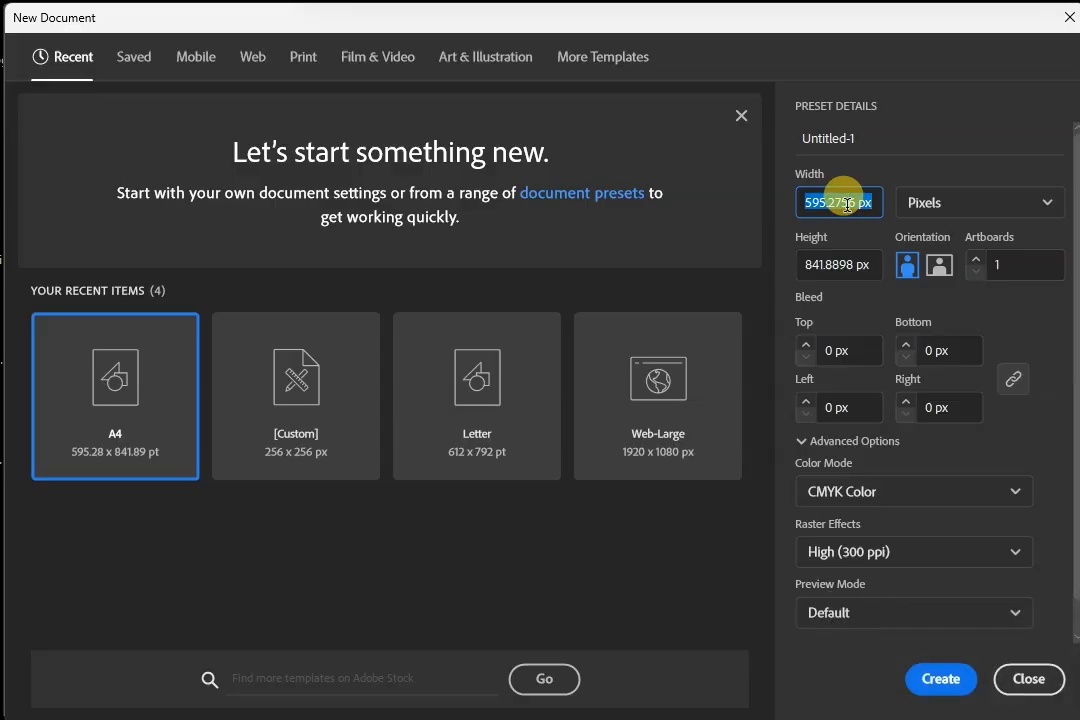
type("820")
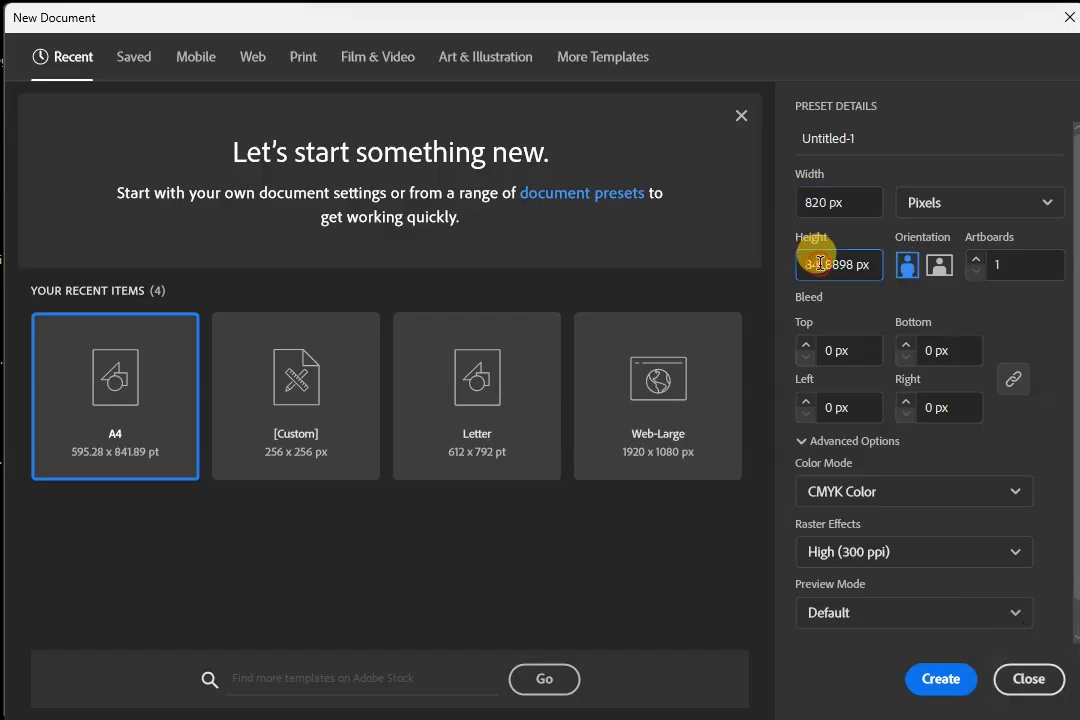
key("ctrl+a")
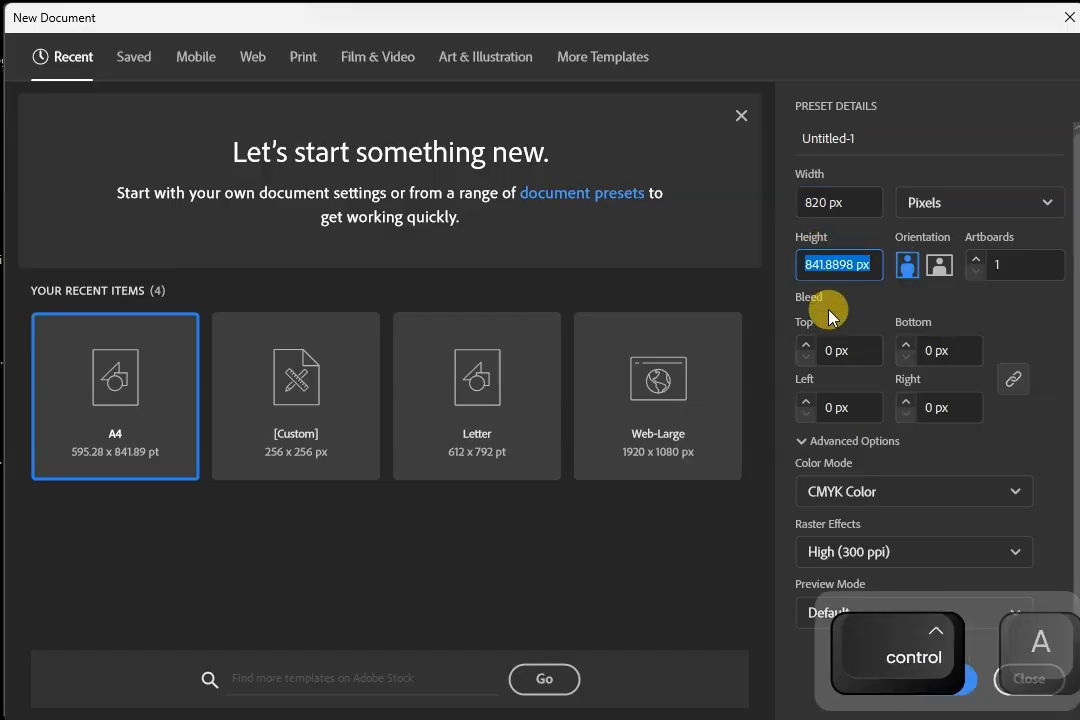
type("360")
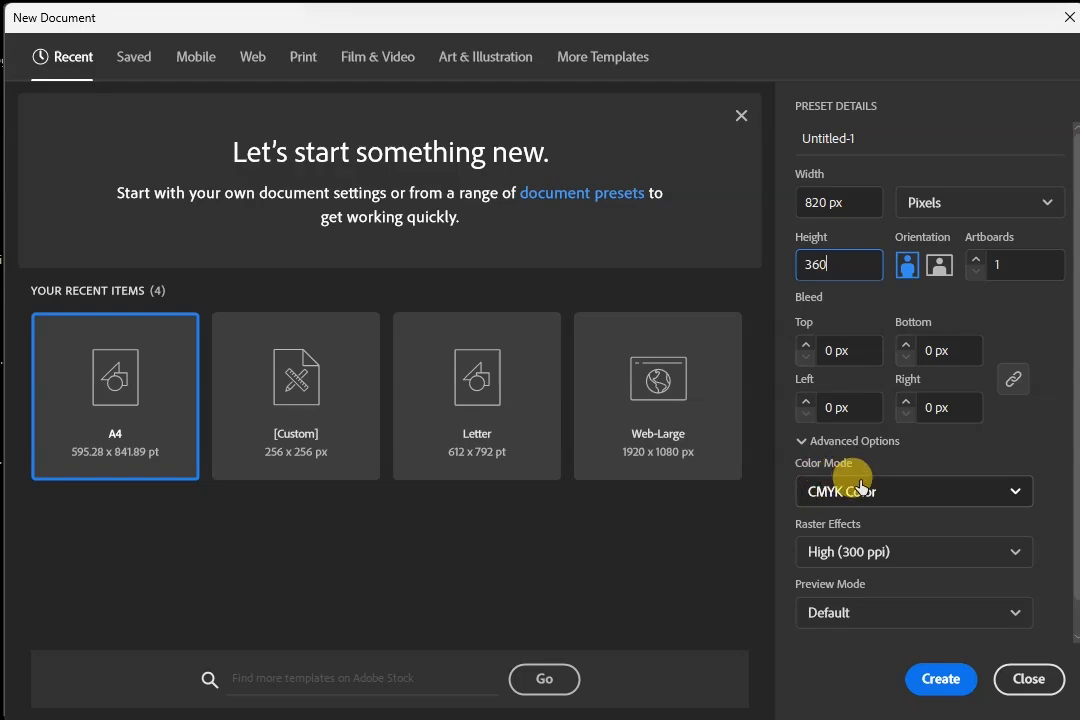
left_click(944, 494)
left_click(831, 530)
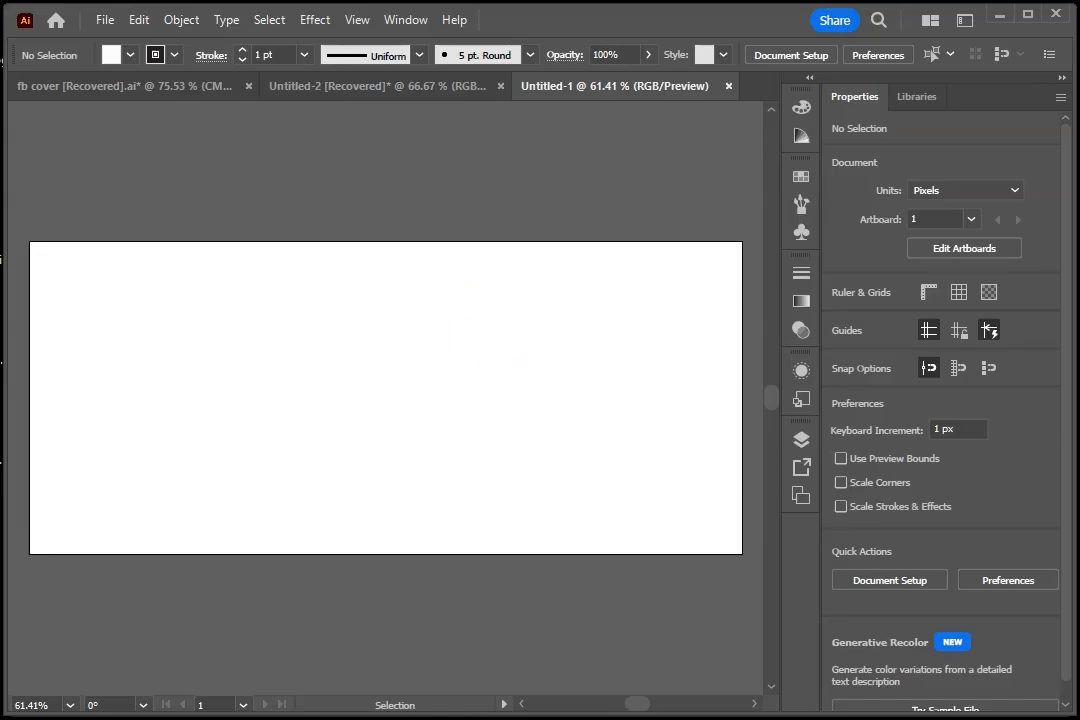
Dock the floating tools at the workspace edge and create a rectangle 820 px wide and 312 px high.
left_click_drag(127, 149, 22, 162)
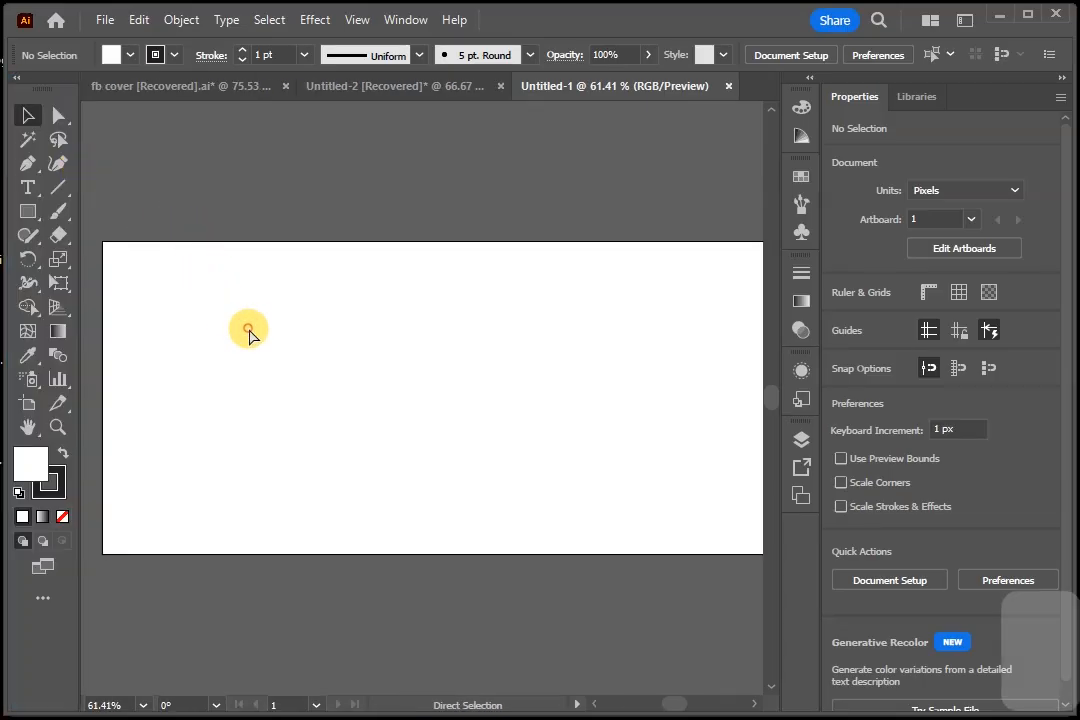
key("ctrl+minus")
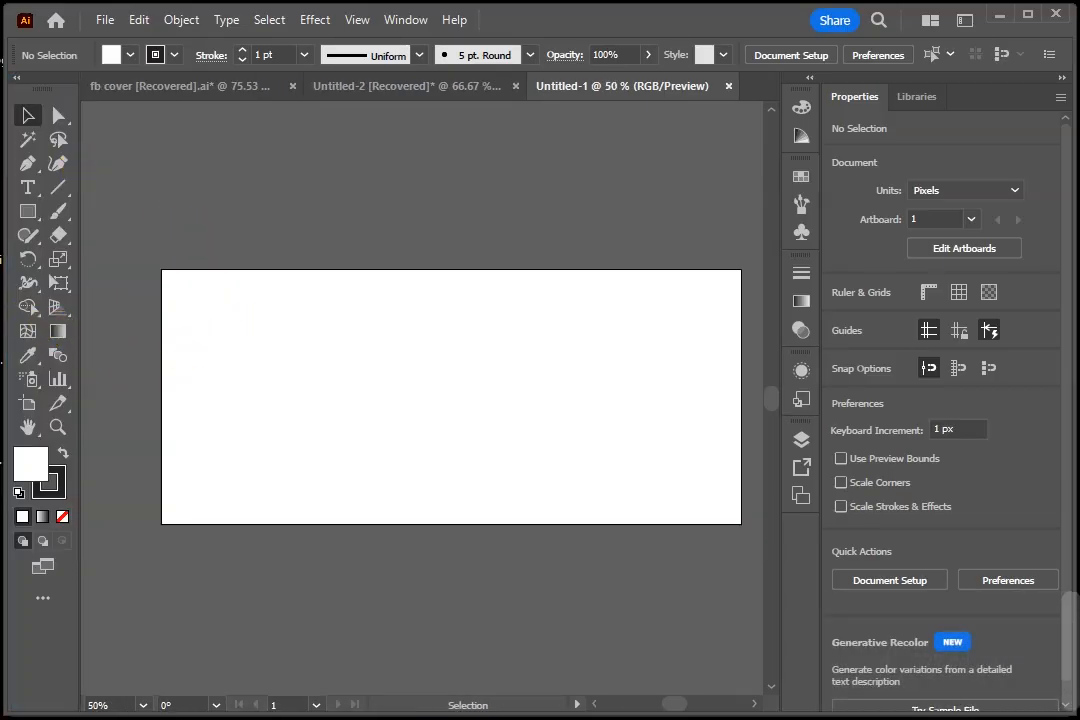
left_click(29, 214)
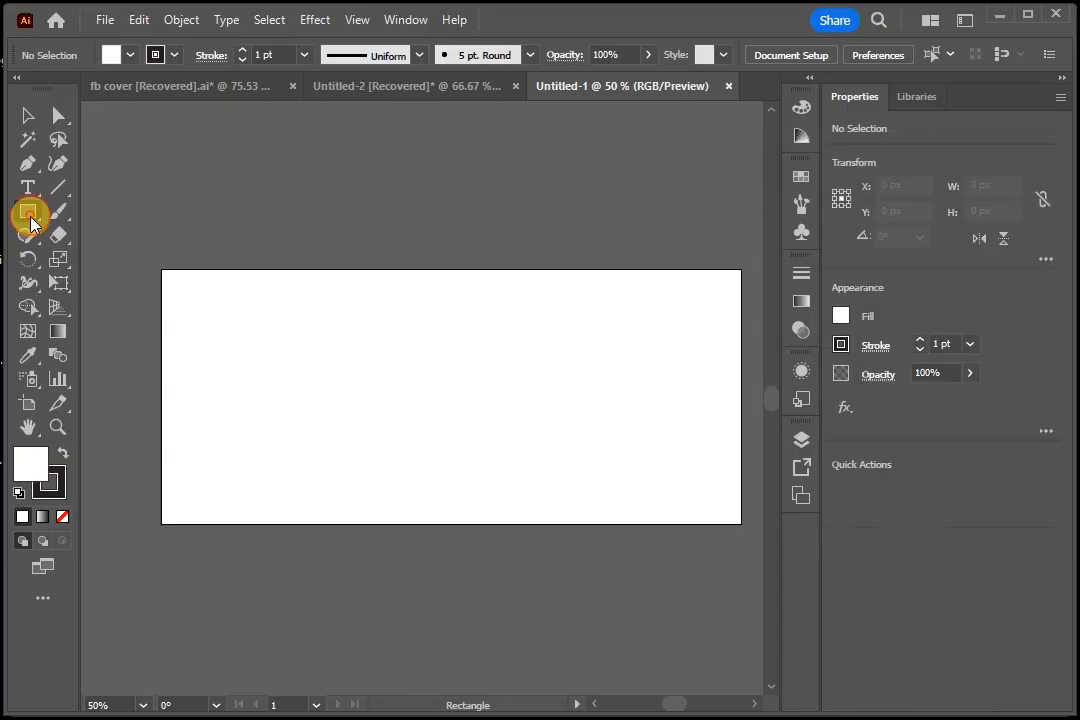
left_click(403, 365)
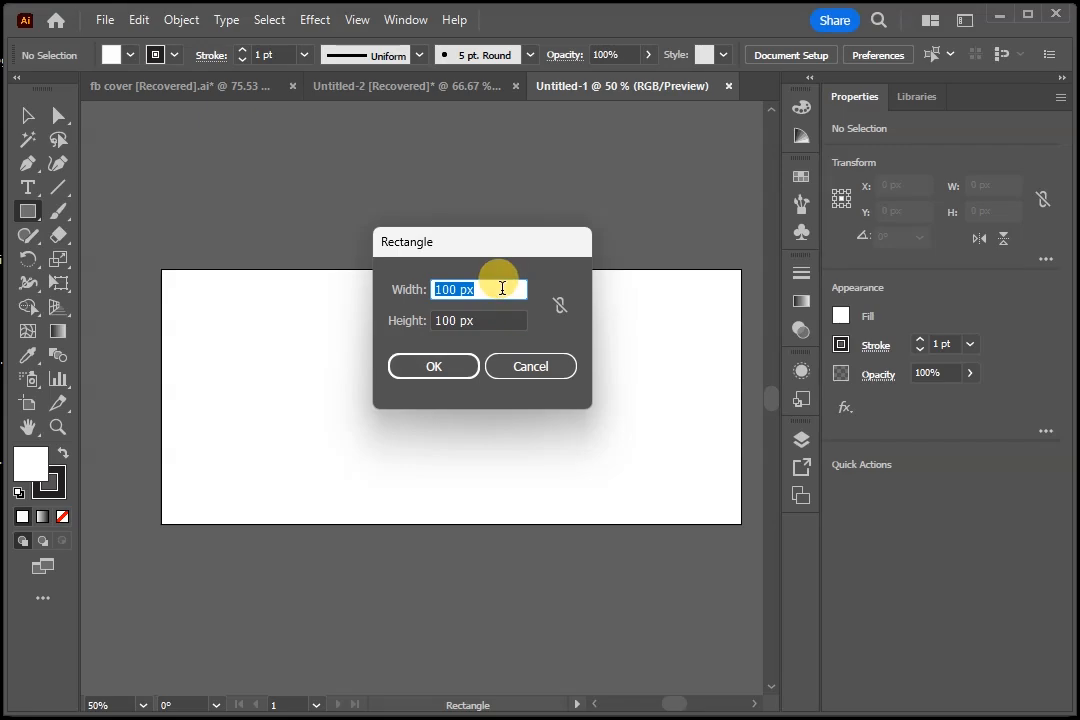
left_click_drag(501, 289, 428, 295)
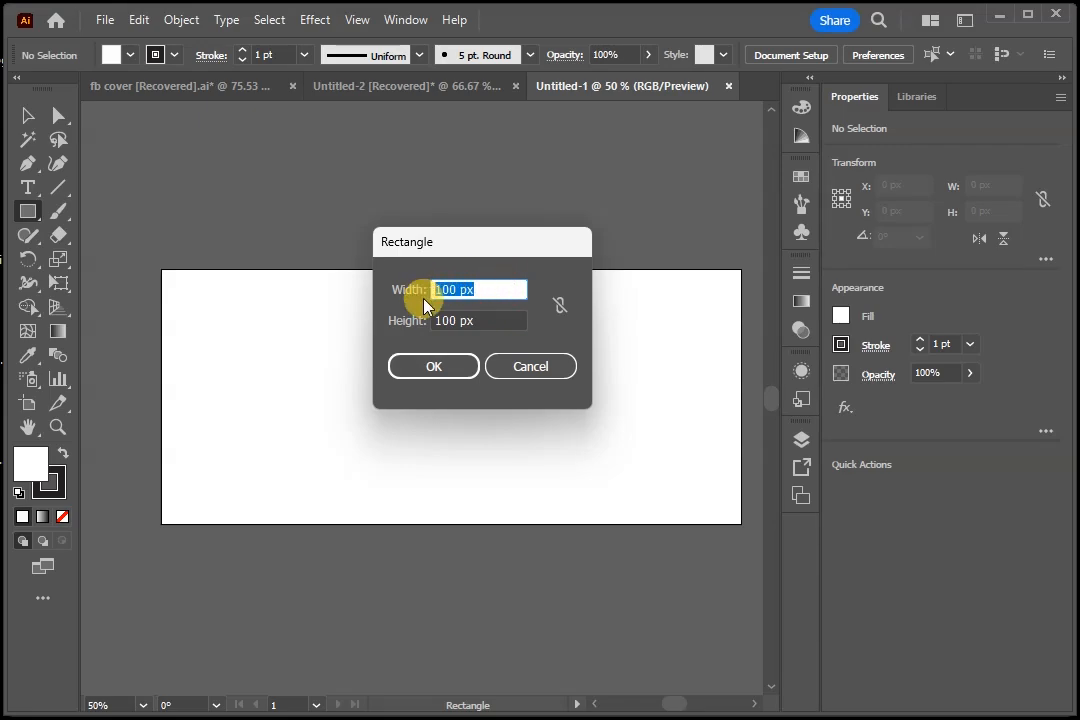
type("820")
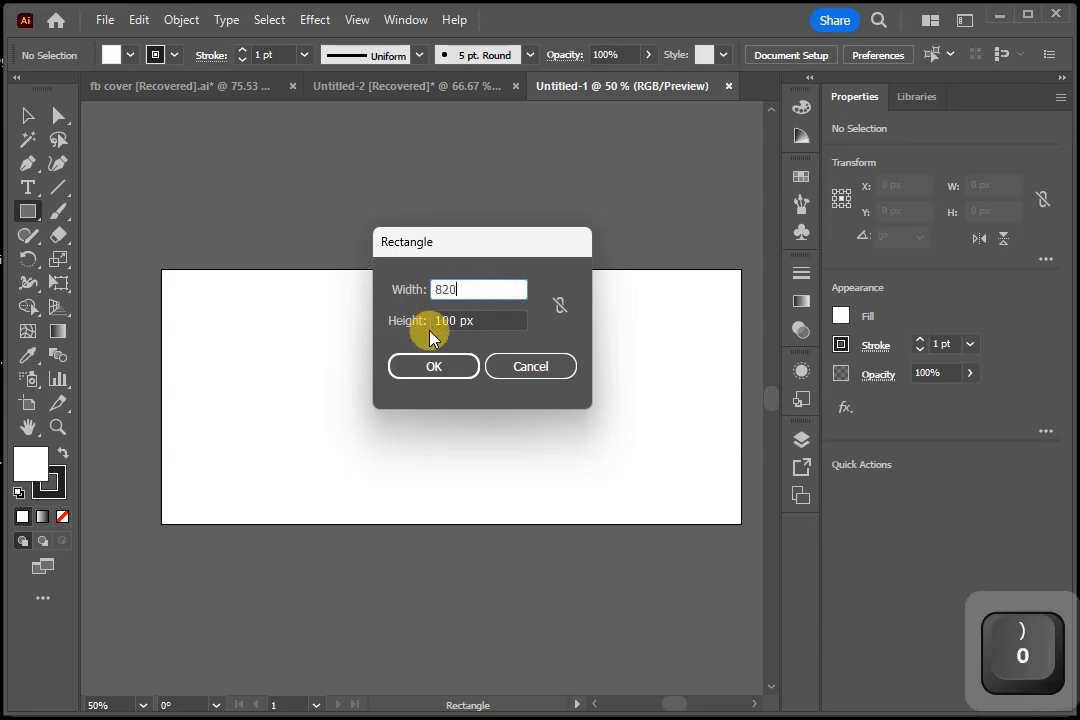
key("Tab")
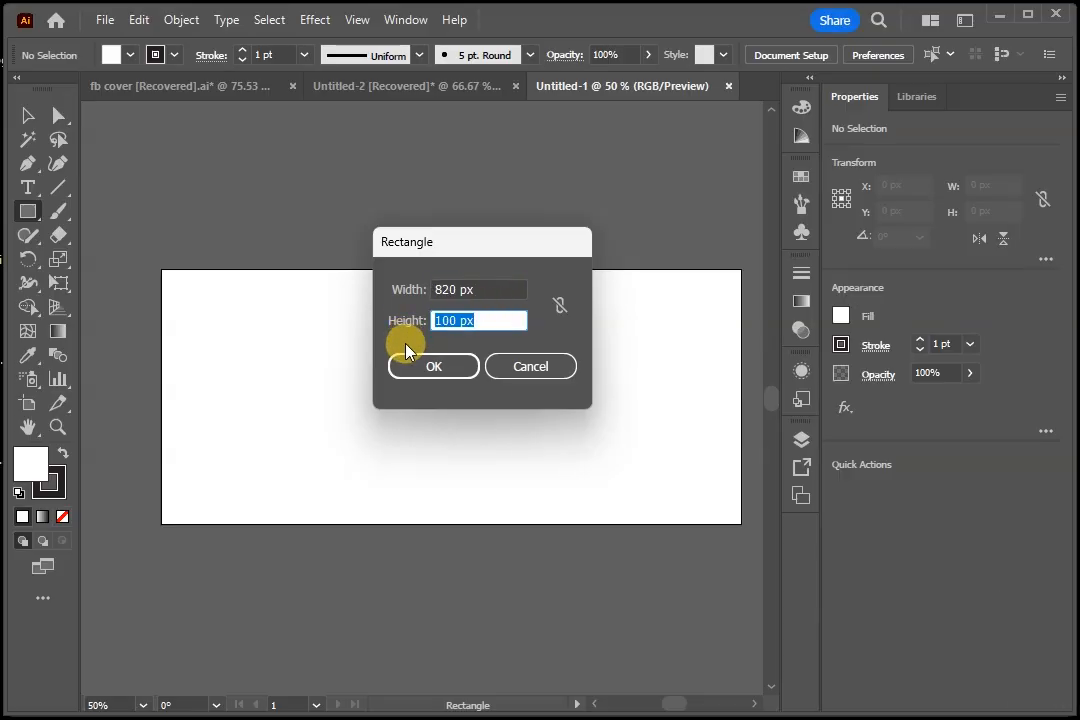
type("312")
left_click(428, 374)
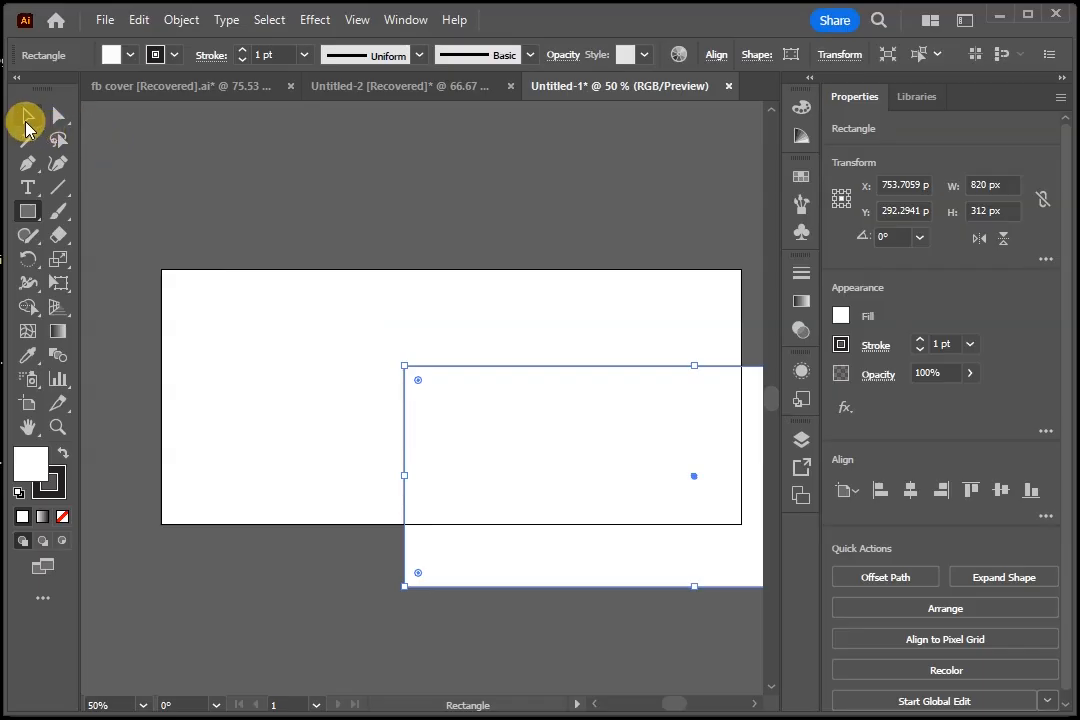
Move the rectangle over the artboard, set alignment relative to the artboard, and centre the rectangle horizontally.
left_click(28, 118)
left_click_drag(514, 373, 248, 292)
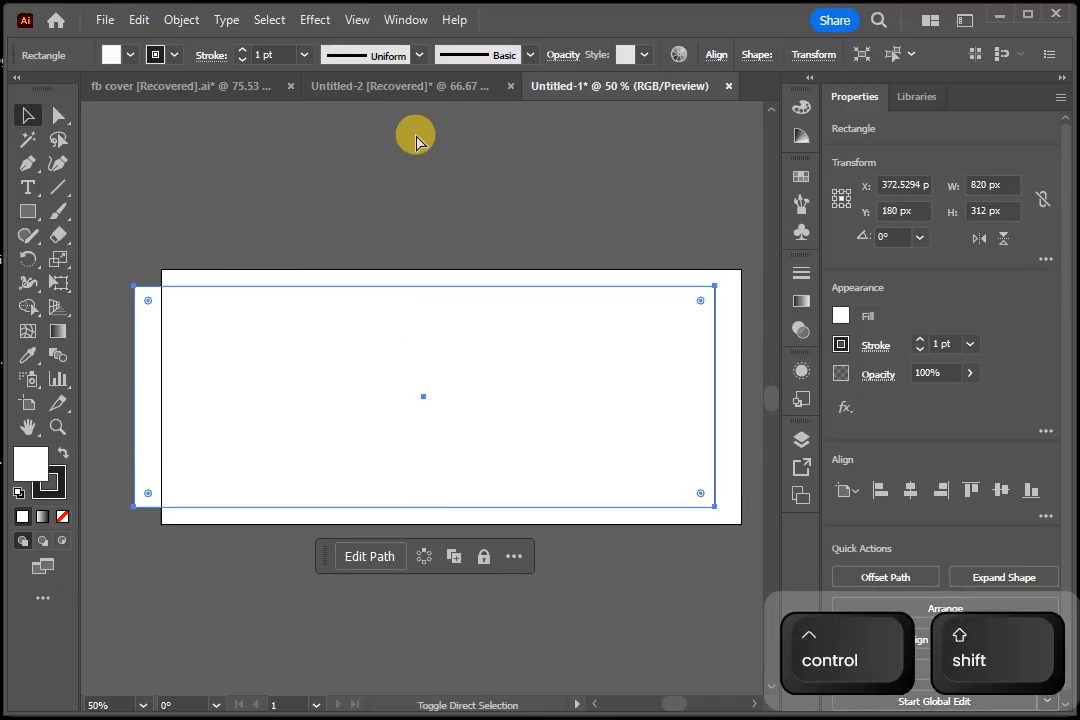
key("ctrl+shift+F9")
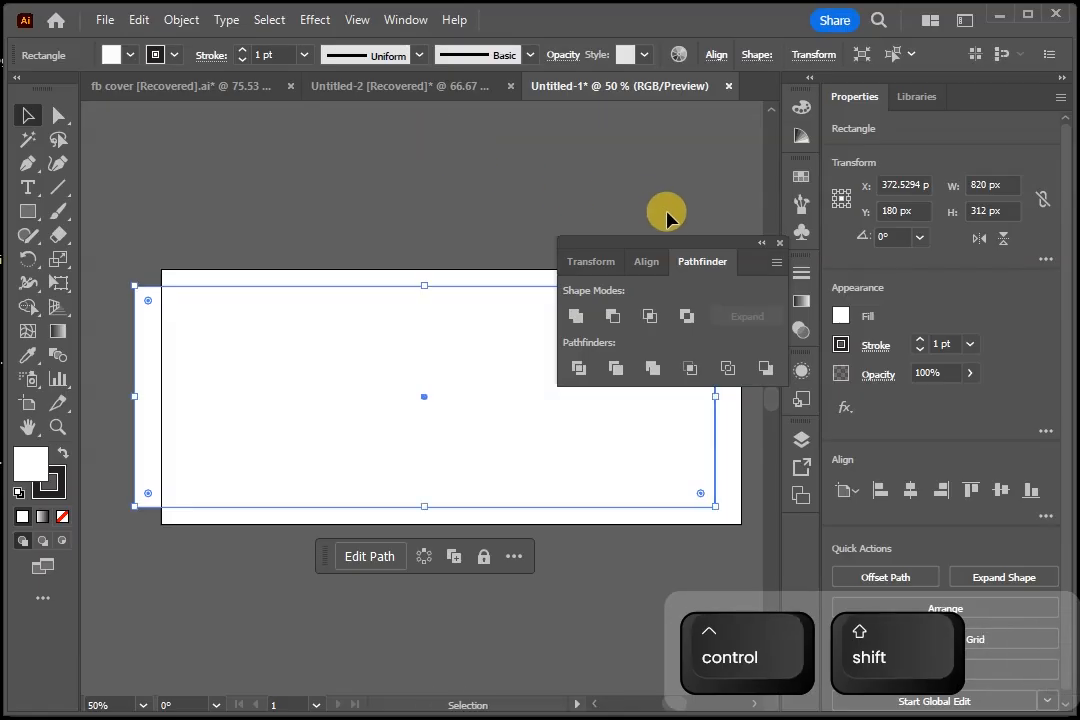
left_click_drag(669, 244, 653, 121)
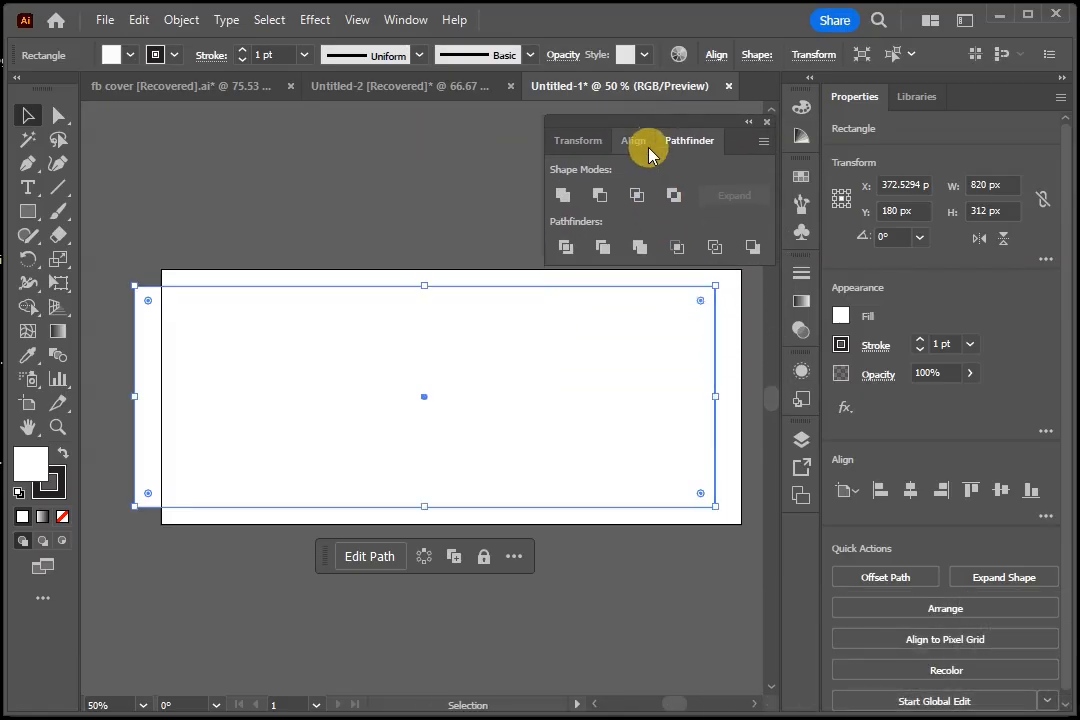
left_click(632, 145)
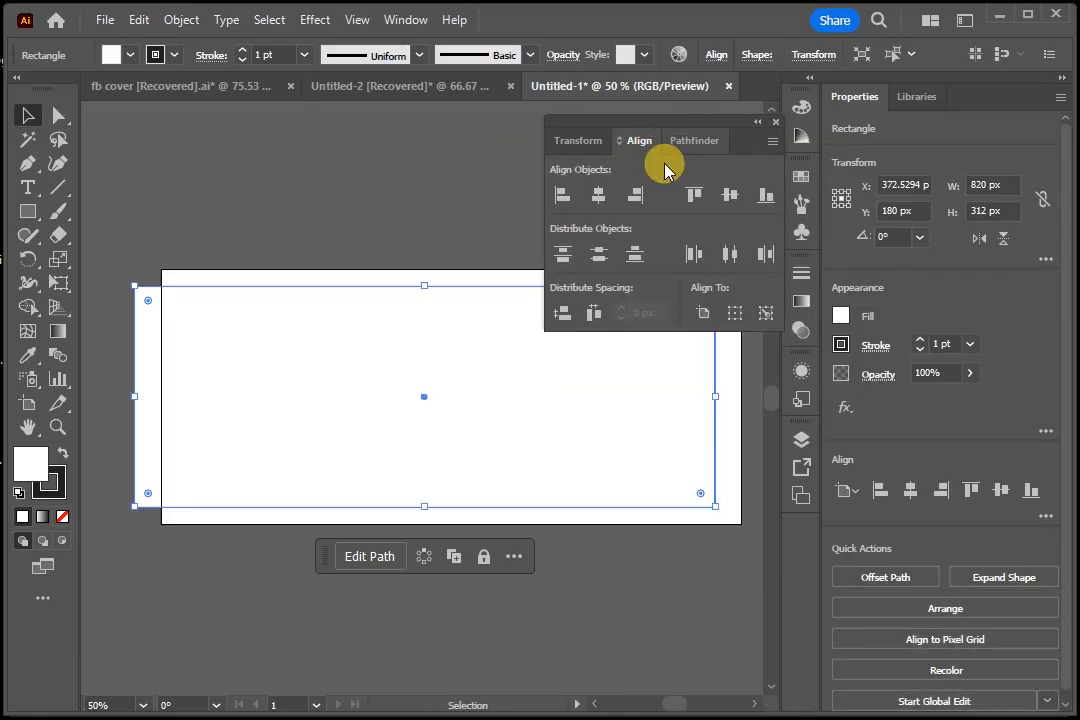
left_click_drag(449, 181, 220, 440)
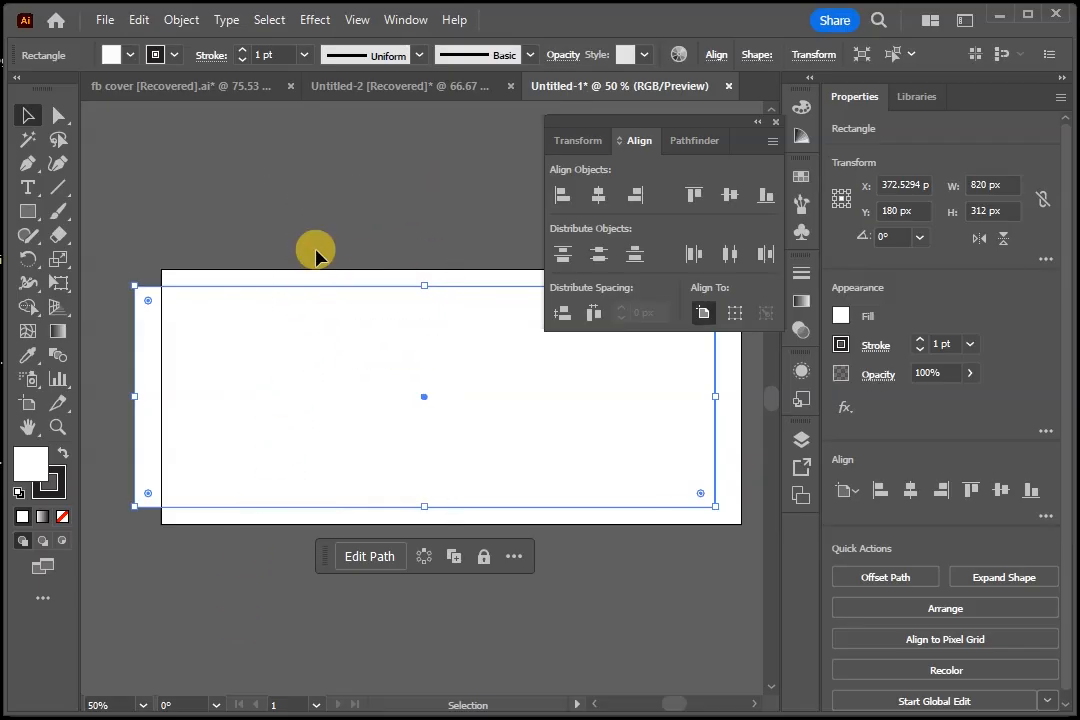
left_click(598, 200)
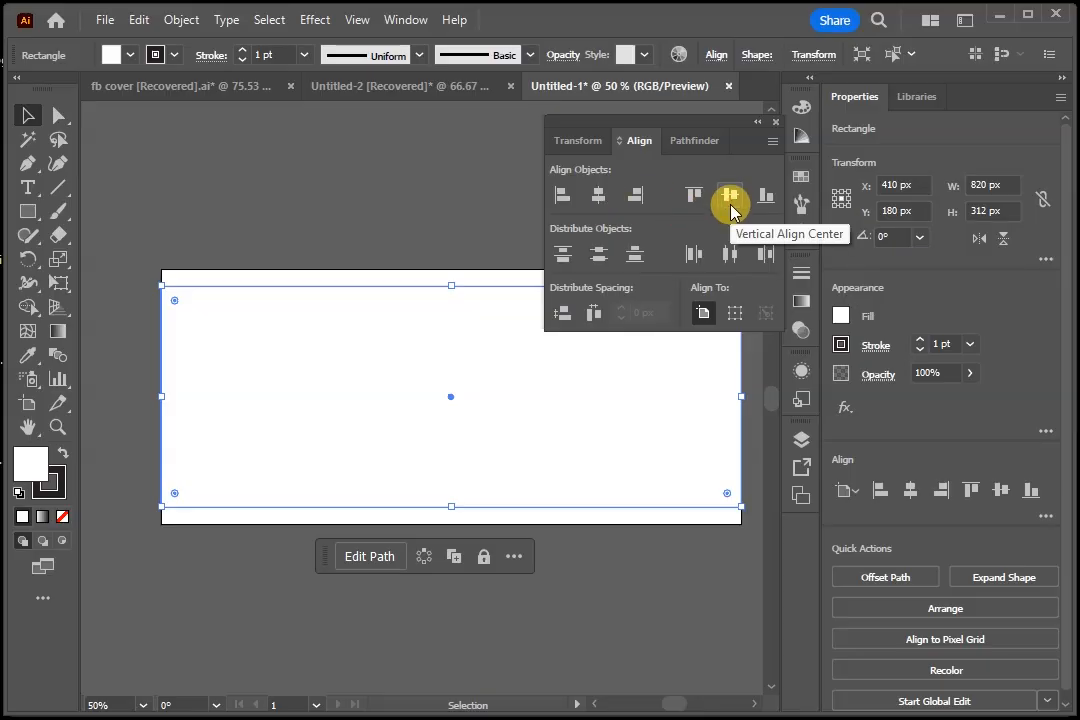
Shift the rectangle off centre, realign it to the artboard's horizontal and vertical centre, and close the alignment options.
left_click_drag(452, 352, 392, 429)
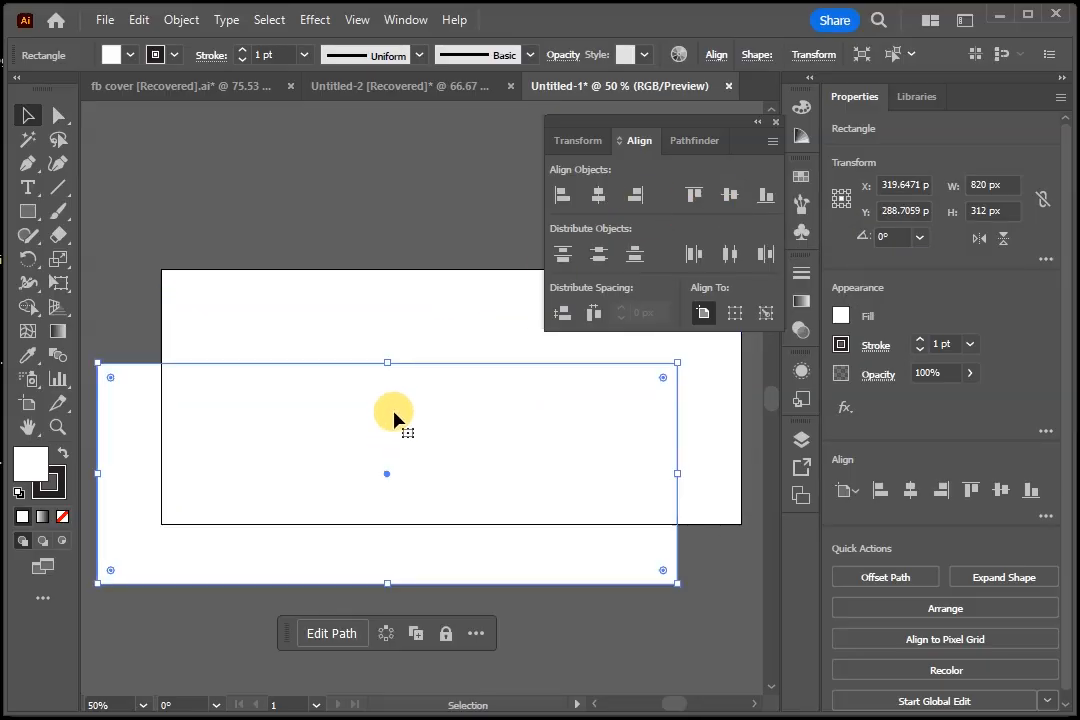
left_click_drag(437, 213, 199, 635)
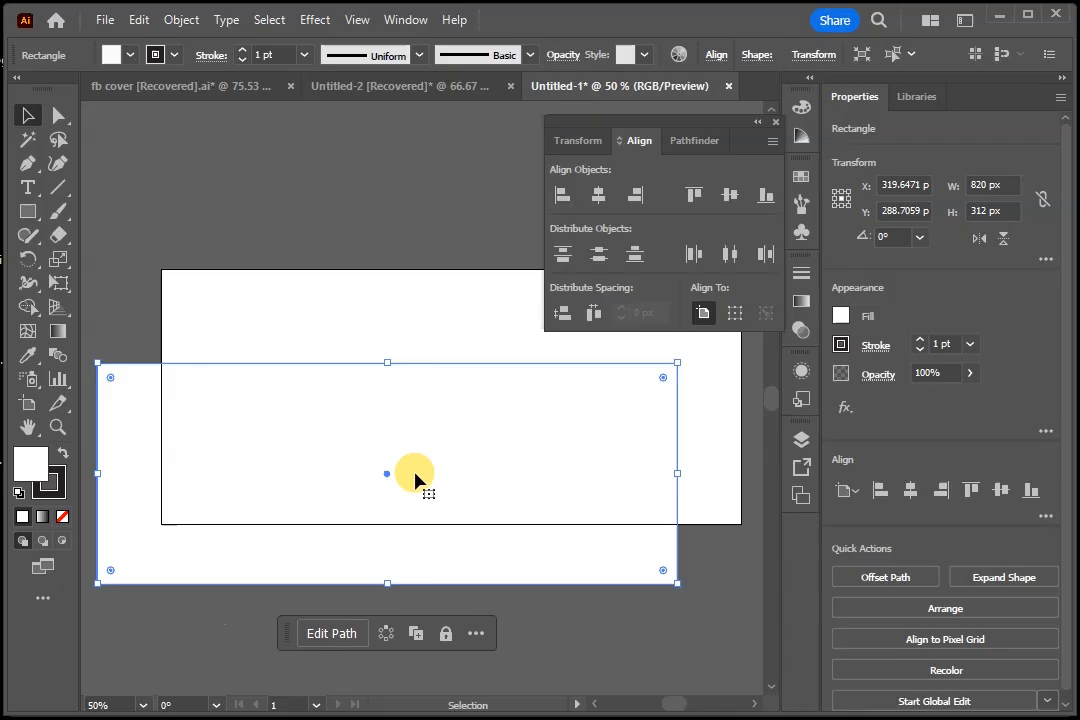
left_click(597, 195)
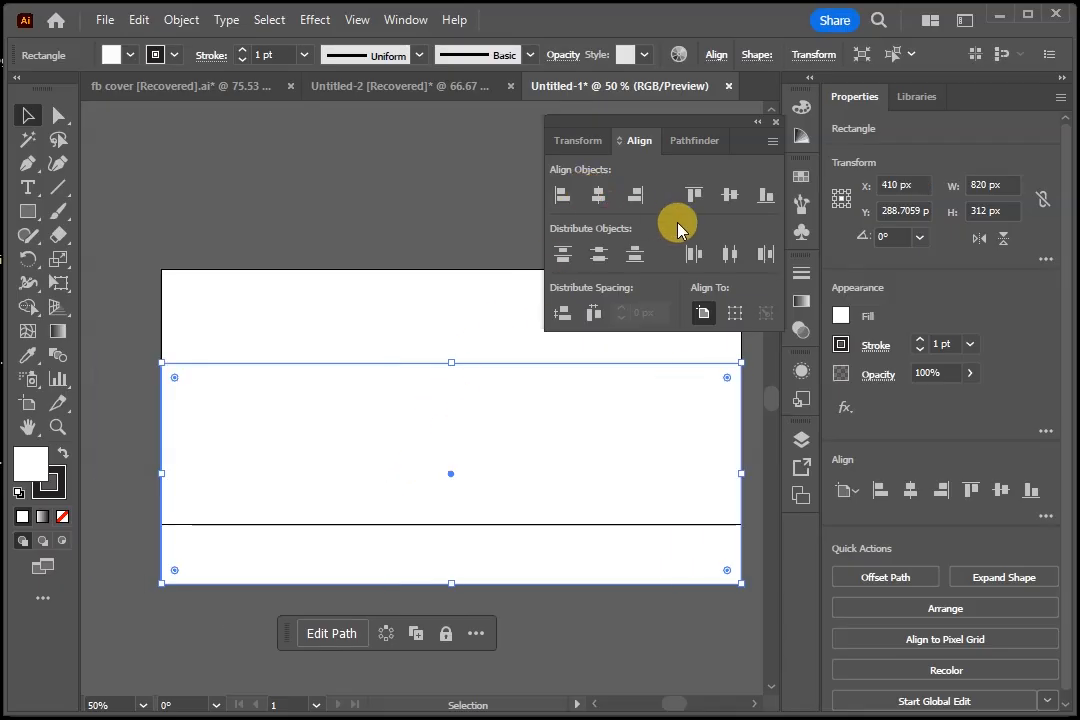
left_click(731, 195)
left_click(245, 240)
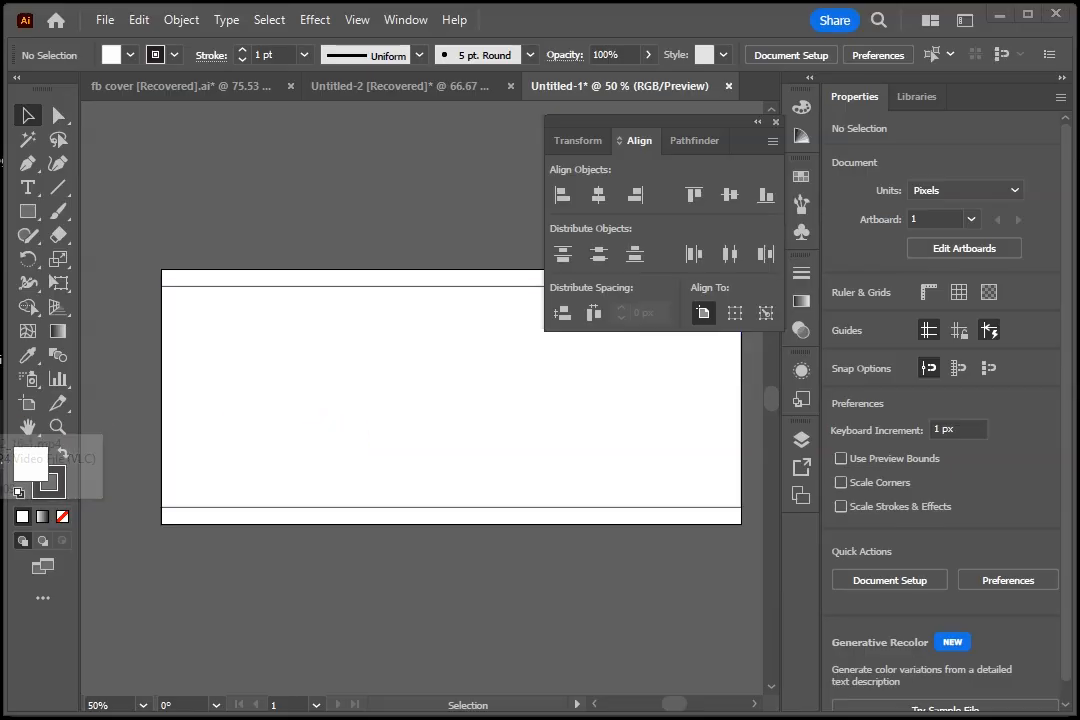
left_click(775, 124)
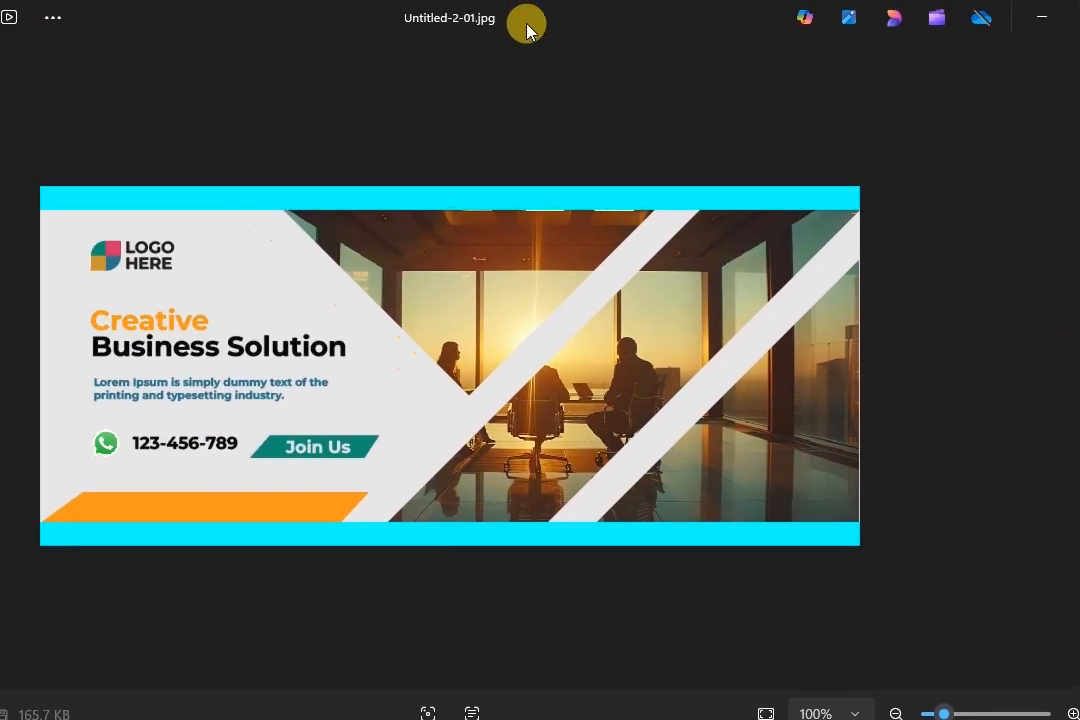
Look at the reference banner Untitled-2-01.jpg in the image viewer and switch back to Illustrator.
left_click_drag(537, 32, 0, 32)
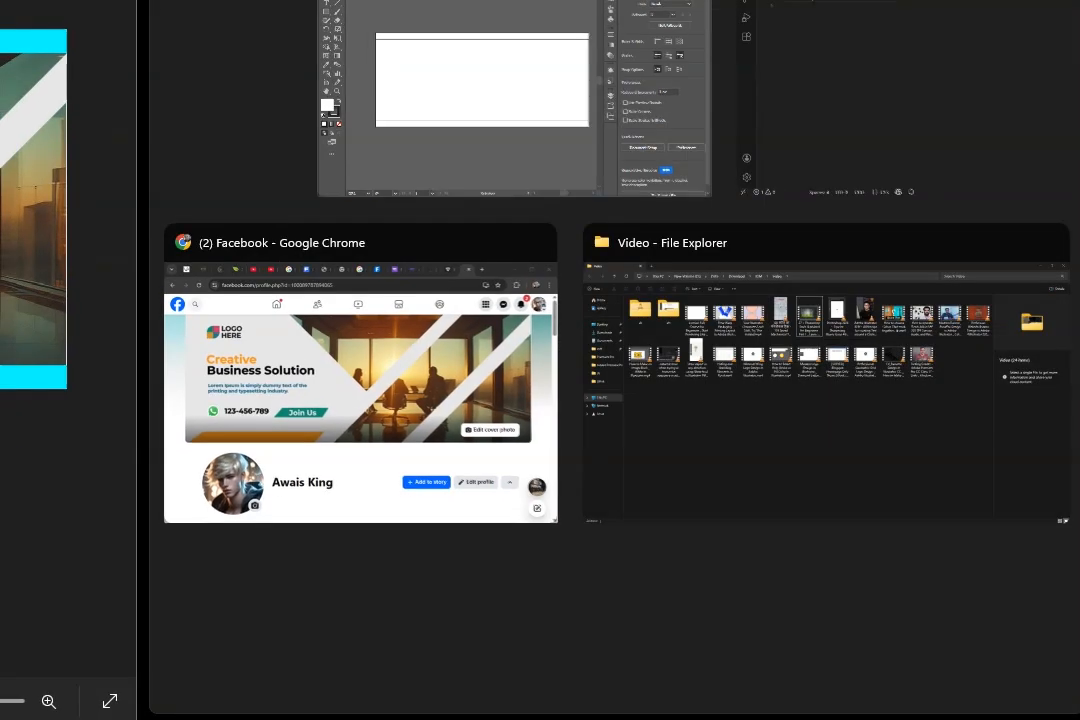
left_click(118, 210)
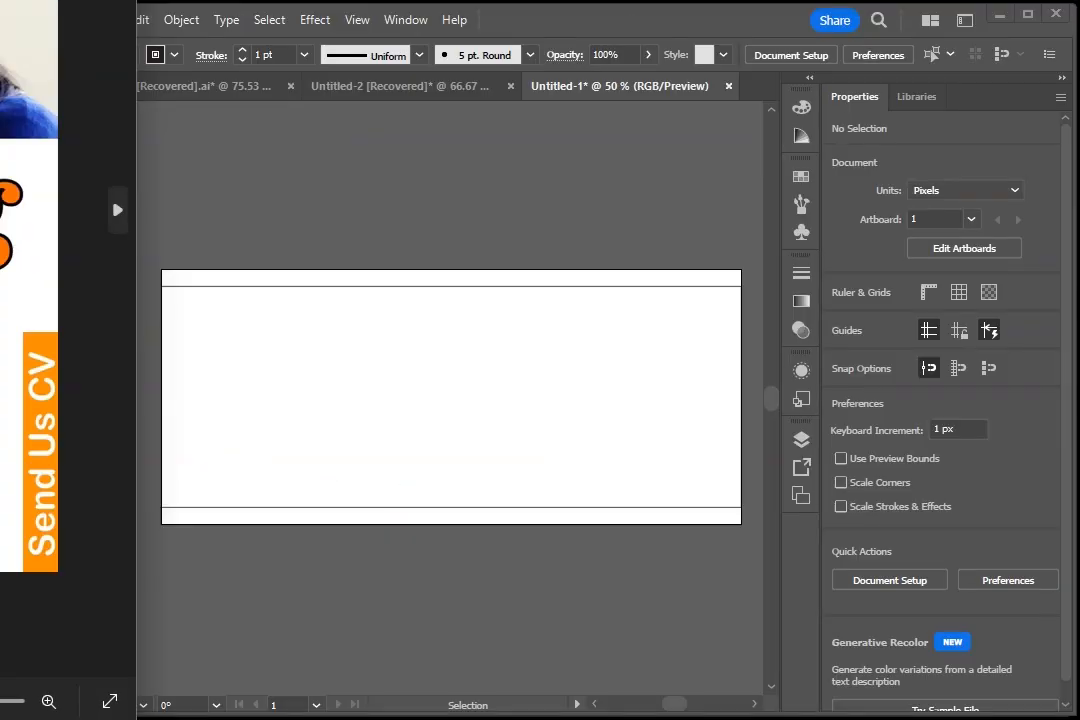
key("alt+Tab")
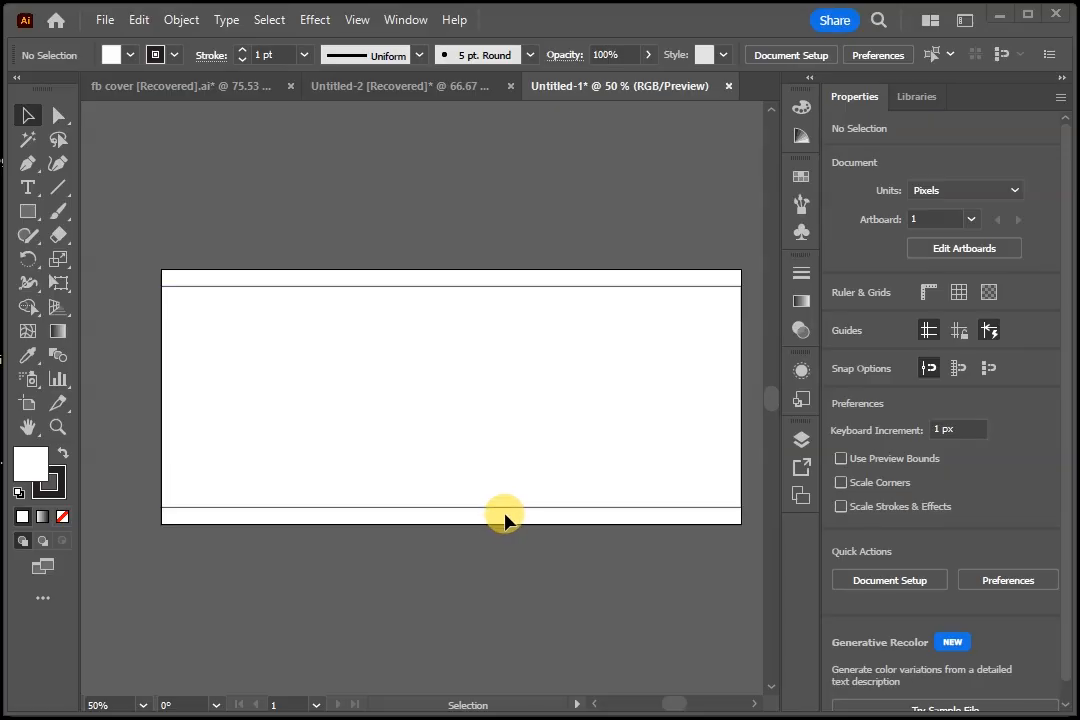
Select the centred 820 × 312 px rectangle and lock it in place.
key("ctrl")
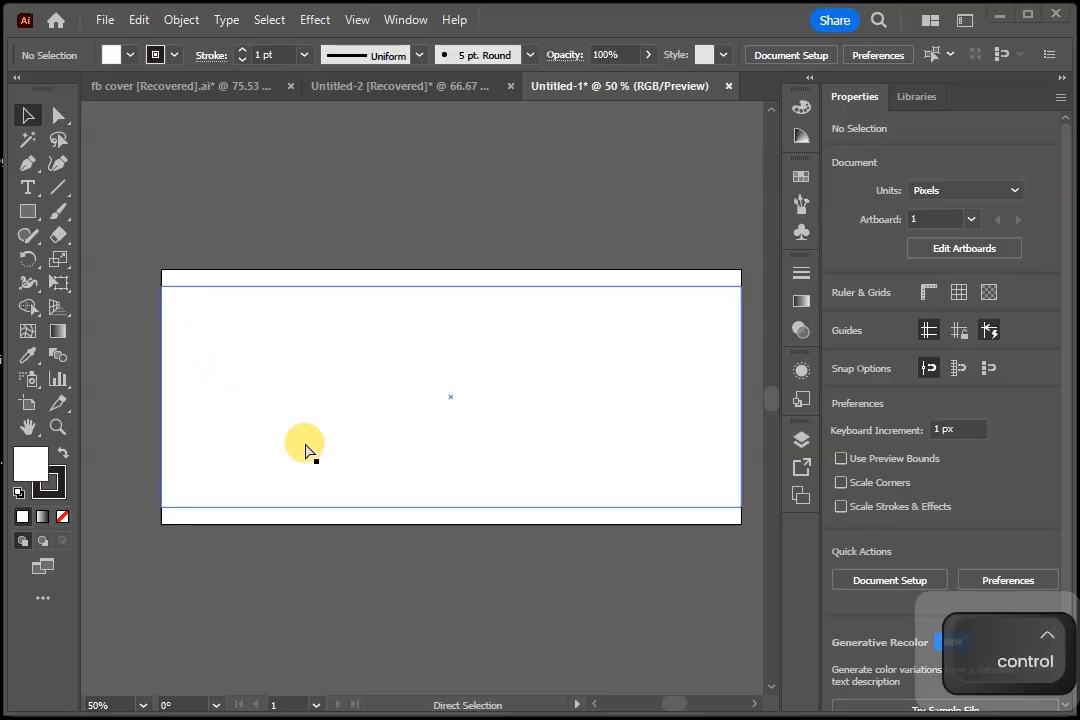
left_click(316, 462)
key("ctrl+2")
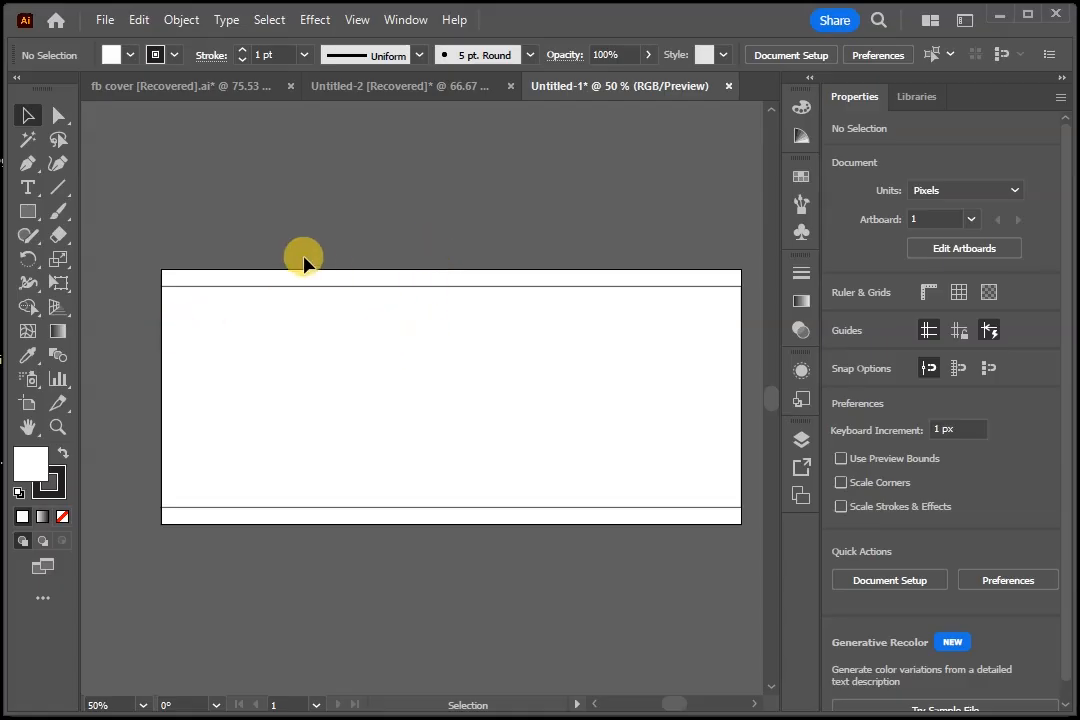
Draw a square about 116 px per side inside the locked rectangle and delete its upper-left anchor point.
left_click(27, 216)
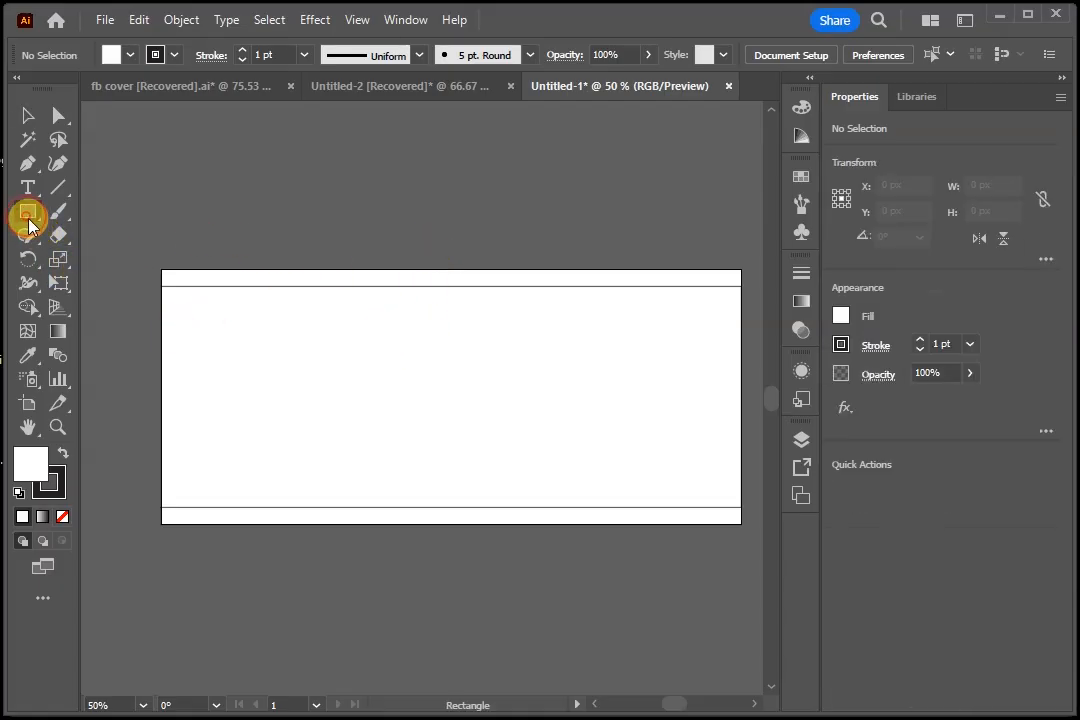
left_click_drag(326, 352, 376, 436)
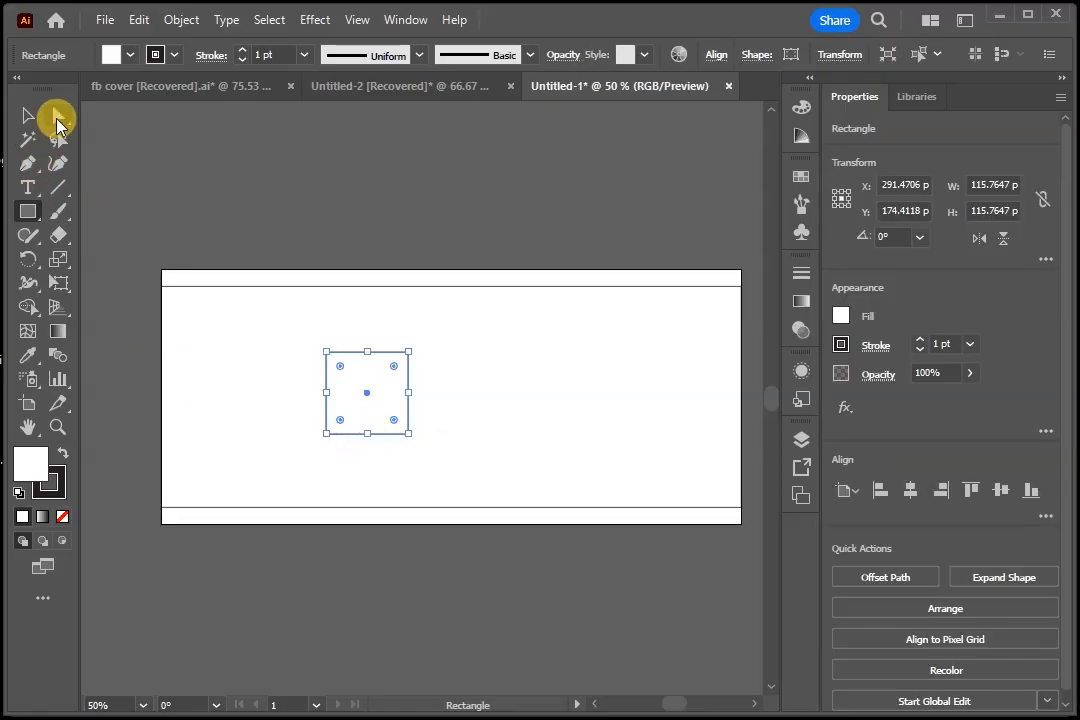
left_click(59, 117)
left_click_drag(279, 323, 338, 369)
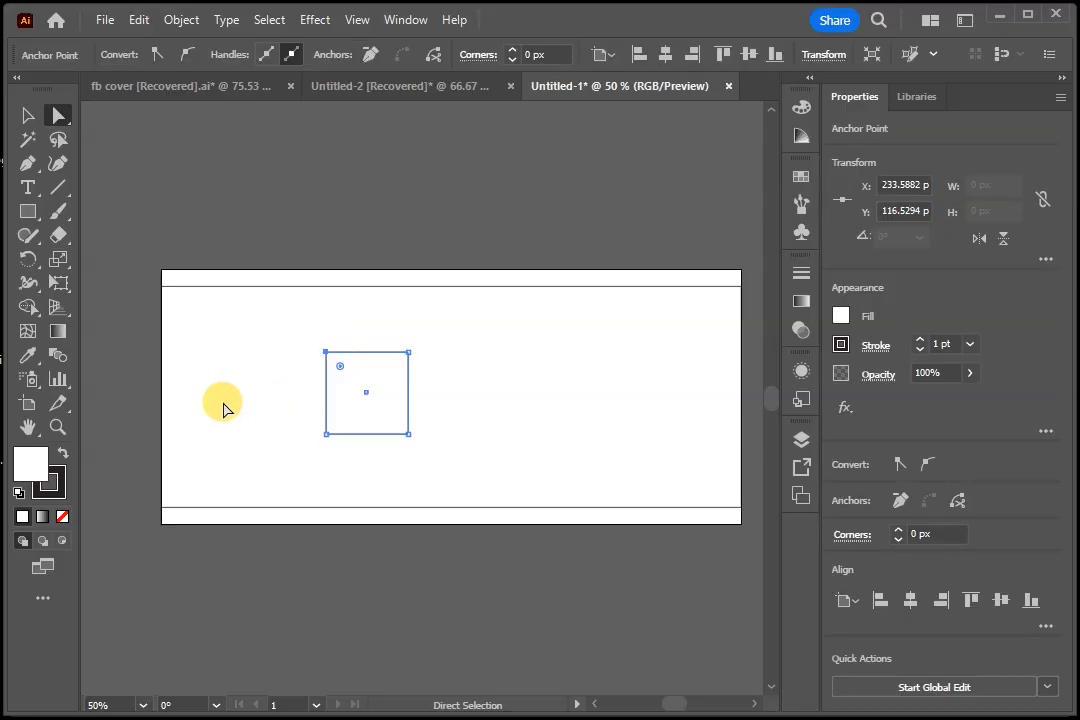
key("Delete")
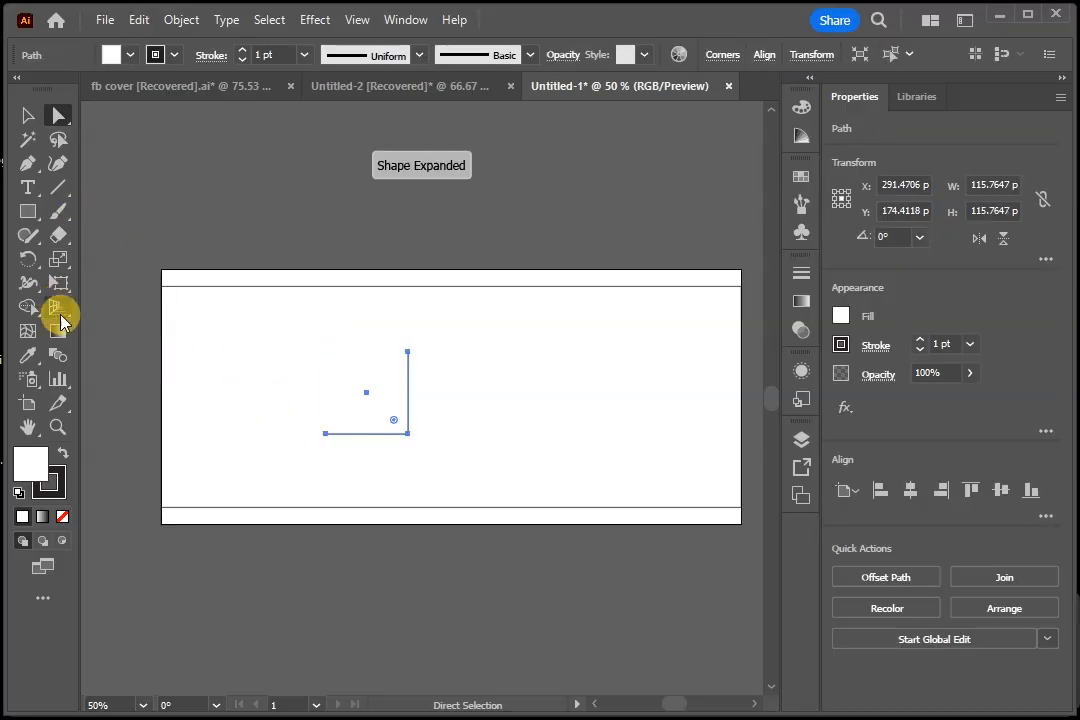
Fill the triangle with CMYK Yellow and move it into the lower-right corner of the layout area.
left_click(839, 317)
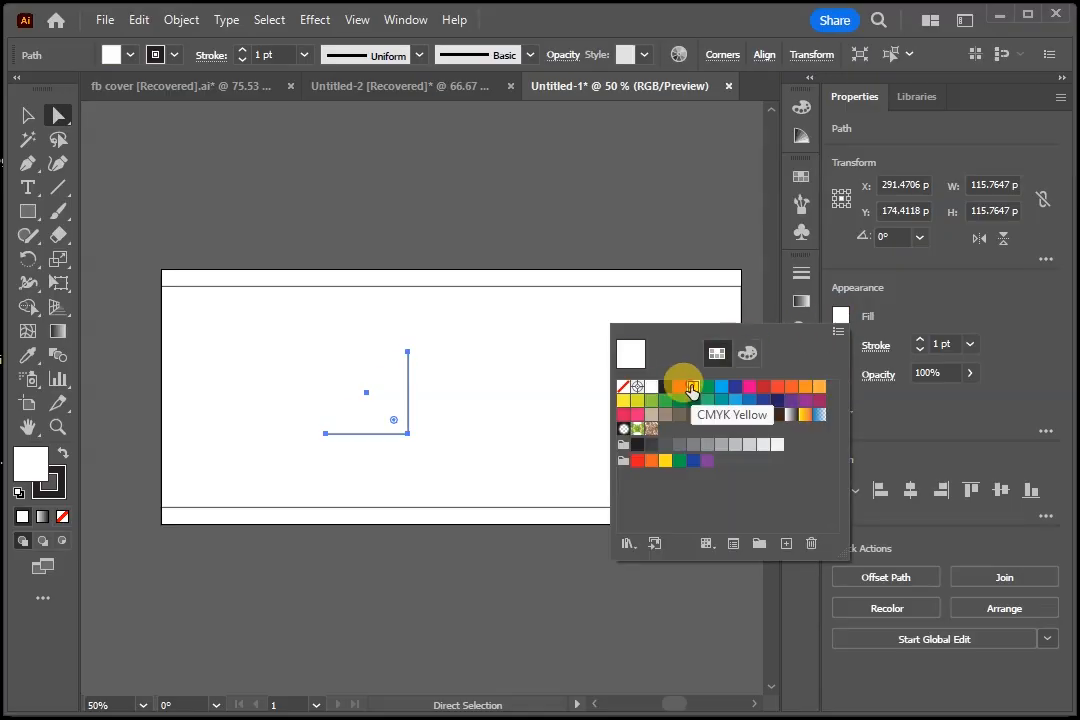
left_click(691, 388)
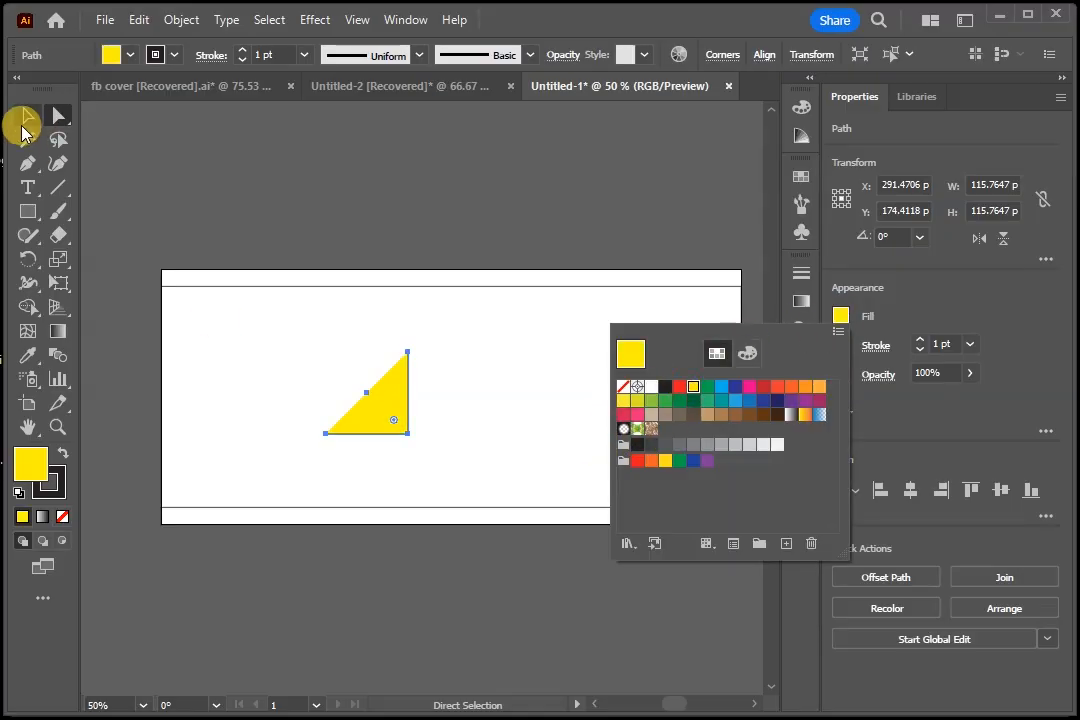
left_click(24, 113)
left_click(27, 115)
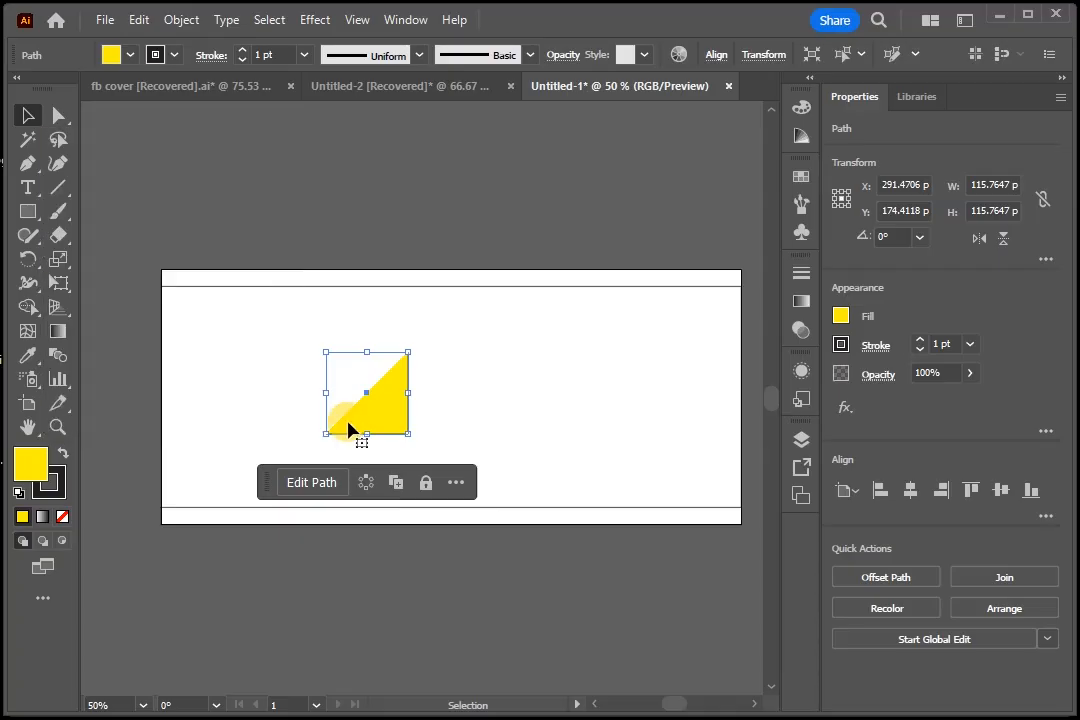
left_click_drag(373, 417, 716, 494)
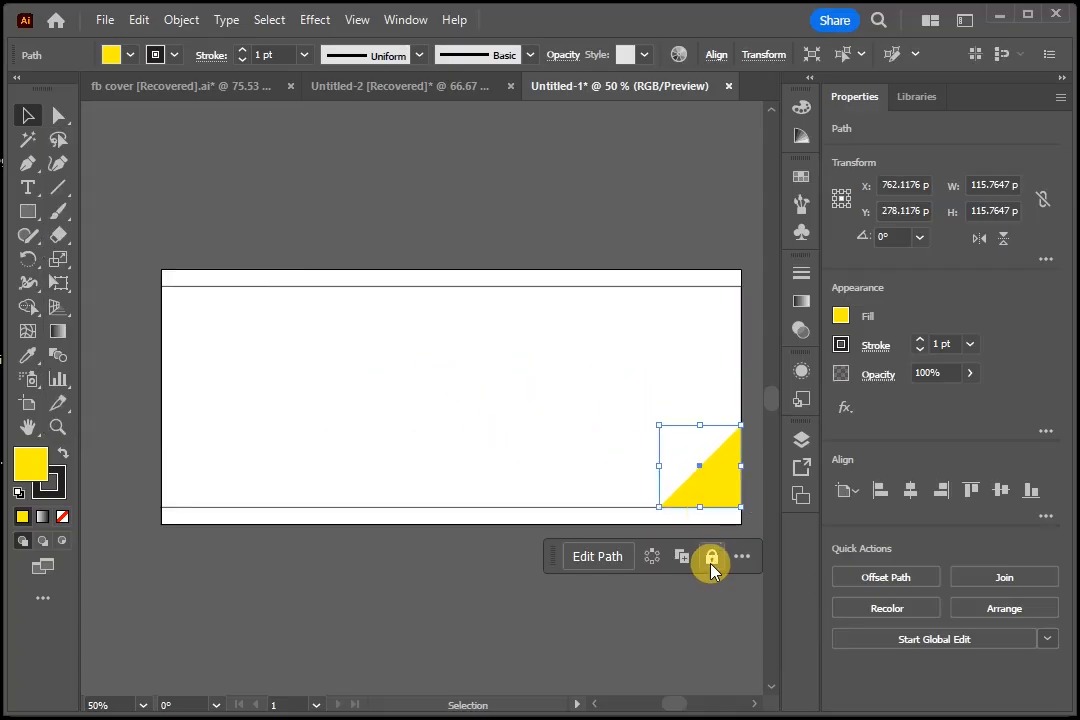
Scale the yellow triangle to about 255 px per side, set it flush with the layout area's lower-right corner, and deselect it.
left_click_drag(684, 638, 607, 614)
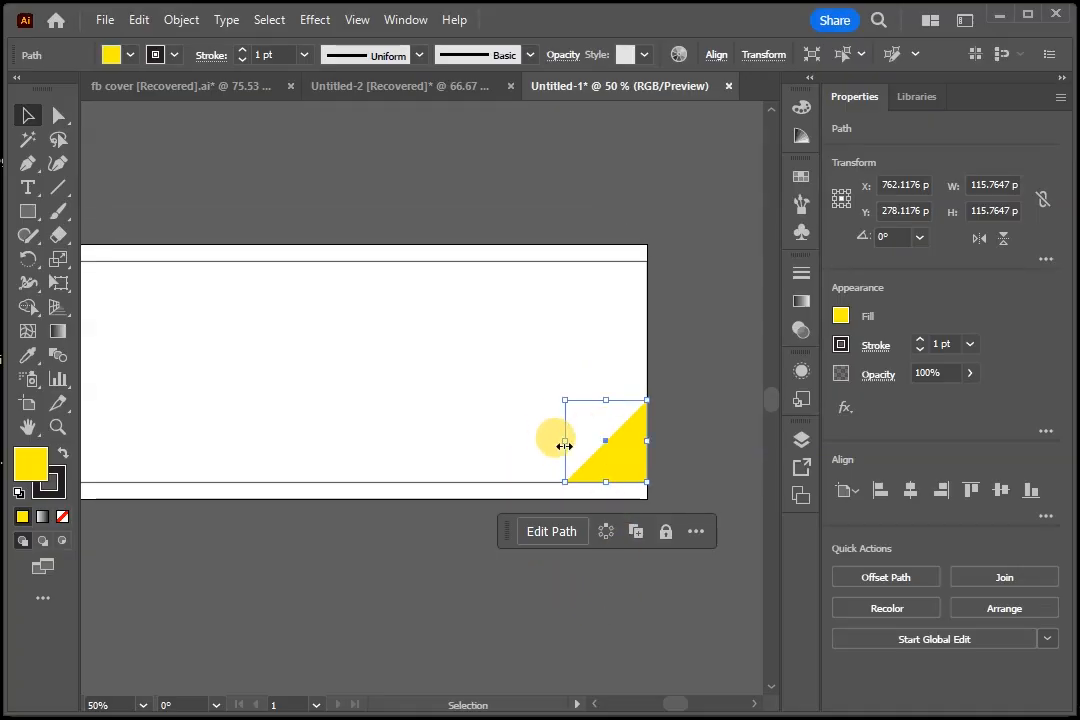
left_click_drag(564, 446, 435, 434)
left_click_drag(571, 468, 574, 412)
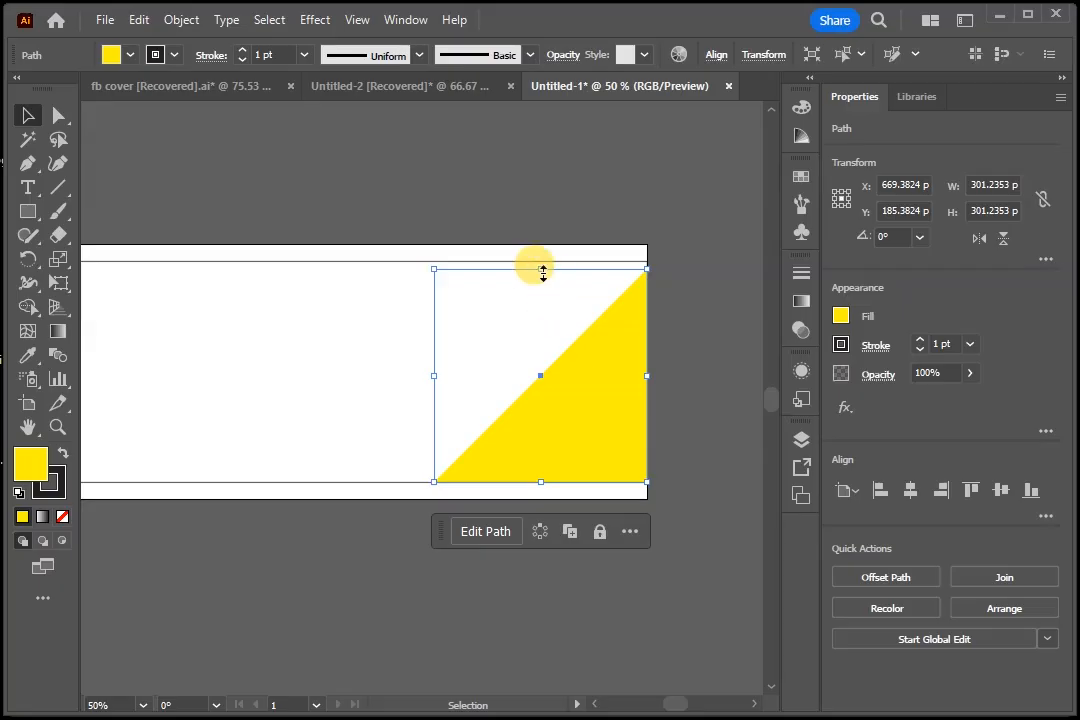
left_click_drag(543, 270, 545, 303)
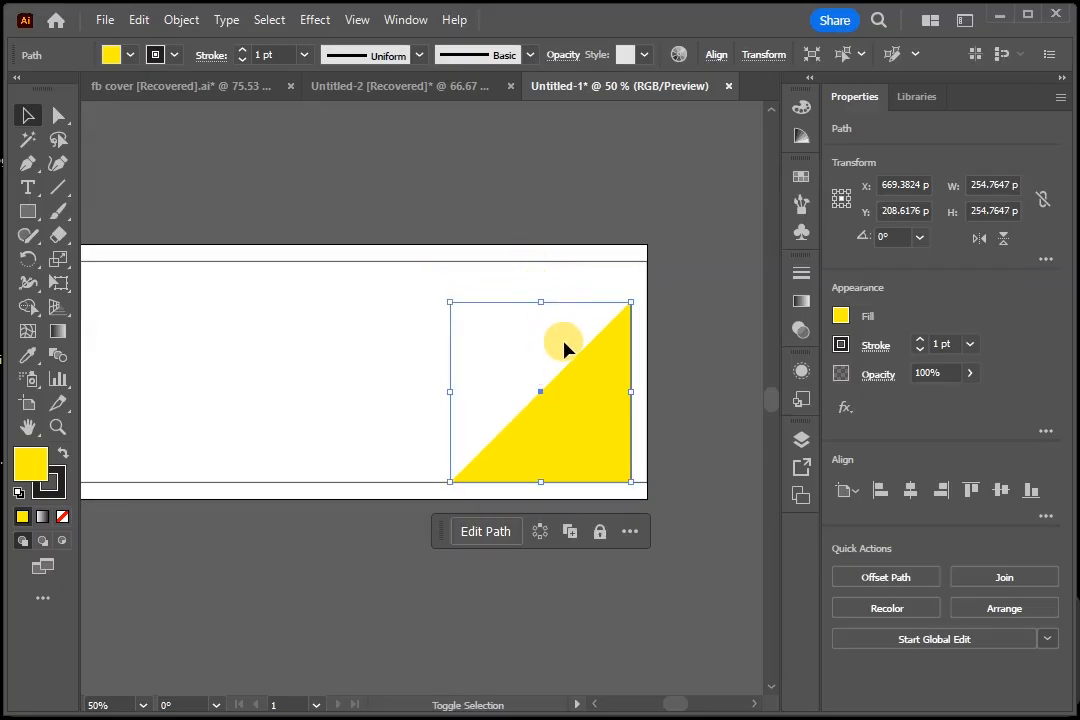
left_click_drag(565, 348, 574, 360)
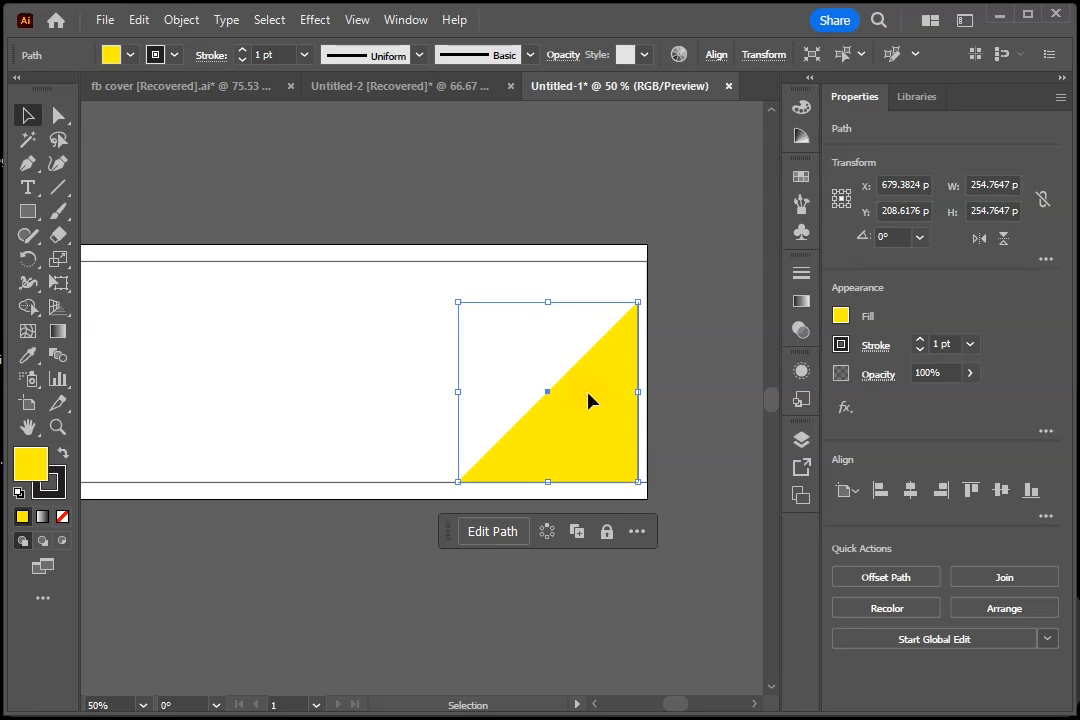
left_click_drag(588, 400, 595, 401)
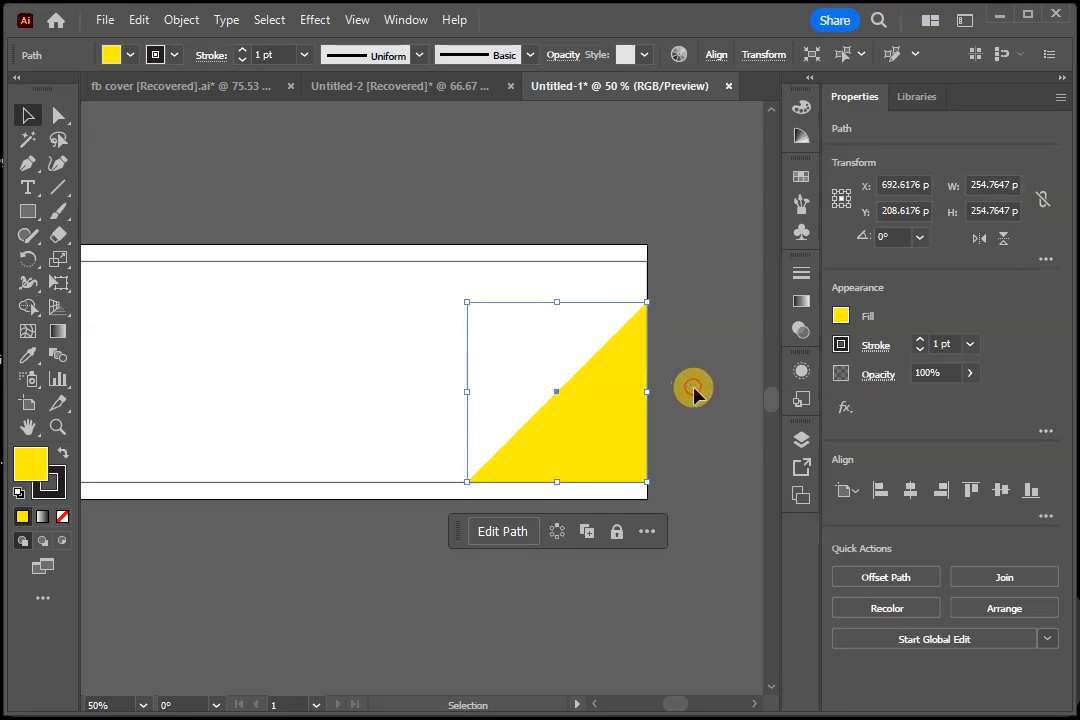
left_click(693, 393)
Draw a yellow square about 137 px per side in the left part of the artboard and rotate it to 315°.
left_click_drag(441, 431, 513, 441)
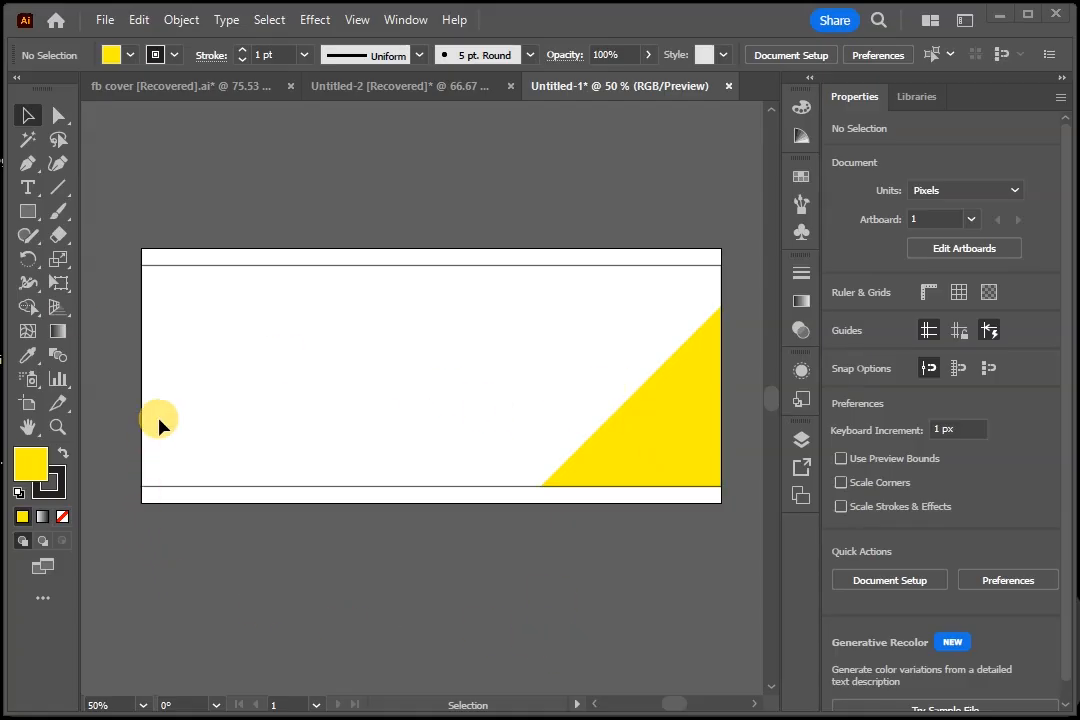
left_click(27, 219)
left_click_drag(203, 329, 297, 425)
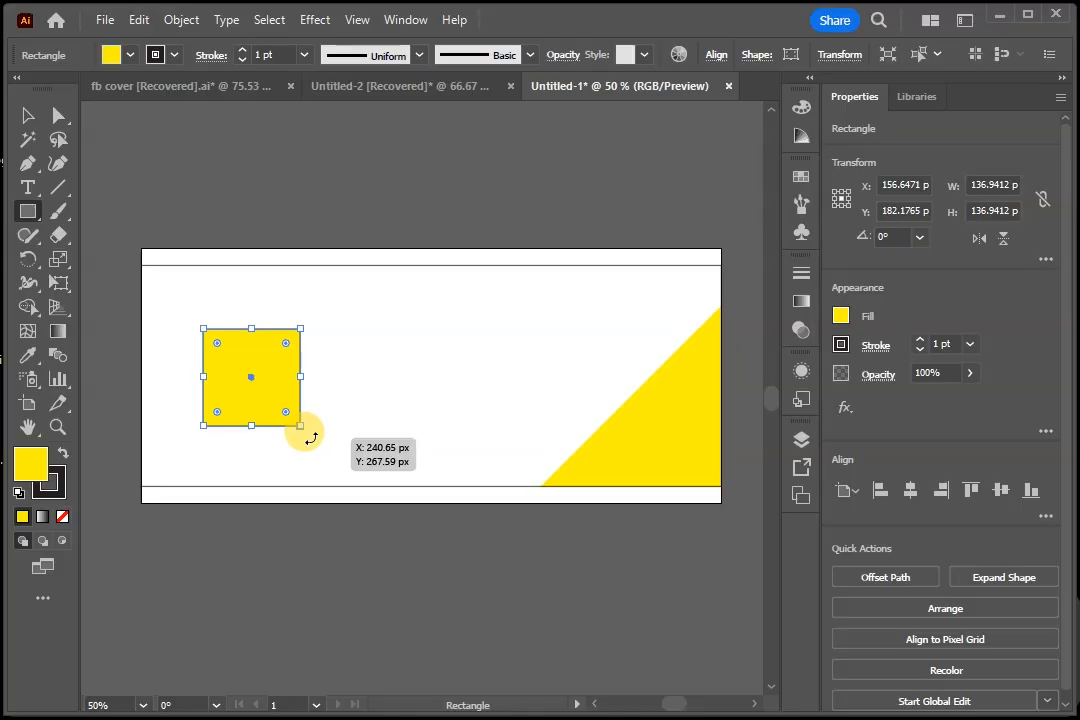
left_click_drag(311, 437, 286, 454)
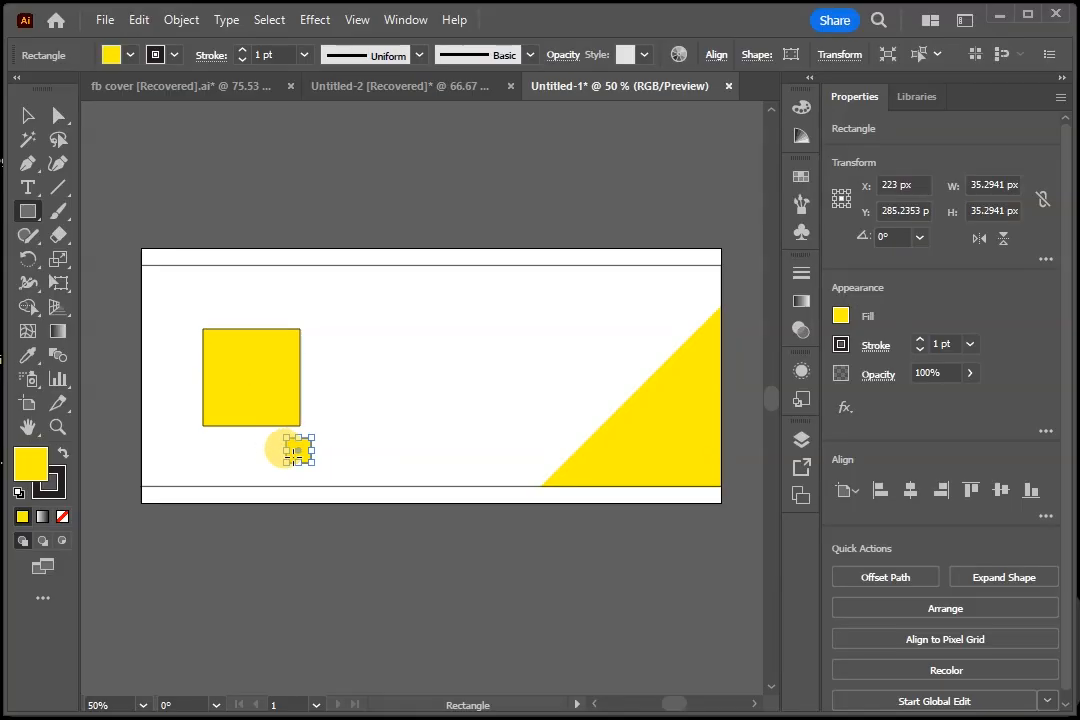
key("Delete")
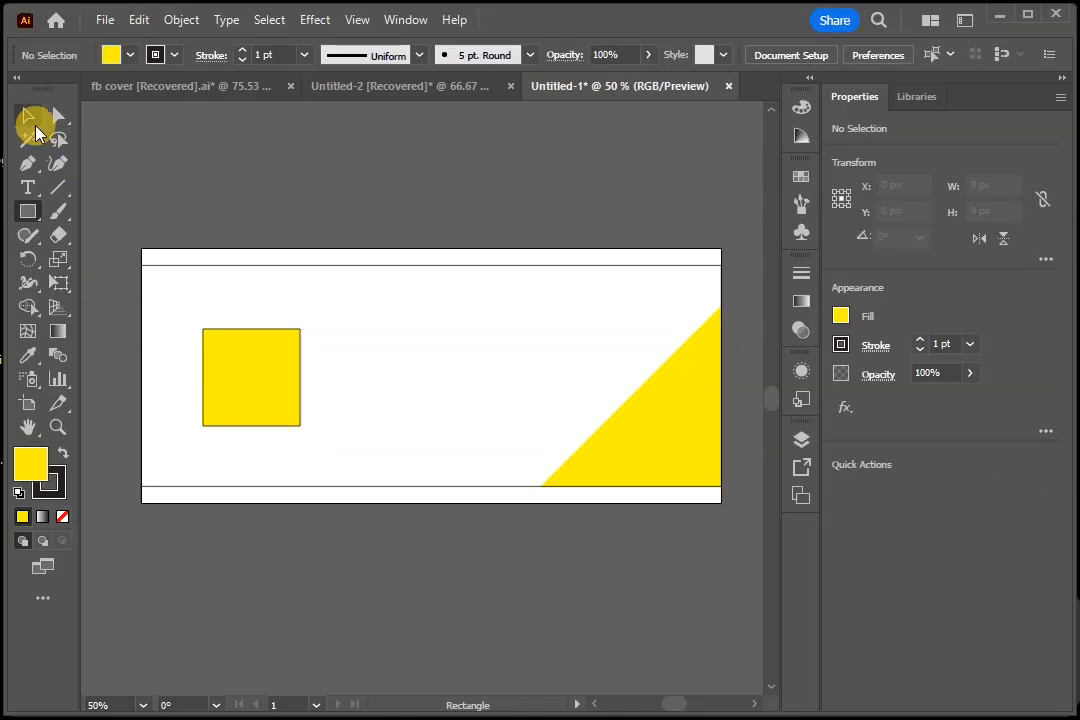
left_click(30, 119)
left_click(270, 408)
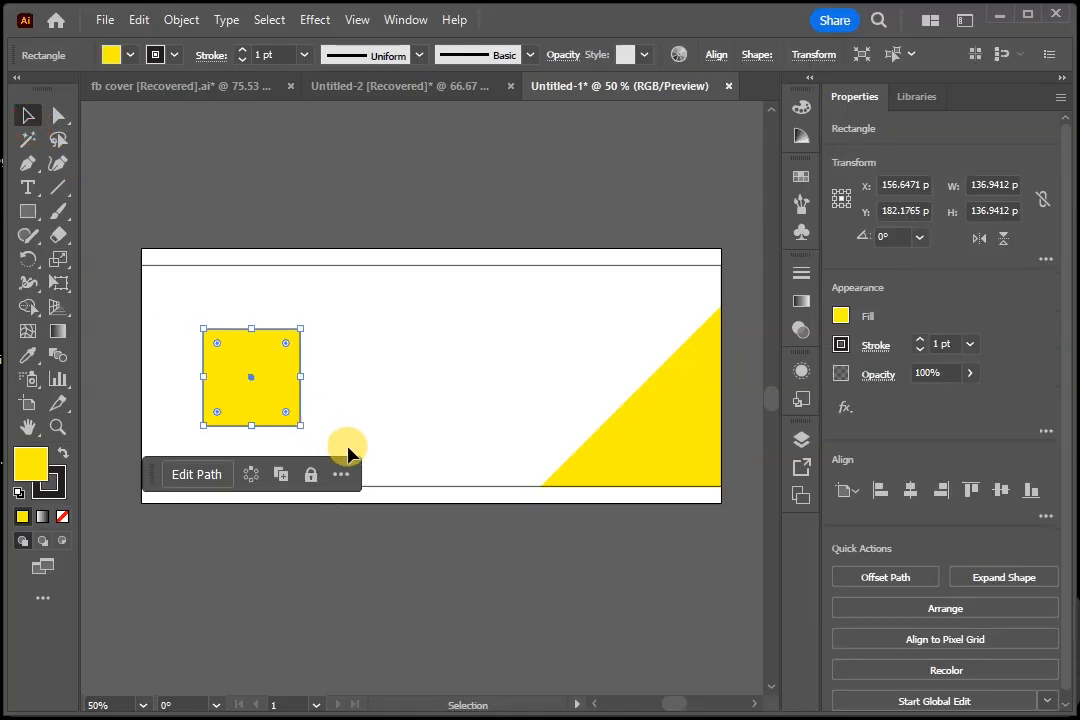
left_click_drag(307, 430, 253, 446)
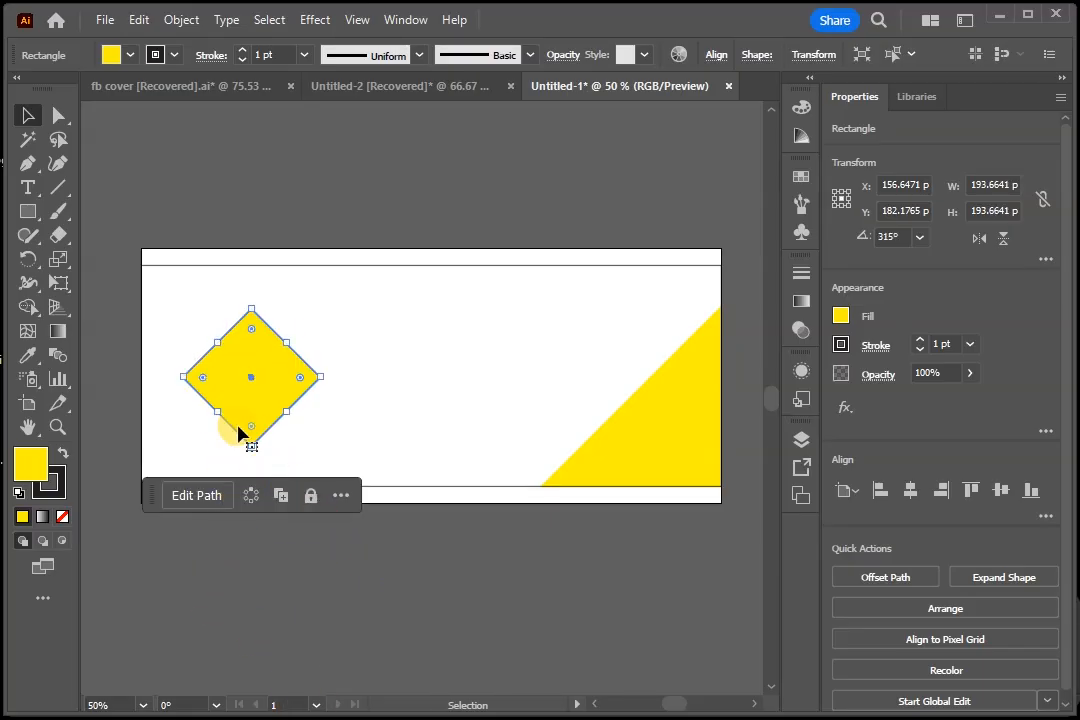
Stretch the diamond into a long diagonal band parallel to the triangle, with its right corner on the artboard's right edge, and shift it slightly upward.
left_click_drag(266, 374, 402, 555)
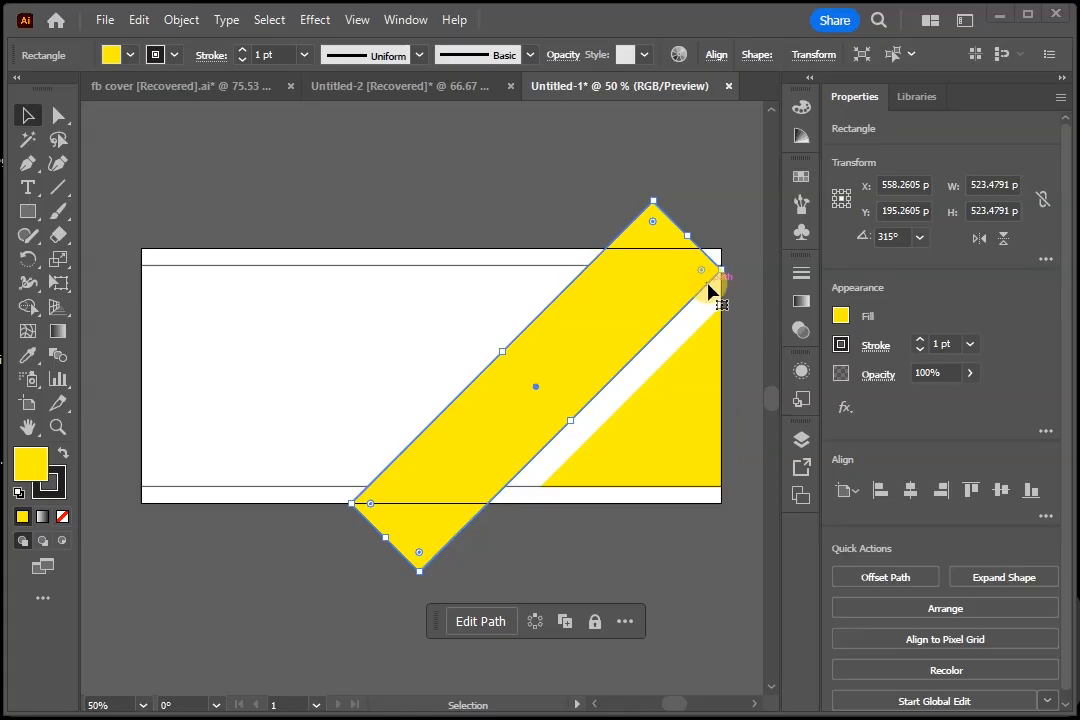
left_click(57, 430)
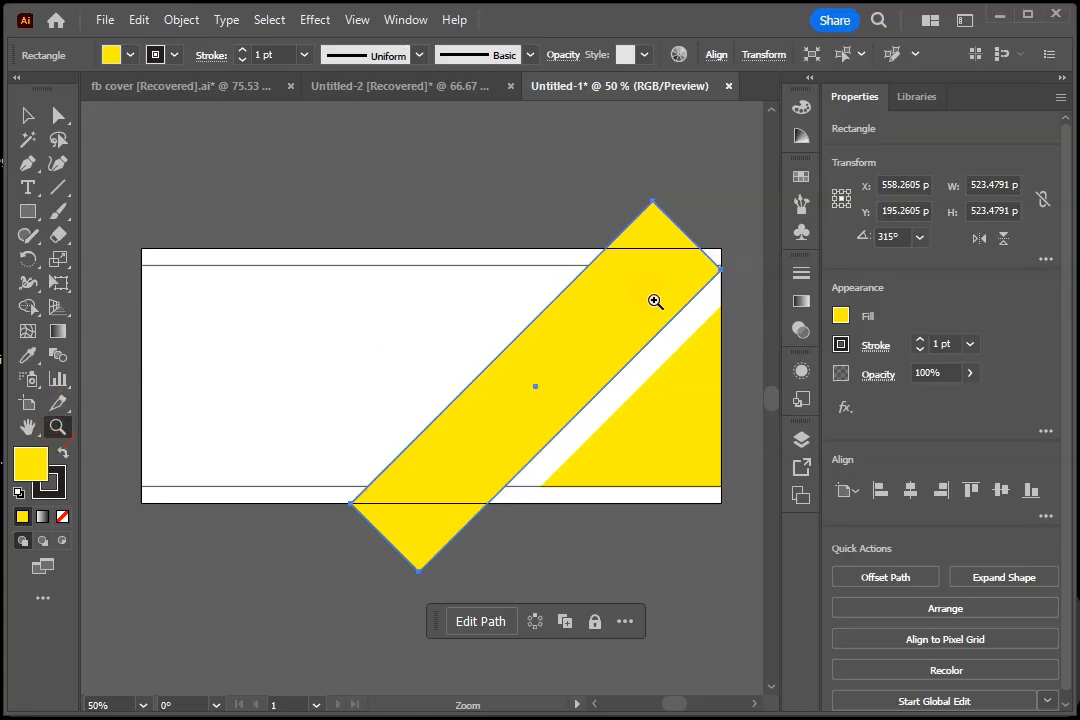
left_click(697, 282)
left_click(431, 388)
left_click_drag(522, 465, 646, 304)
left_click(29, 114)
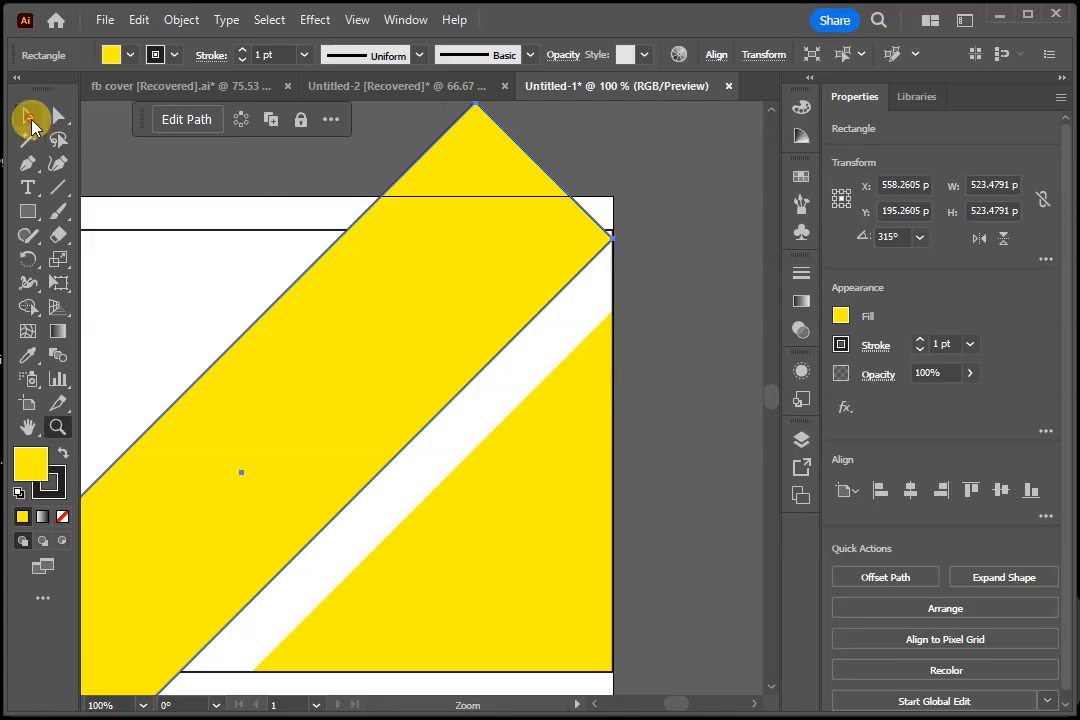
left_click_drag(466, 280, 472, 275)
Examine the diagonal band's right corner against the artboard edge and its gap to the triangle, and return to the whole banner.
left_click_drag(700, 262, 625, 399)
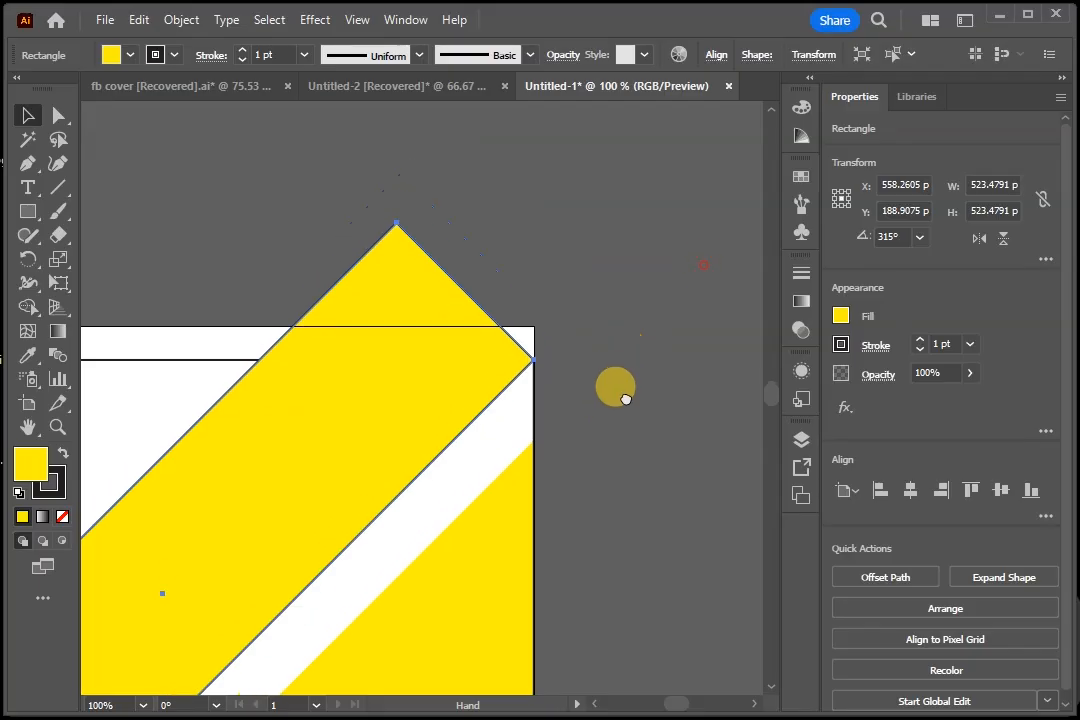
left_click(496, 419)
left_click(493, 396)
left_click_drag(490, 363, 447, 393)
key("space")
left_click_drag(610, 416, 733, 255)
left_click_drag(624, 371, 685, 357)
key("ctrl+minus")
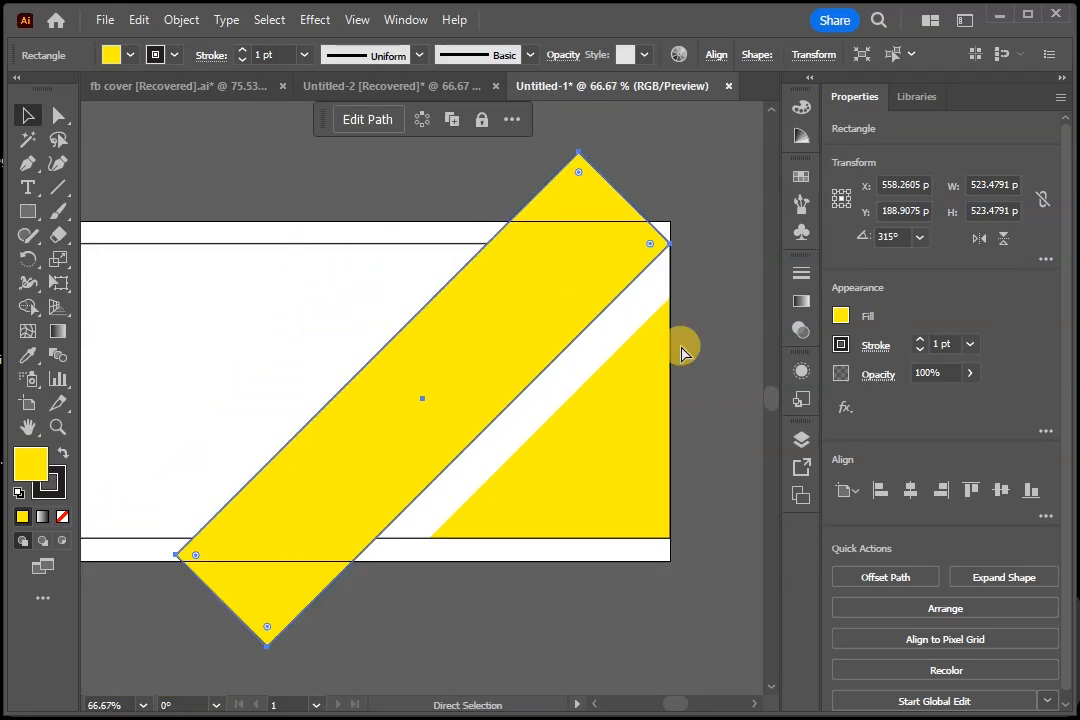
key("ctrl+minus")
key("space")
left_click_drag(601, 380, 651, 376)
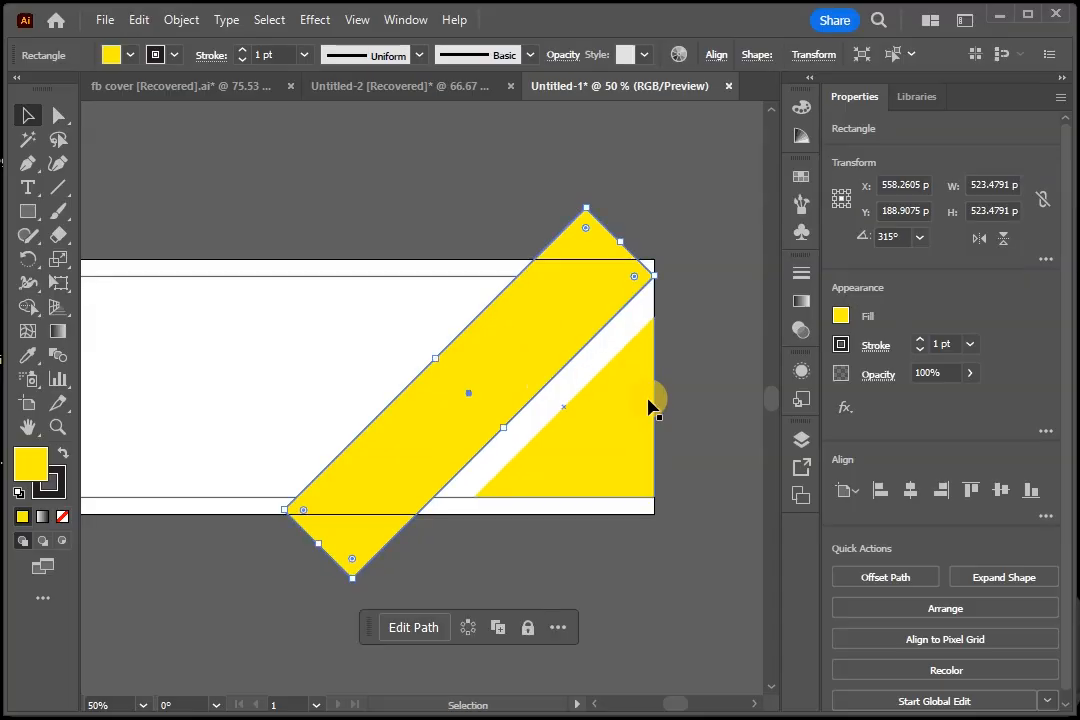
left_click_drag(480, 361, 538, 366)
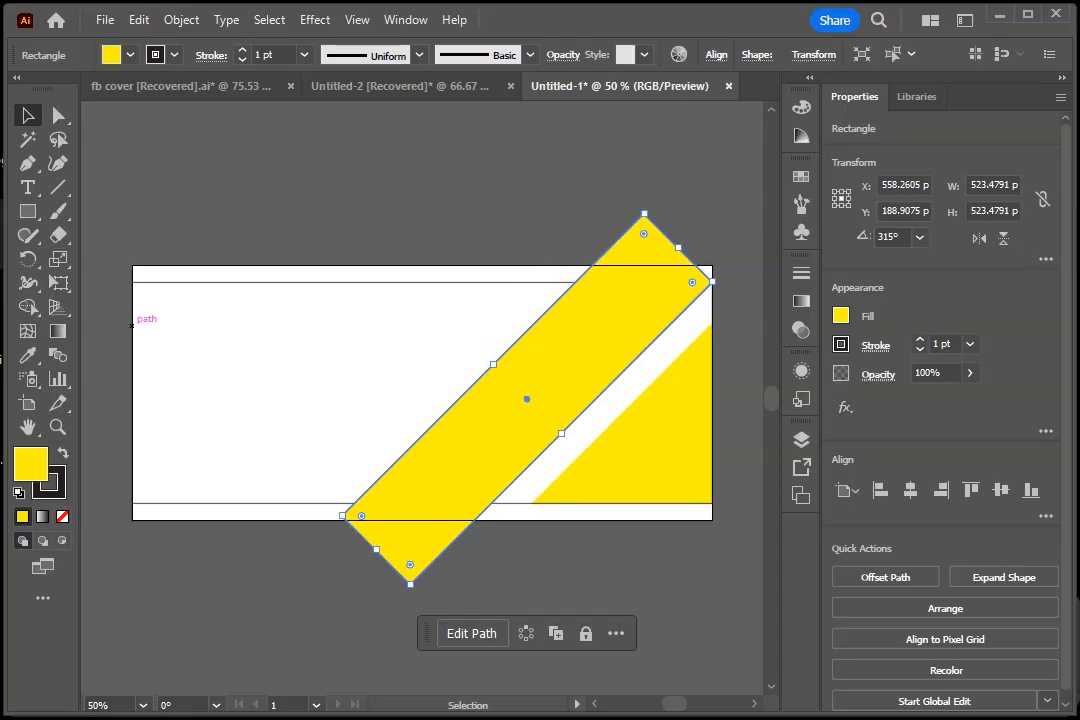
left_click(31, 212)
left_click_drag(184, 312, 281, 409)
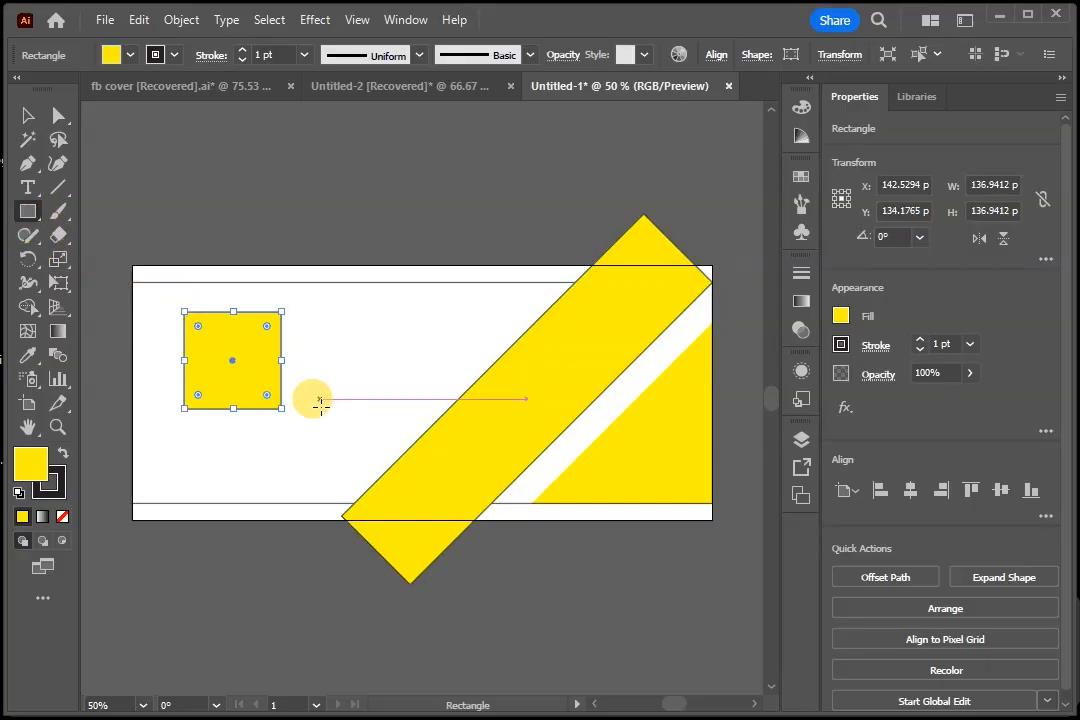
left_click(26, 116)
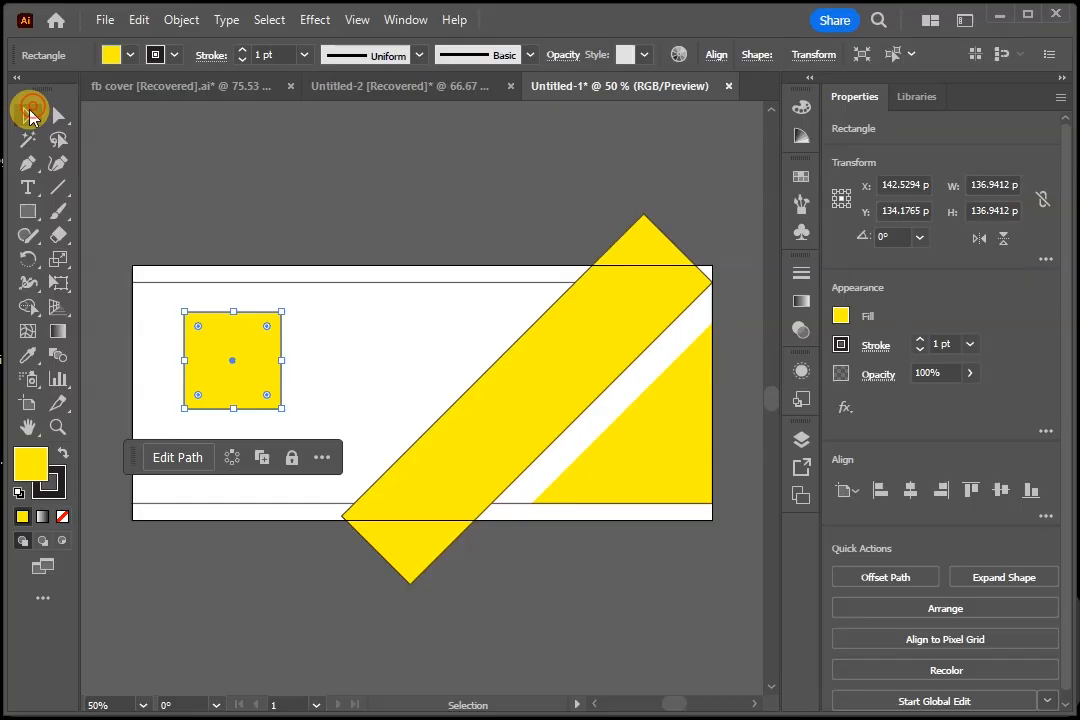
key("Delete")
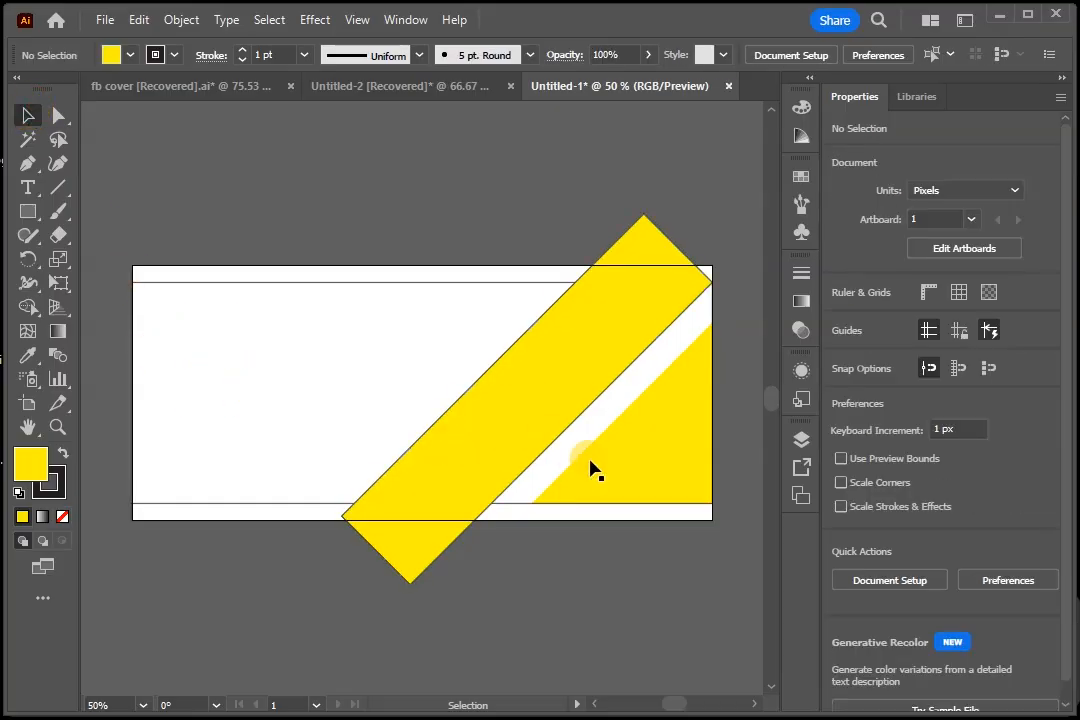
Duplicate the corner triangle, rotate the copy to 315°, and place its flat edge on the layout area's upper line left of the band.
left_click_drag(648, 478, 264, 404, "alt")
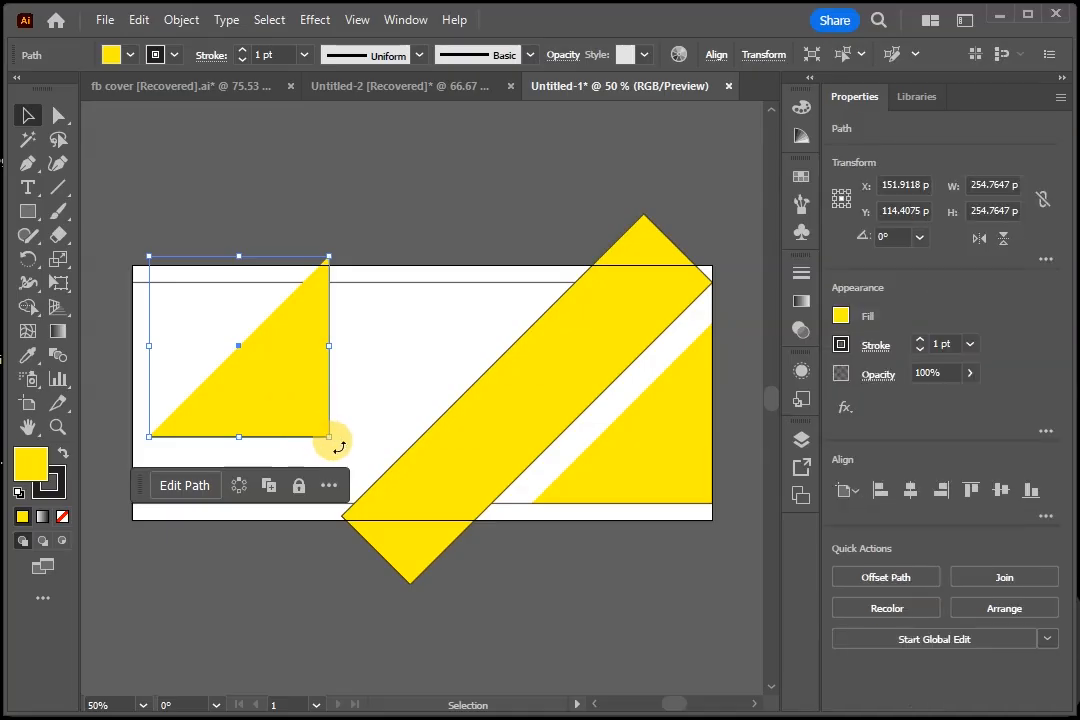
left_click_drag(339, 447, 250, 440)
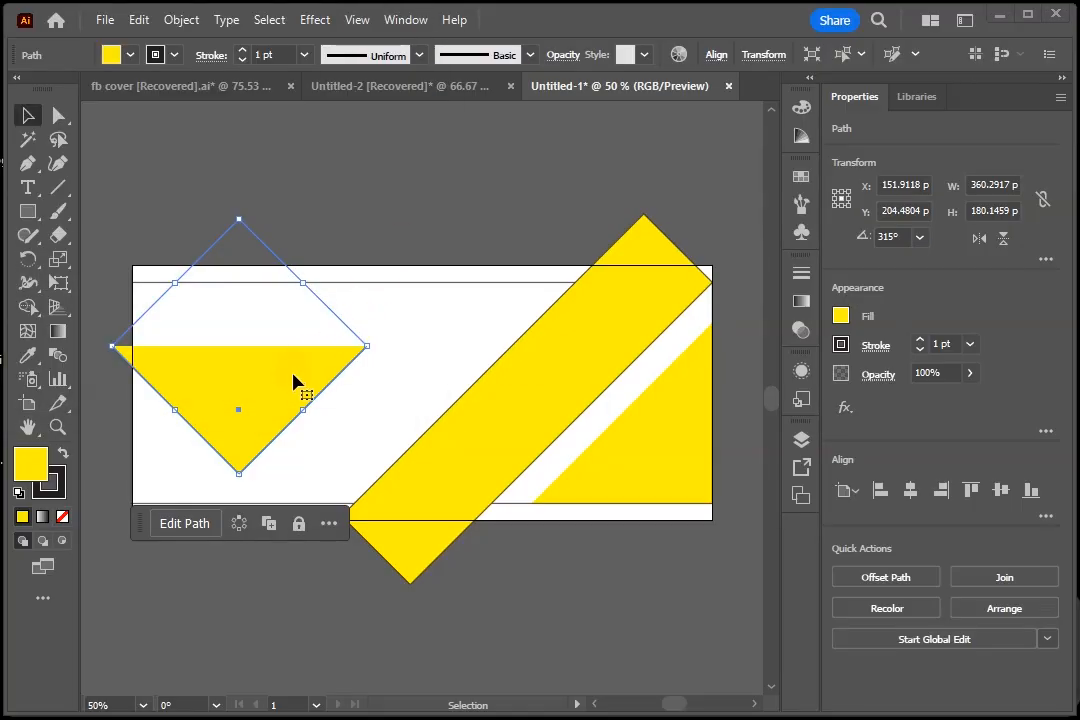
key("shift")
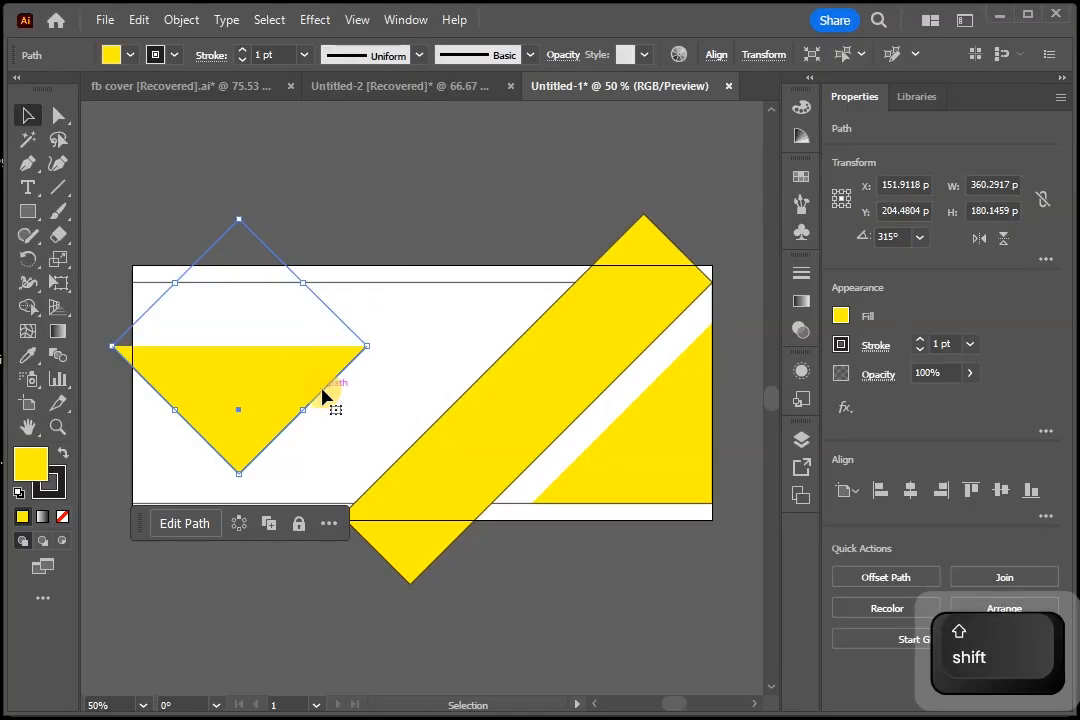
left_click_drag(268, 390, 406, 330)
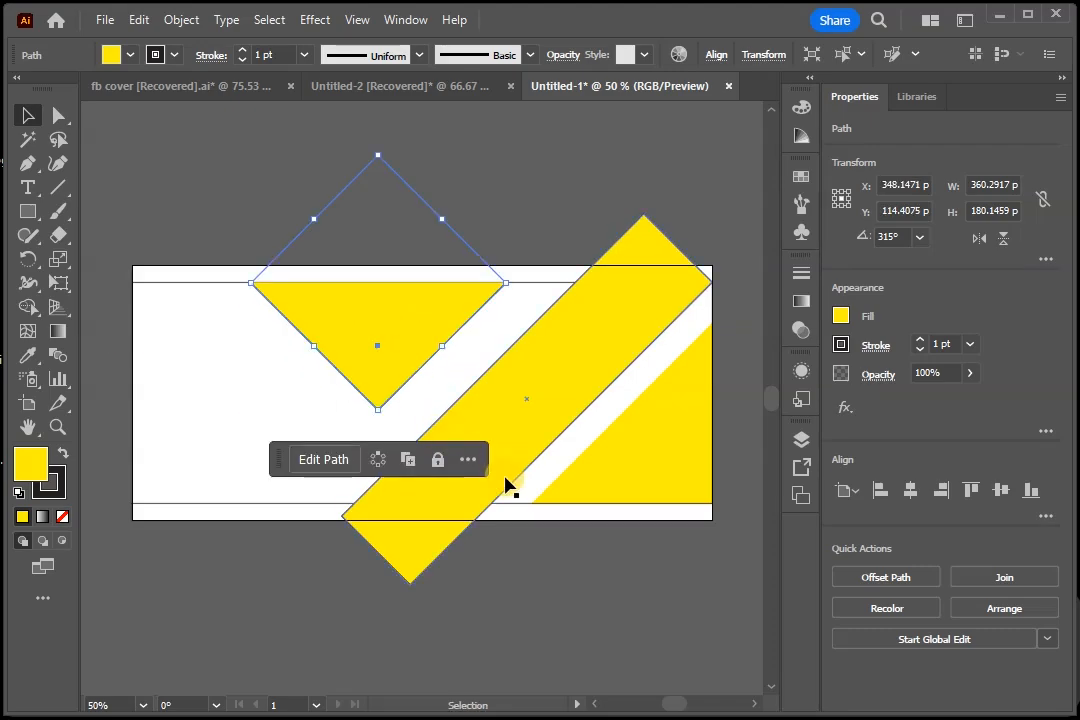
Nudge the inverted triangle 34 px right toward the diagonal band and deselect it.
key("Right")
key("Right")
key("Right")
key("Right")
key("Right")
key("Right")
key("Right")
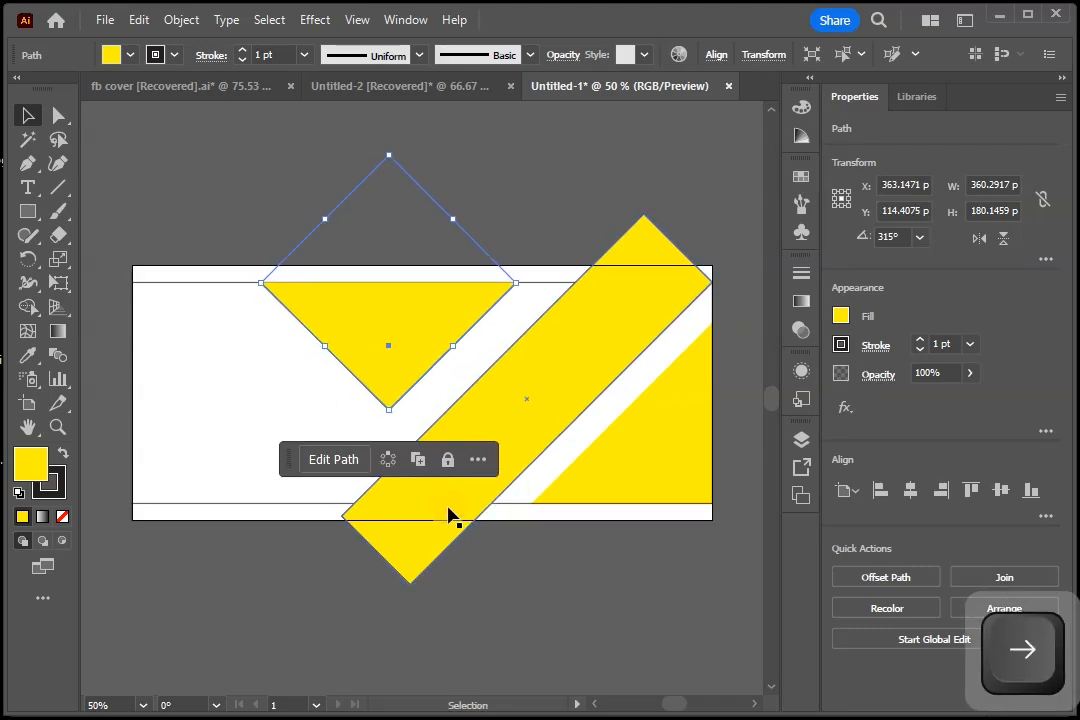
key("Right")
key("Right")
key("Right")
key("Right")
key("Right")
key("Right")
key("Right")
key("Right")
key("Right")
key("Right")
key("Right")
key("Right")
key("Right")
key("Right")
key("Right")
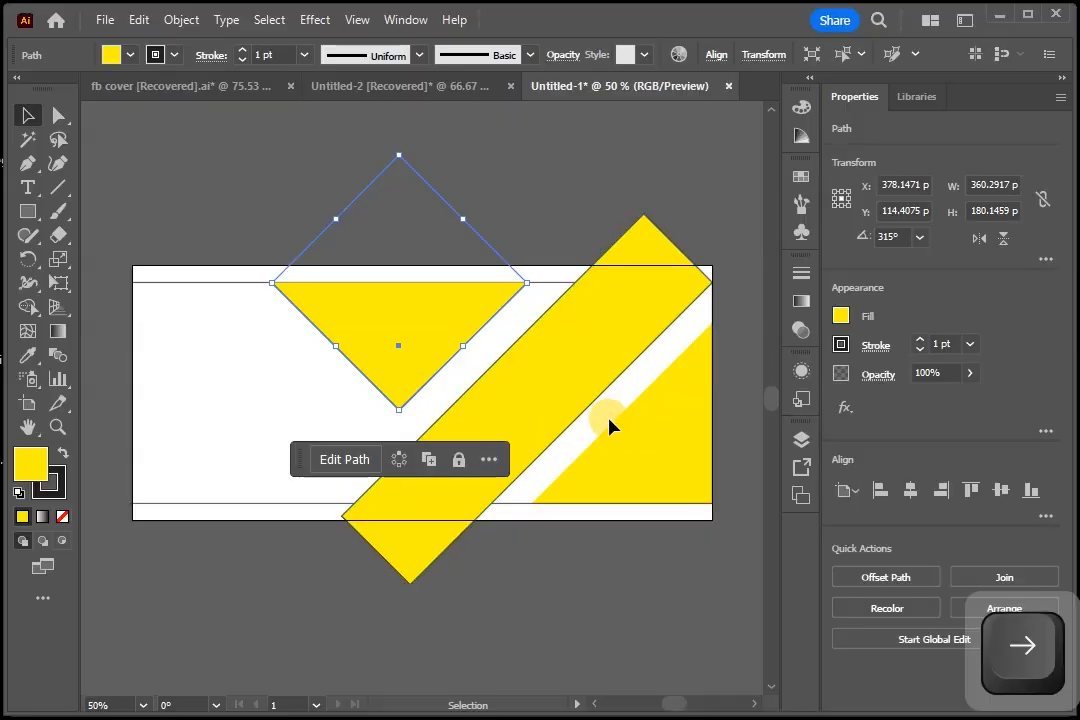
key("Right")
key("Right")
key("Right")
key("Right")
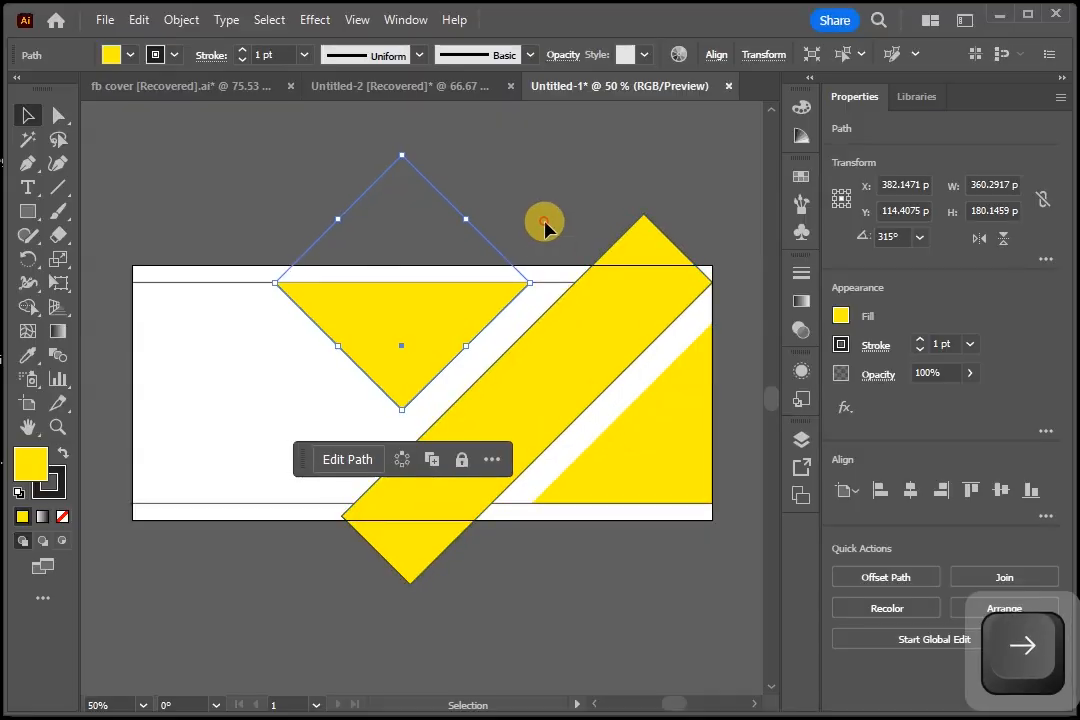
left_click(545, 228)
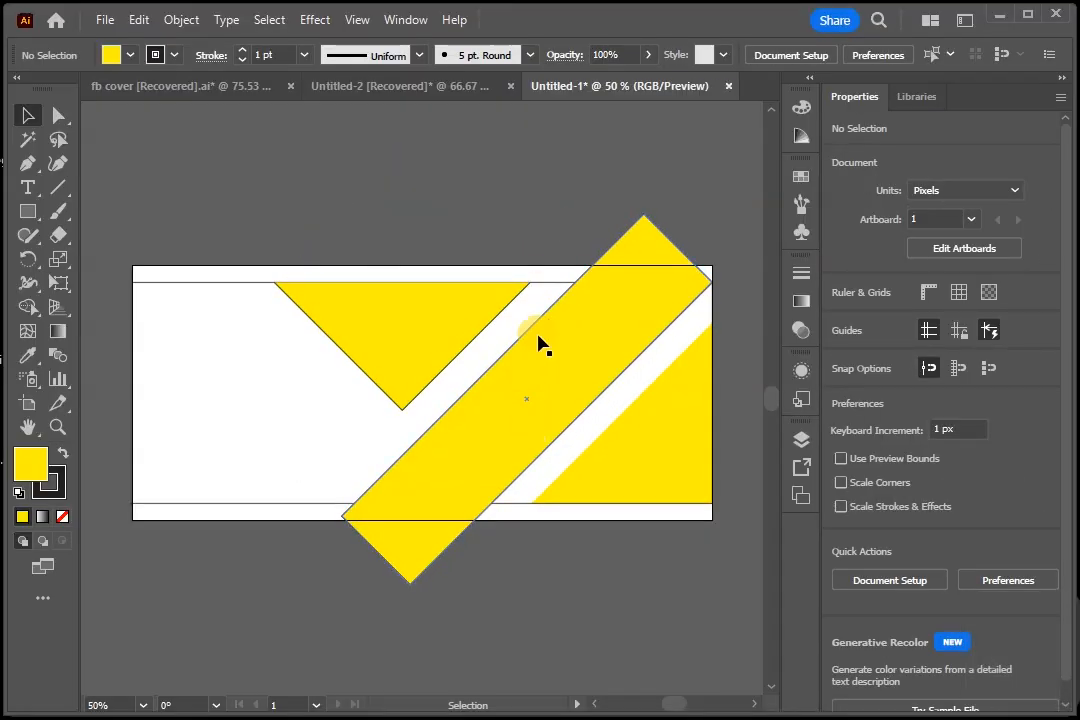
Switch to the Untitled-2 document and examine how the shapes are arranged in the finished reference banner.
left_click(418, 100)
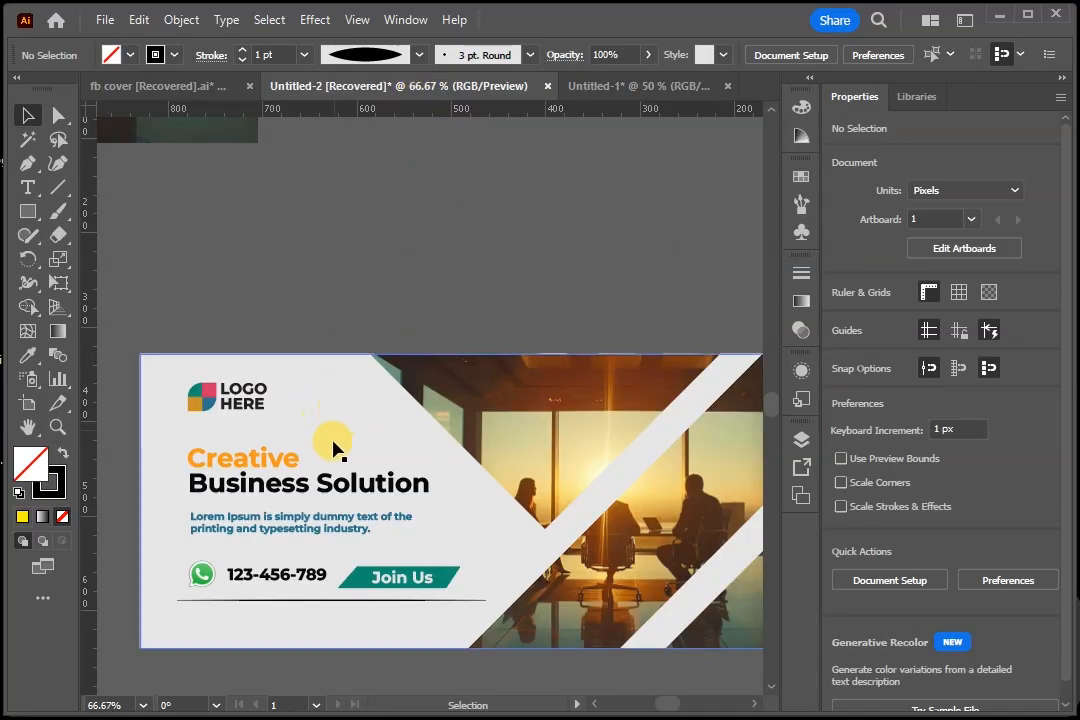
key("space")
left_click_drag(410, 465, 448, 315)
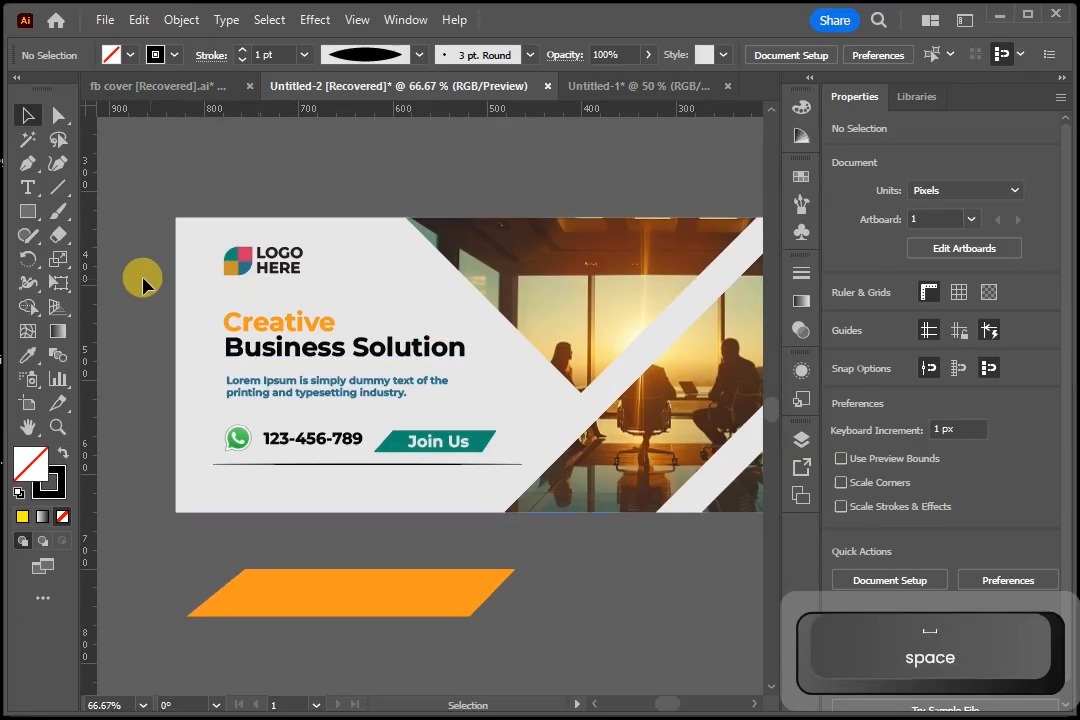
Lock the light grey 820 × 312 px background rectangle of the reference banner in the Untitled-2 document.
left_click(27, 115)
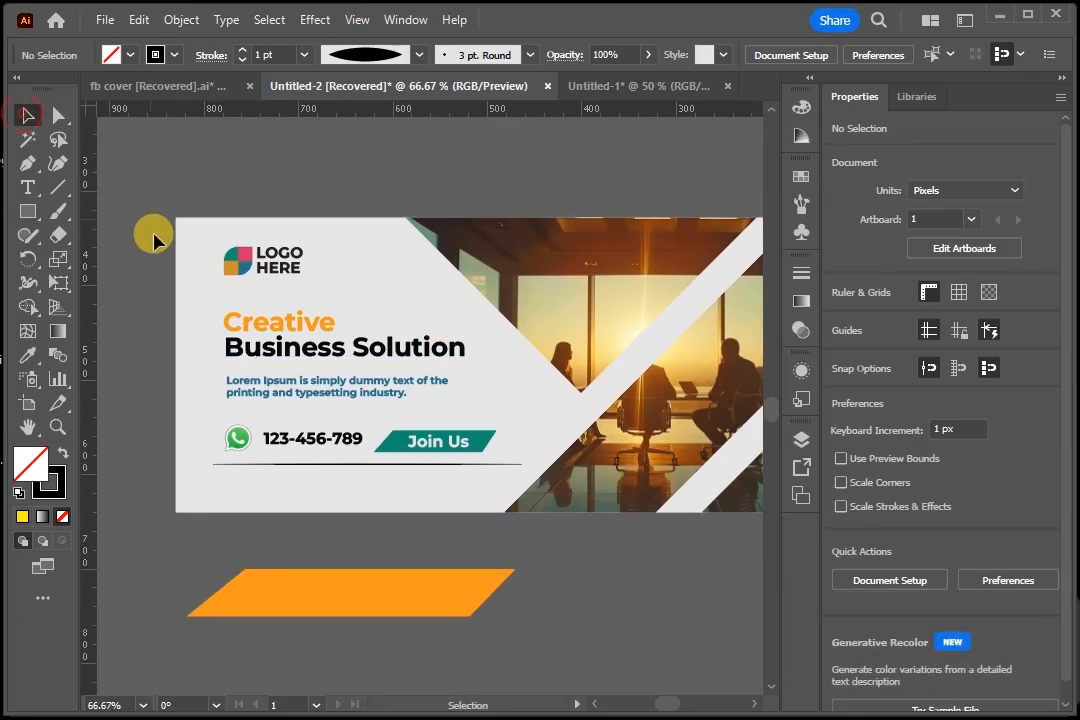
left_click(245, 258)
left_click(186, 266)
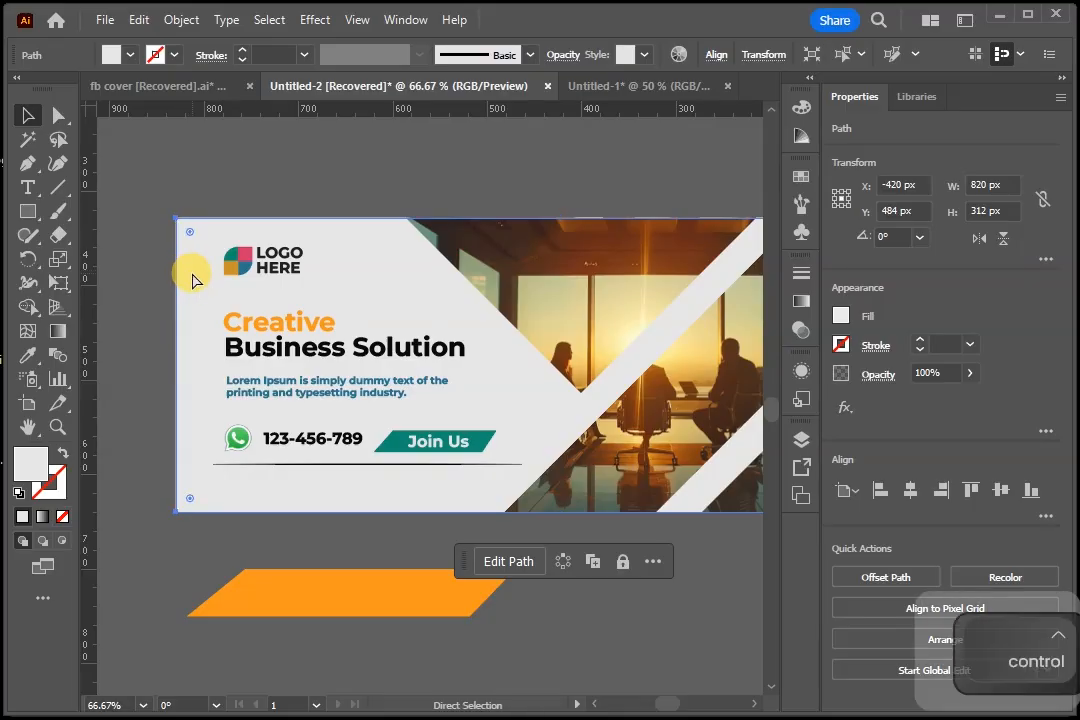
key("ctrl+2")
Select the LOGO HERE group in the reference banner and copy it.
left_click_drag(181, 195, 422, 430)
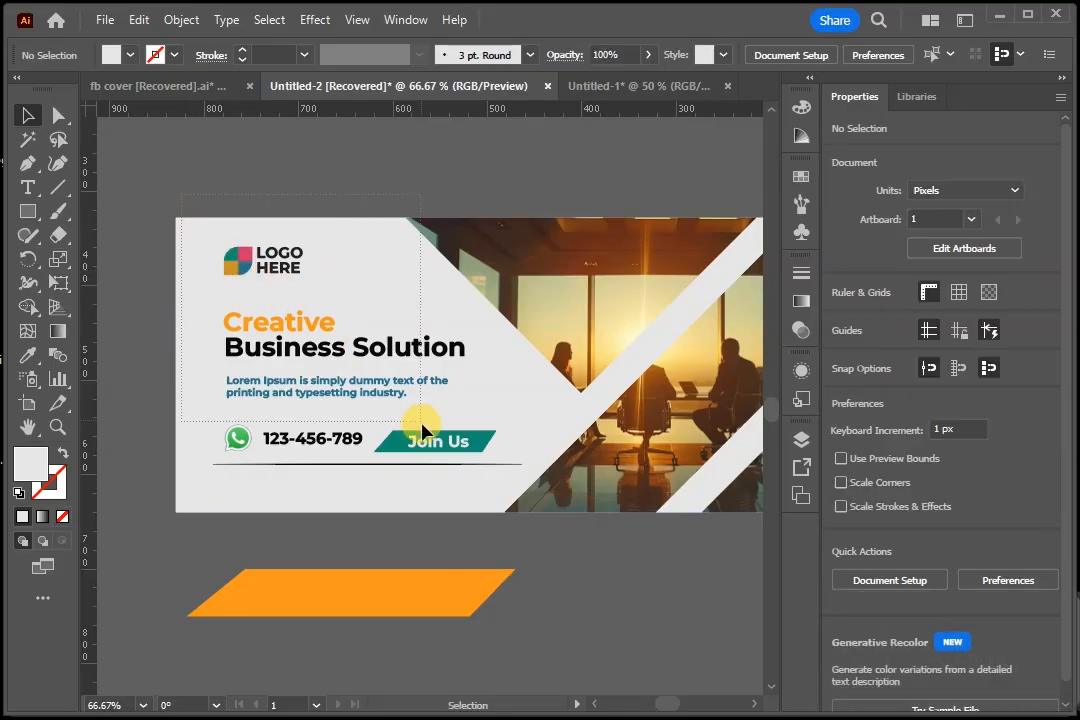
left_click_drag(370, 460, 318, 448)
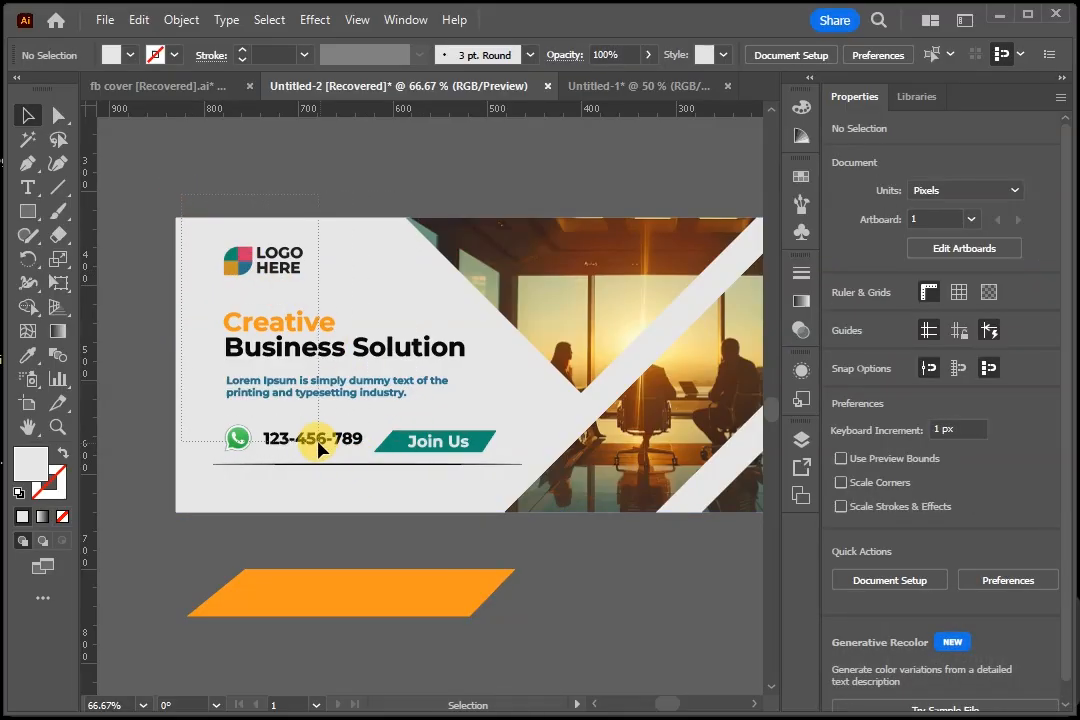
left_click_drag(334, 289, 333, 301)
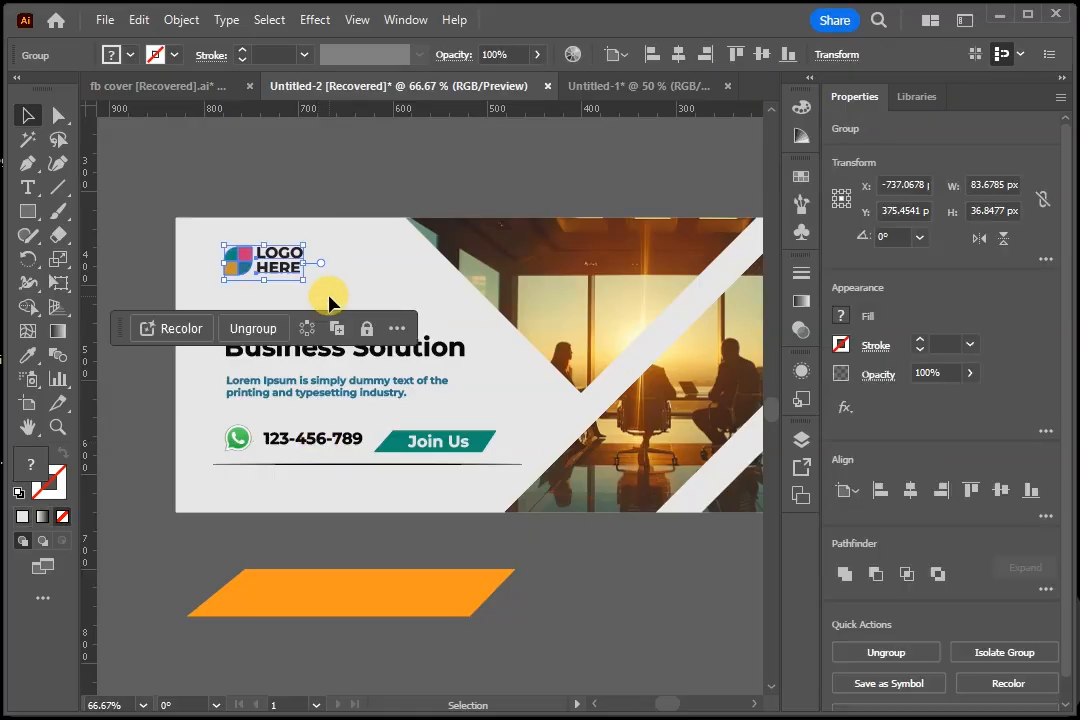
key("ctrl")
key("ctrl+c")
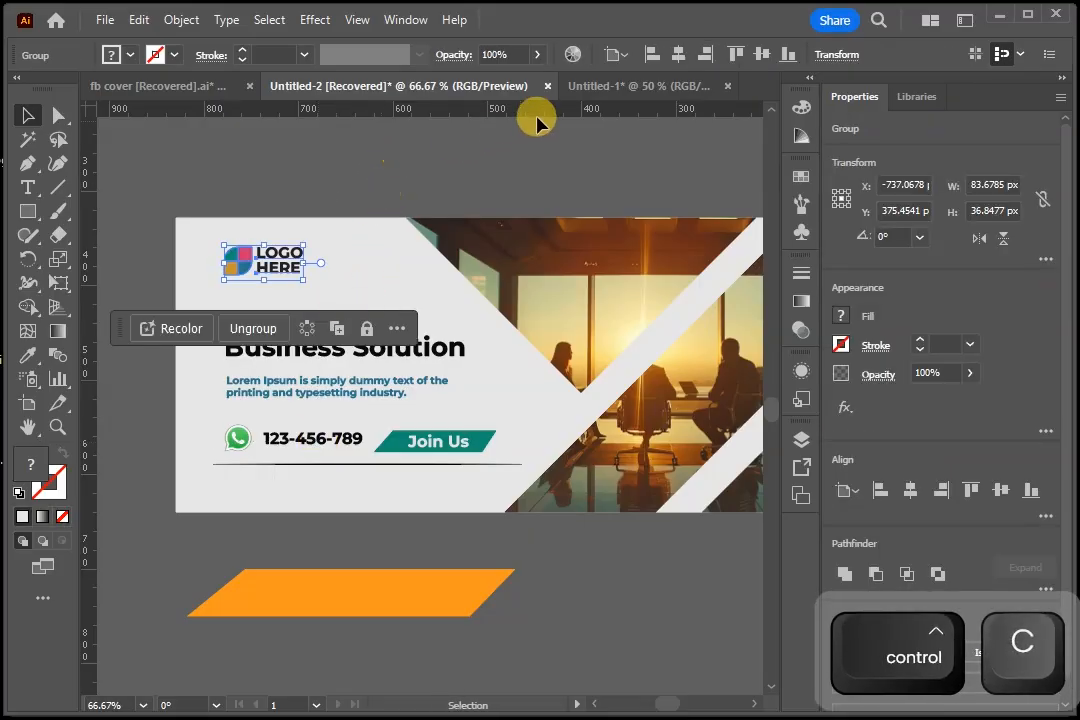
Paste the logo group into the Untitled-1 document and place it in the layout area's upper-left corner.
left_click(596, 85)
left_click(280, 374)
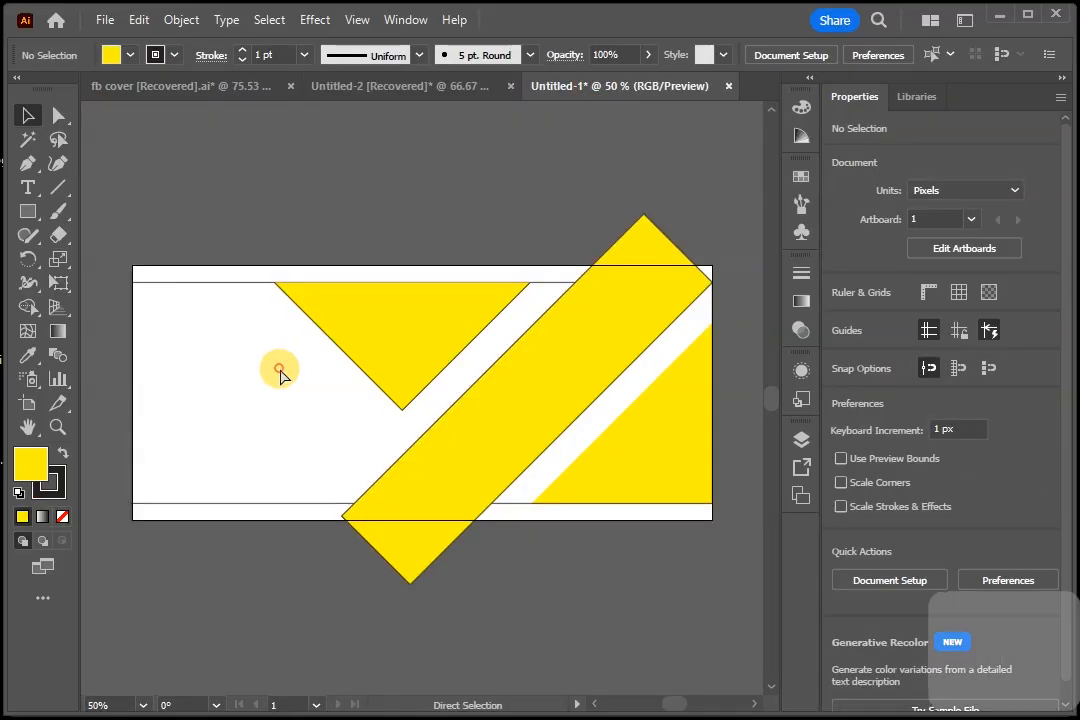
key("ctrl+v")
left_click_drag(433, 393, 208, 310)
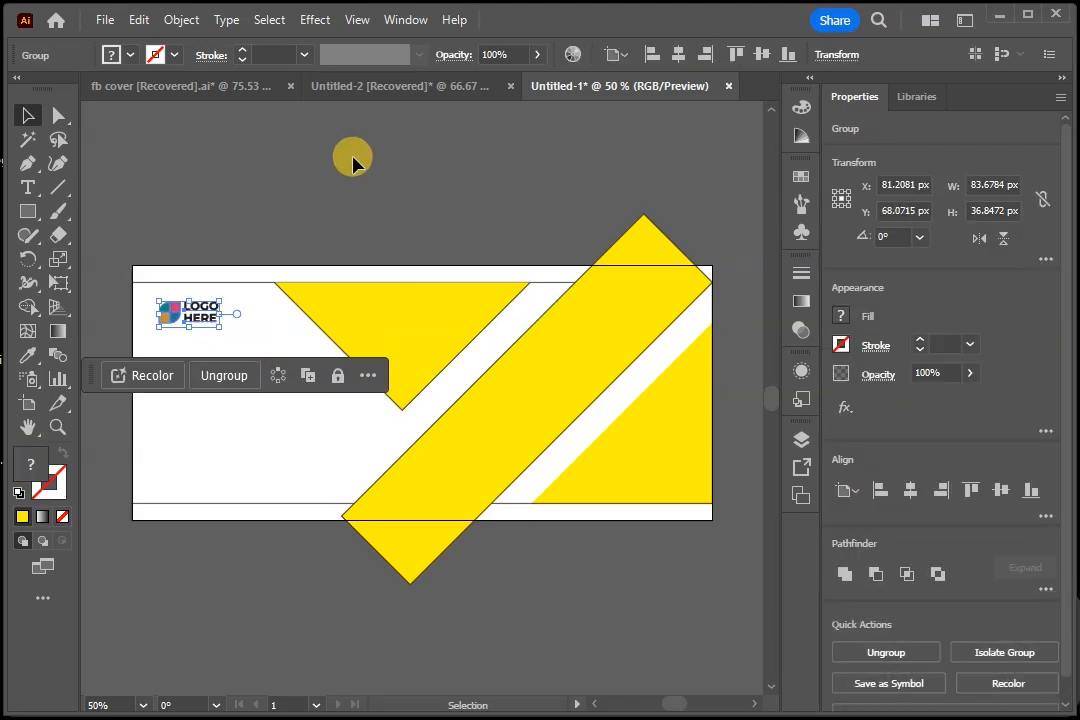
Return to the Untitled-2 document and copy the "Creative Business Solution" heading together with the Lorem Ipsum text below it.
left_click(357, 87)
left_click(155, 275)
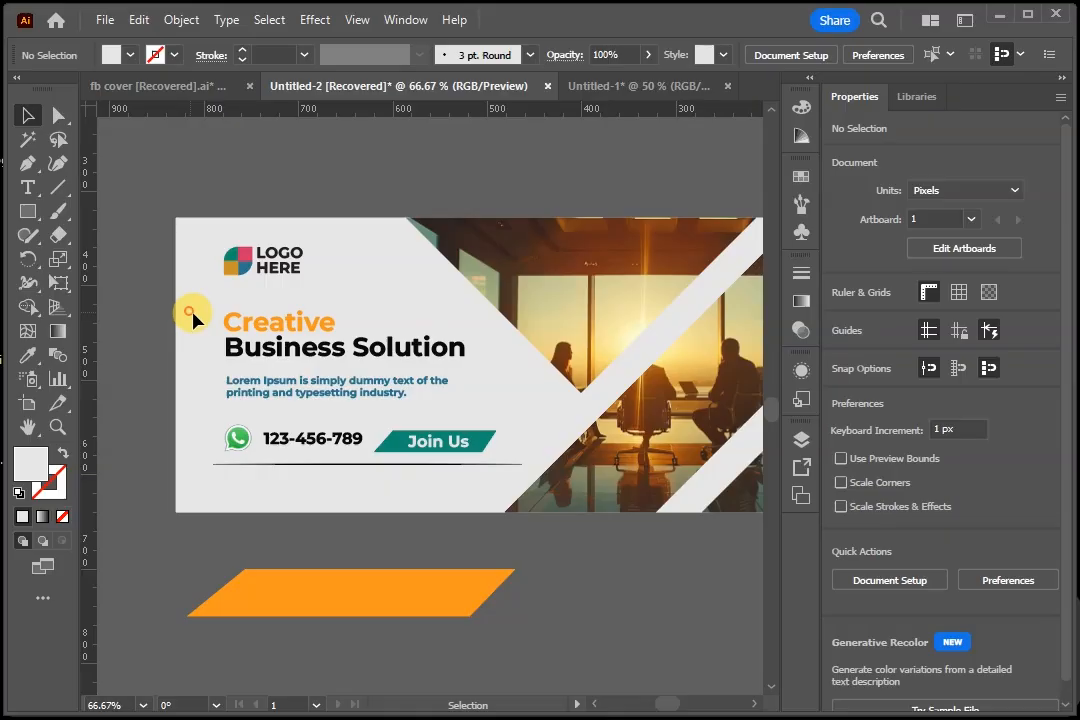
left_click(442, 403)
key("ctrl+c")
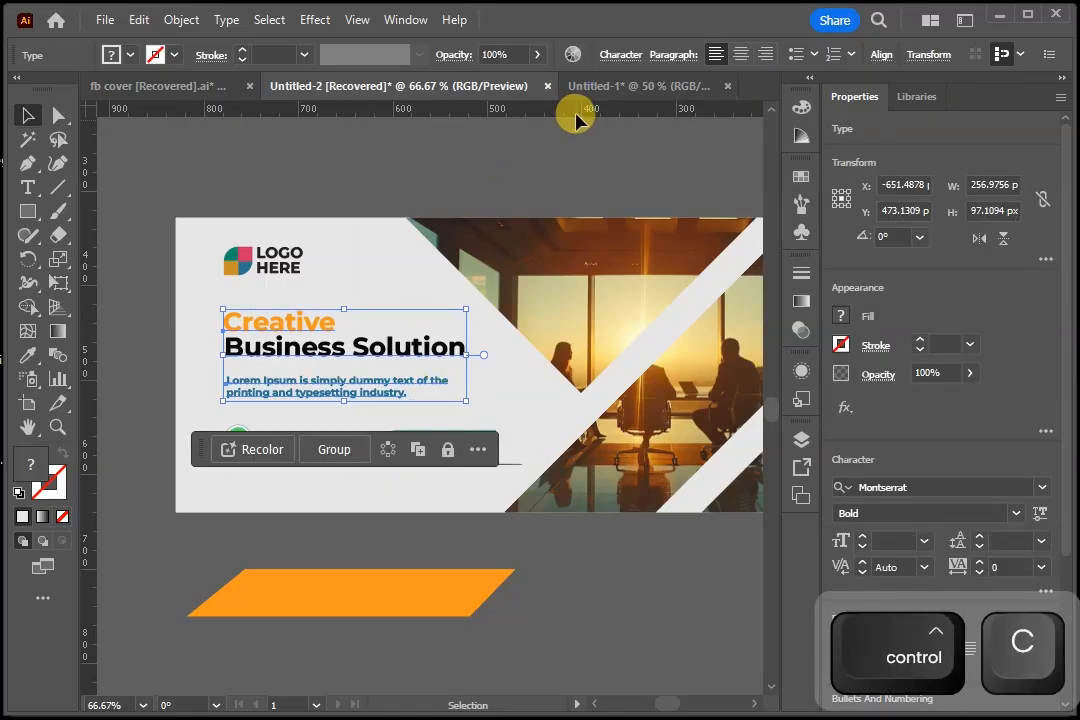
Paste the heading and paragraph into the Untitled-1 document, left-aligned below the logo, and deselect them.
left_click(590, 88)
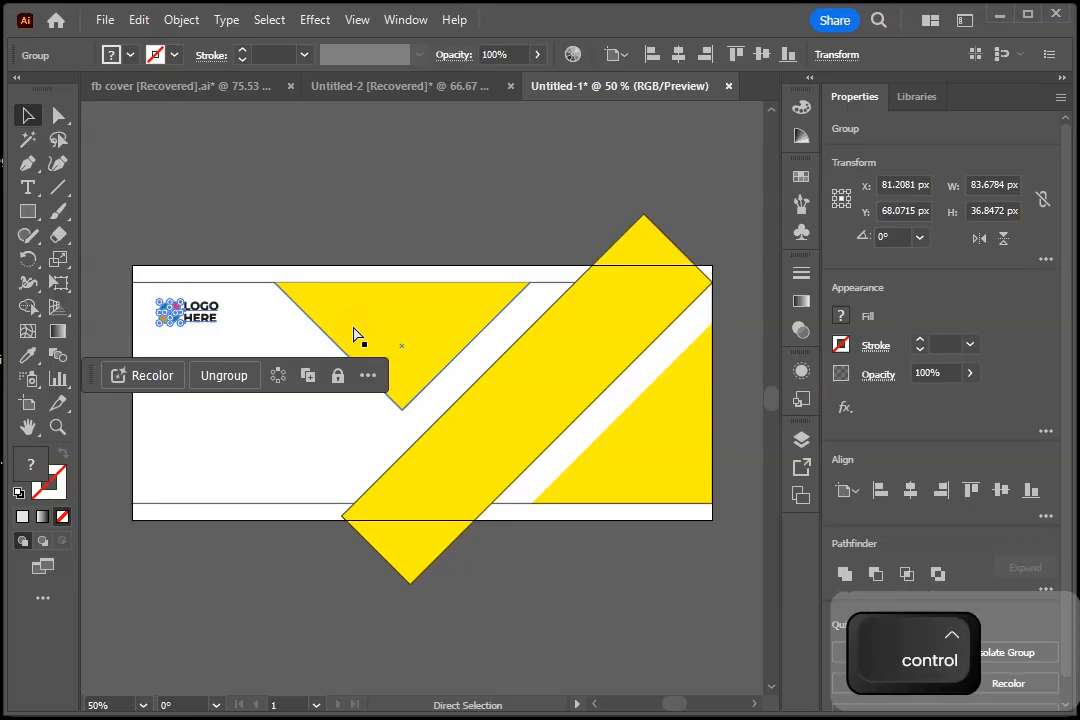
key("ctrl+v")
left_click_drag(345, 375, 213, 393)
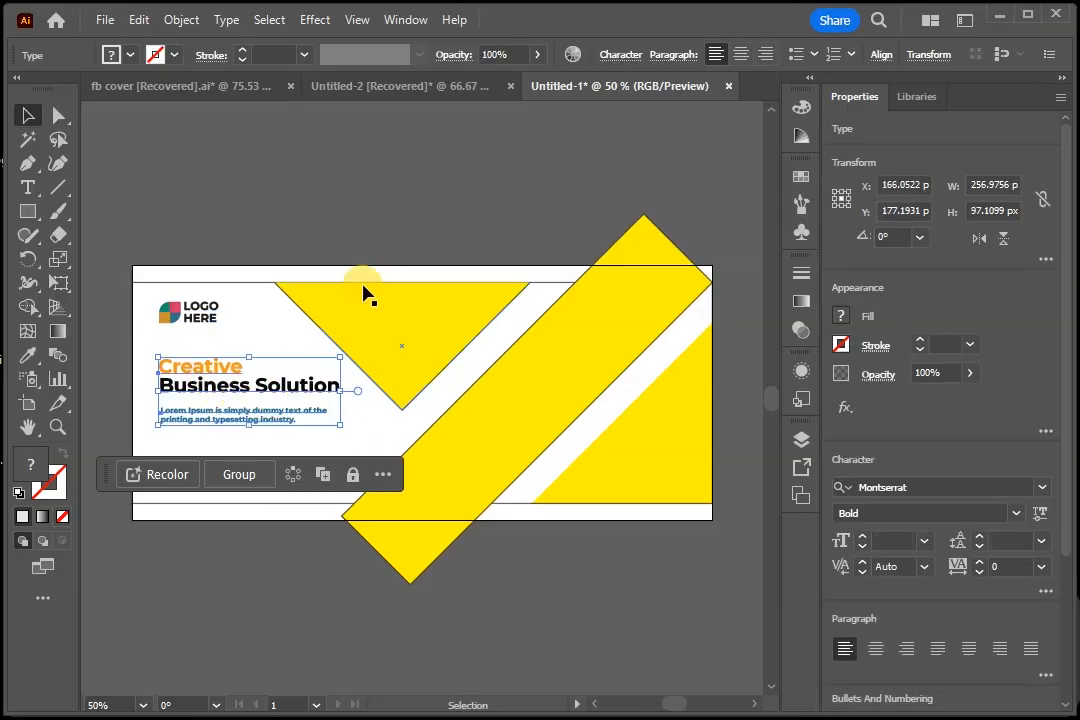
left_click(354, 236)
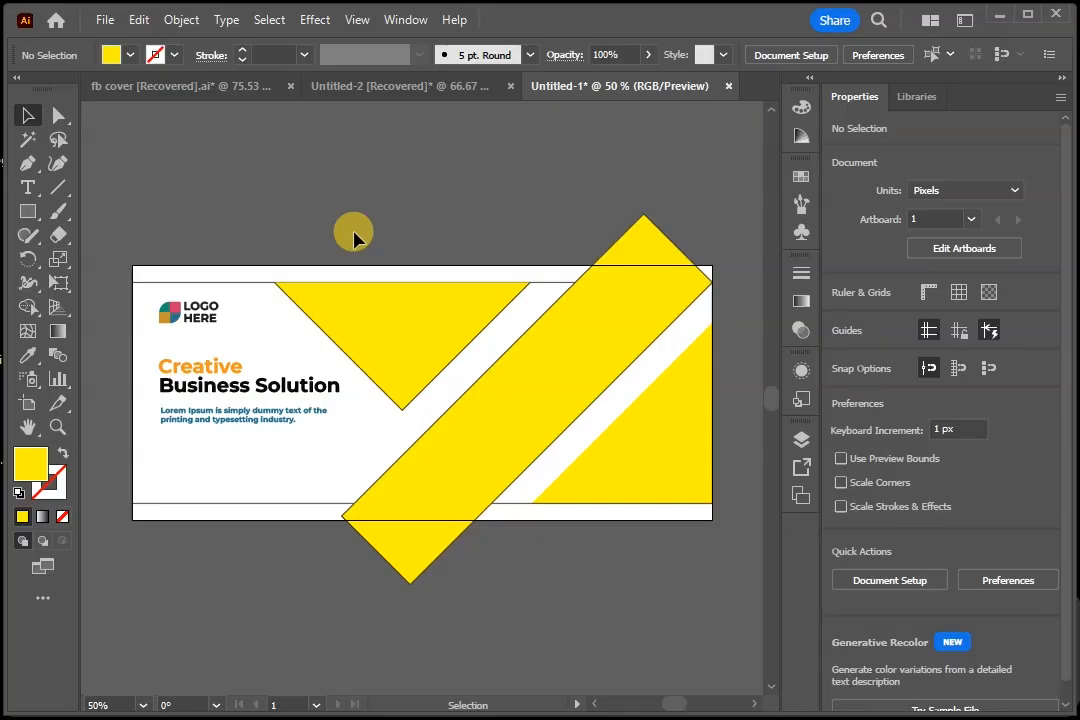
Examine the logo icon's geometry up close and return to the view of the banner.
left_click(57, 427)
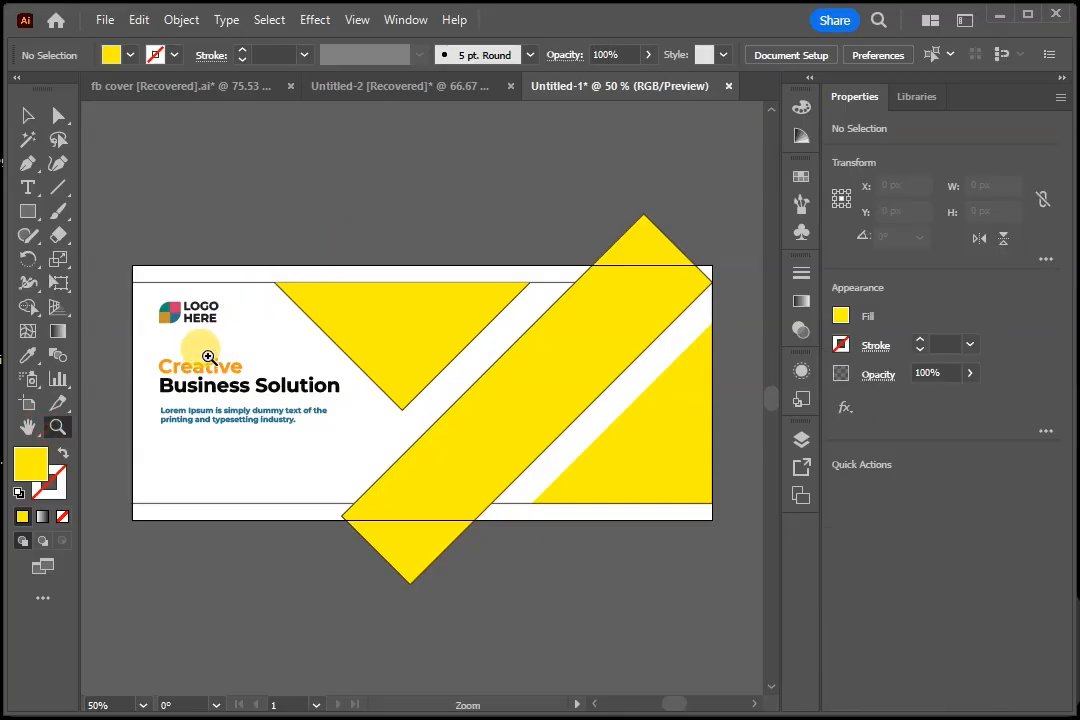
left_click(236, 396)
left_click(340, 369)
left_click(427, 378)
left_click(615, 368)
key("space")
left_click_drag(287, 417, 465, 308)
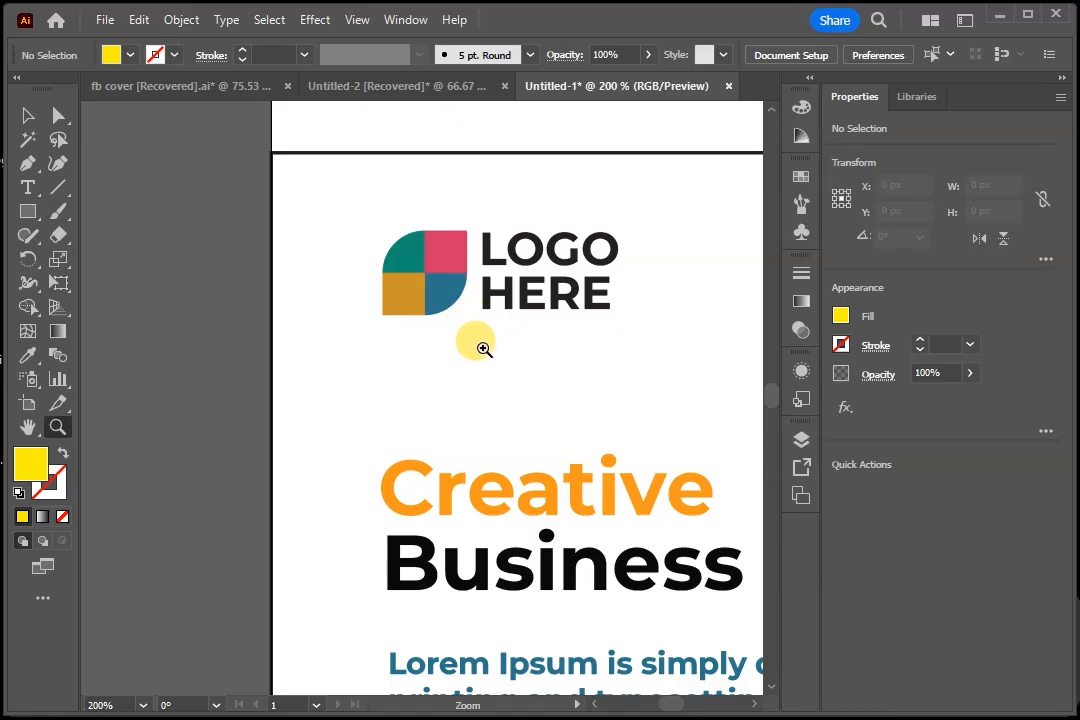
key("ctrl+minus")
key("ctrl+minus")
key("ctrl+minus")
key("ctrl+minus")
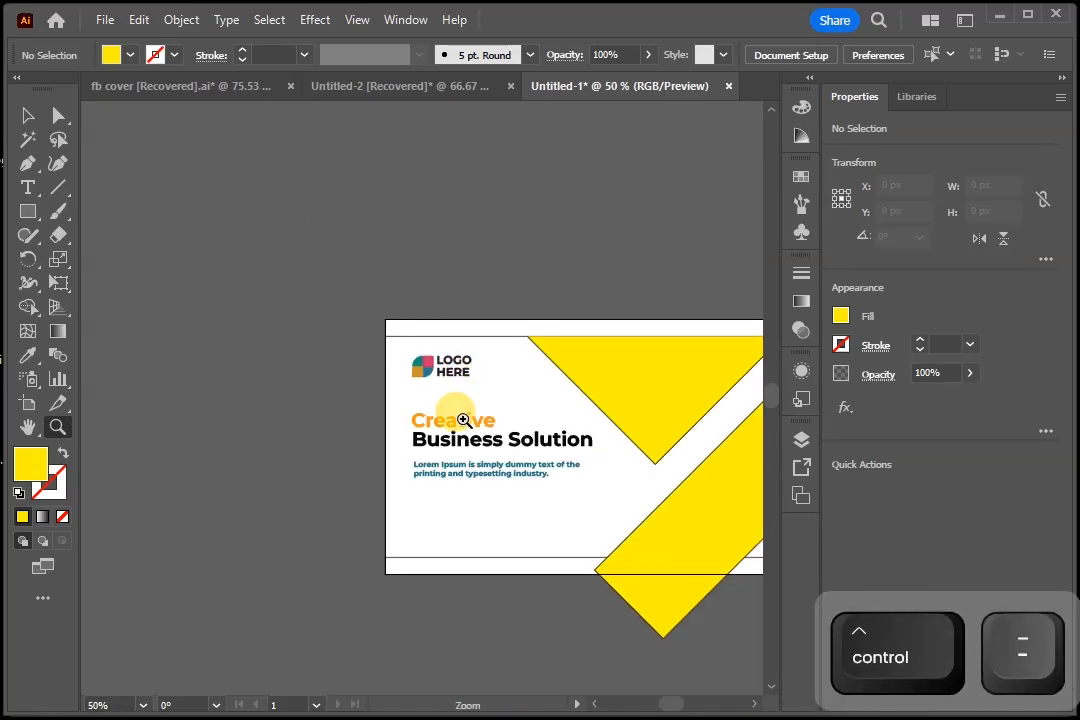
Draw a yellow square of about 131 px on the empty canvas left of the artboard.
key("space")
left_click_drag(467, 432, 537, 393)
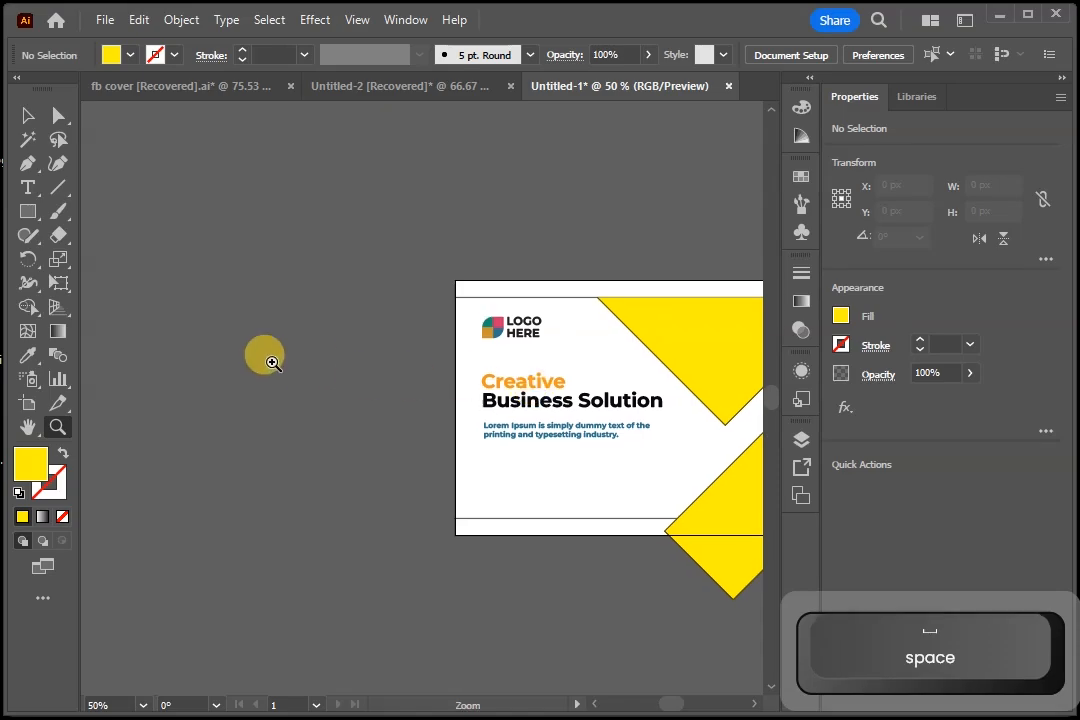
left_click(26, 222)
left_click_drag(187, 206, 241, 301)
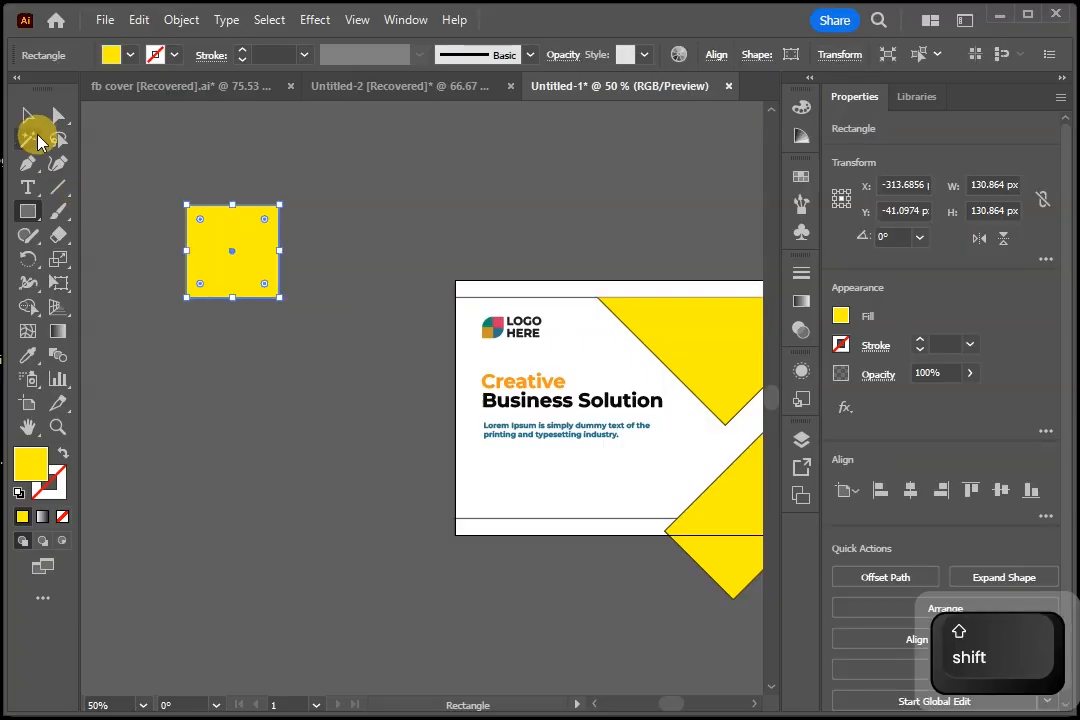
left_click(28, 115)
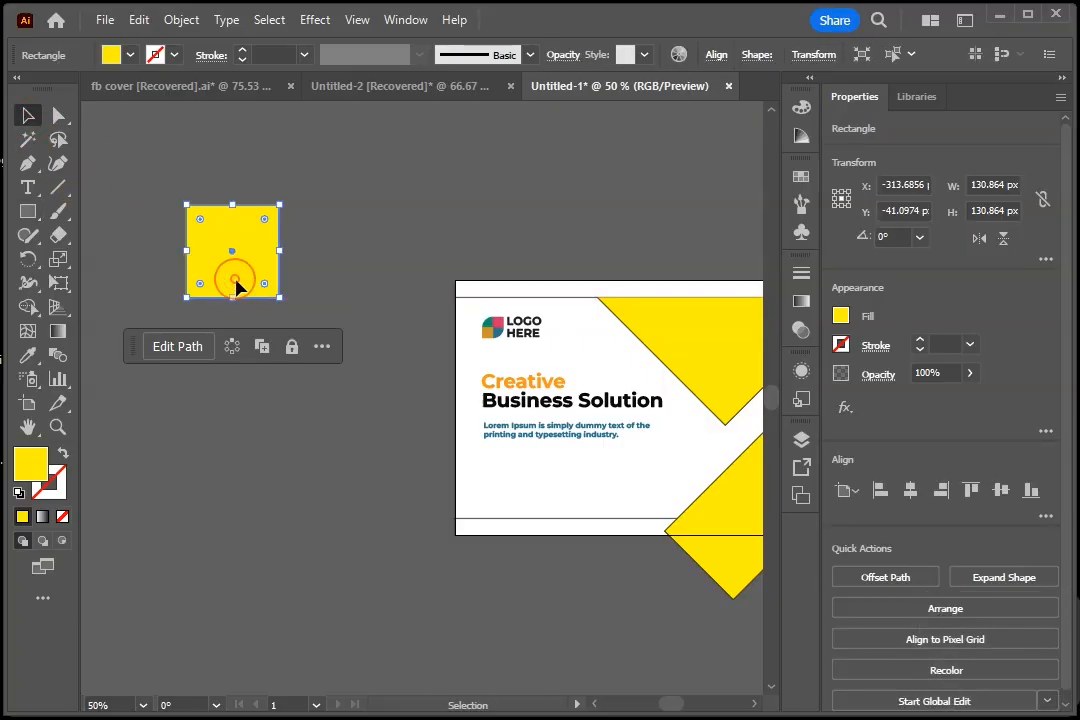
Duplicate the square diagonally up and to the right so the two squares touch at one corner, and deselect the copy.
left_click_drag(236, 288, 285, 364)
key("space")
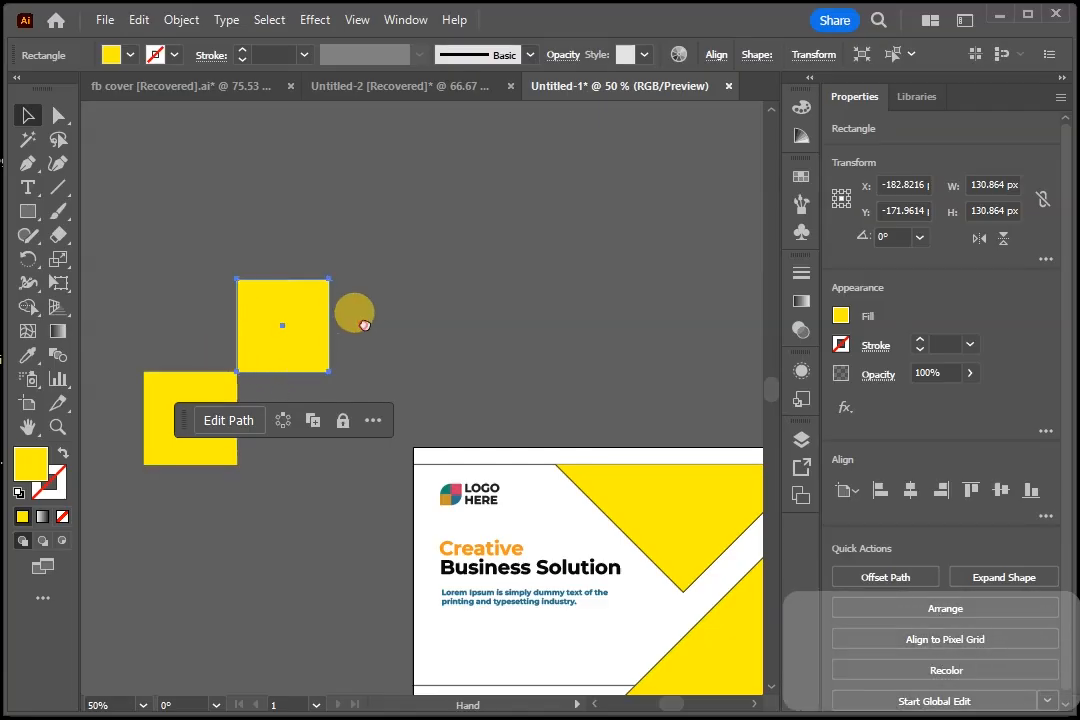
left_click_drag(354, 313, 387, 258)
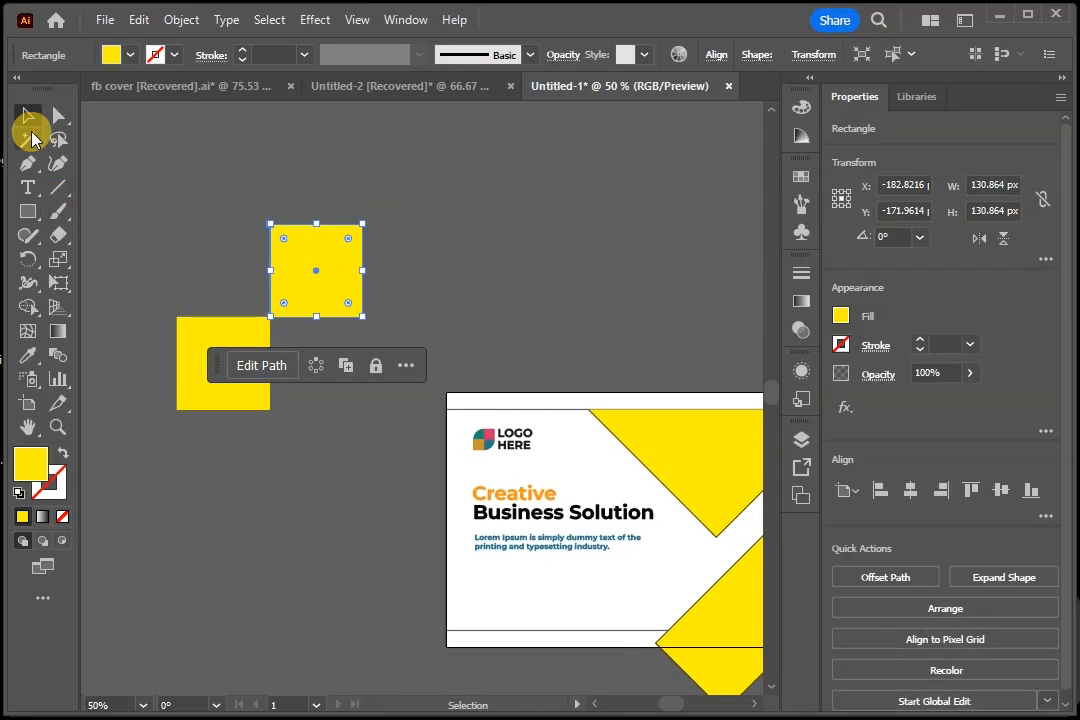
left_click(493, 200)
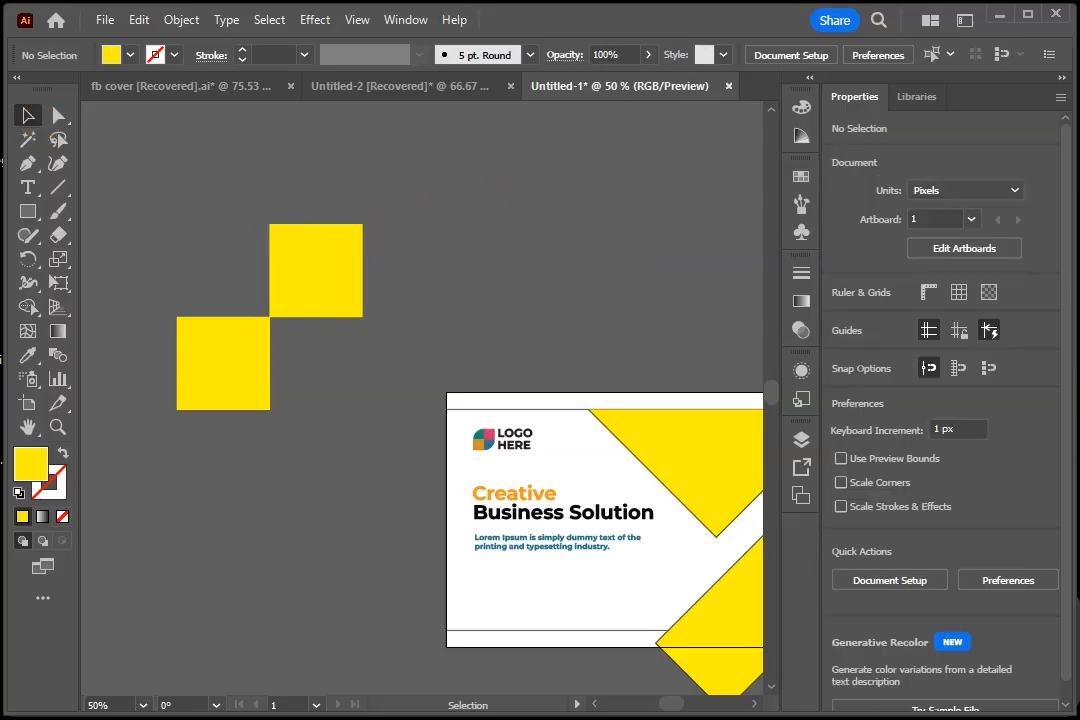
Draw a circle about 262 px in diameter, centred on the corner shared by the two squares.
left_click(24, 222)
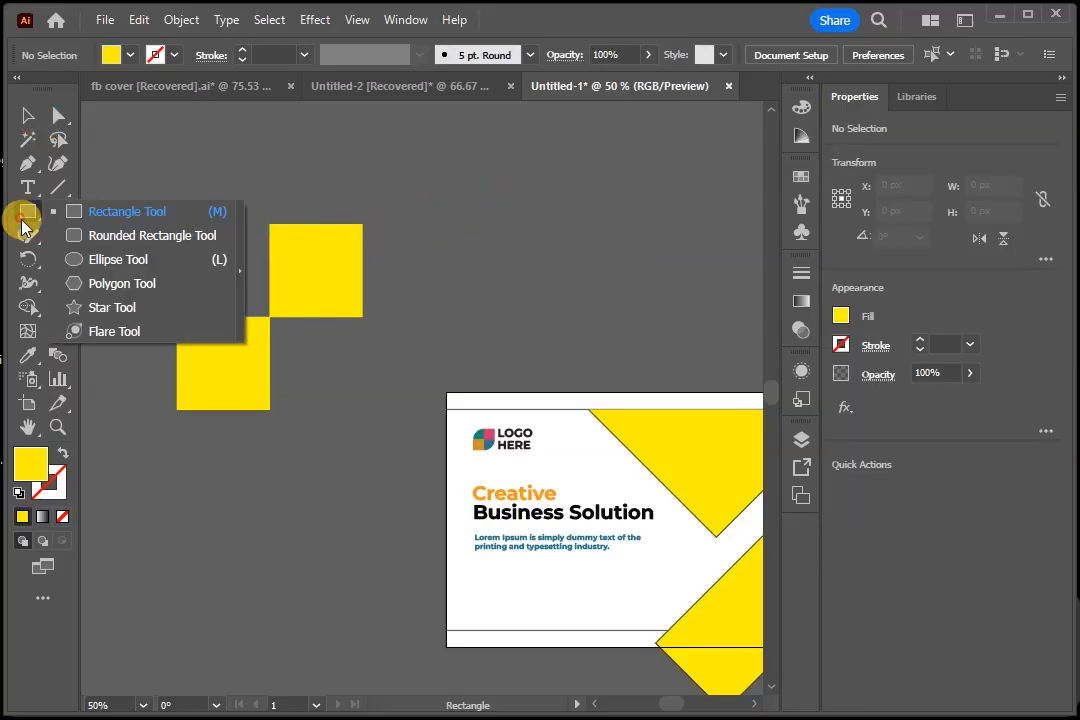
left_click(113, 262)
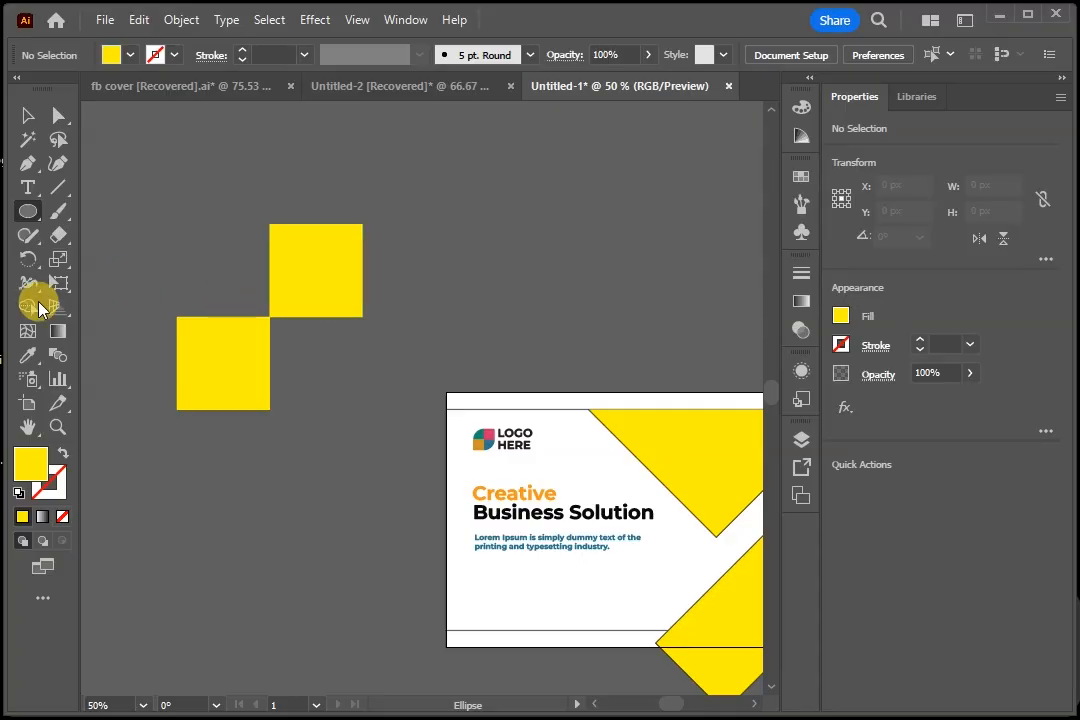
left_click(58, 427)
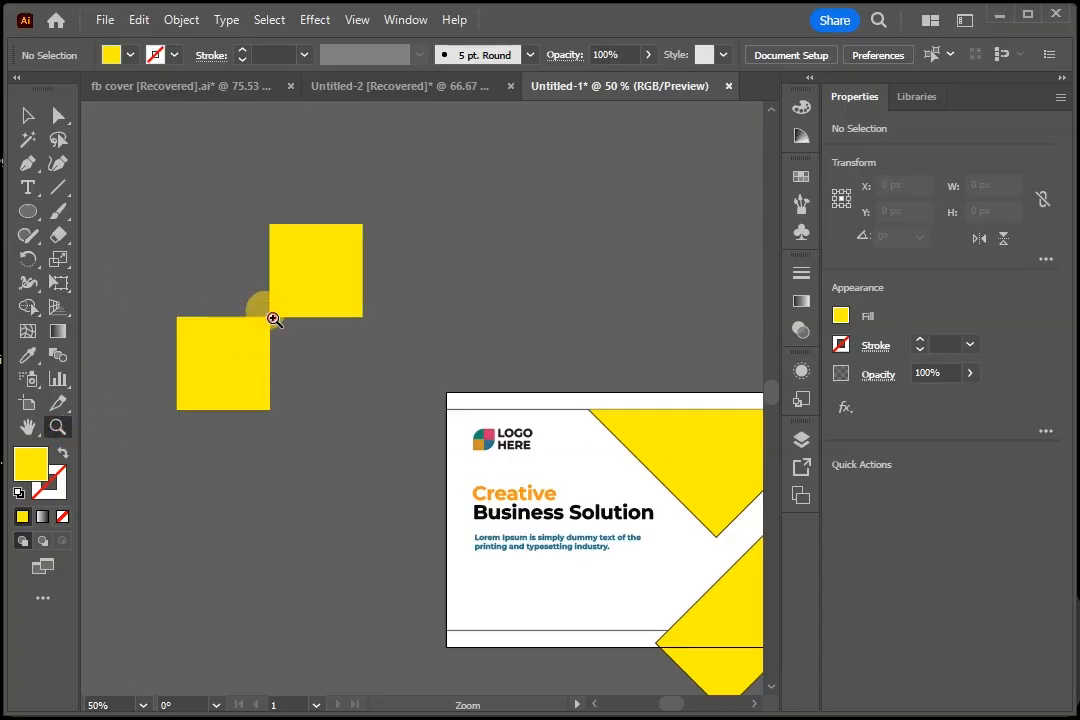
left_click(273, 320)
left_click(403, 397)
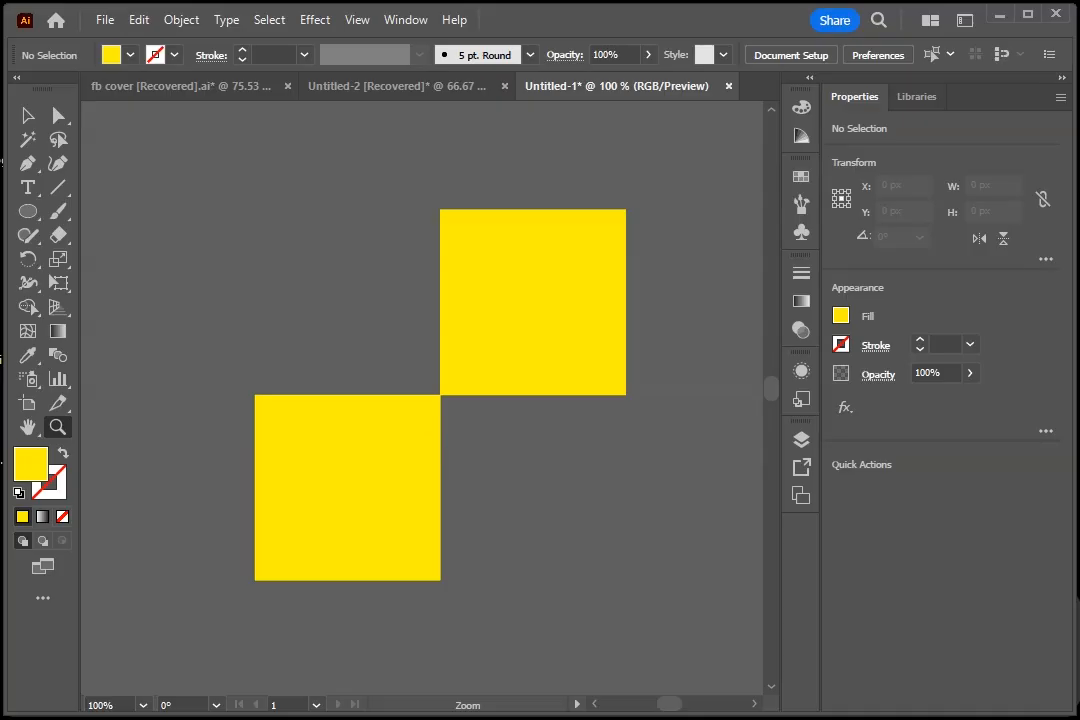
left_click(25, 209)
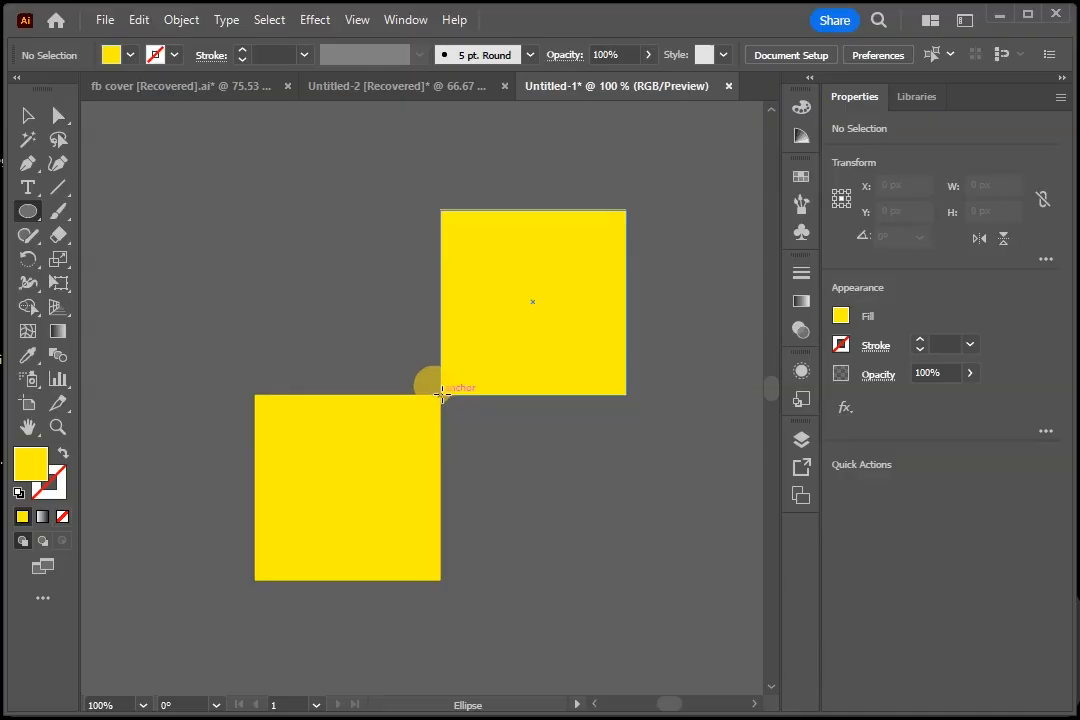
left_click_drag(441, 393, 502, 579)
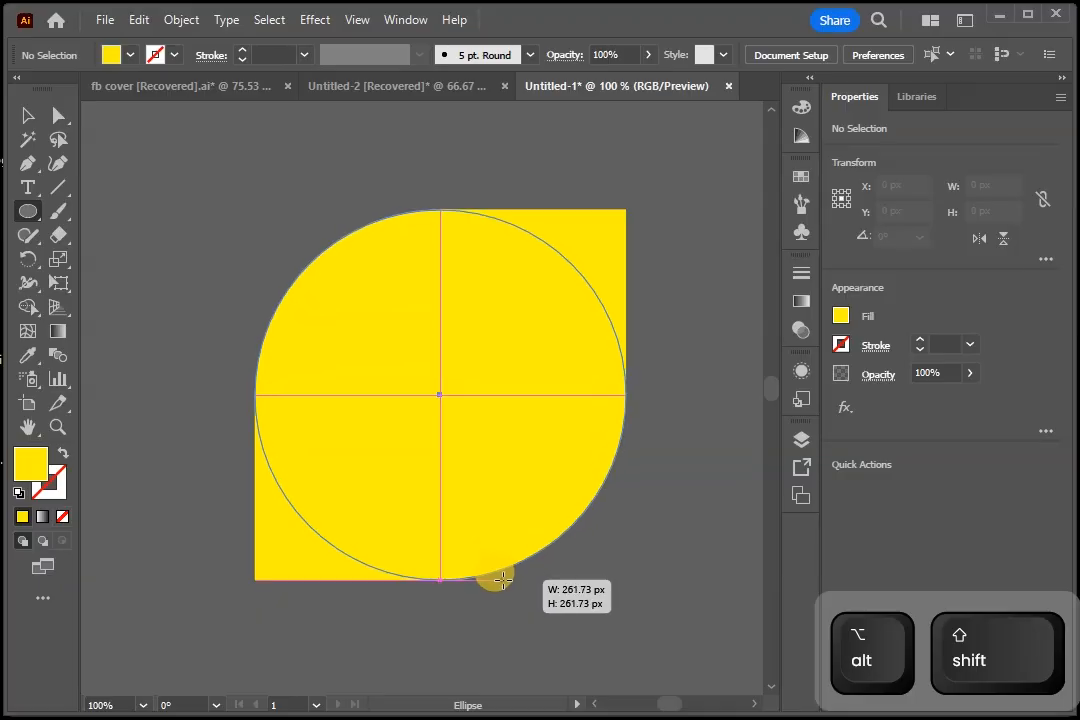
left_click_drag(502, 579, 497, 579)
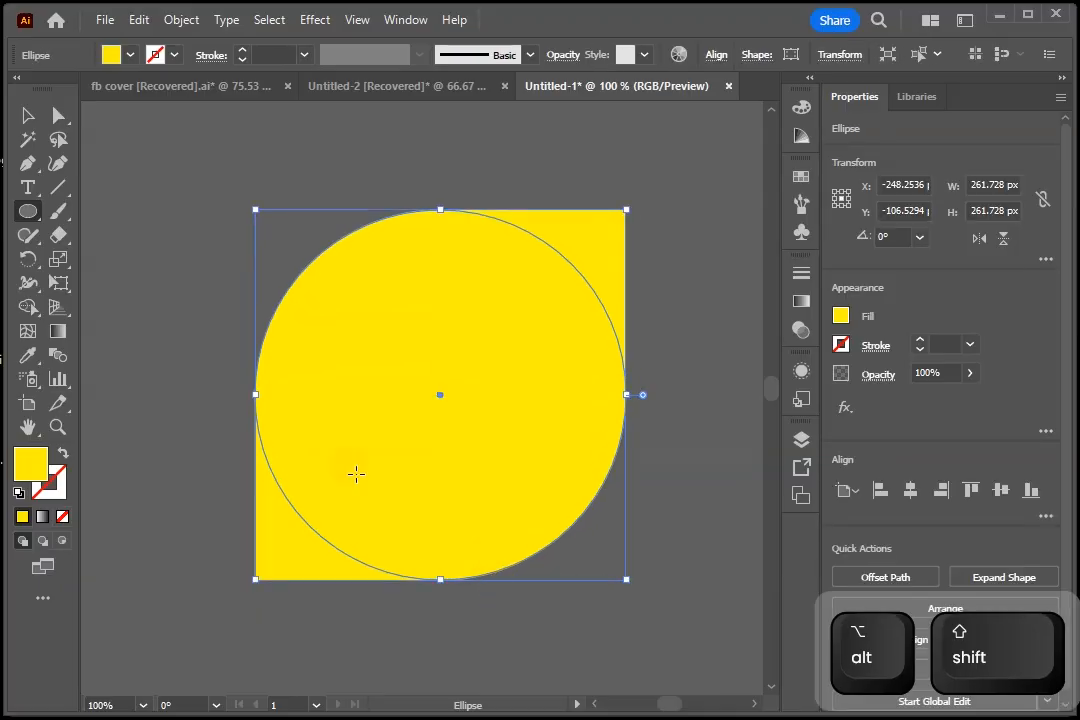
Select the circle and both squares, and use Shape Builder to merge the pieces within each square into one whole square.
left_click(40, 118)
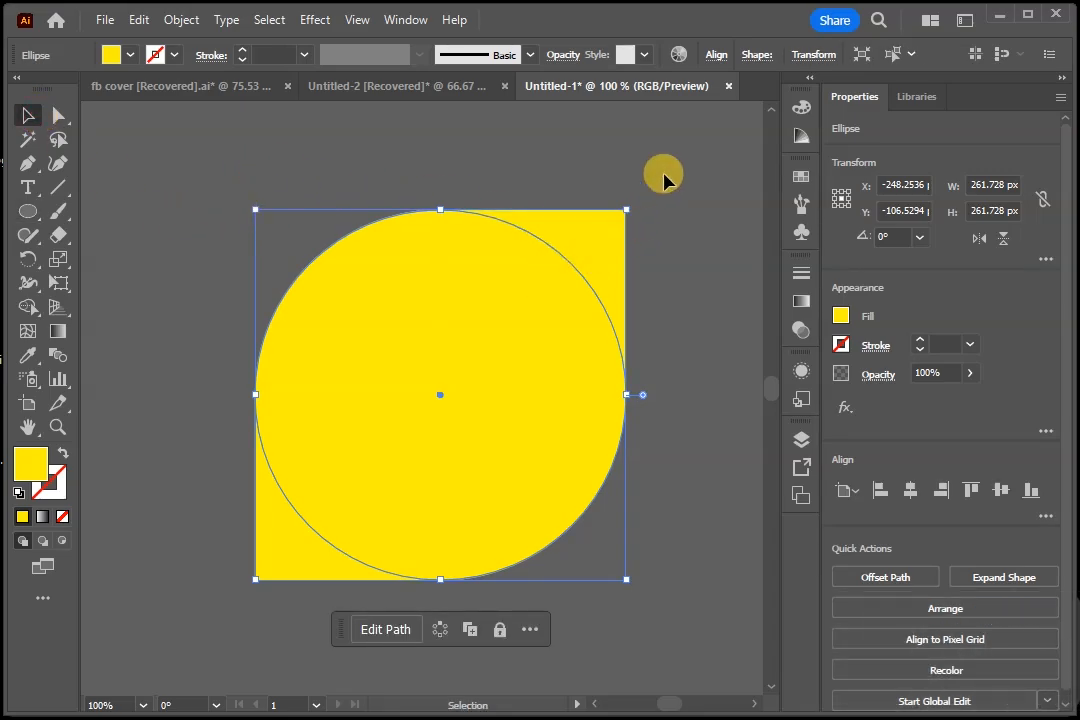
left_click_drag(669, 180, 566, 300)
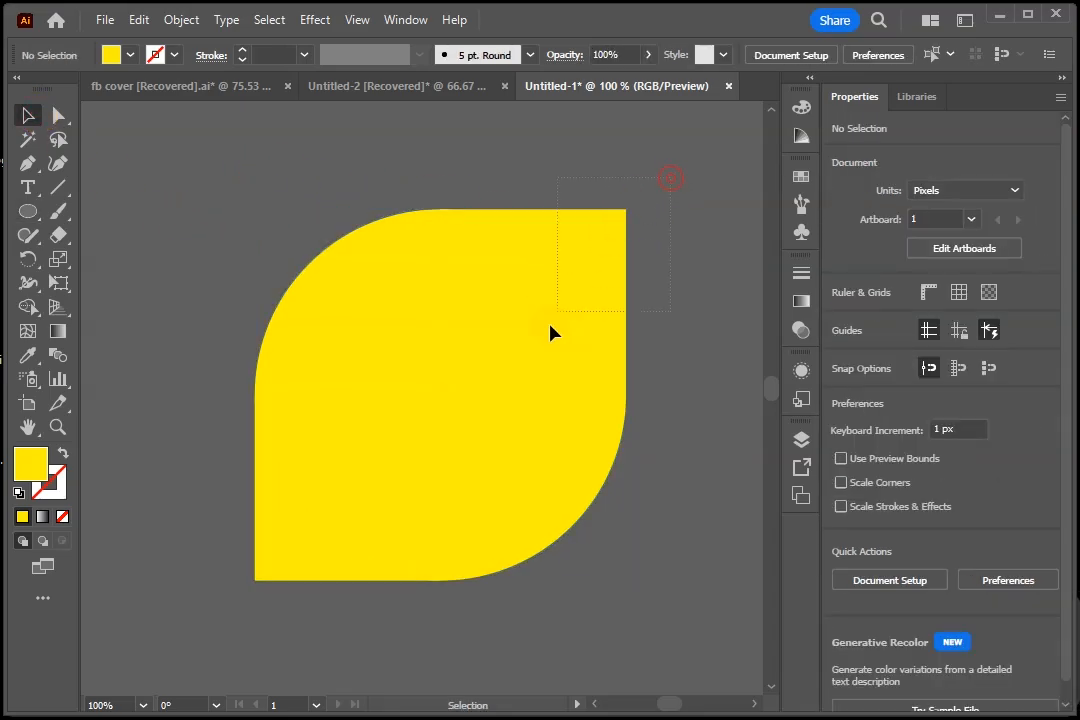
left_click_drag(206, 637, 210, 625)
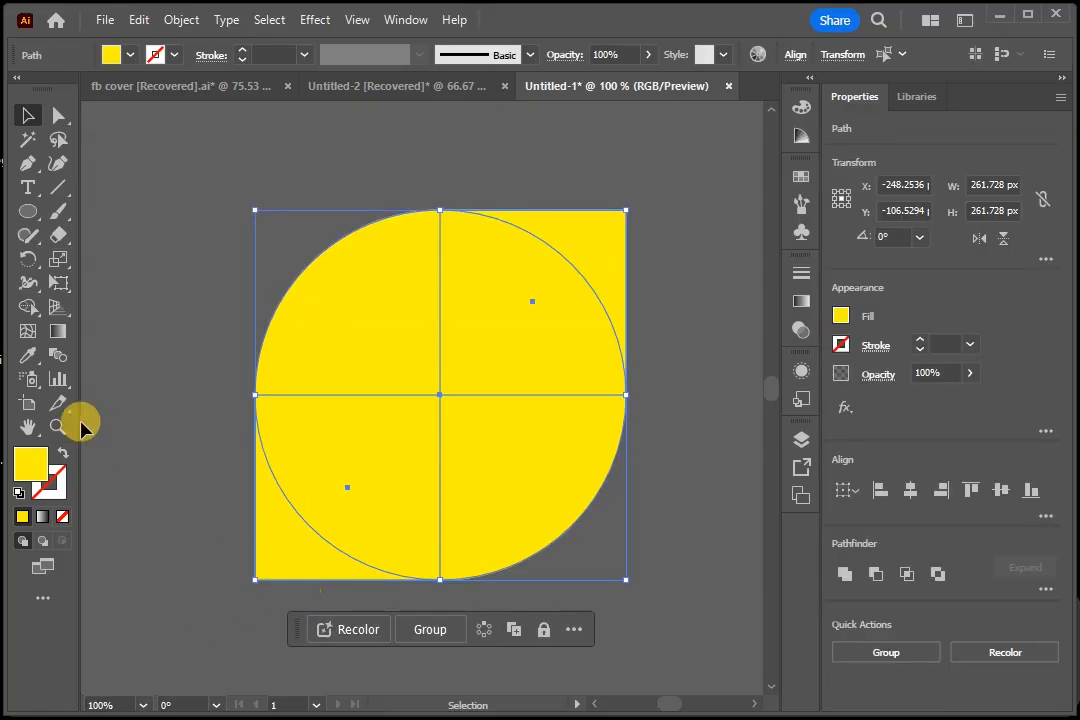
left_click(28, 309)
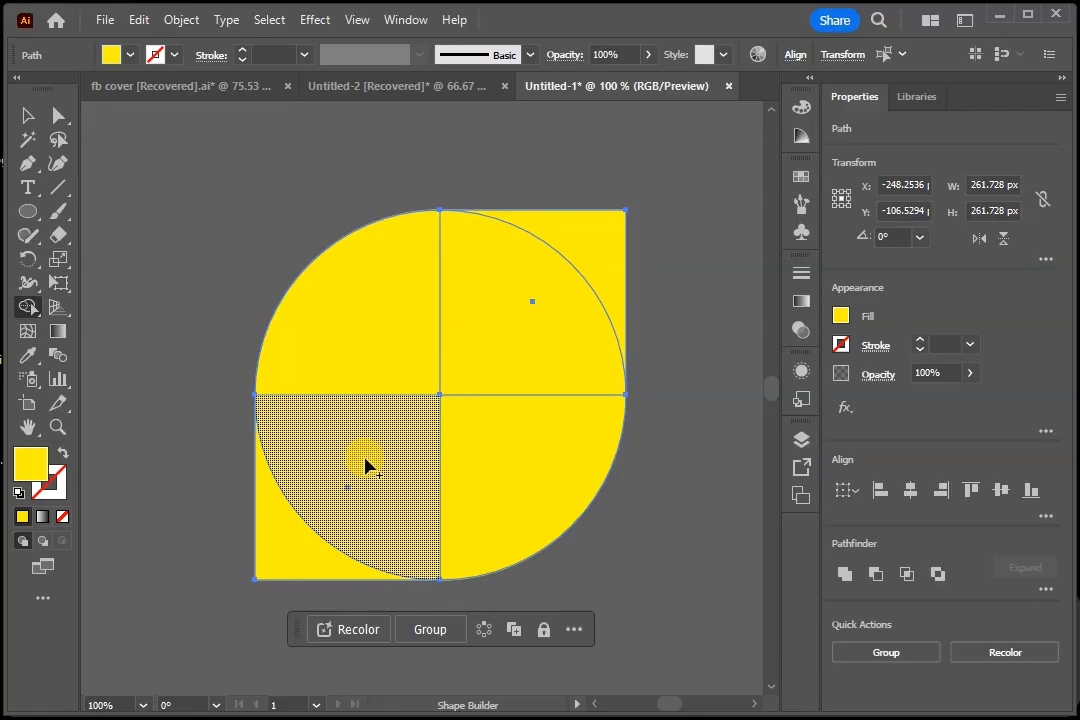
left_click_drag(387, 448, 279, 553)
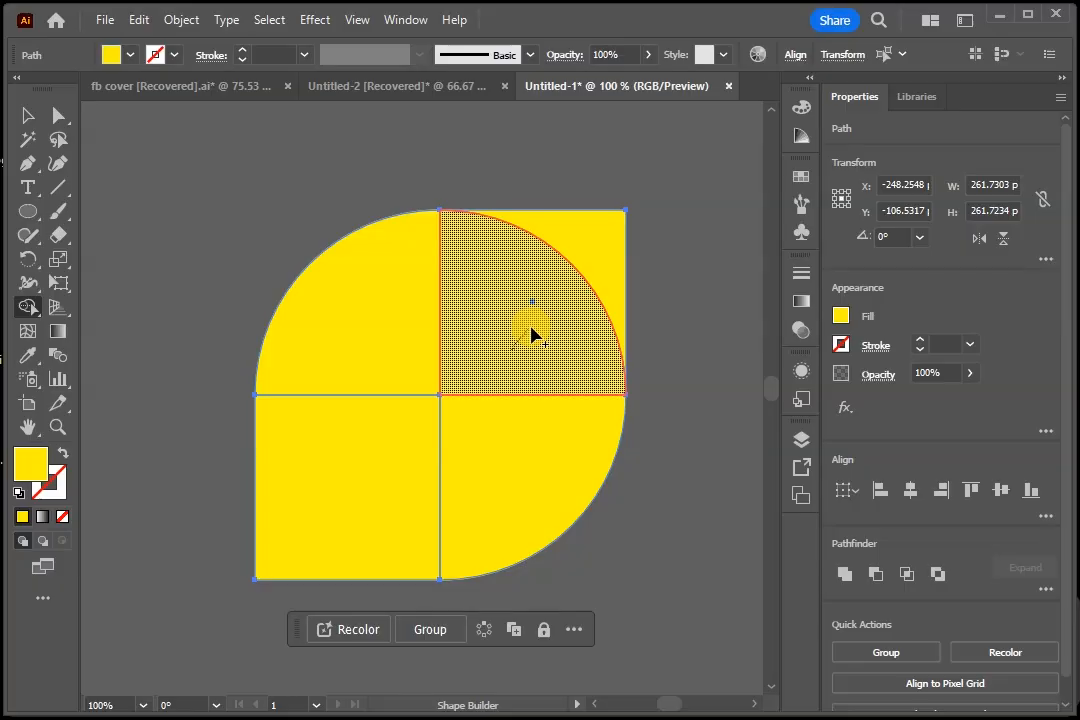
left_click_drag(560, 300, 595, 242)
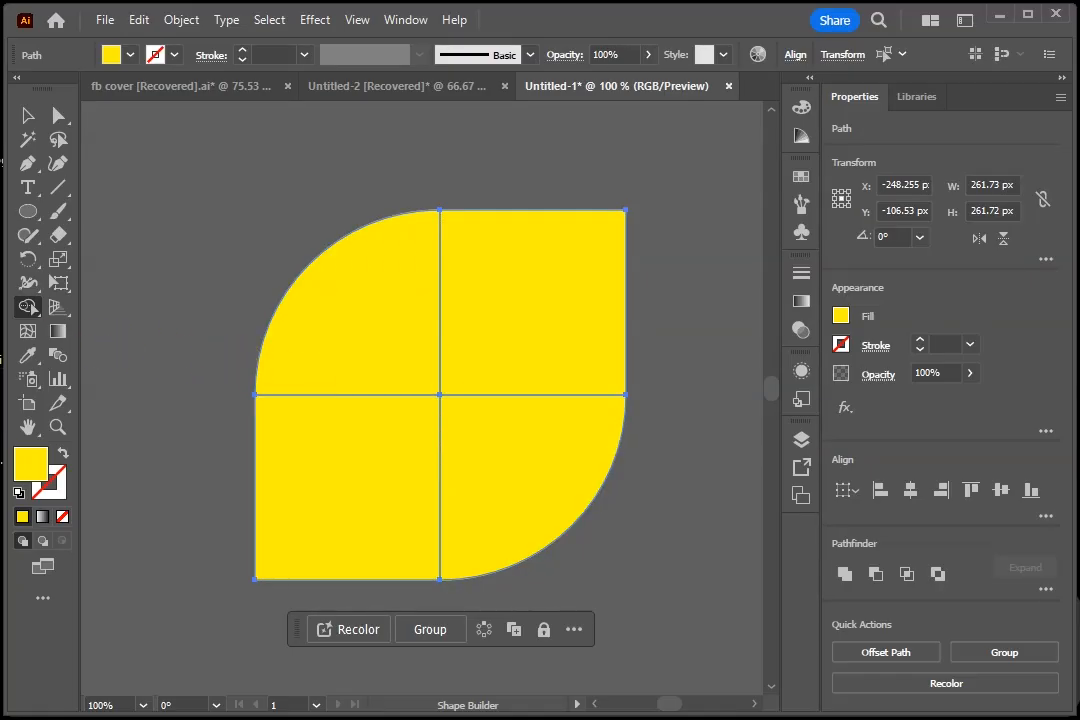
Move the four-piece yellow shape close beside the artboard's upper-left corner and scale it down proportionally to about 124 px.
key("ctrl+minus")
key("ctrl+minus")
key("ctrl+minus")
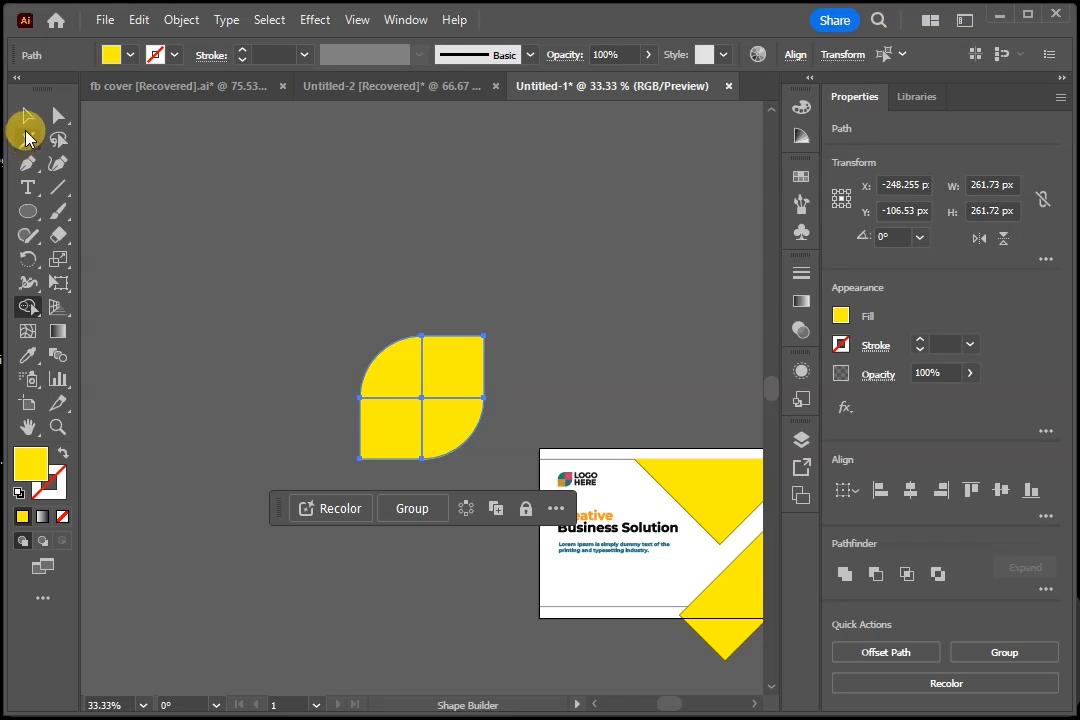
left_click(29, 119)
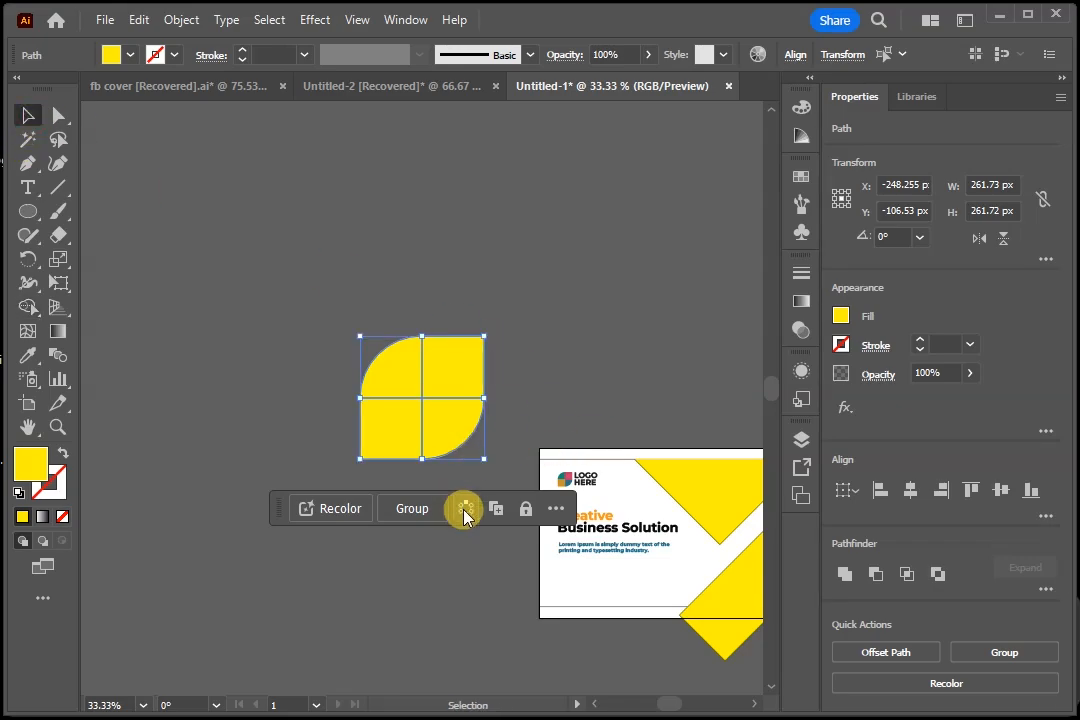
left_click_drag(277, 520, 240, 238)
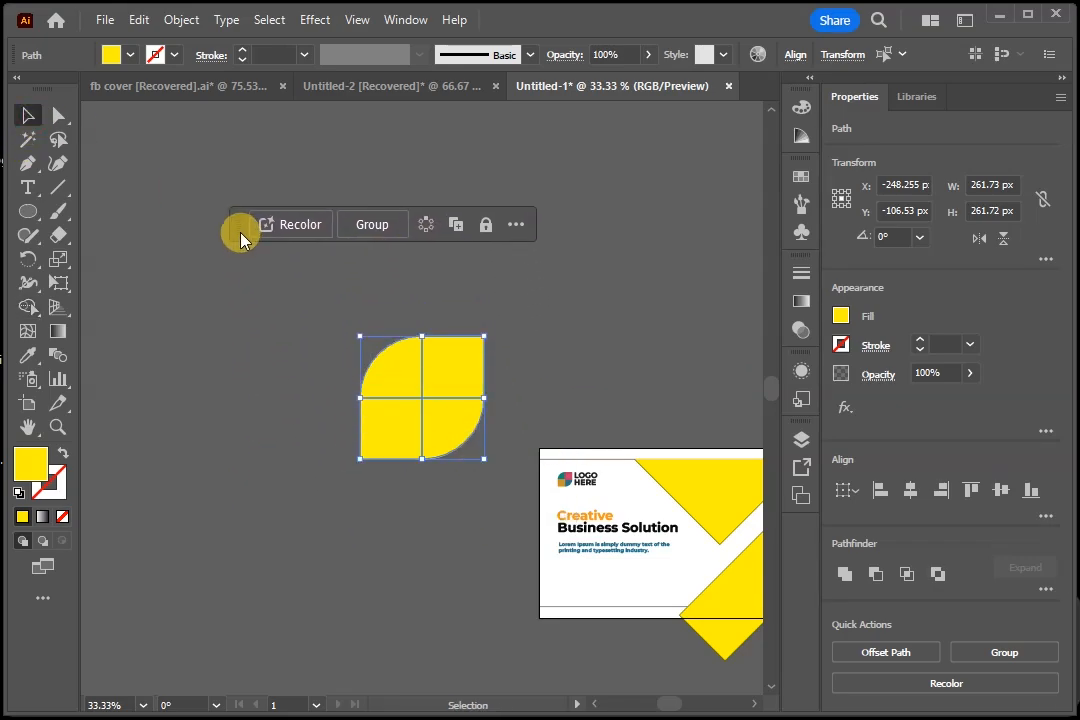
left_click_drag(435, 408, 484, 481)
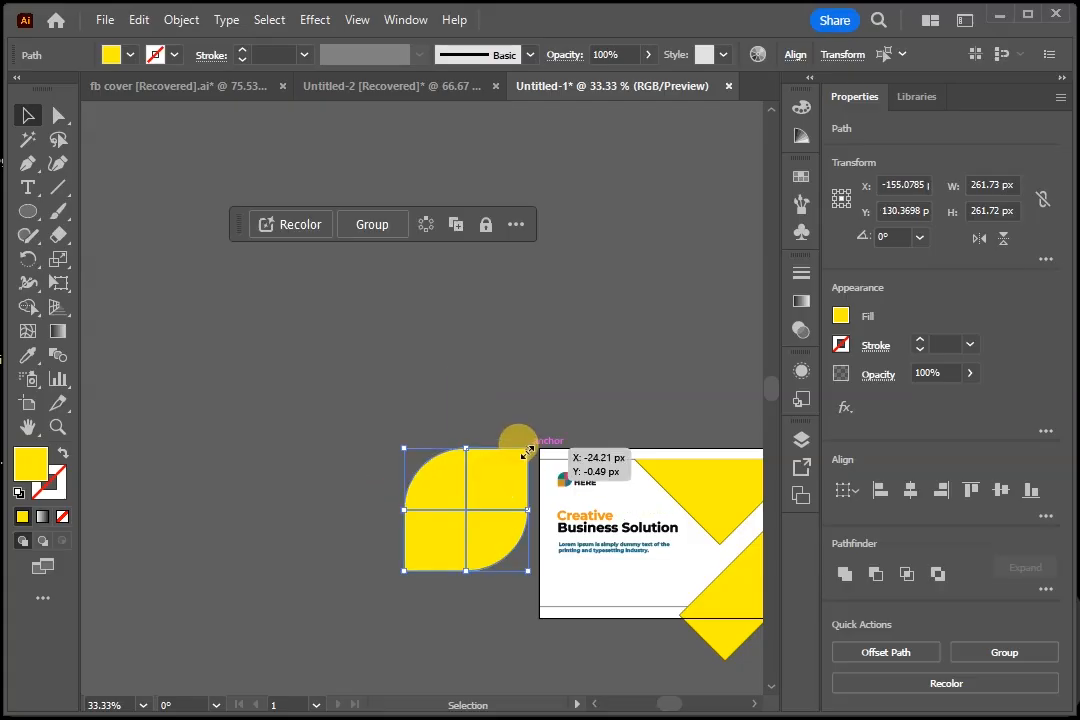
left_click_drag(527, 452, 521, 481)
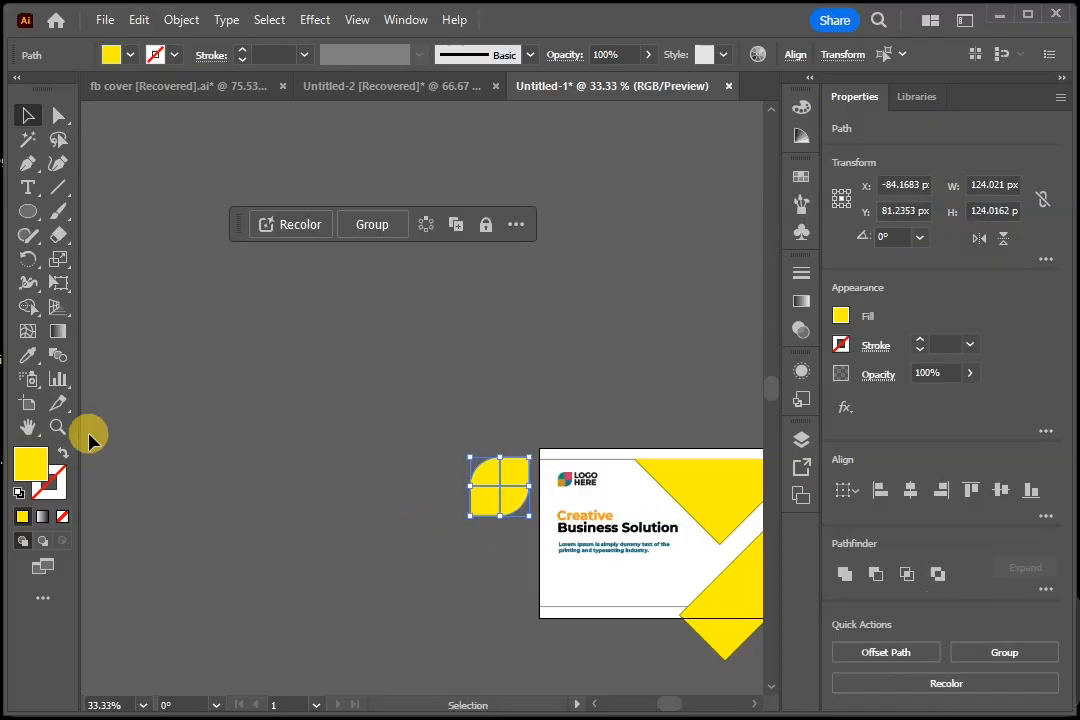
Fill the upper-right square of the yellow shape with the pink sampled from the matching piece of the existing logo.
left_click(530, 480)
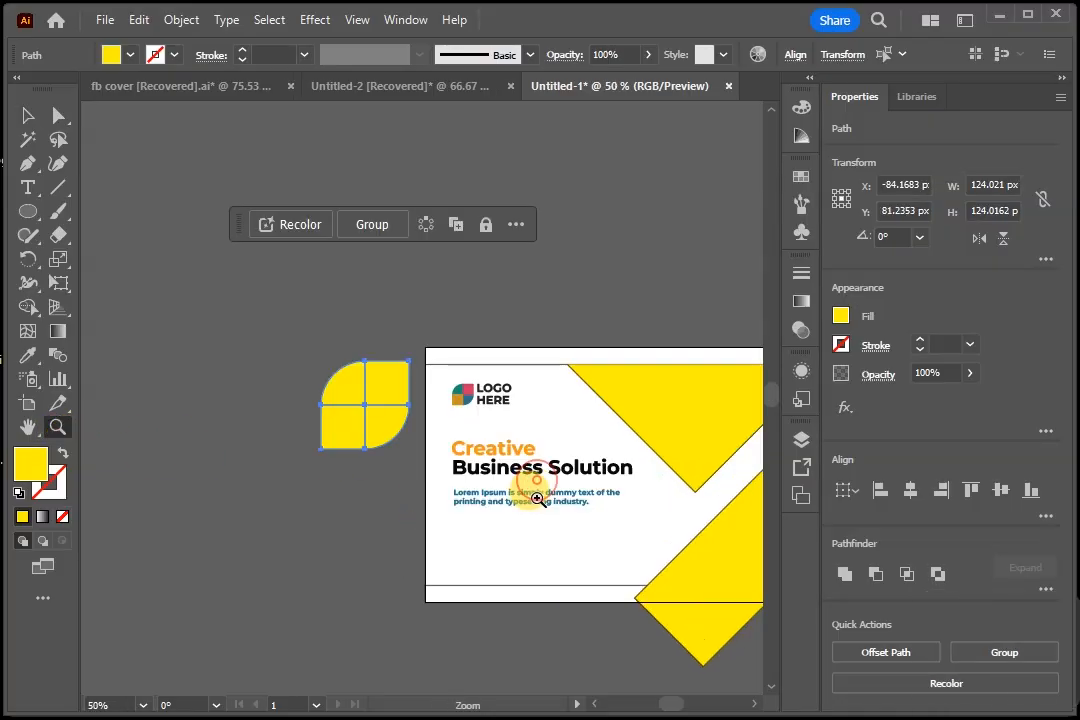
left_click(446, 415)
left_click(400, 405)
left_click(358, 391)
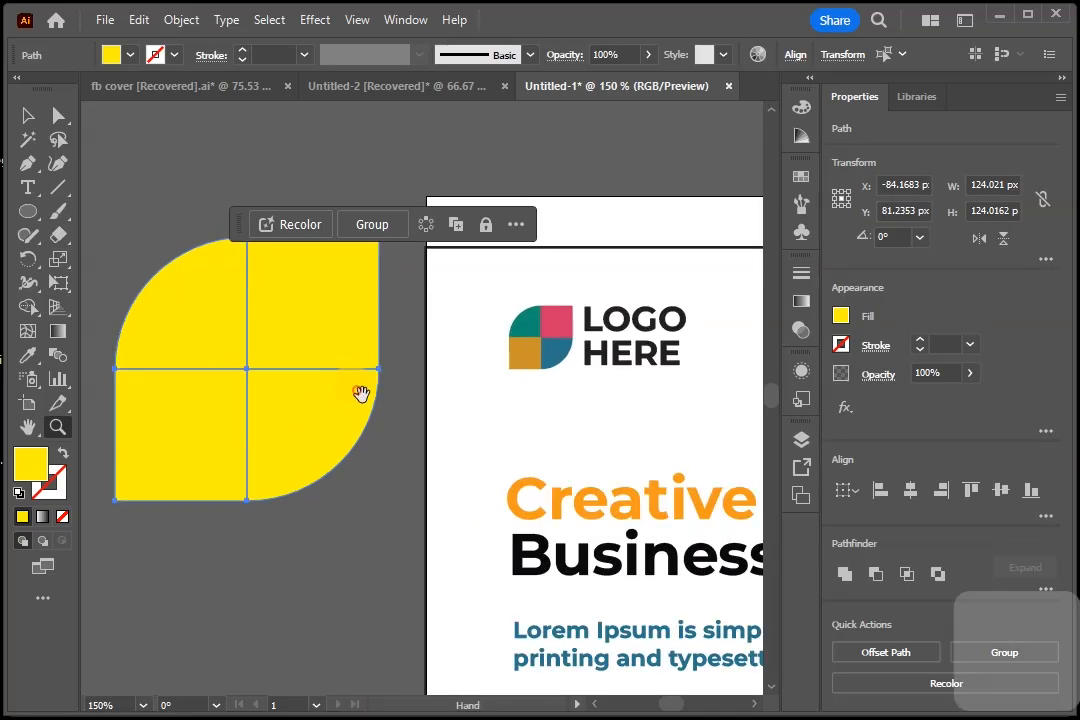
left_click_drag(136, 246, 193, 289)
left_click(37, 118)
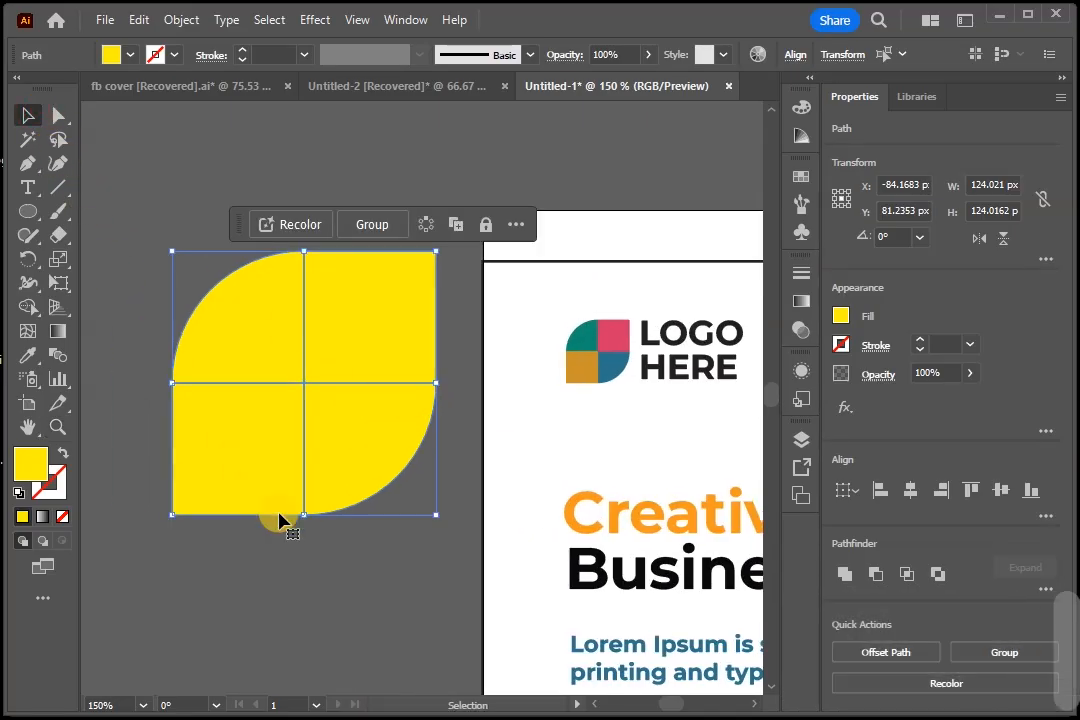
left_click(388, 585)
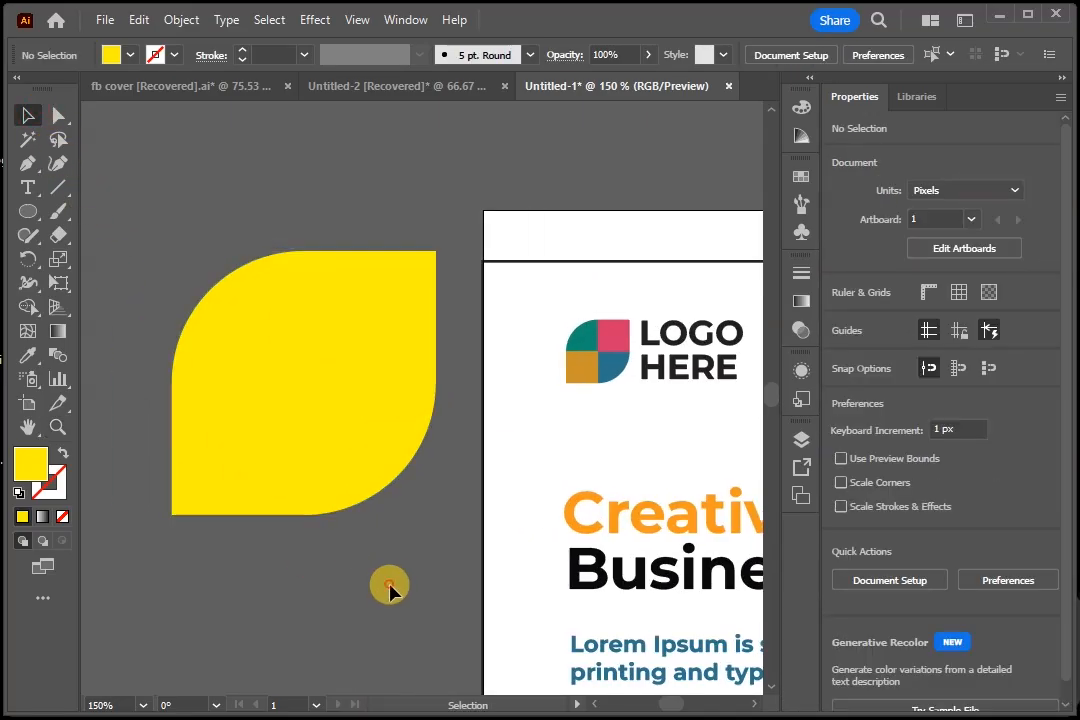
left_click(370, 336)
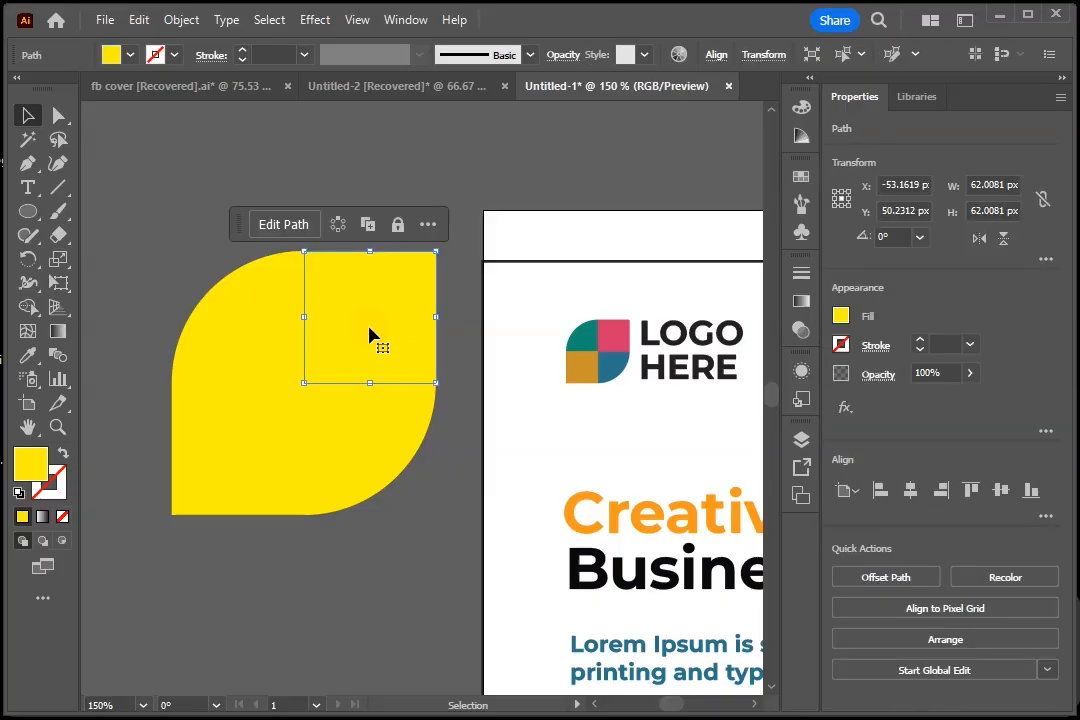
left_click(27, 357)
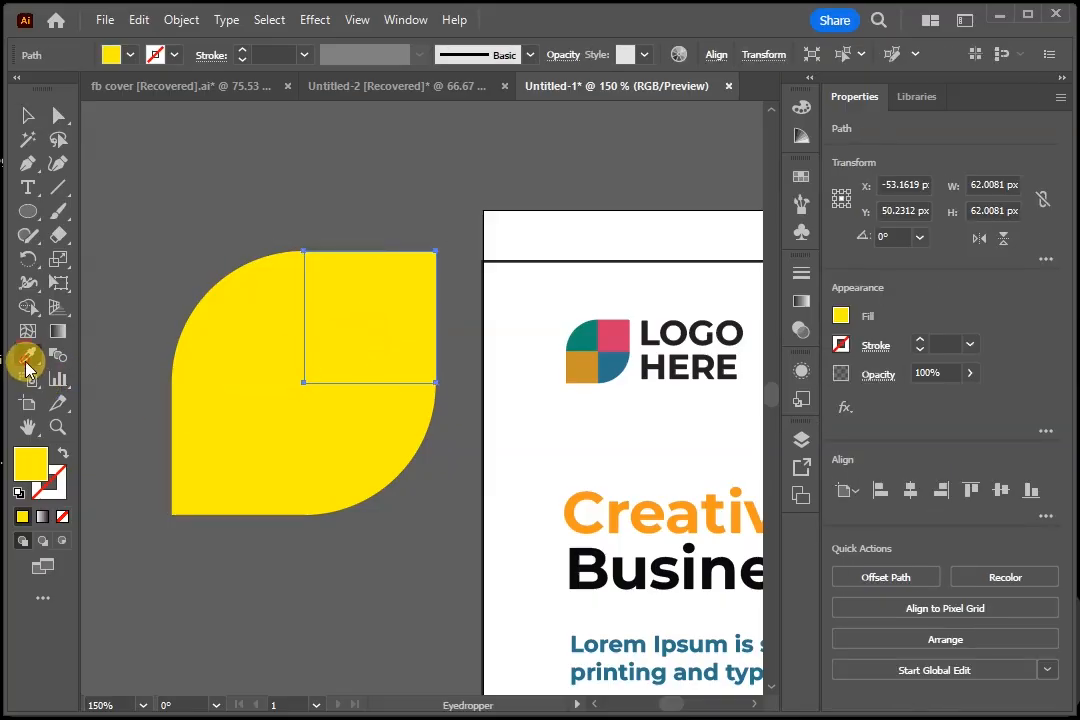
left_click(611, 335)
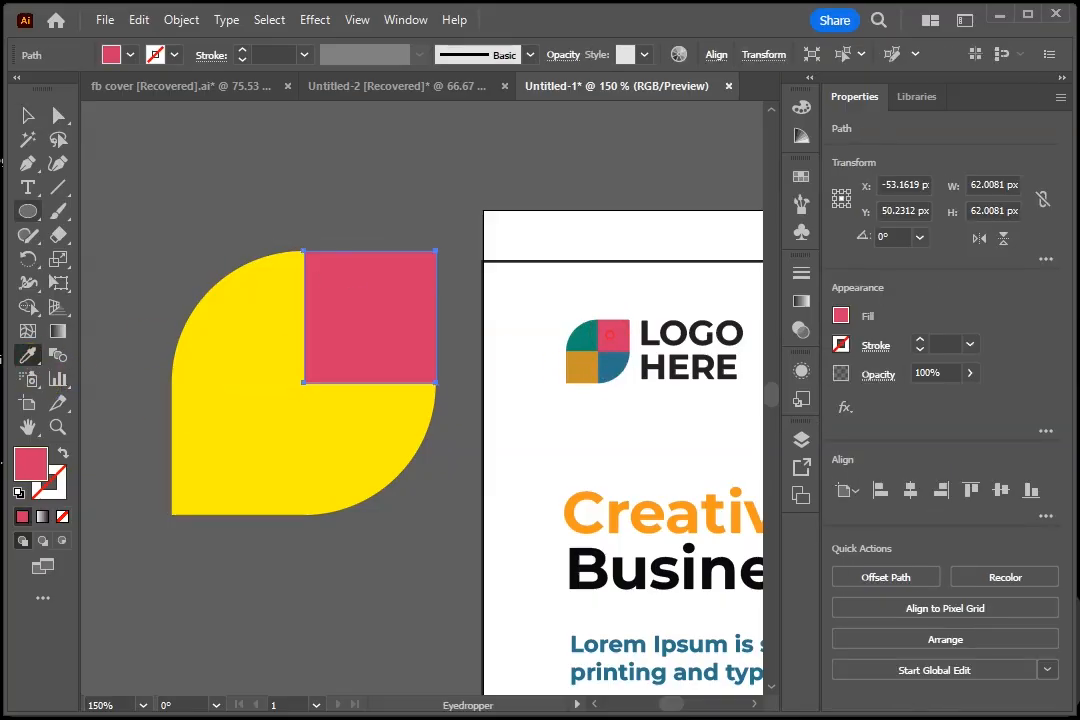
left_click(27, 117)
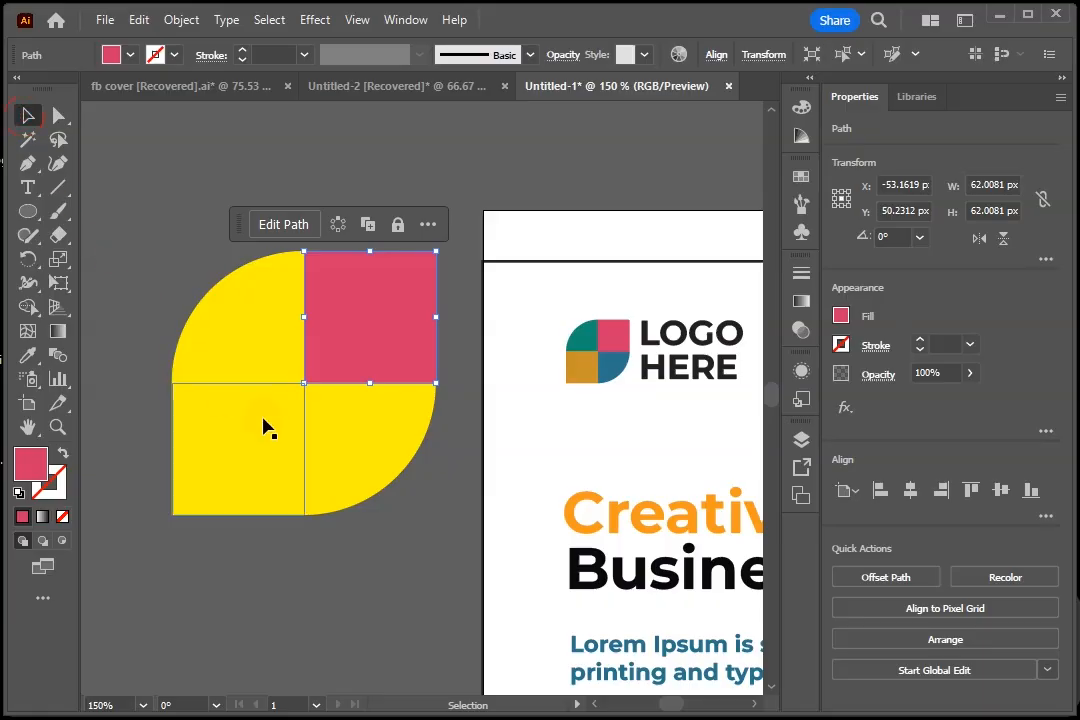
Fill the lower-right quarter circle with the blue sampled from the matching piece of the existing logo.
left_click(397, 450)
left_click(28, 355)
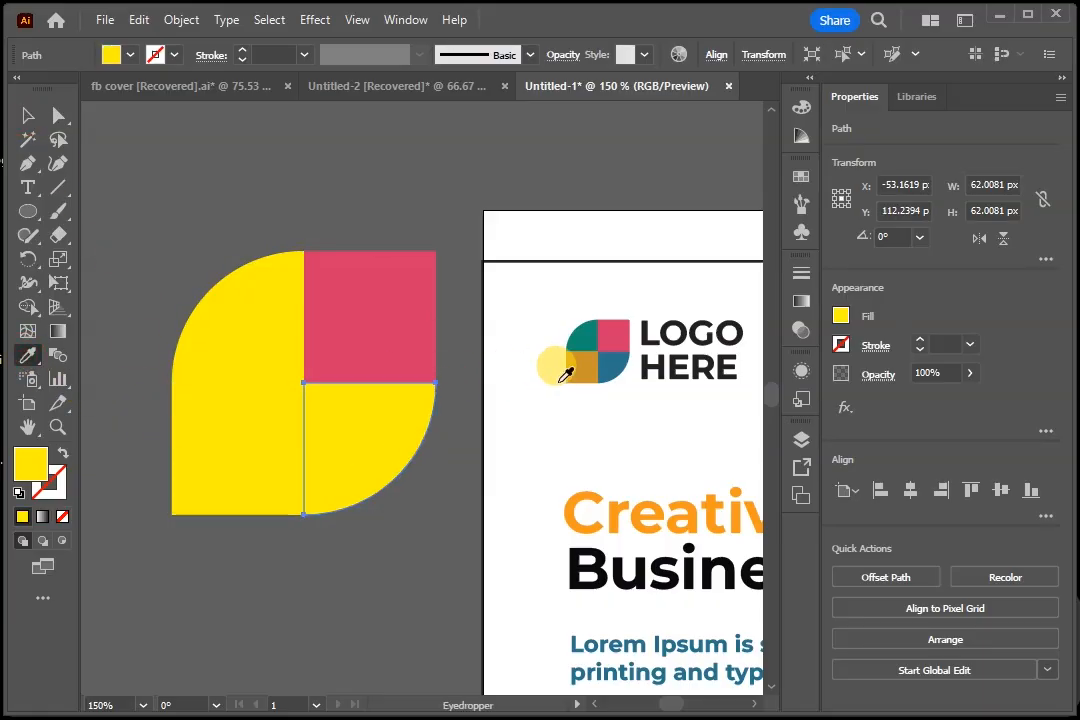
left_click(604, 368)
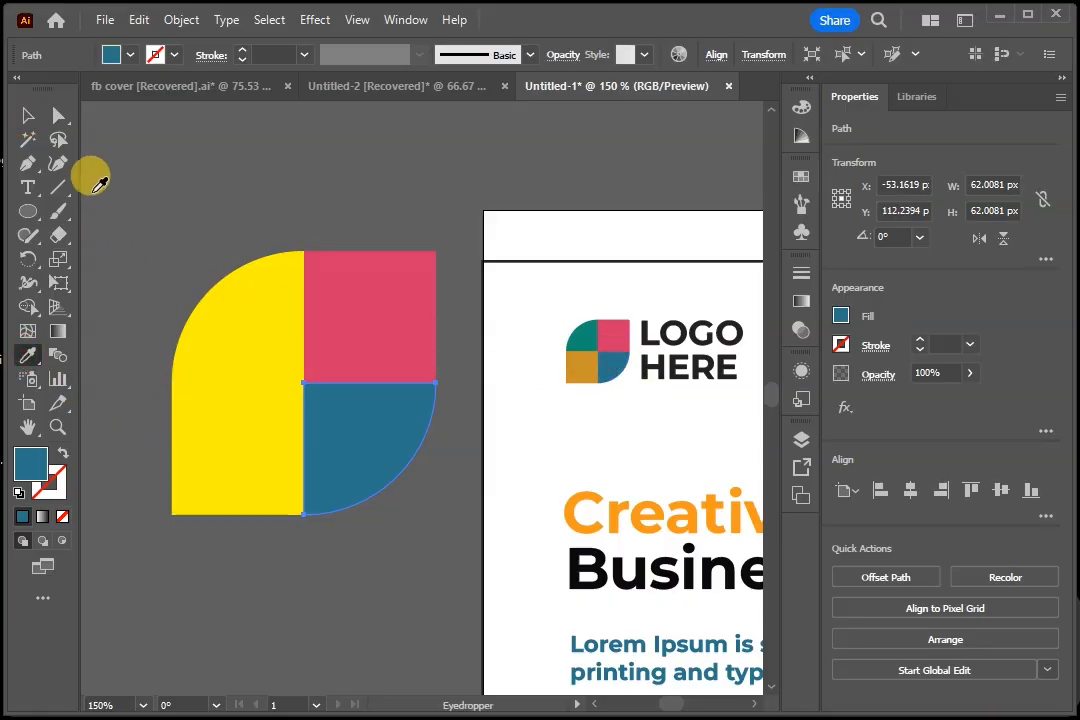
left_click(29, 116)
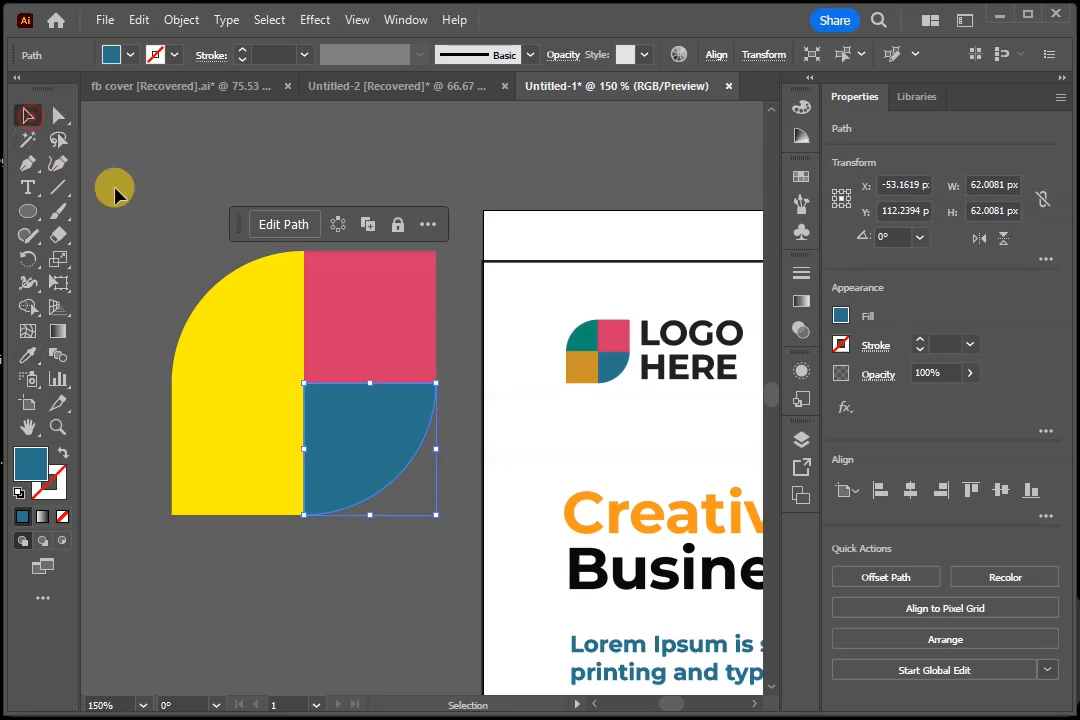
Fill the upper-left quarter circle with the green sampled from the matching piece of the existing logo.
left_click(227, 355)
left_click(33, 357)
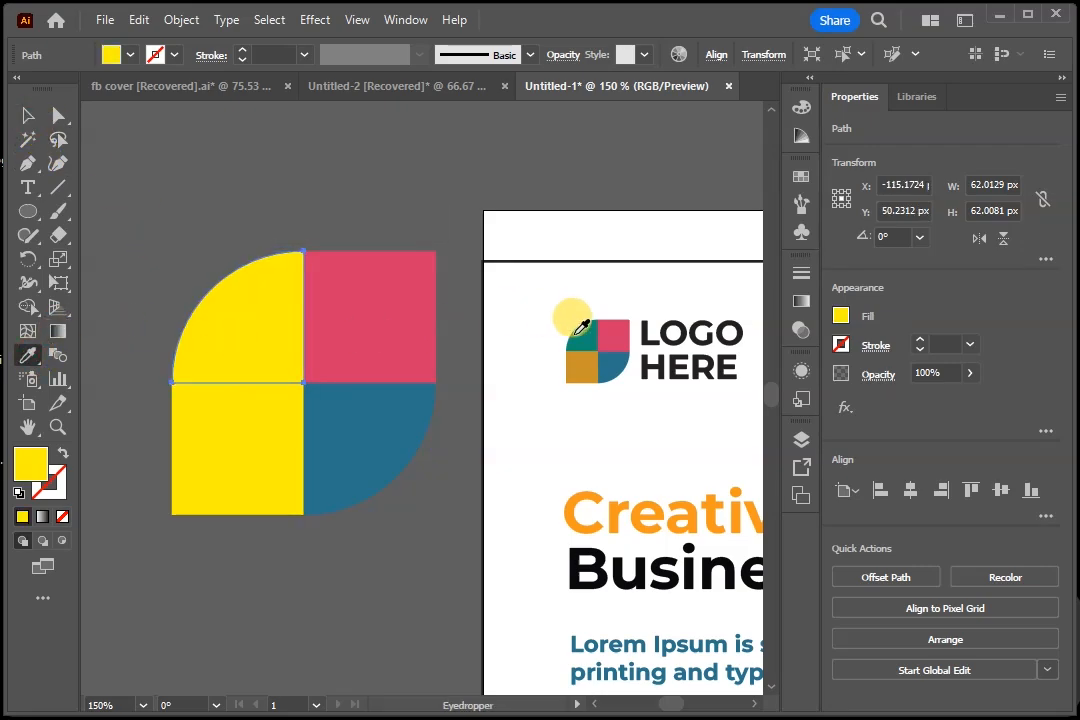
left_click(585, 332)
left_click(29, 116)
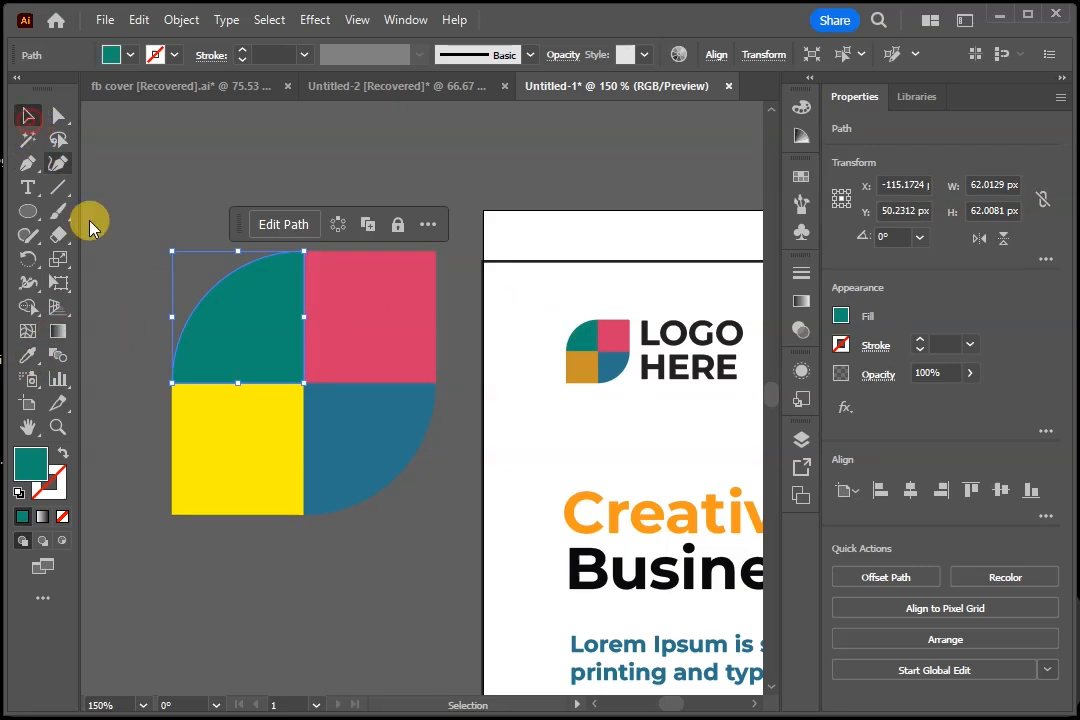
Fill the lower-left square with the ochre sampled from the matching piece of the existing logo.
left_click(235, 507)
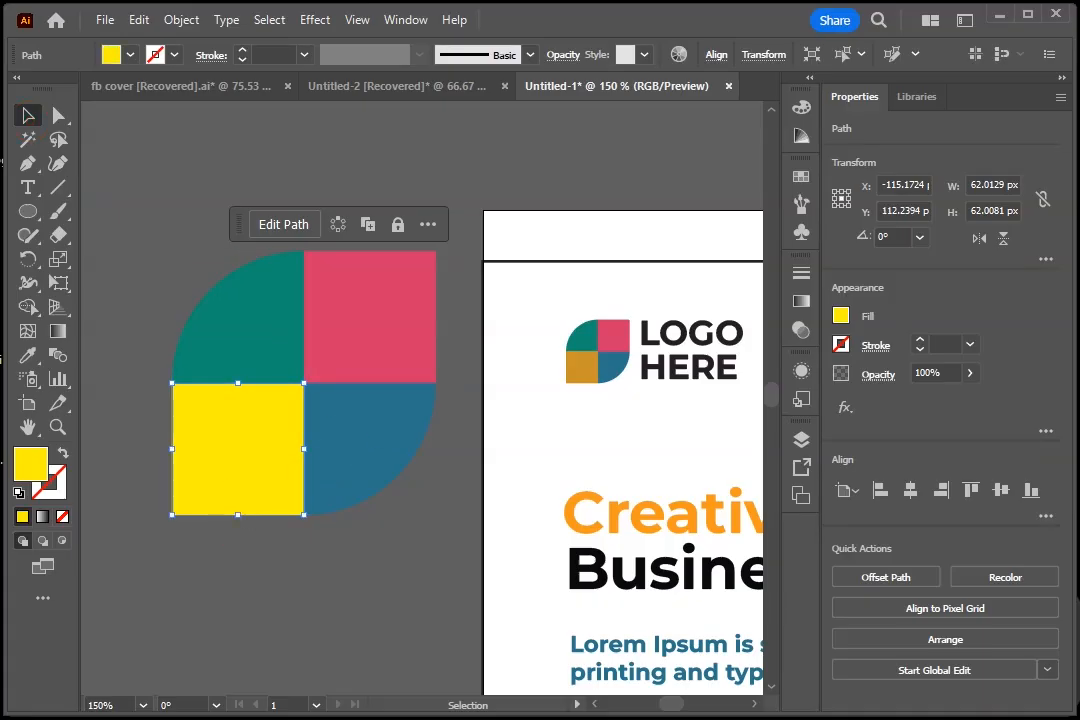
left_click(27, 357)
left_click(584, 364)
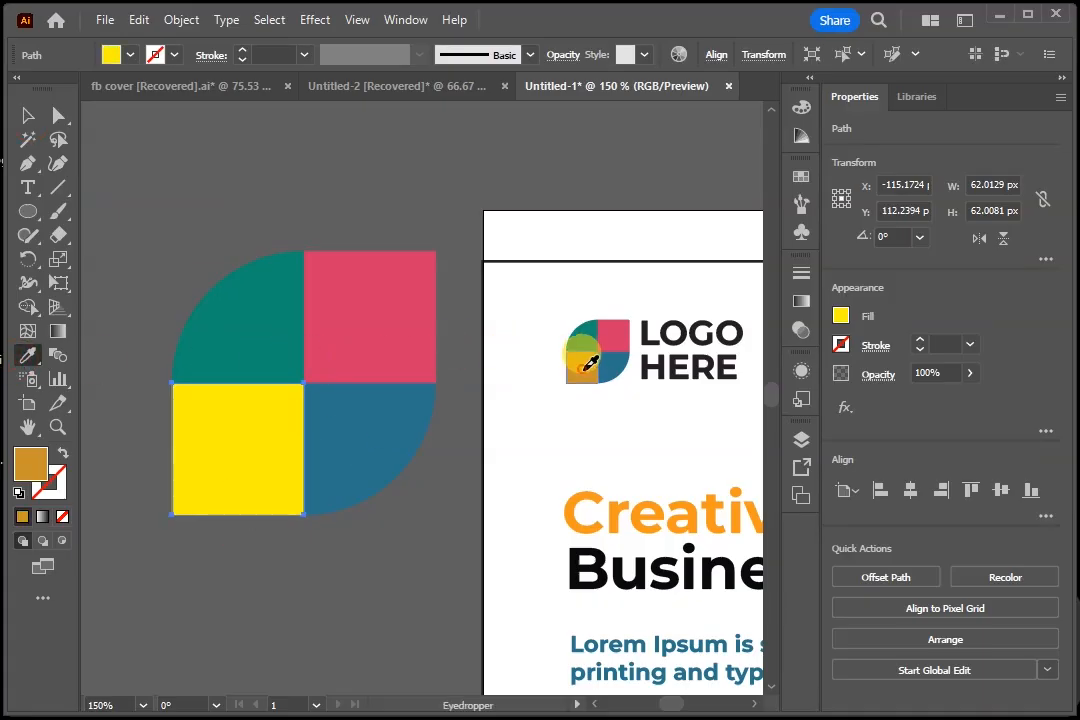
left_click(28, 116)
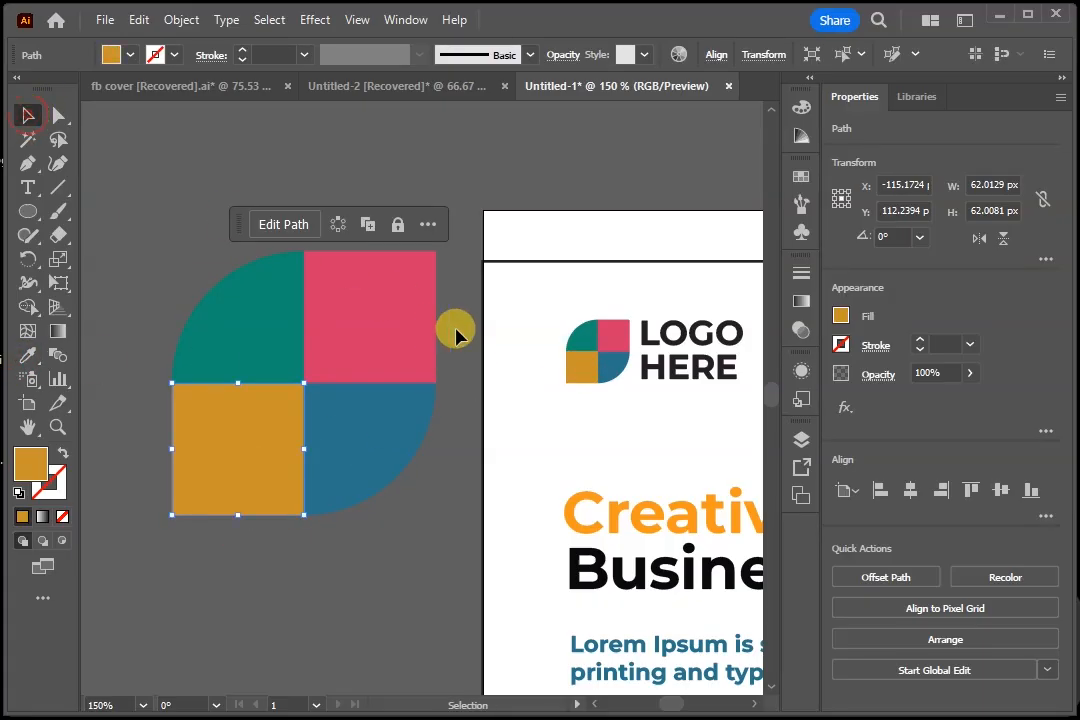
Select all four pieces of the large rebuilt icon beside the artboard and delete them.
key("space")
left_click_drag(301, 380, 312, 317)
left_click_drag(164, 130, 383, 543)
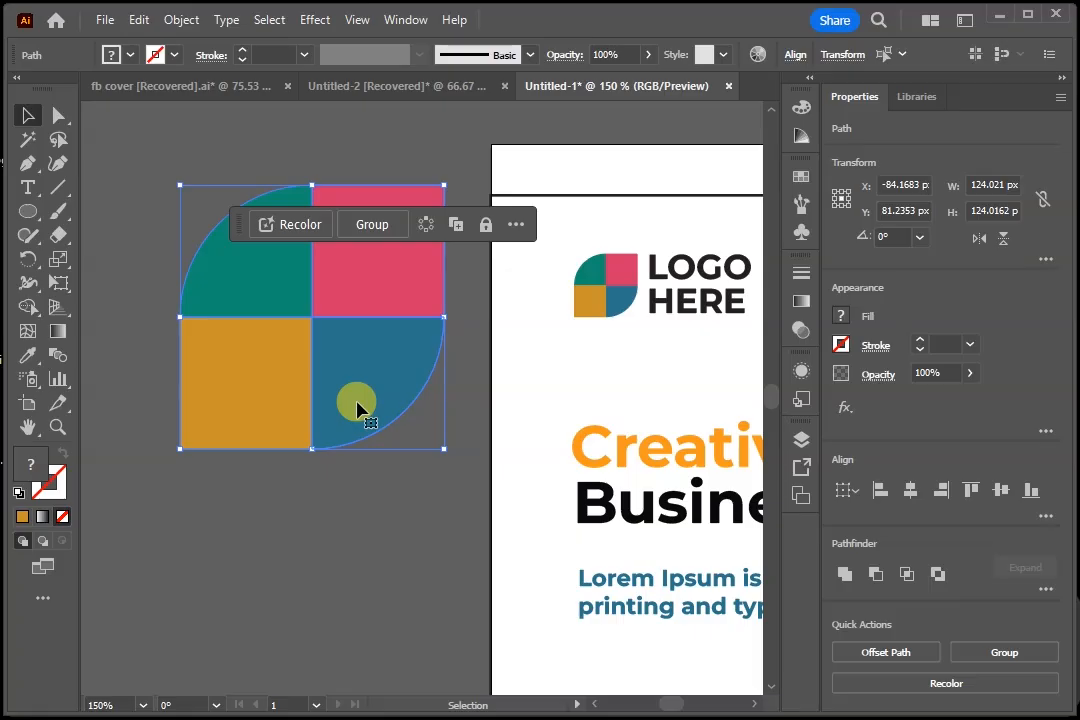
key("Delete")
Add the point text "LOGO" on the empty canvas left of the artboard and deselect it.
left_click(28, 189)
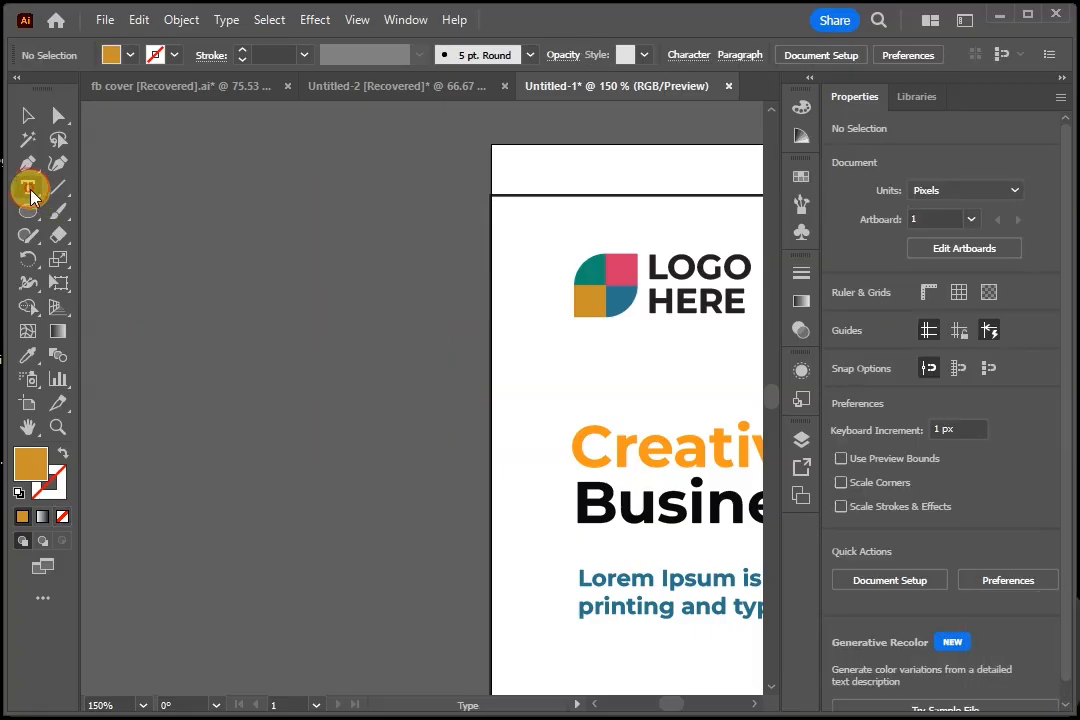
left_click(287, 220)
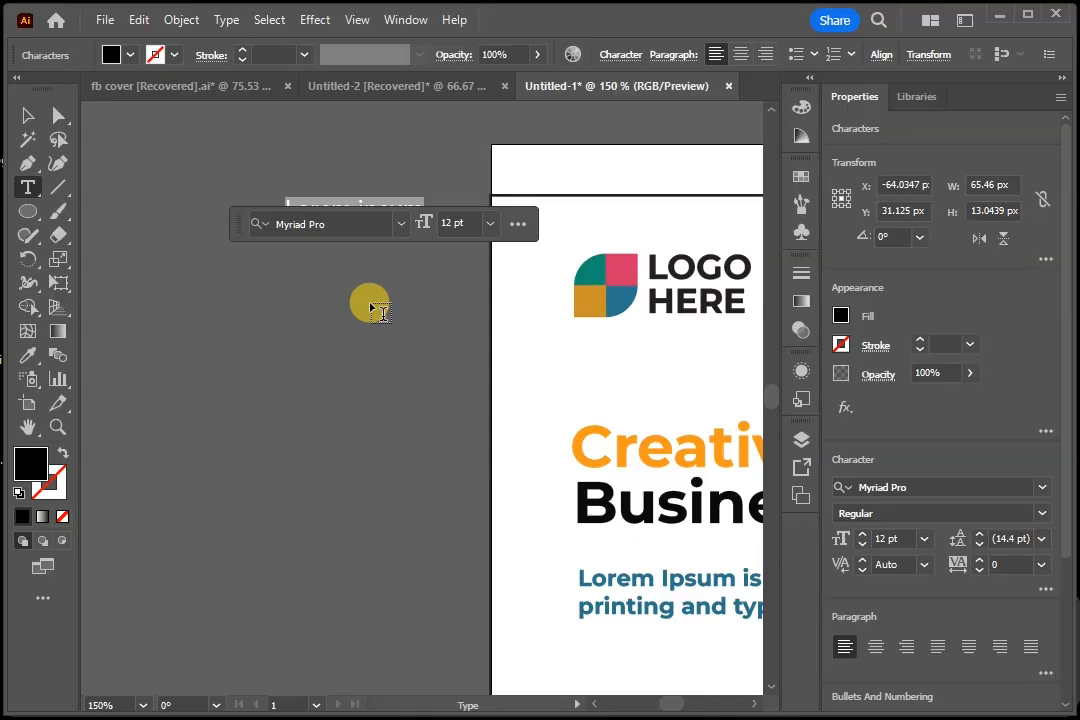
type("LOG")
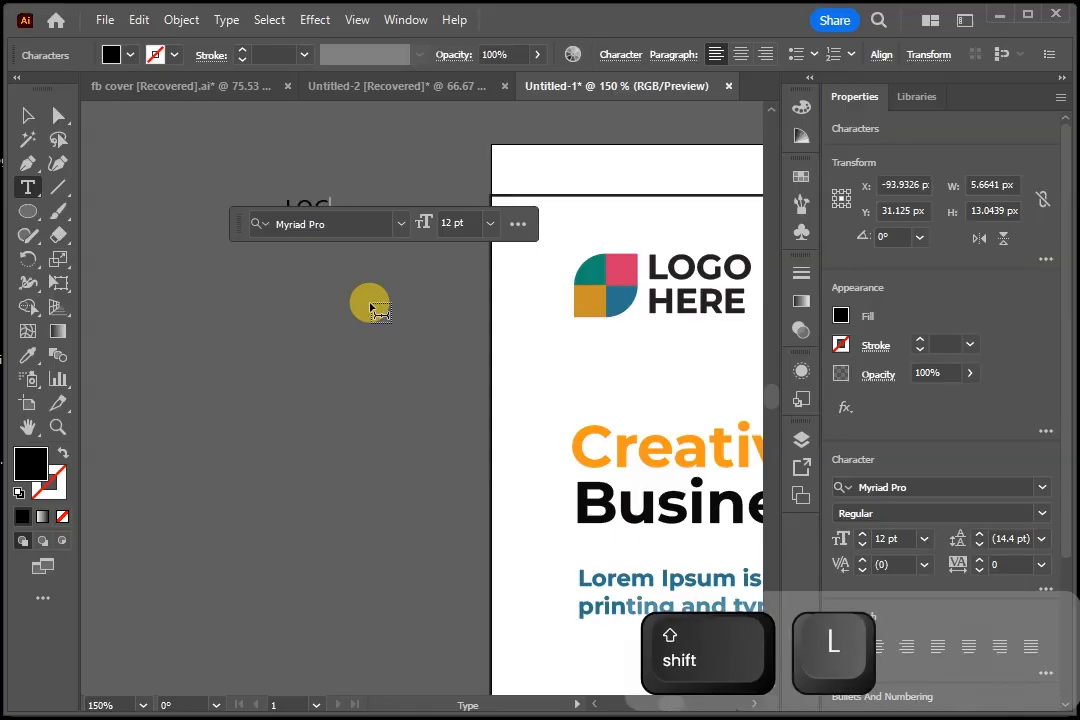
type("O")
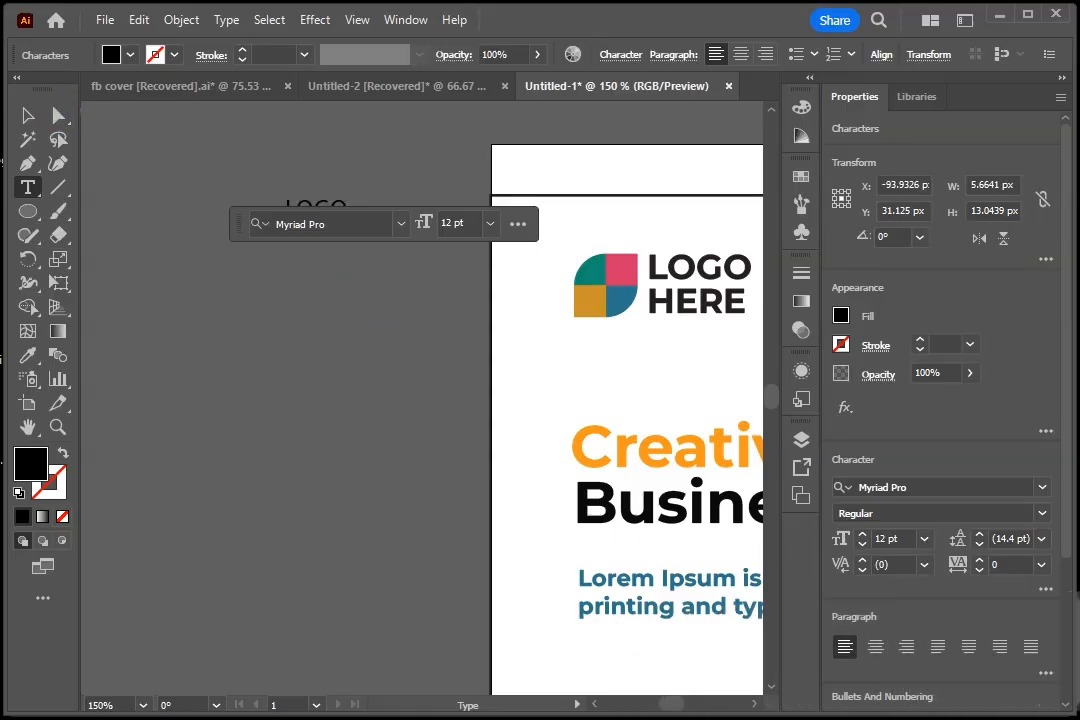
left_click(24, 114)
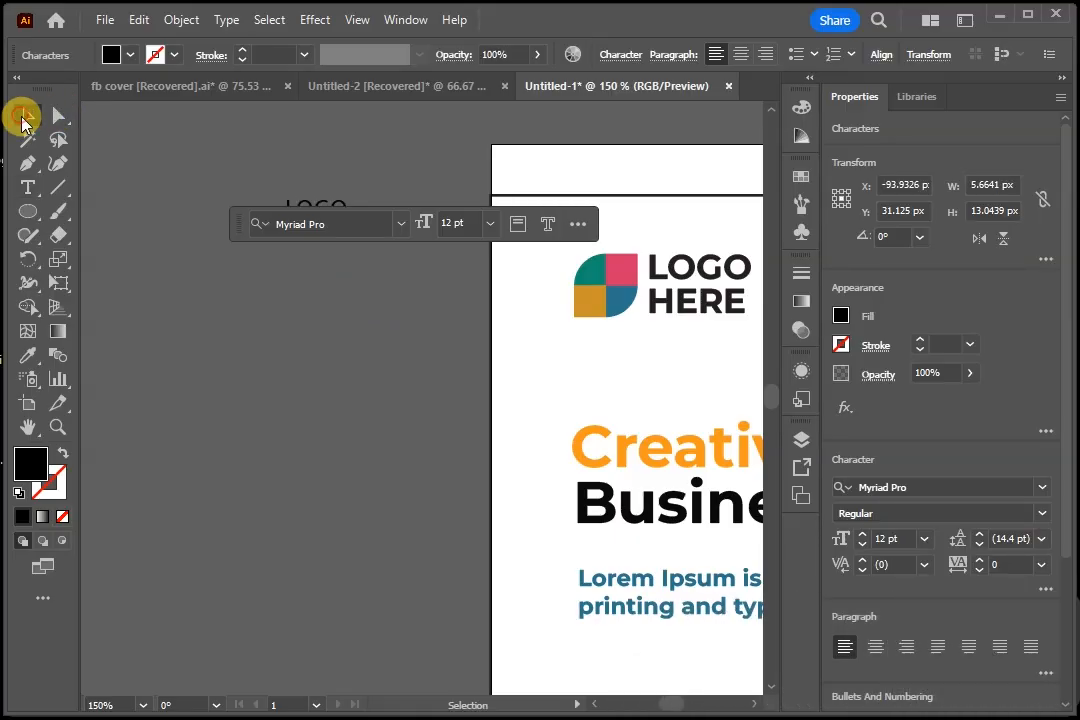
left_click(420, 402)
Duplicate the LOGO text directly below itself and change the copy's wording to "HERE".
left_click_drag(333, 222, 336, 248)
left_click(357, 369)
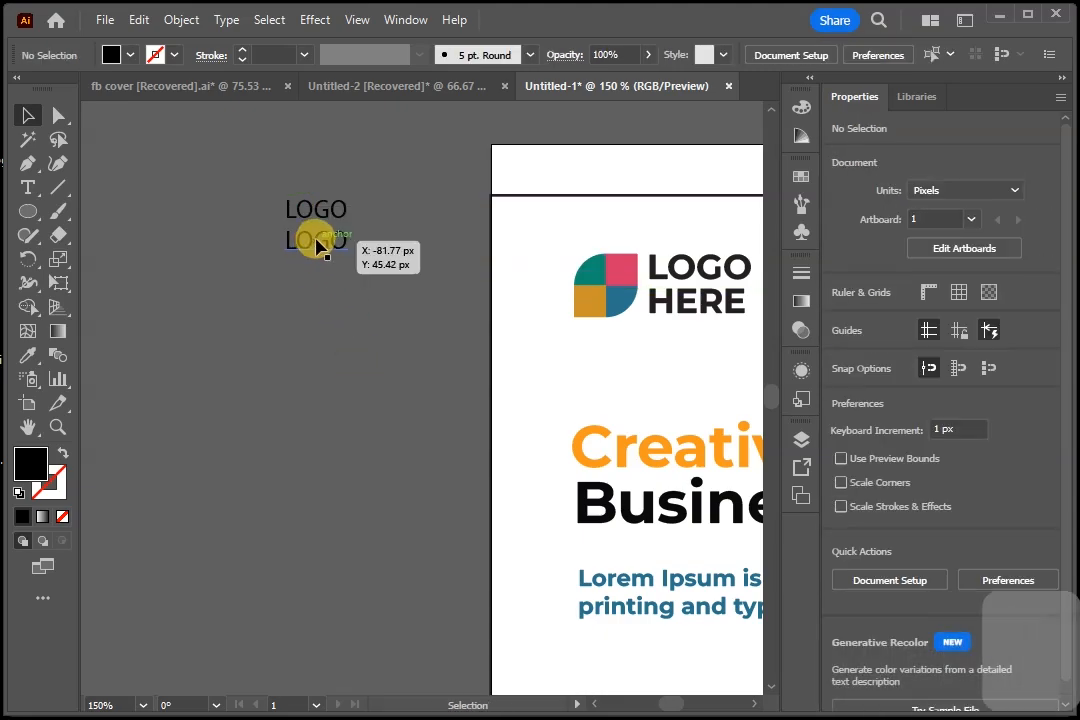
left_click(317, 242)
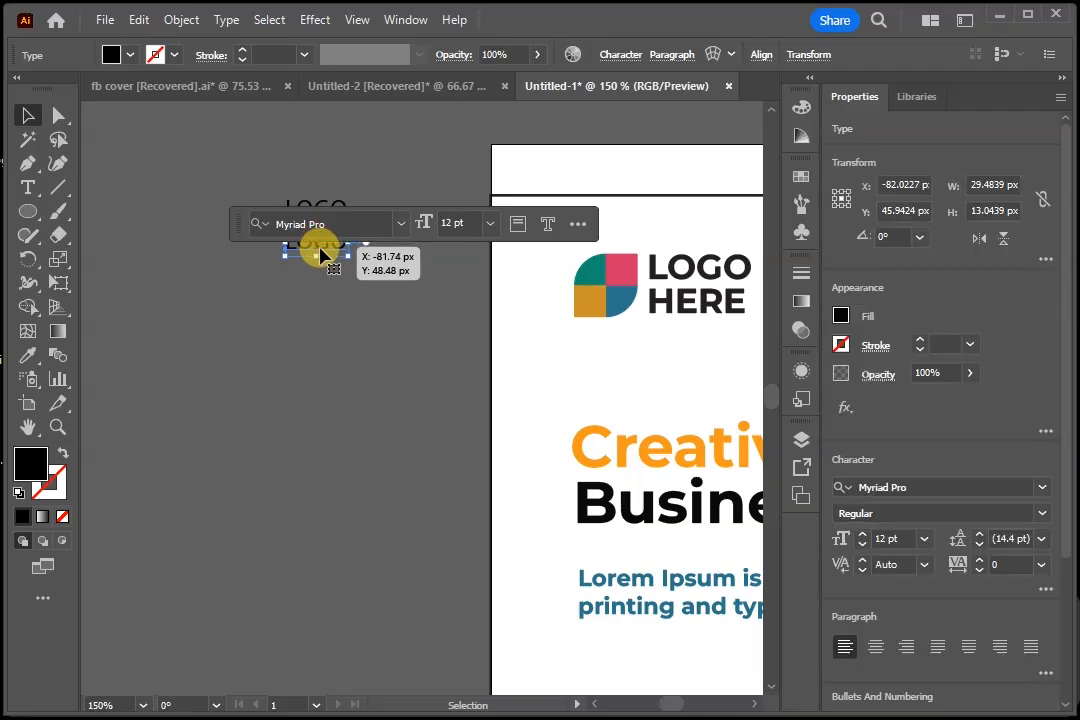
left_click_drag(240, 240, 207, 195)
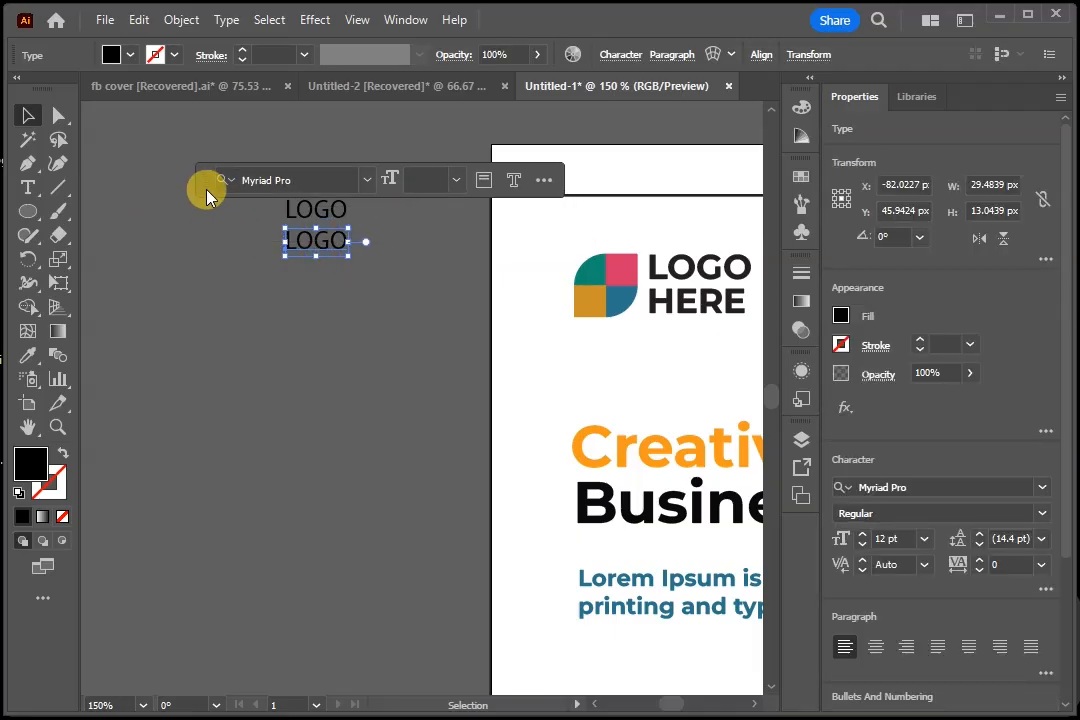
left_click(296, 245)
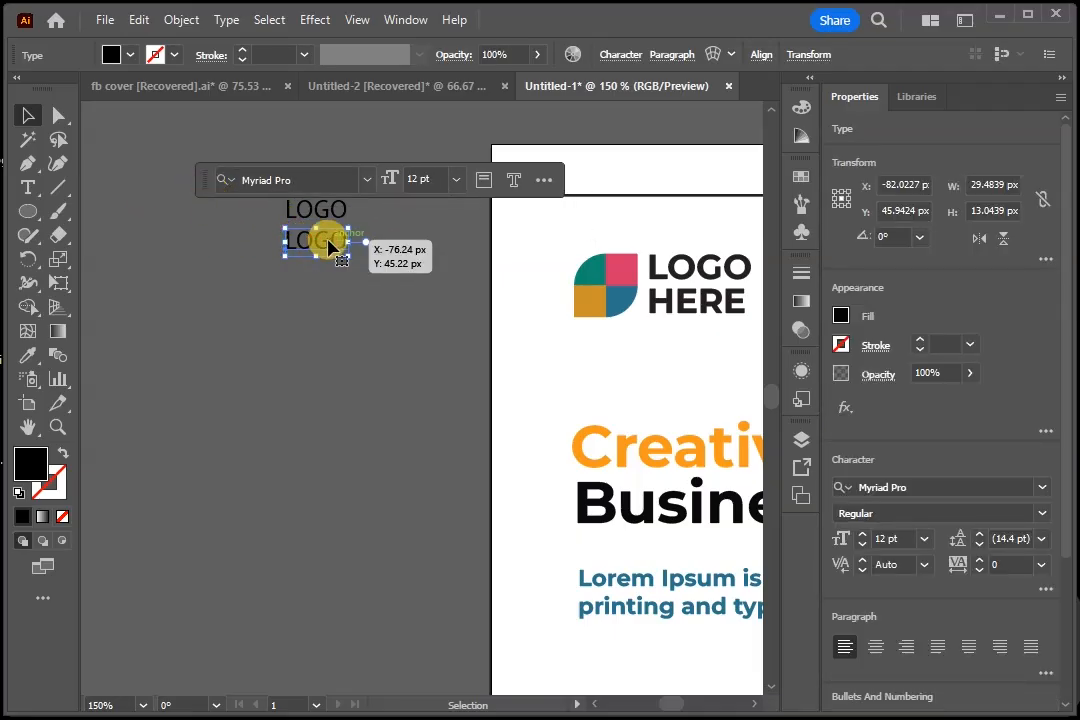
double_click(326, 241)
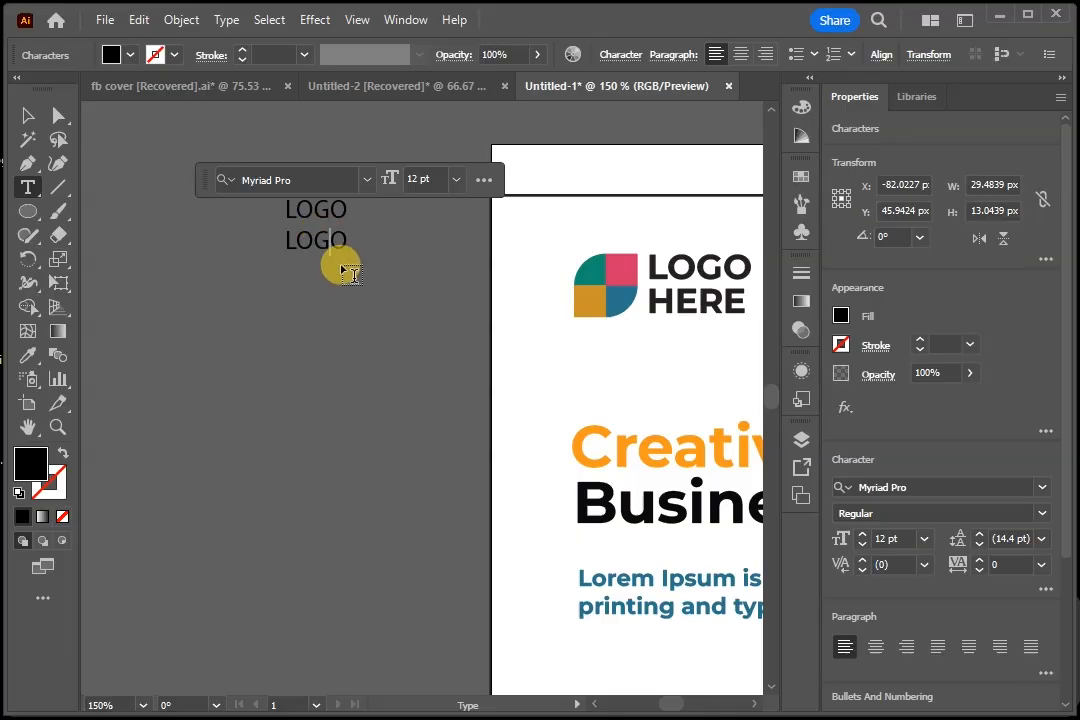
key("ctrl+a")
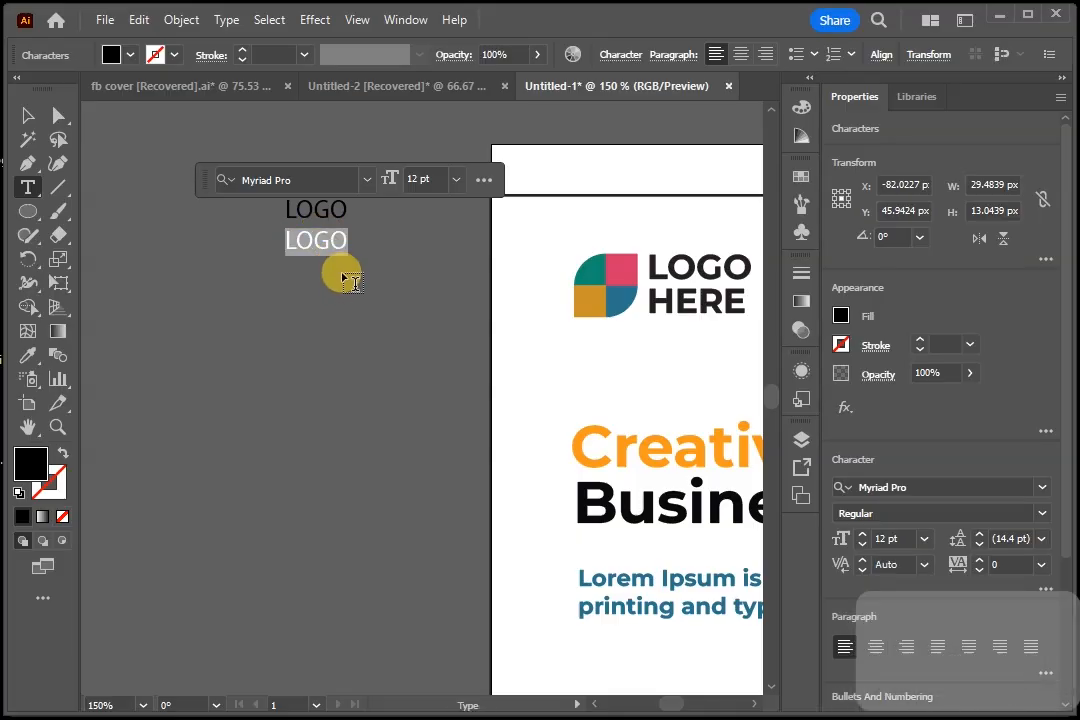
key("BackSpace")
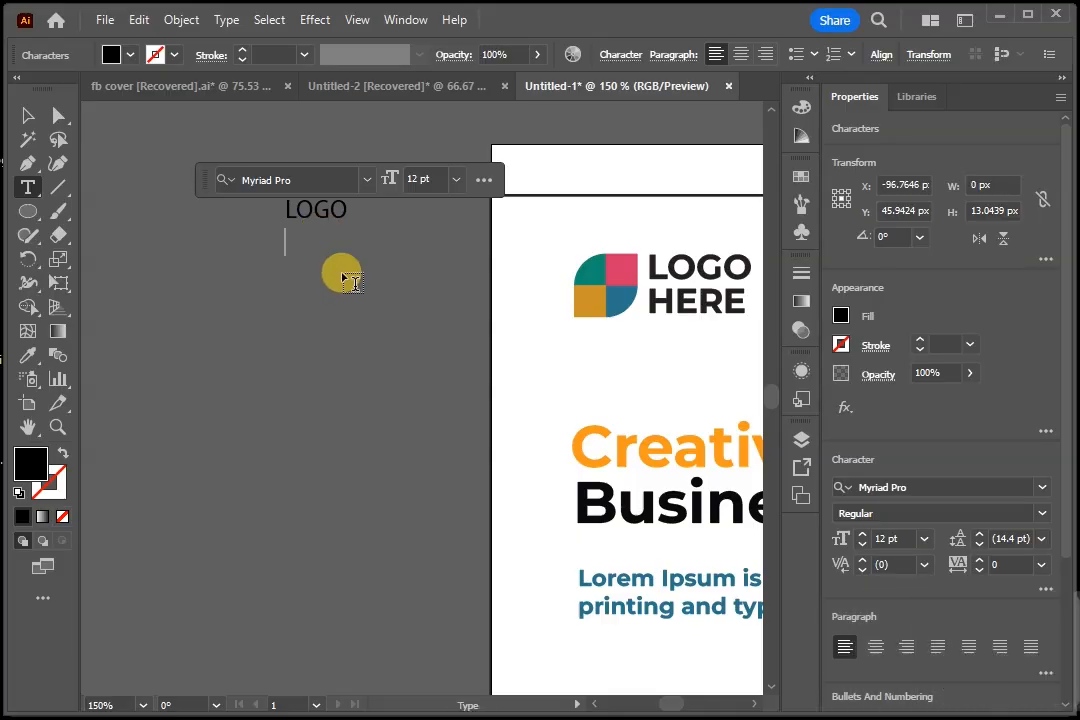
type("HERE")
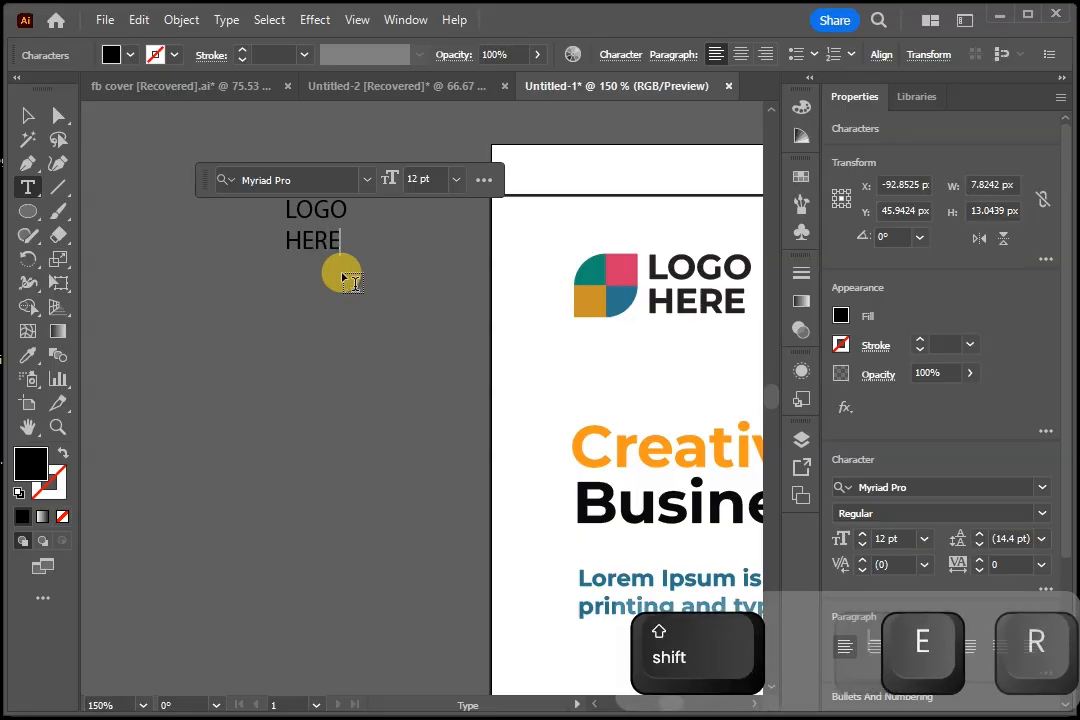
Ungroup the logo on the artboard so its icon pieces and text are separate objects, then deselect them.
left_click(24, 117)
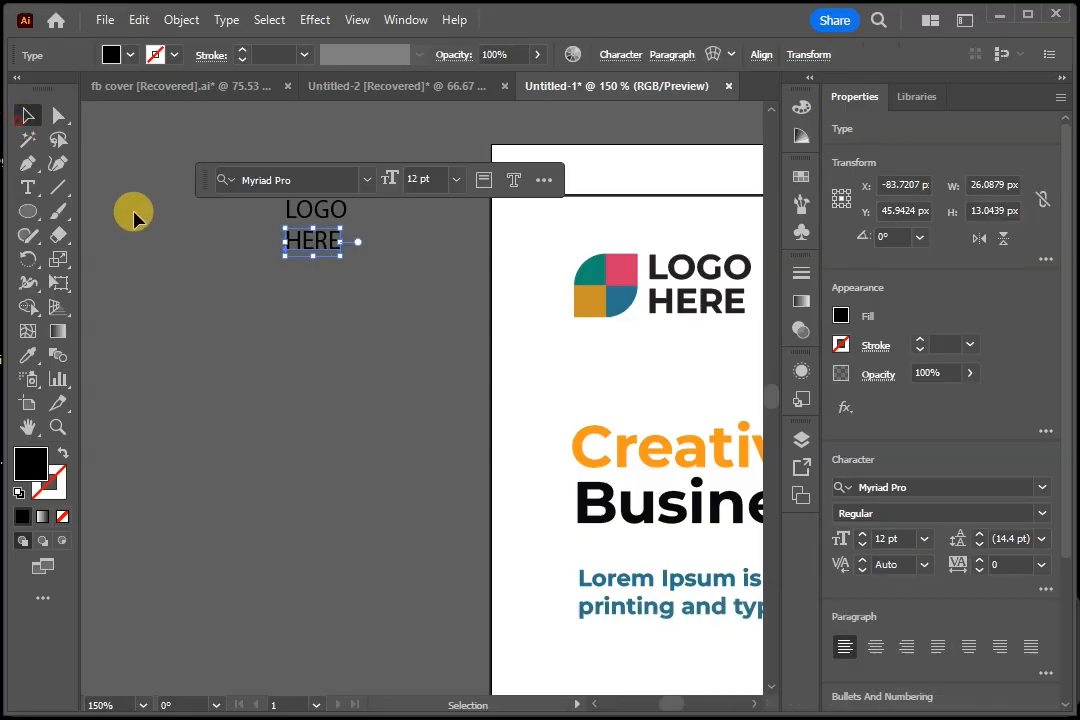
key("space")
left_click_drag(475, 398, 294, 369)
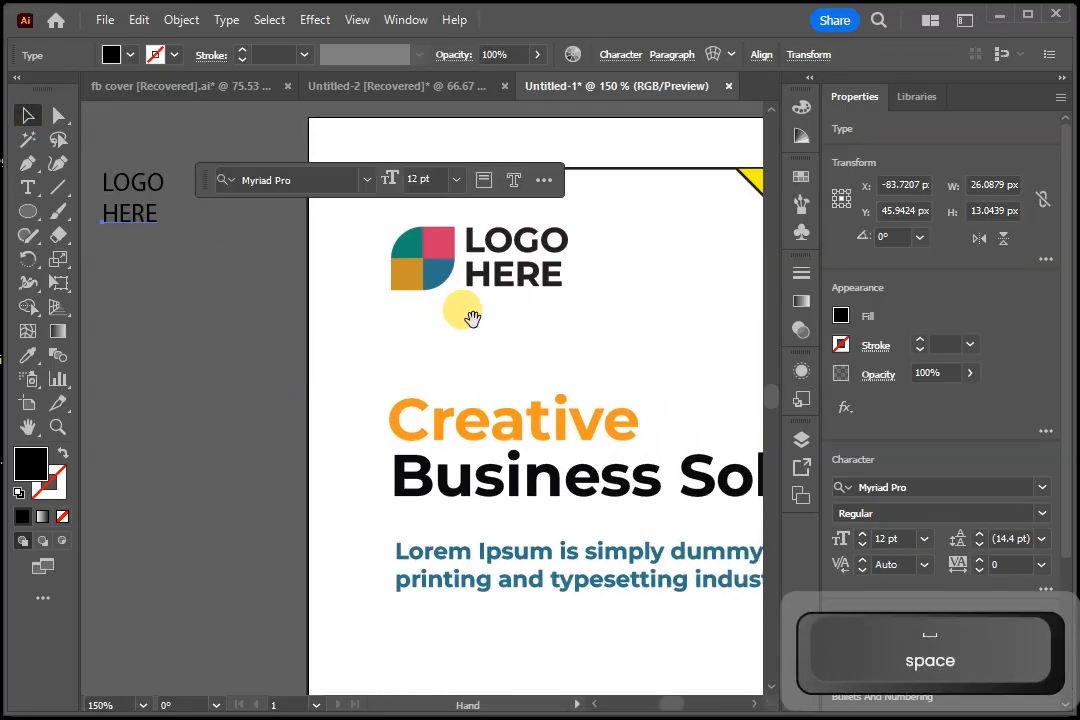
left_click(507, 248)
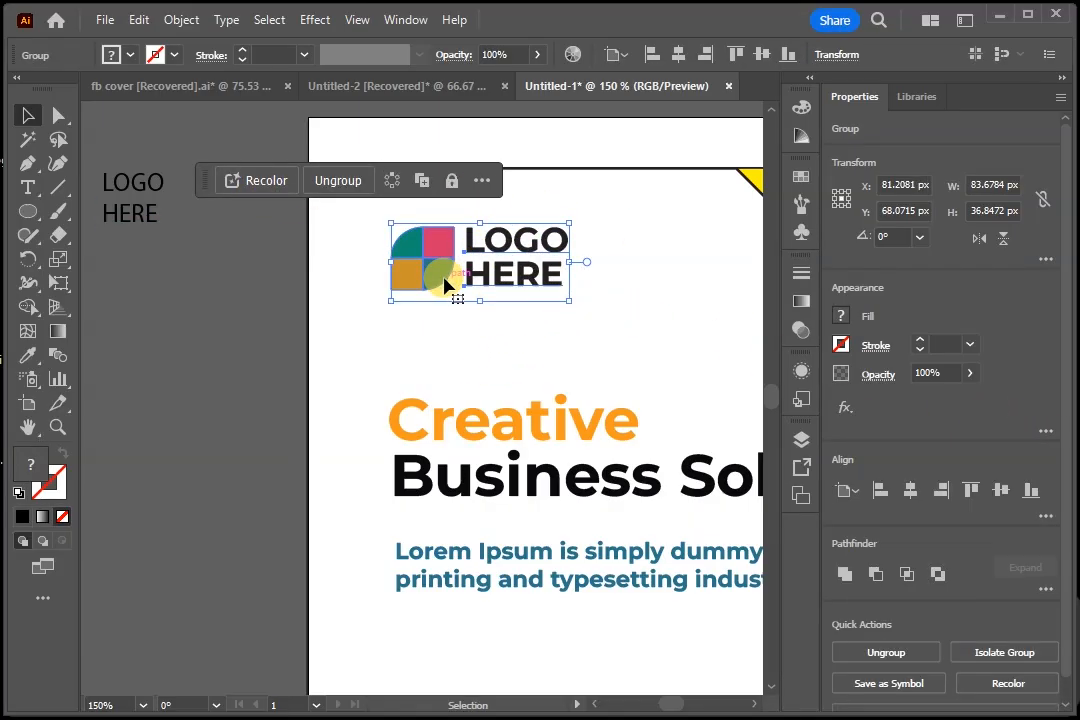
key("ctrl")
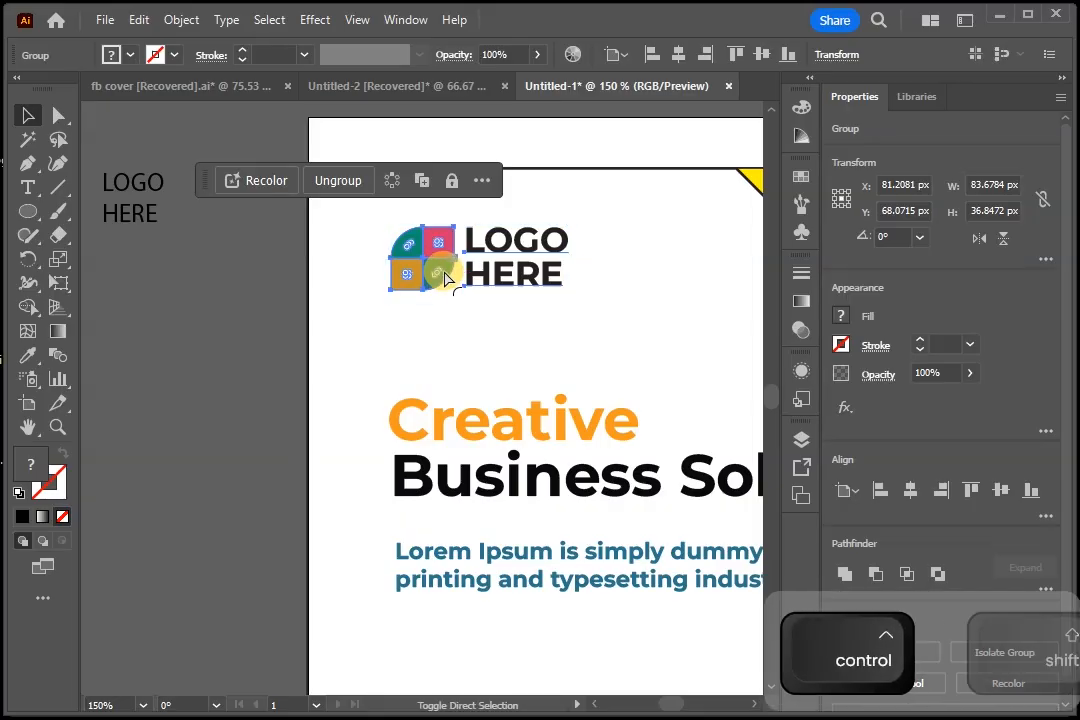
key("ctrl+shift+g")
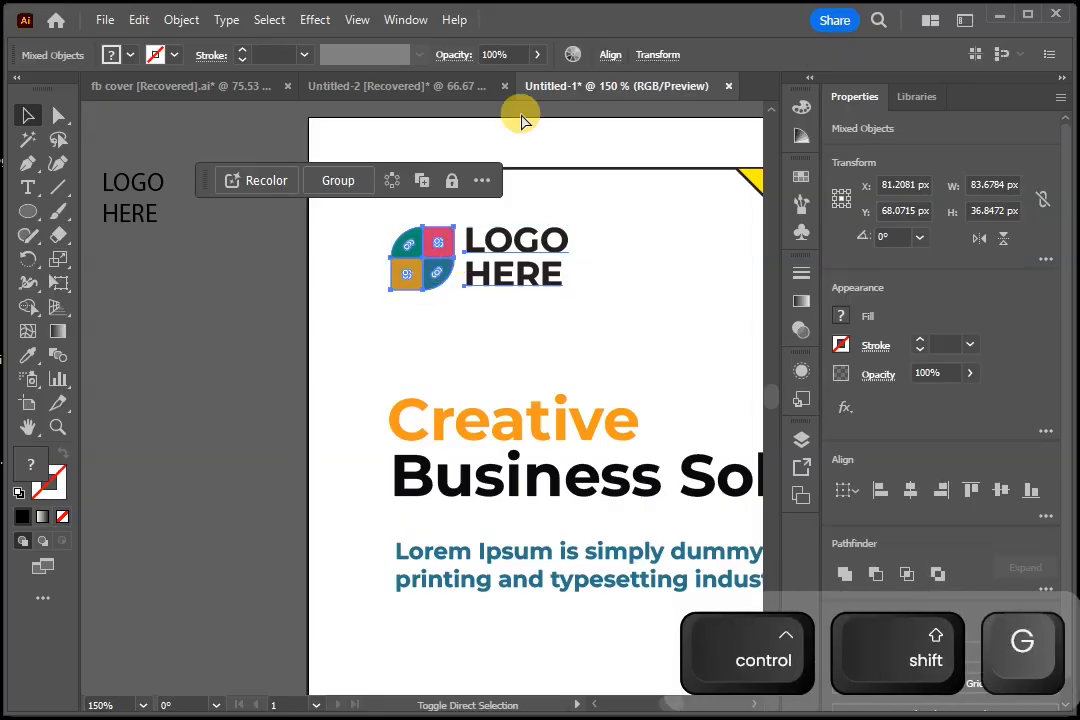
left_click(264, 355)
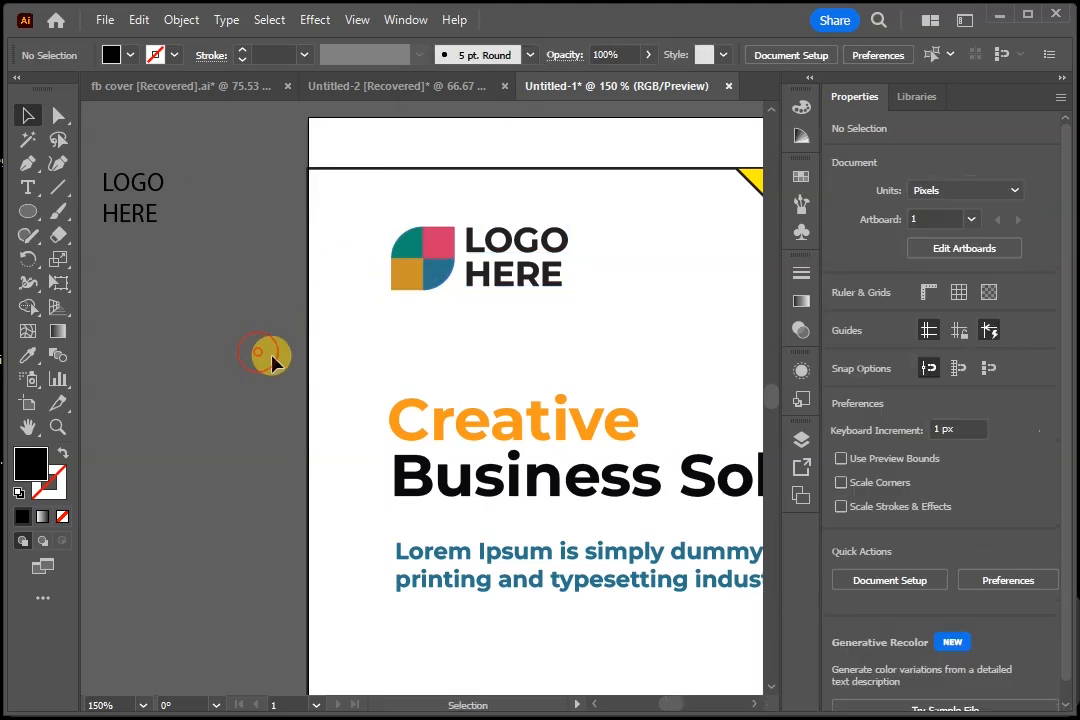
Select individual icon pieces to check they are separate, and examine the character settings of the artboard's LOGO text.
left_click(428, 261)
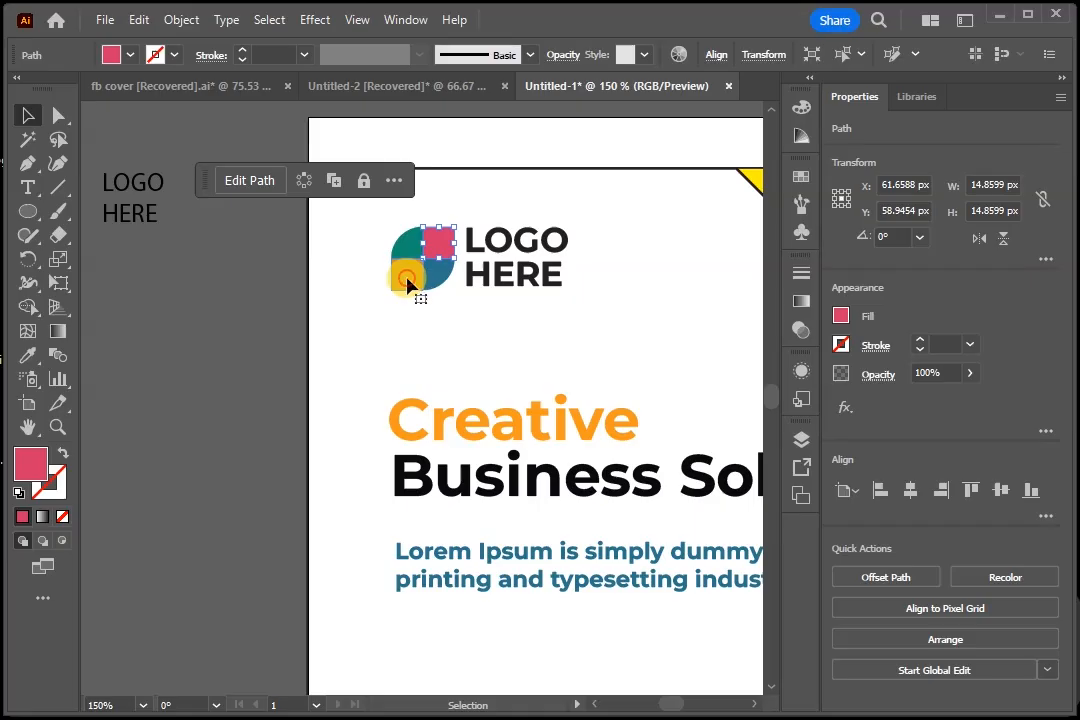
left_click(407, 280)
left_click(500, 258)
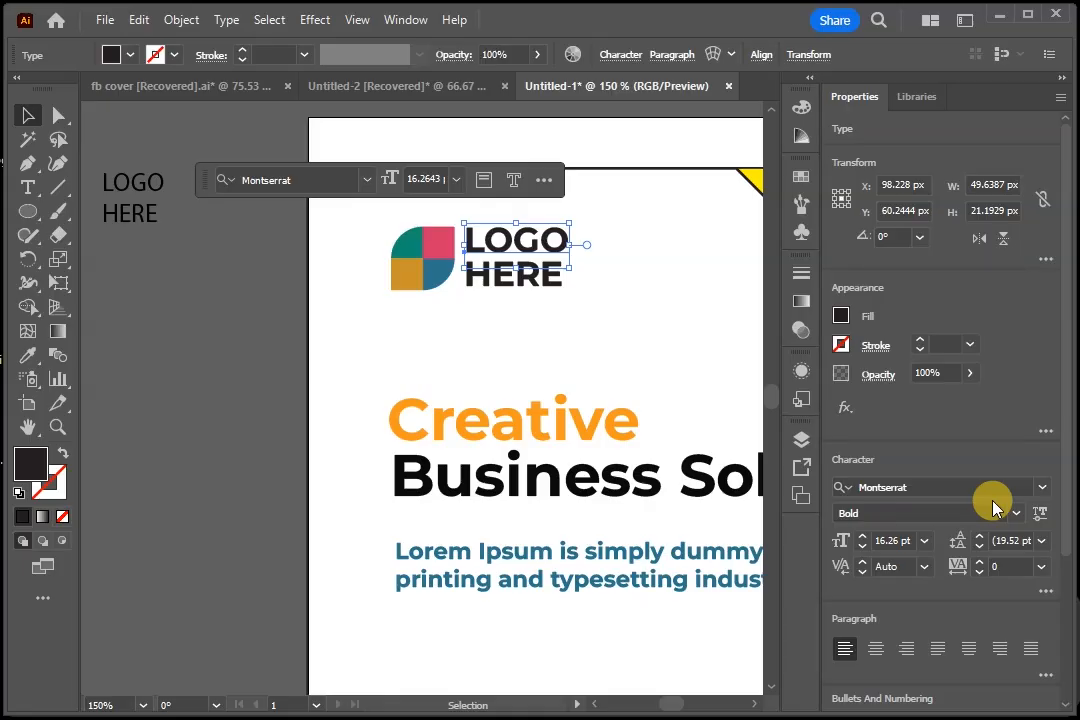
Show the LOGO text's font name, Montserrat, as enlarged temporary text near the artboard's left edge, and delete that text.
left_click(940, 486)
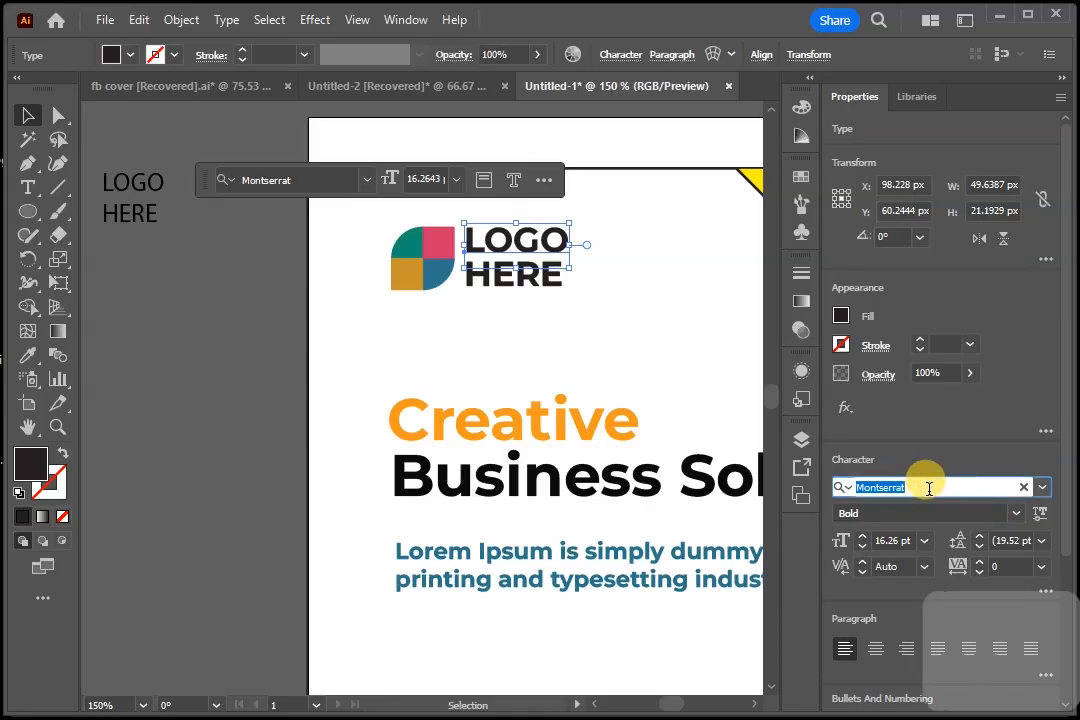
key("ctrl+c")
left_click(27, 187)
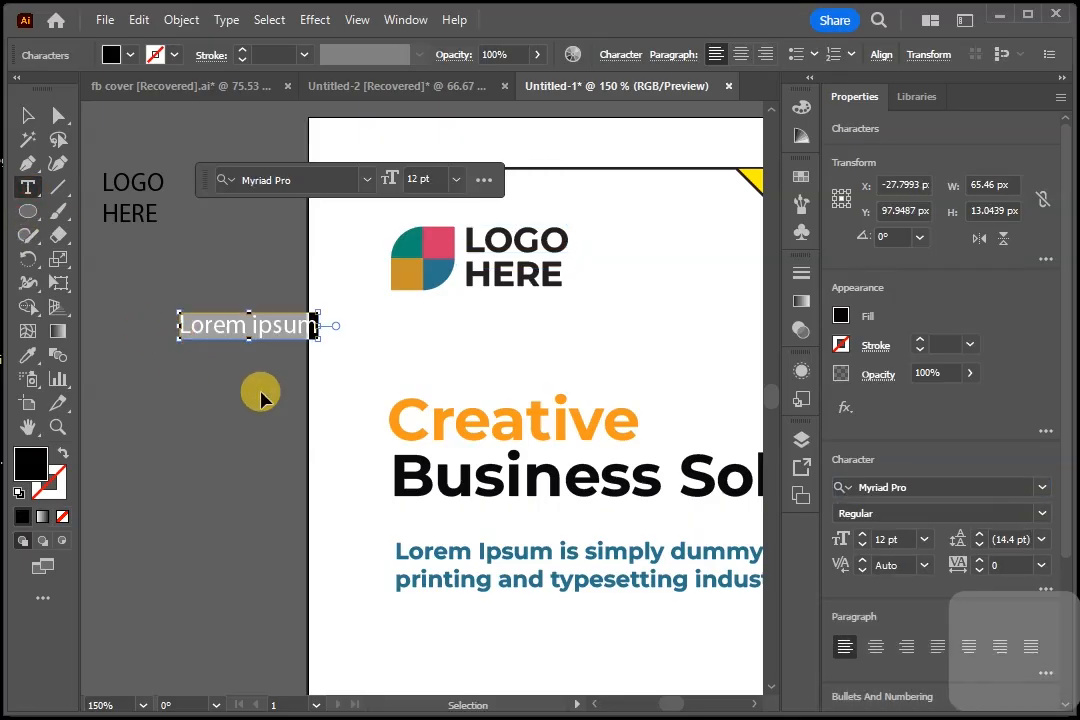
key("ctrl+v")
left_click(27, 126)
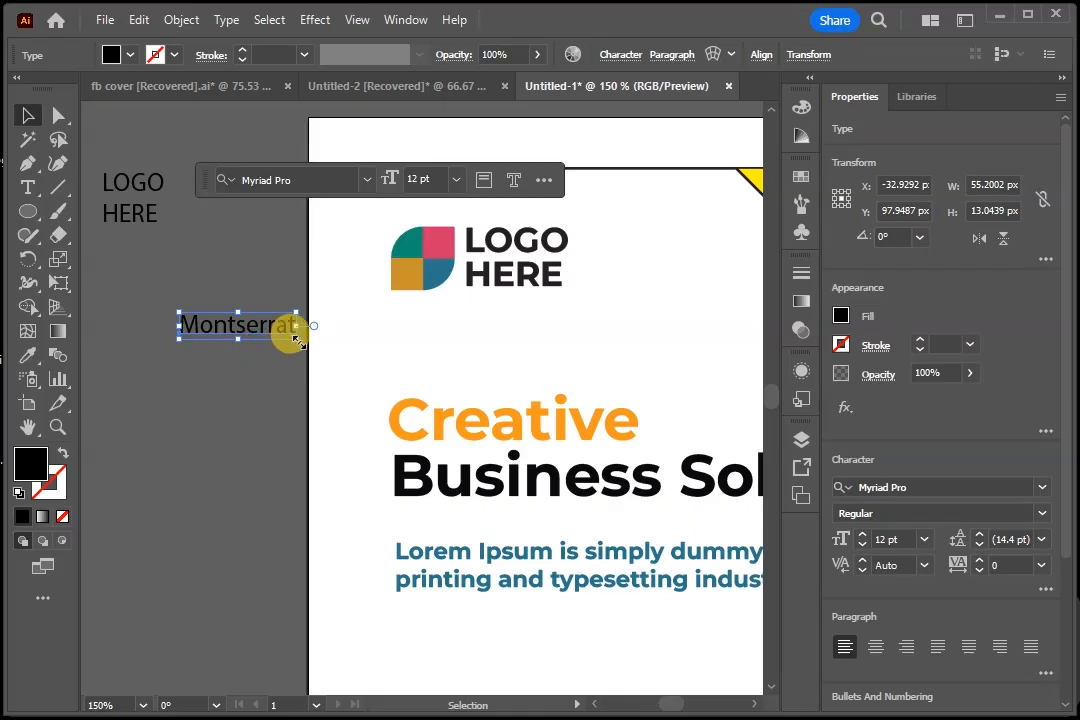
left_click_drag(297, 341, 480, 382)
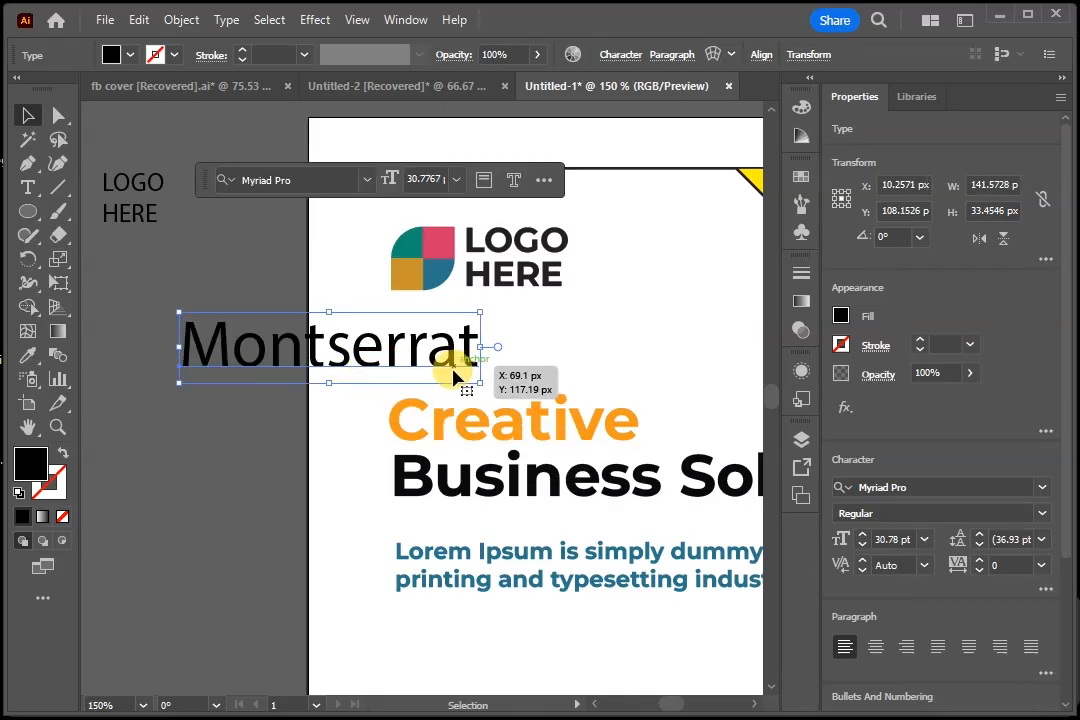
key("Delete")
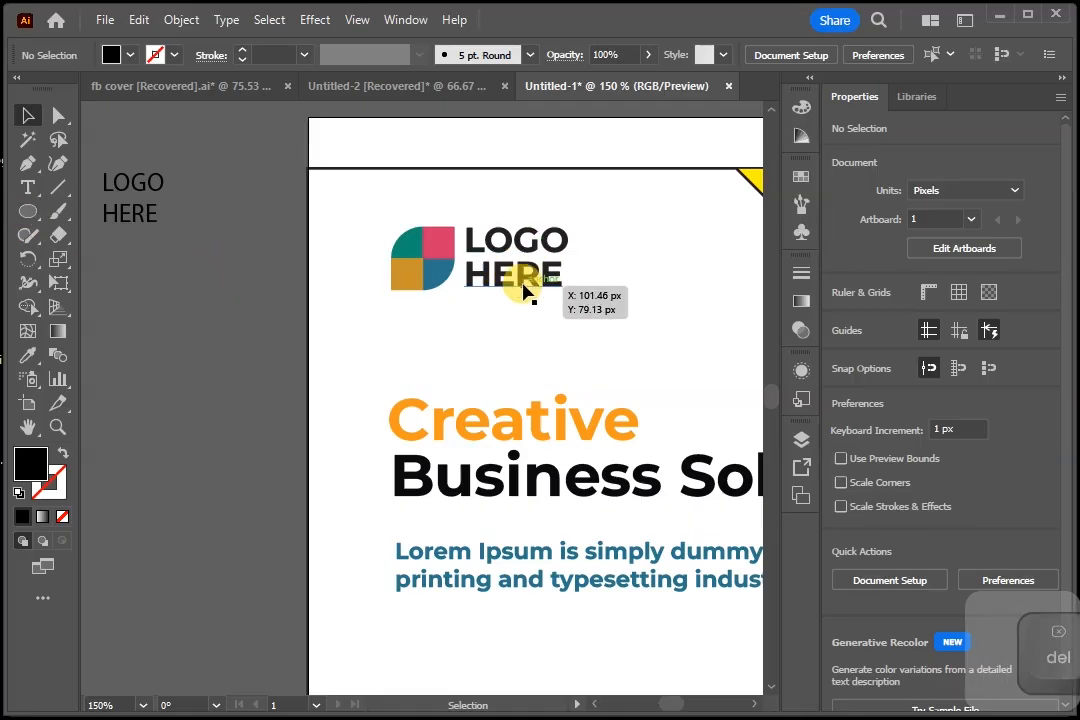
In the Untitled-2 document, select and copy the WhatsApp icon, phone number, Join Us button and line beneath them.
key("ctrl+minus")
key("ctrl+minus")
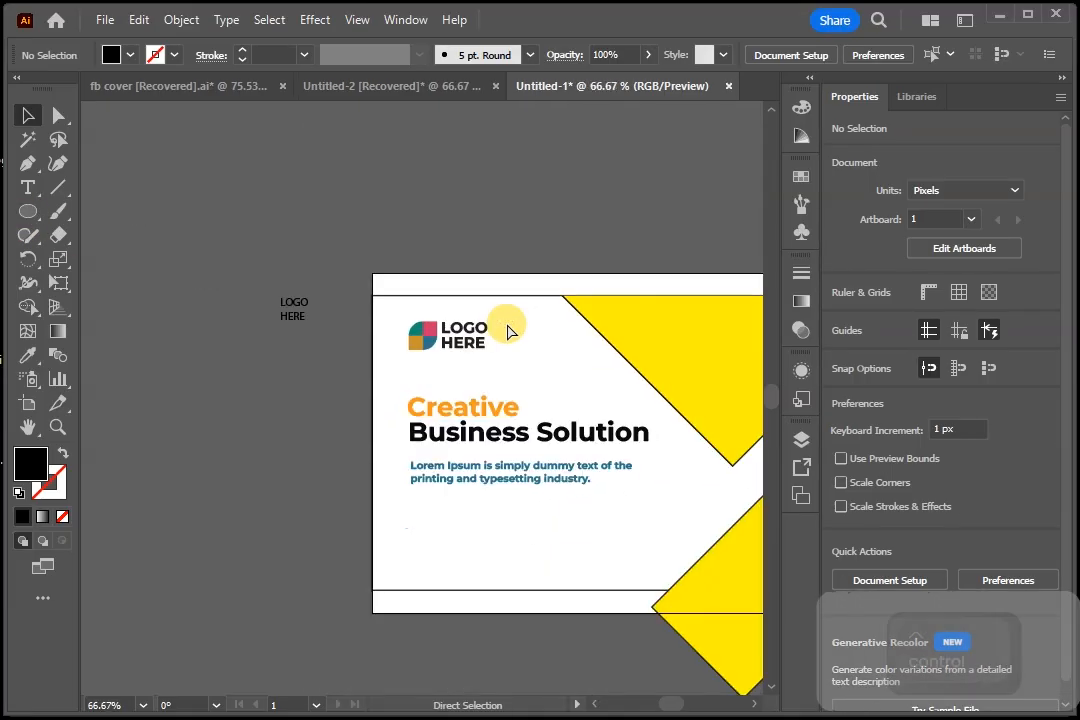
key("space")
left_click_drag(434, 303, 397, 237)
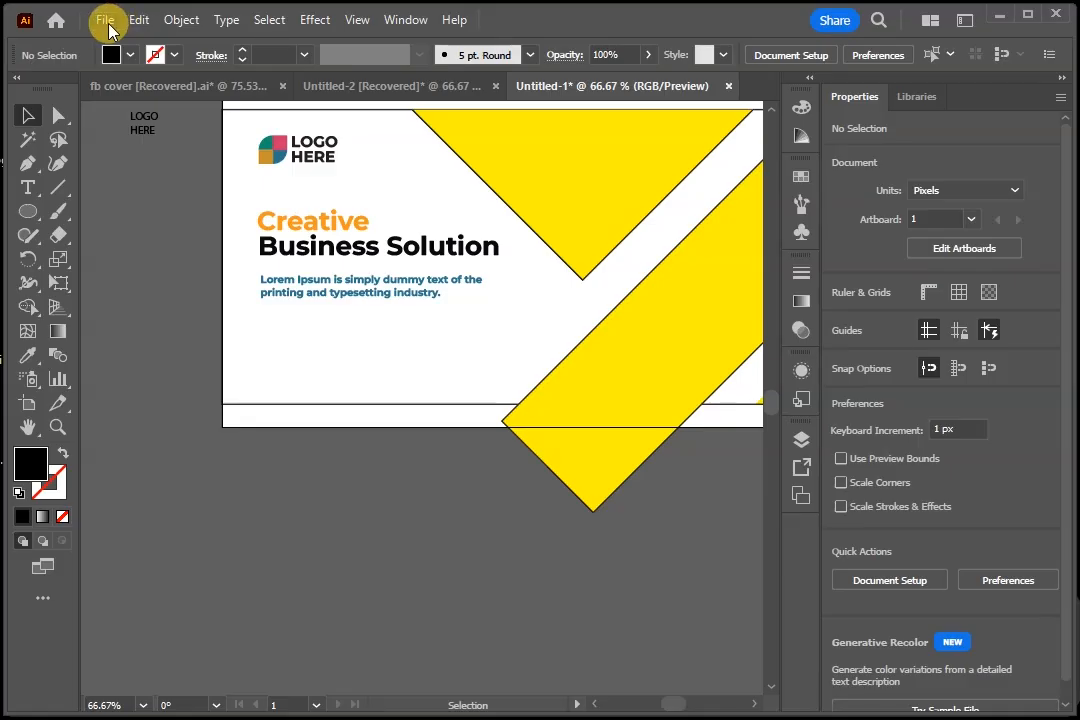
left_click(417, 90)
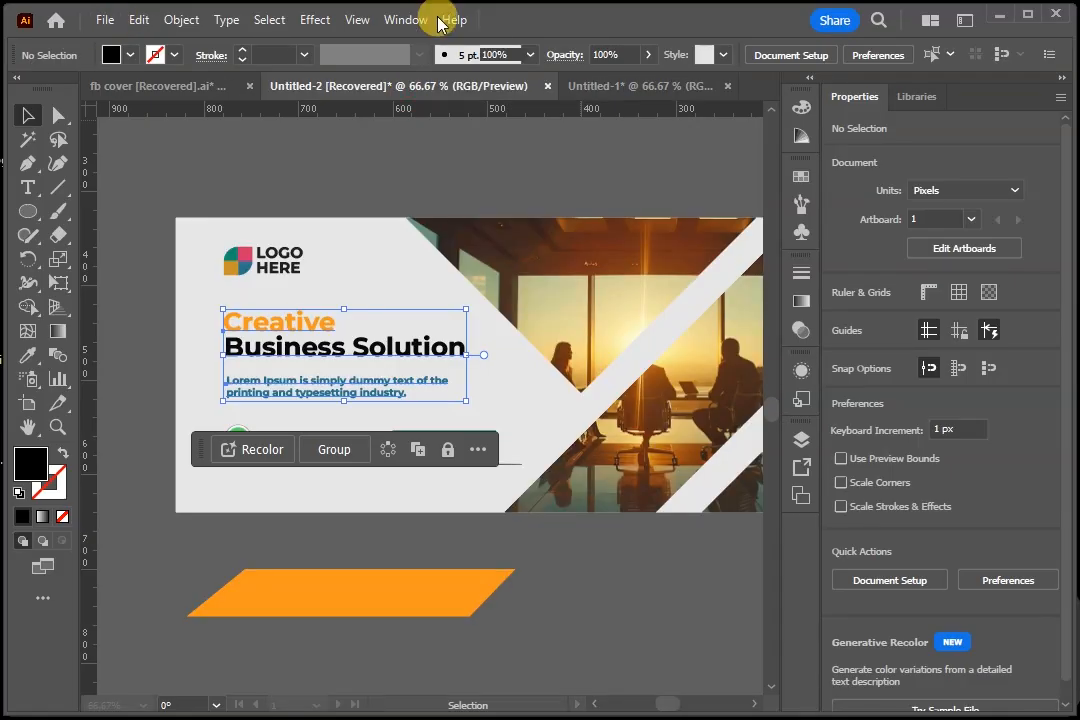
left_click(386, 291)
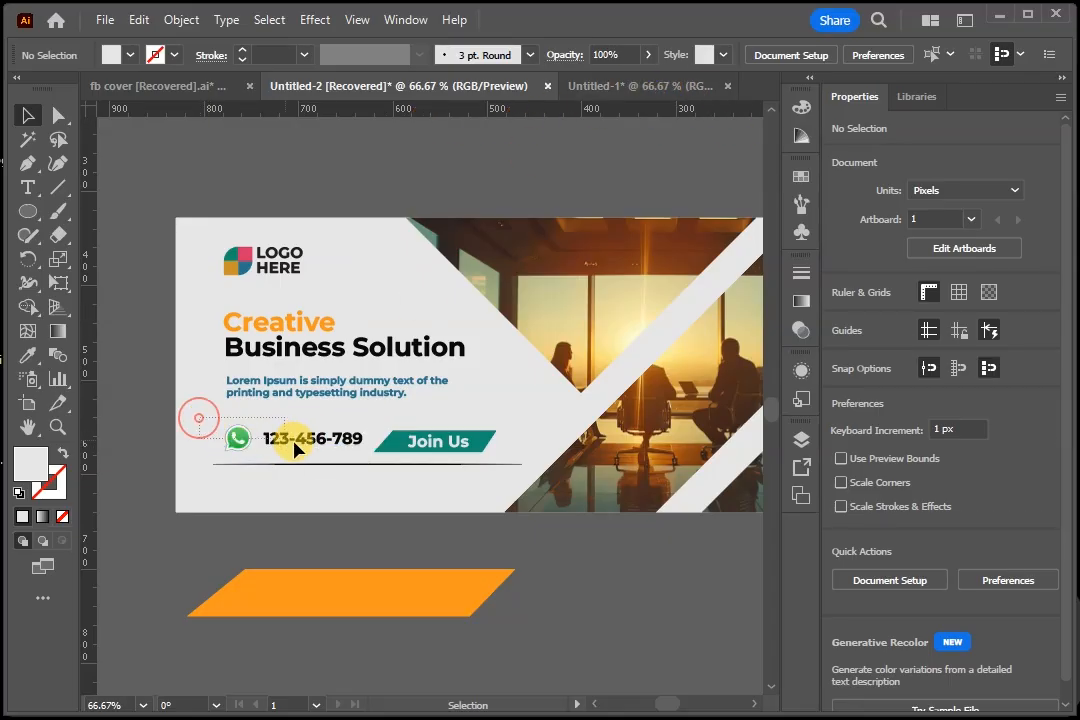
left_click(458, 474)
key("ctrl")
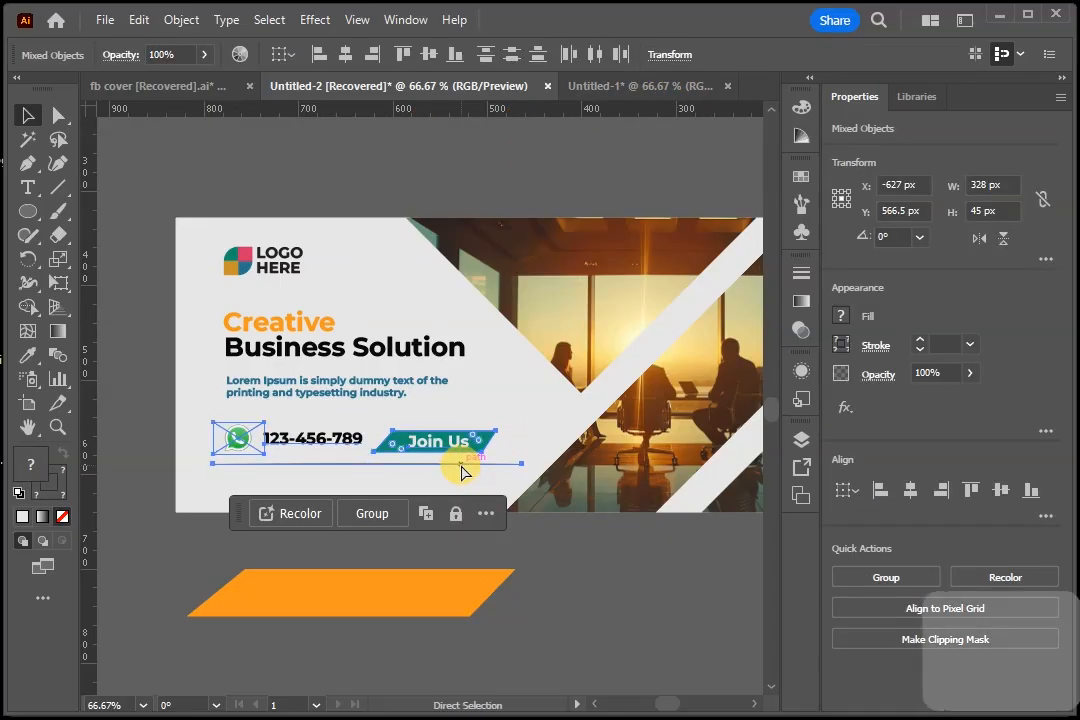
key("ctrl+c")
Paste the copied contact row into the Untitled-1 document and place it directly below the Lorem Ipsum text.
left_click(680, 87)
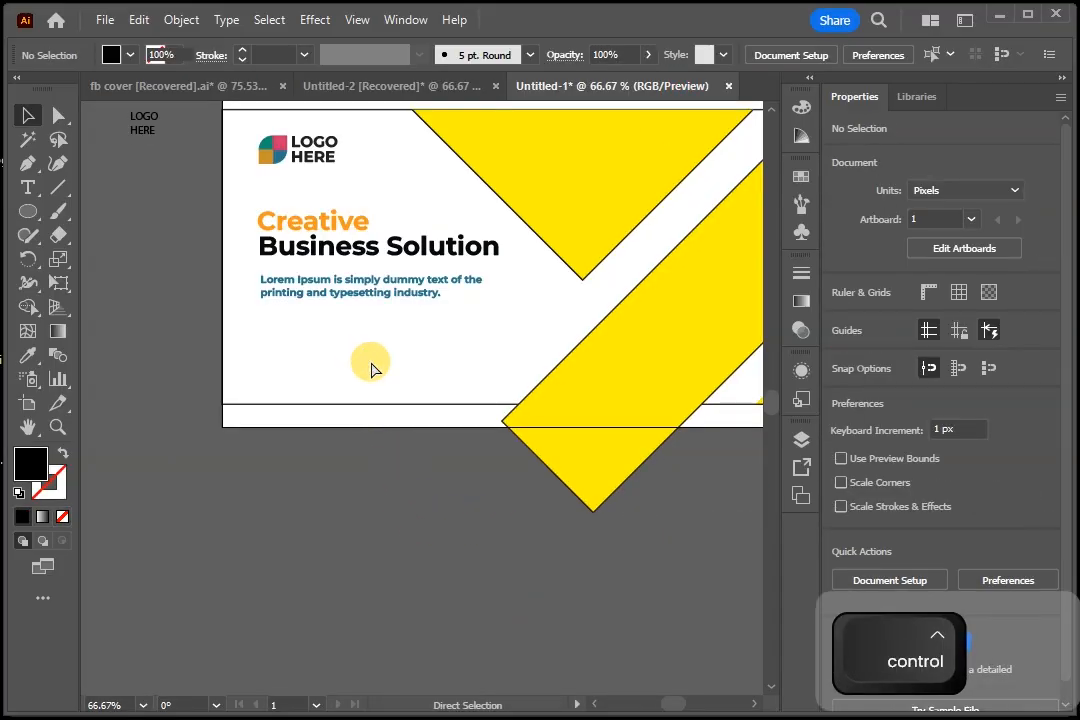
key("ctrl+v")
left_click_drag(292, 391, 274, 330)
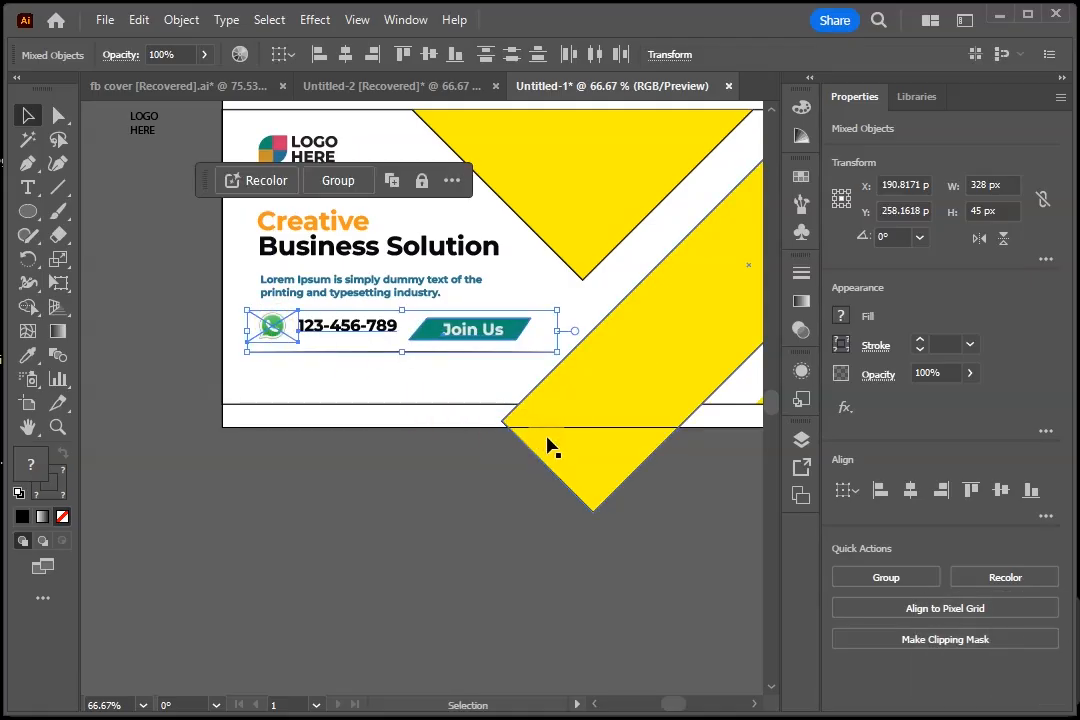
key("space")
left_click_drag(610, 465, 477, 533)
key("ctrl+minus")
key("ctrl+minus")
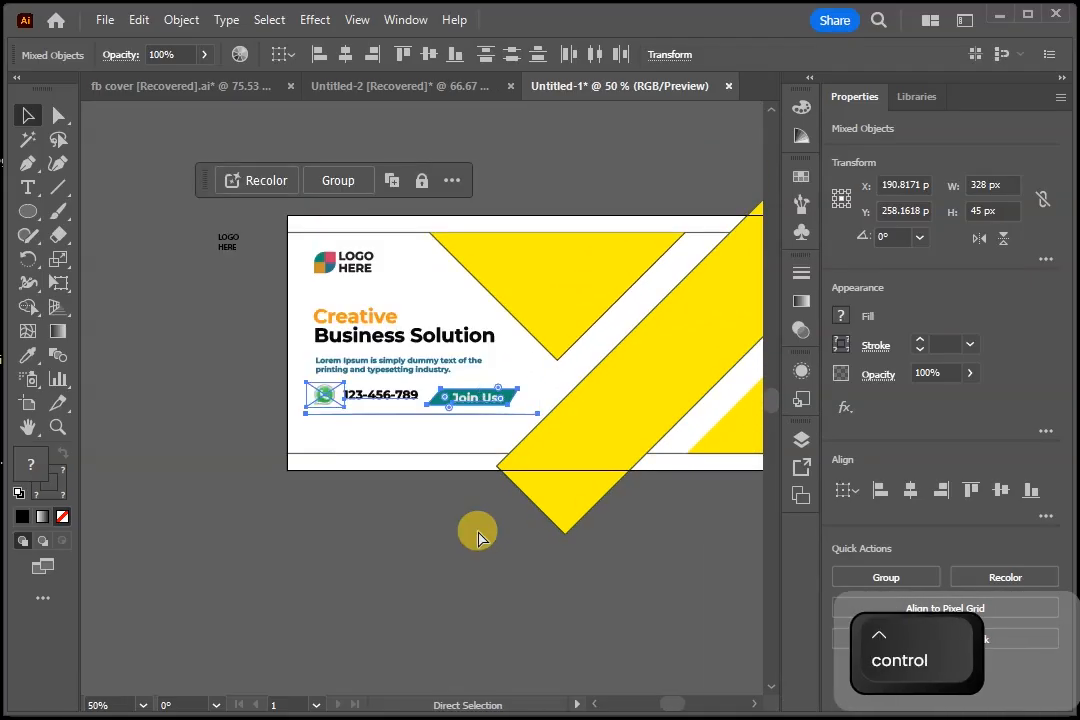
key("space")
left_click_drag(689, 646, 635, 630)
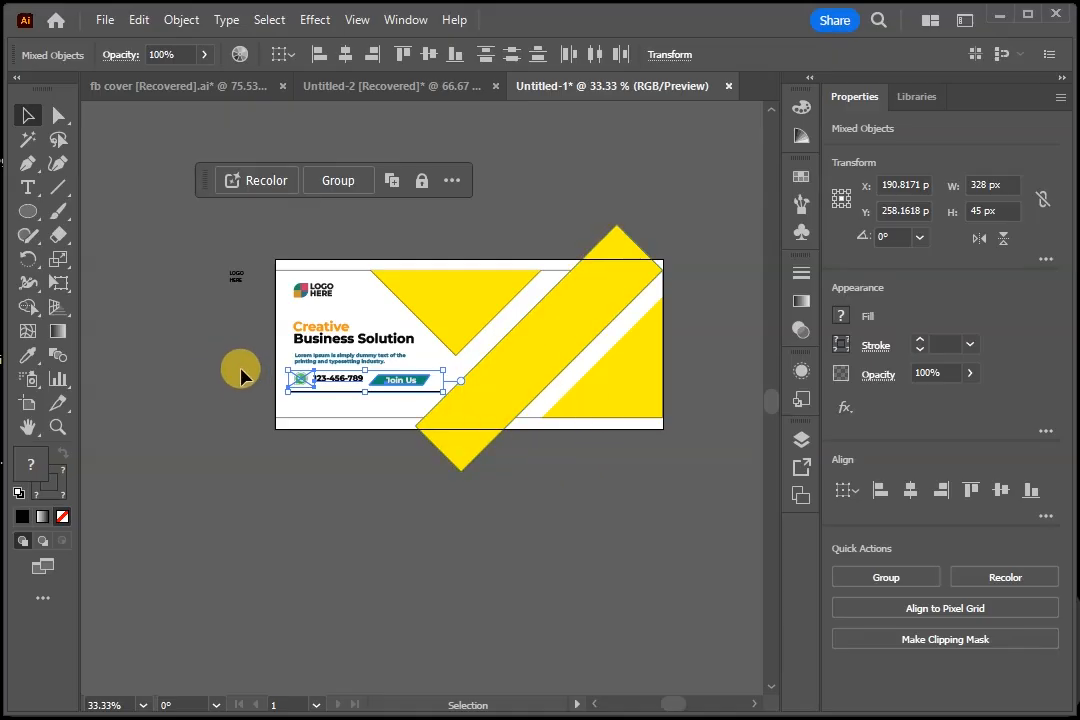
left_click(30, 116)
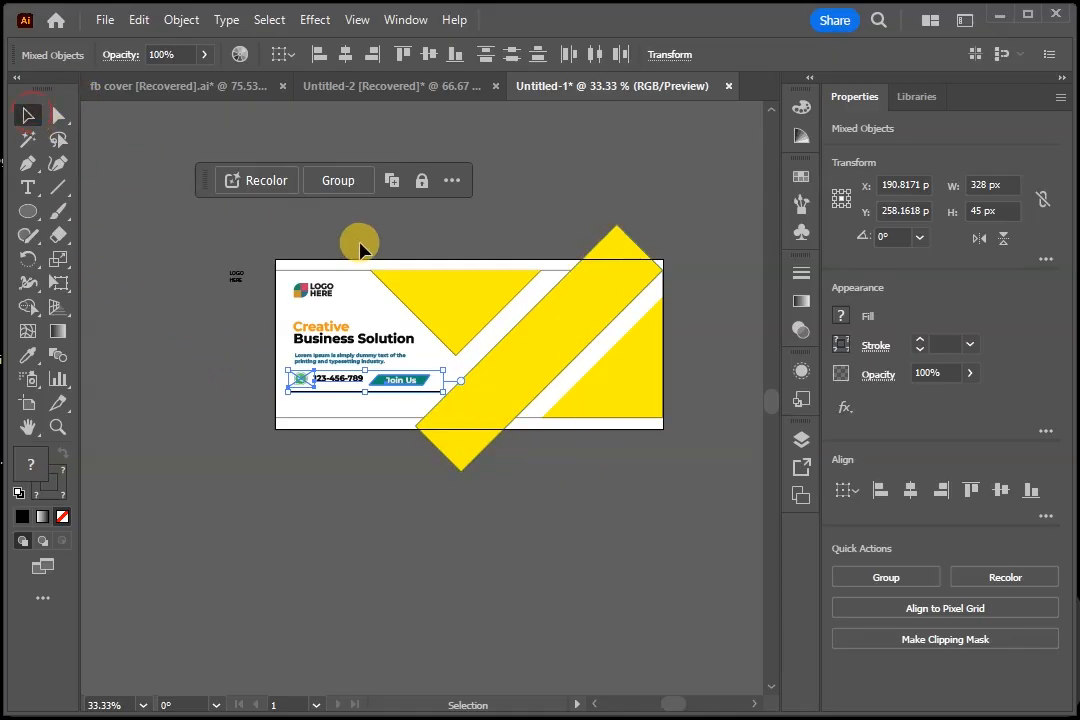
left_click_drag(700, 207, 638, 229)
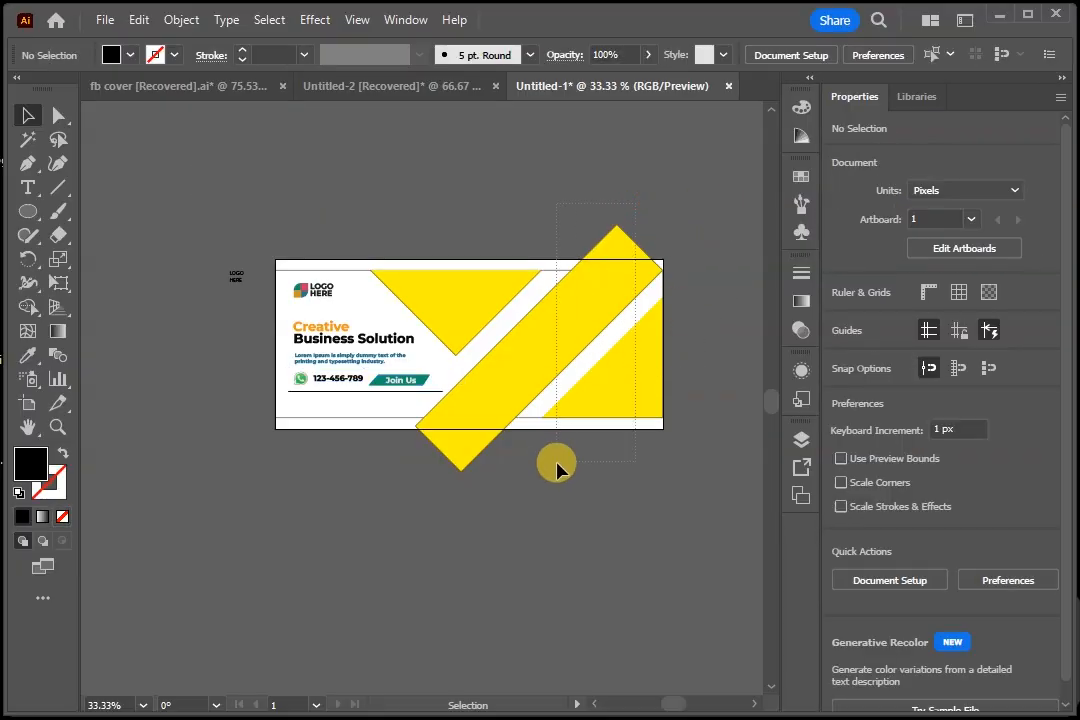
left_click_drag(557, 468, 560, 466)
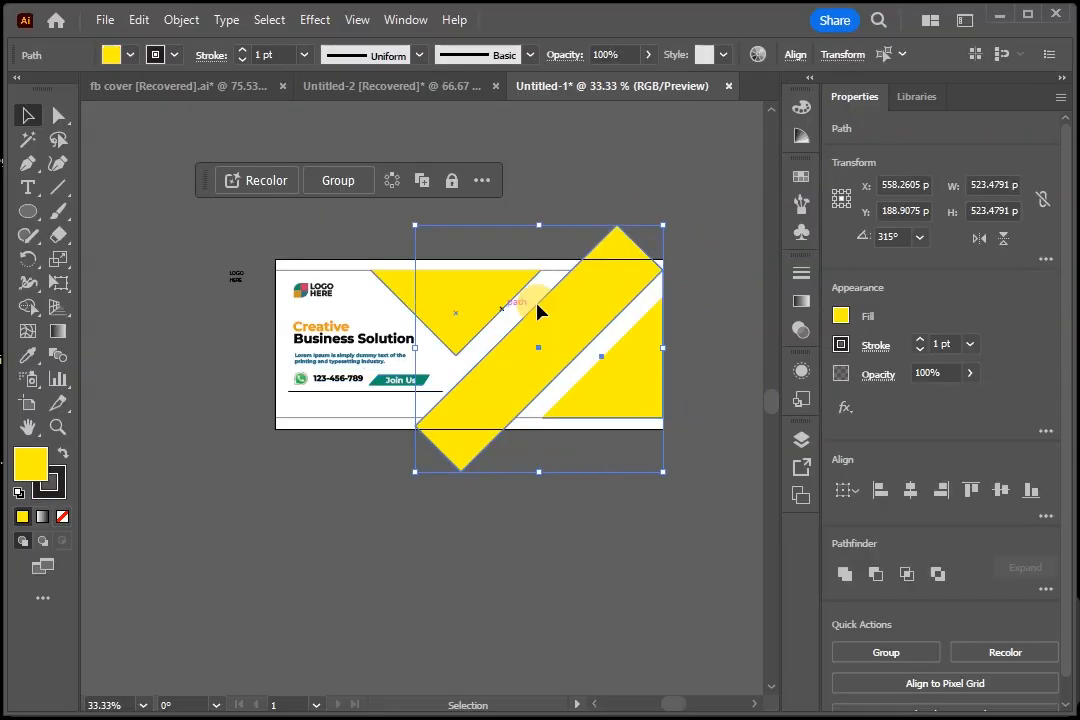
left_click_drag(680, 245, 283, 400)
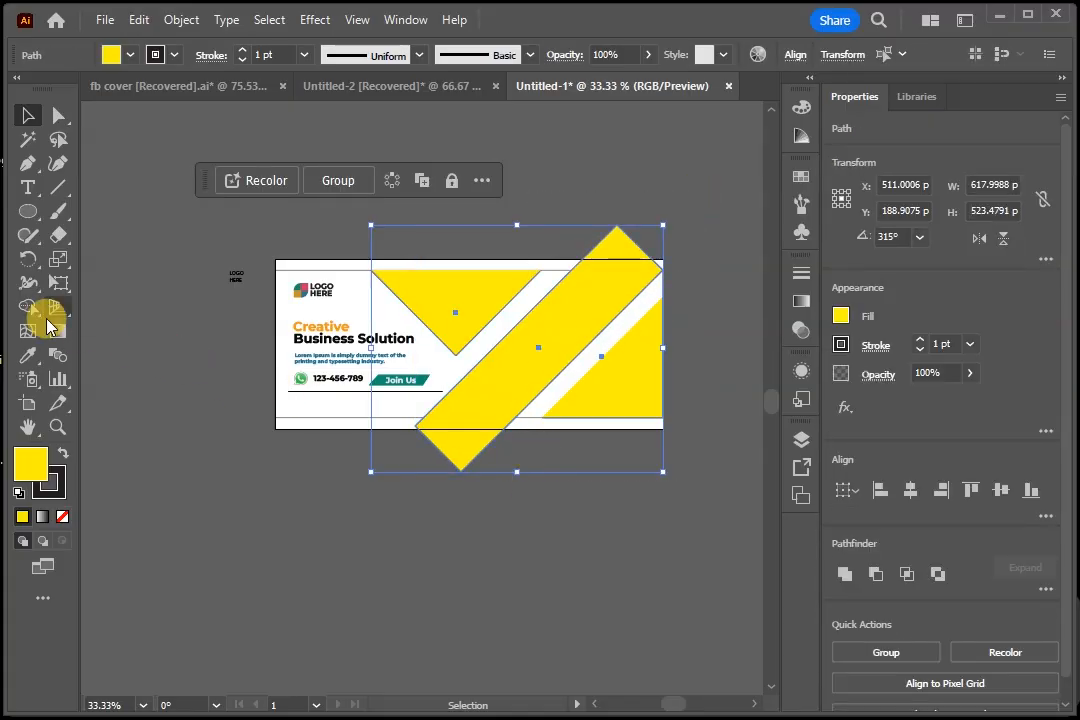
left_click(28, 306)
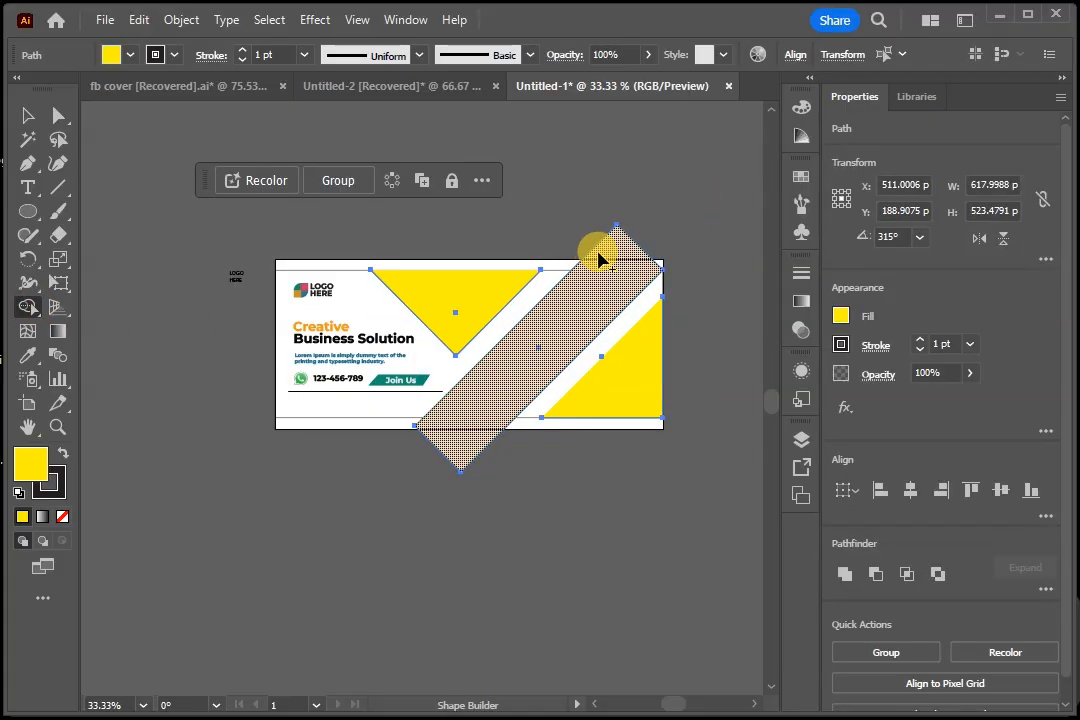
key("alt")
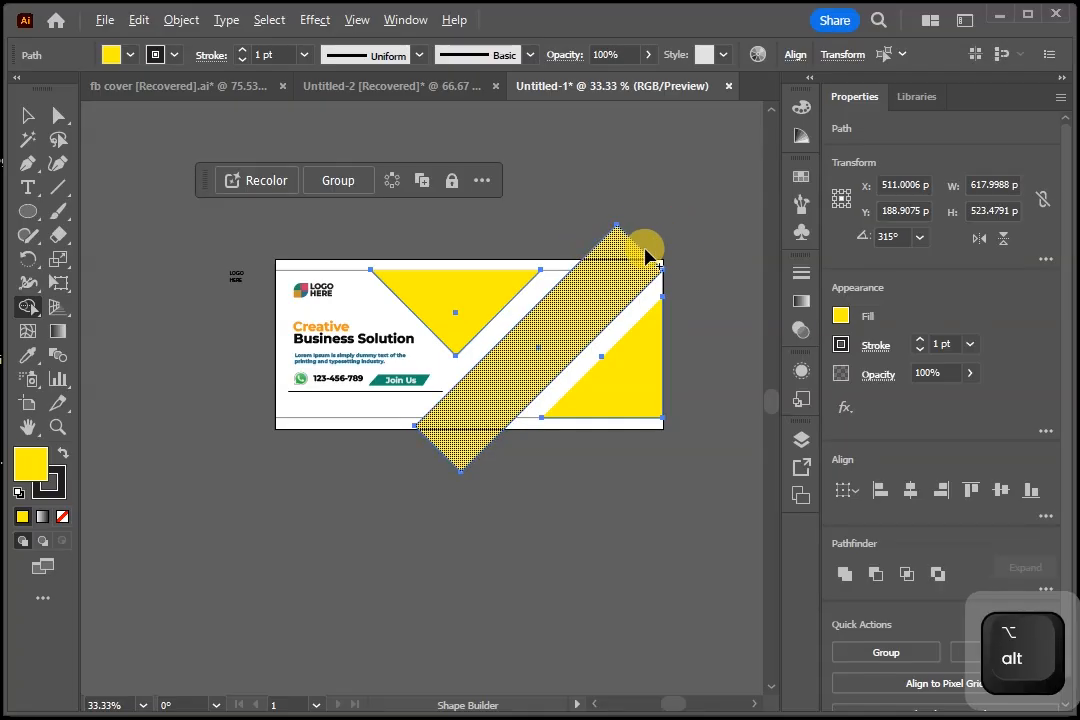
left_click(28, 115)
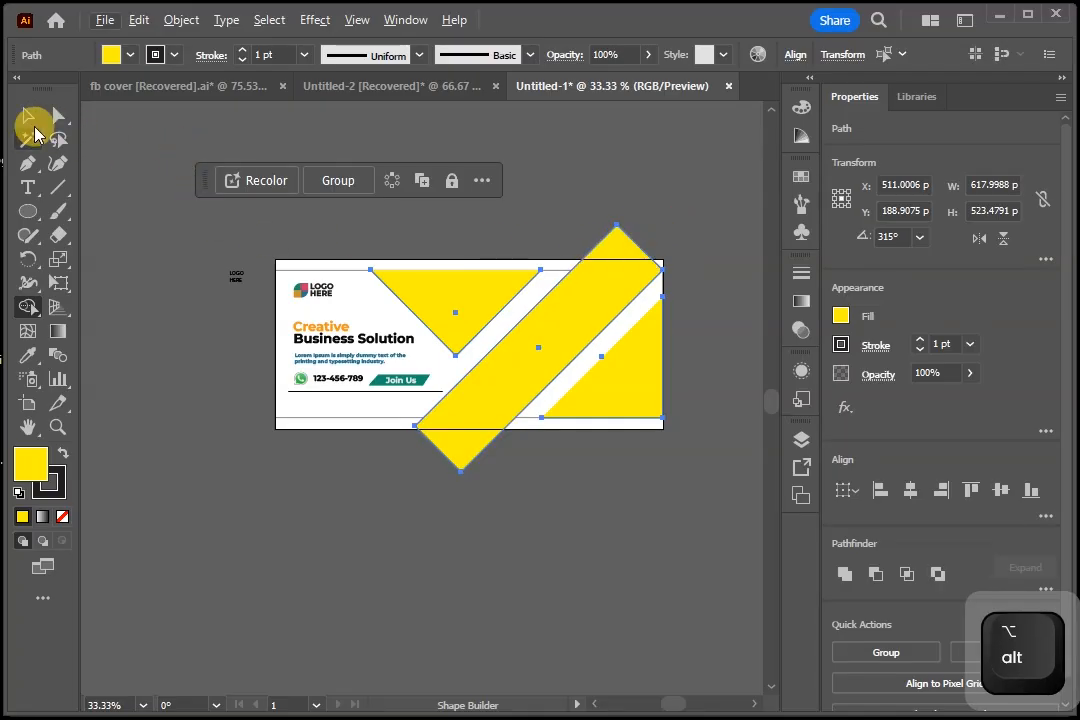
left_click(456, 643)
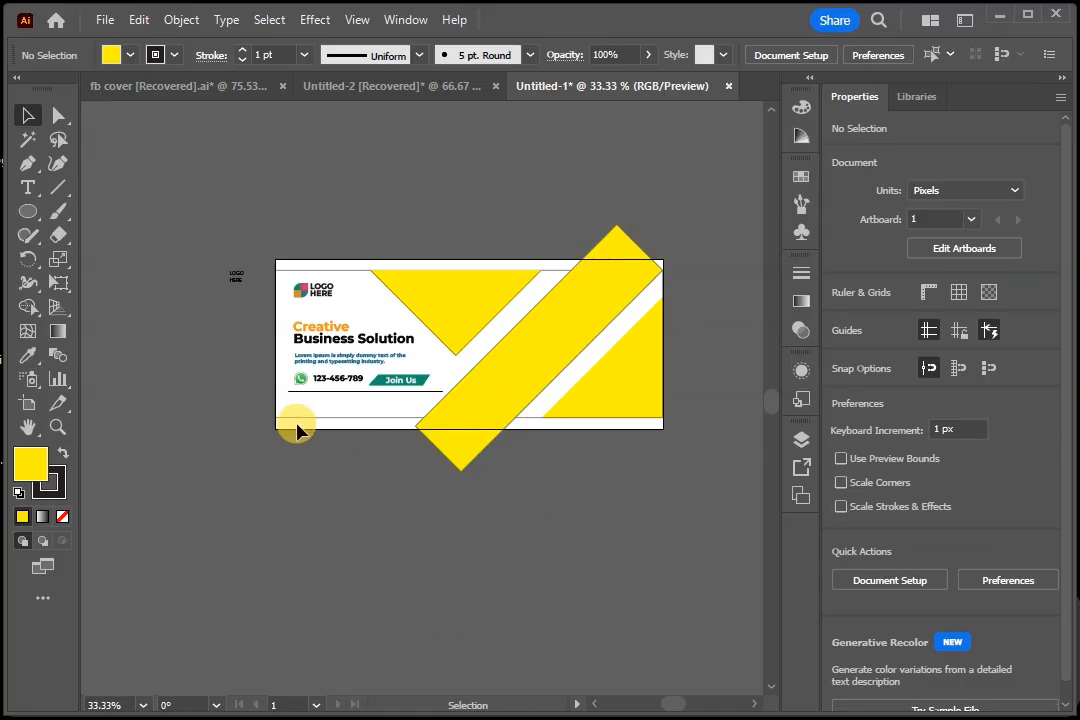
Unlock the white background rectangle behind the banner artwork.
left_click(360, 452, "ctrl+alt")
key("ctrl+alt+2")
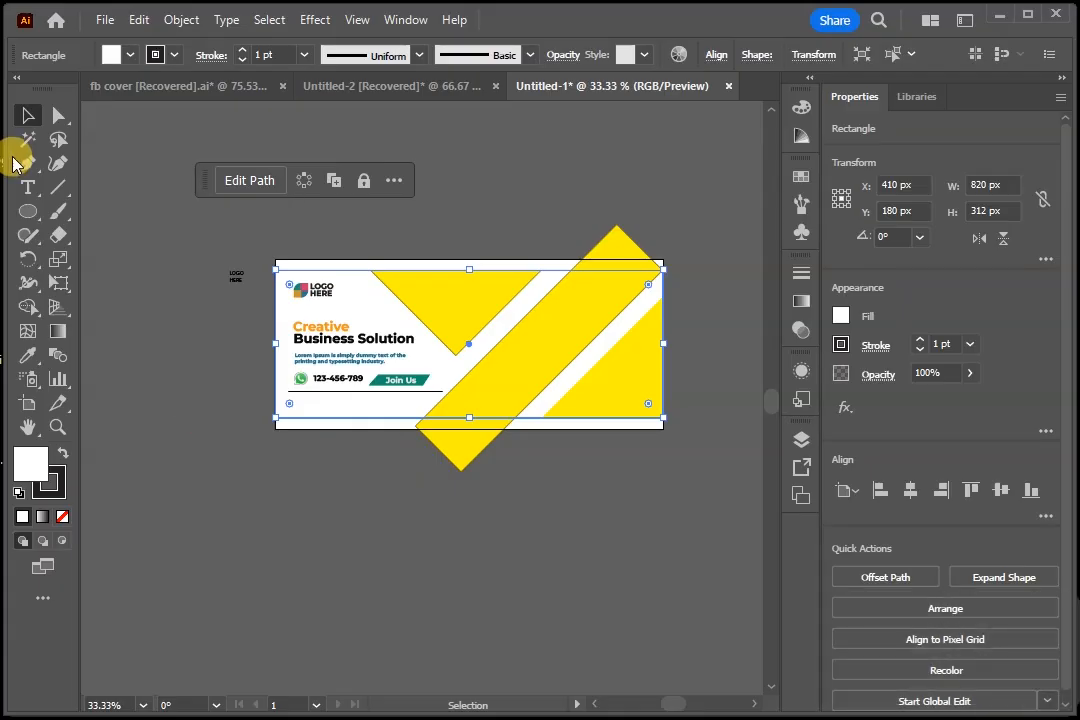
left_click(28, 115)
Trim the diagonal yellow stripe to the white background rectangle by removing both overhanging ends with the Shape Builder.
left_click(680, 198)
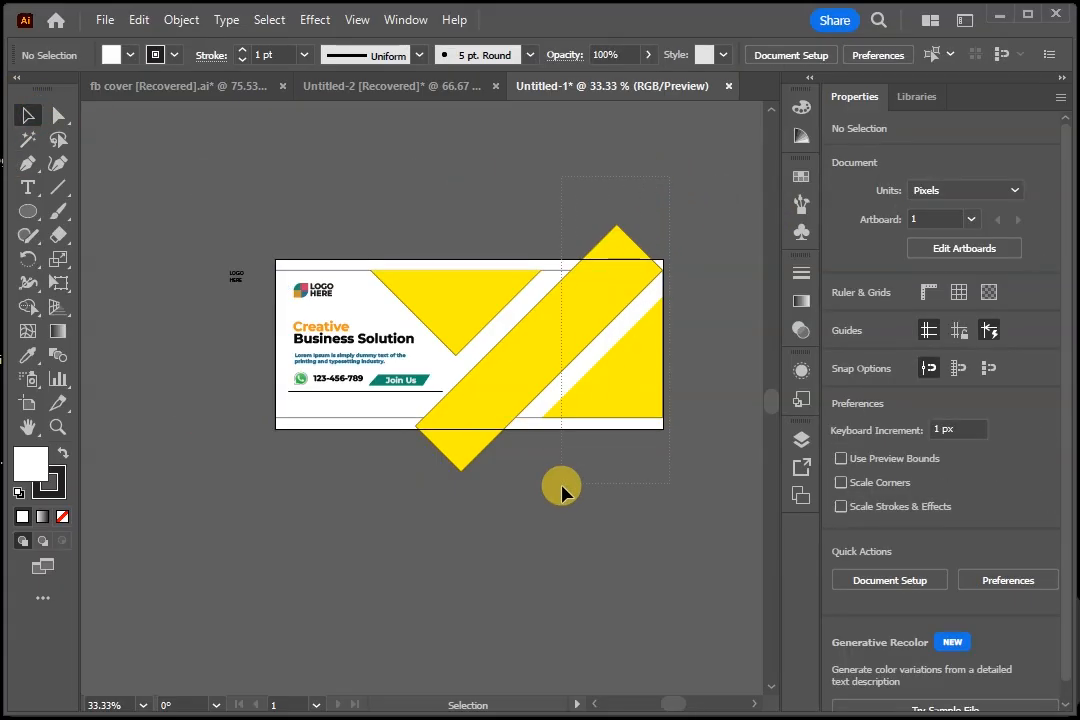
left_click(512, 407)
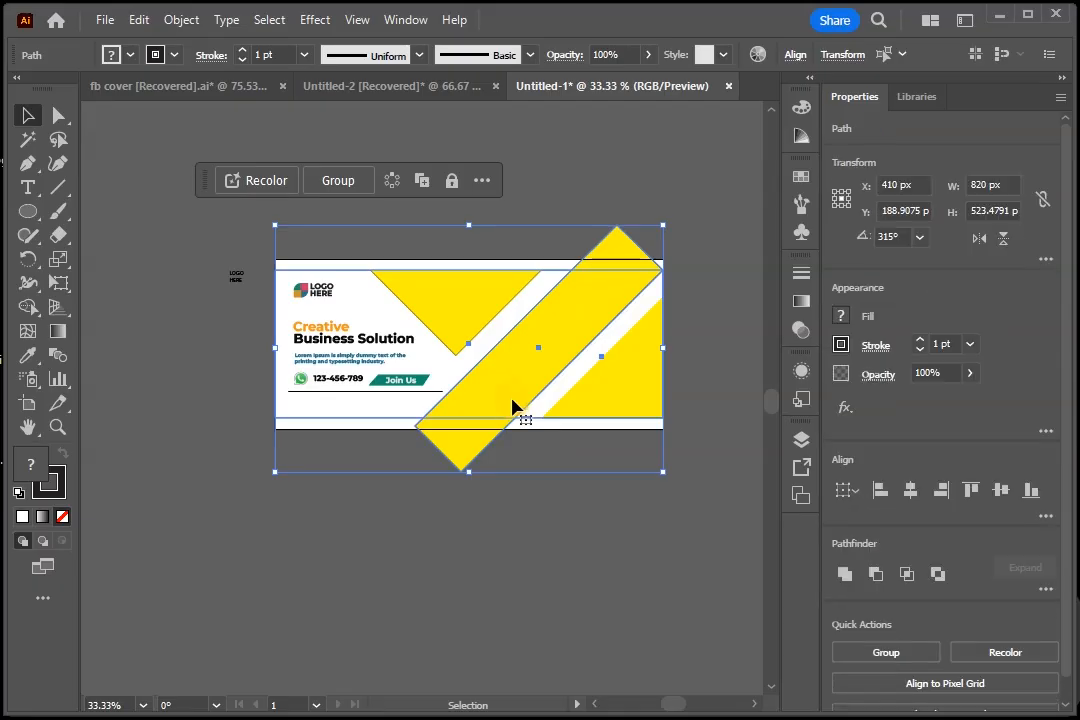
left_click(27, 308)
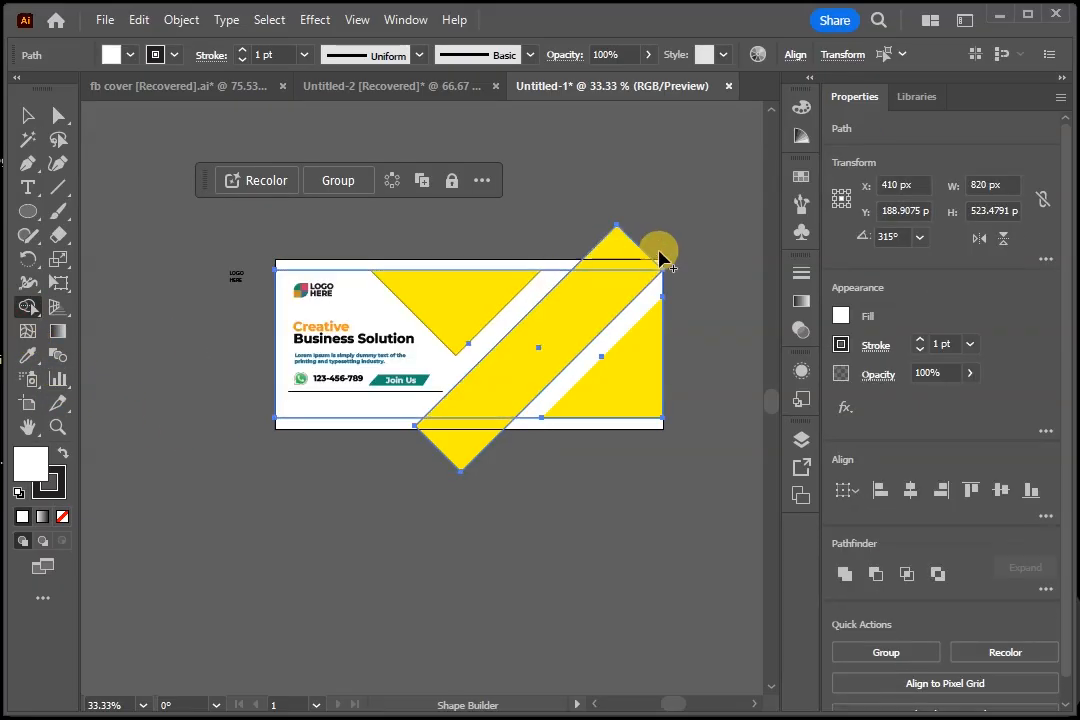
key("alt")
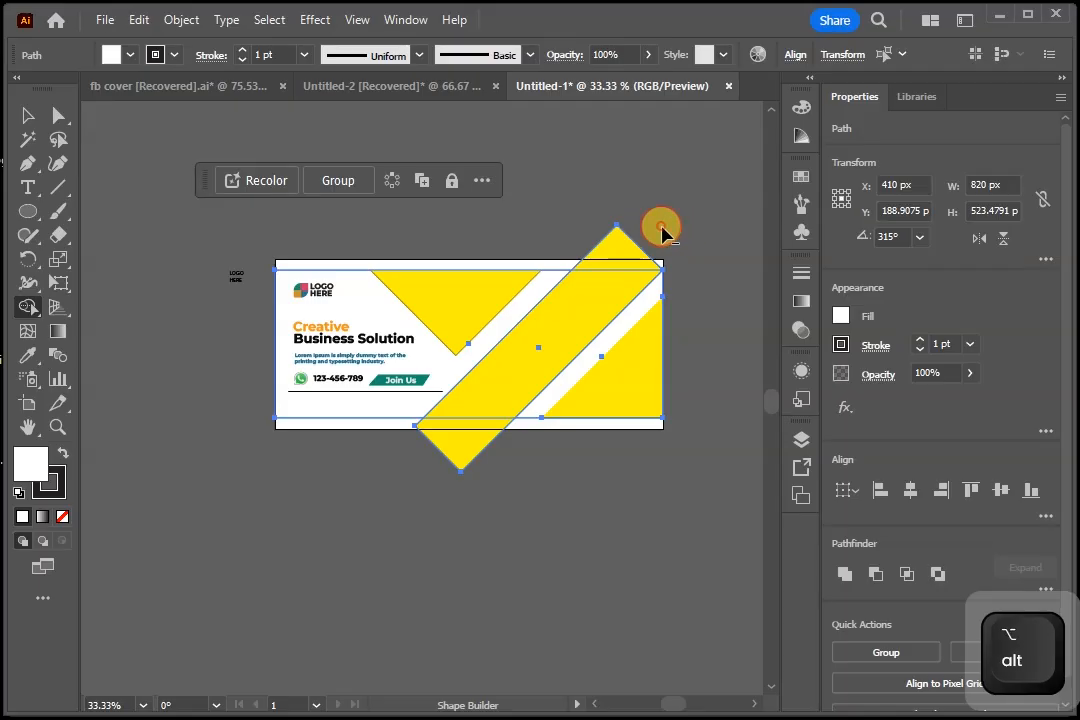
left_click(600, 246, "alt")
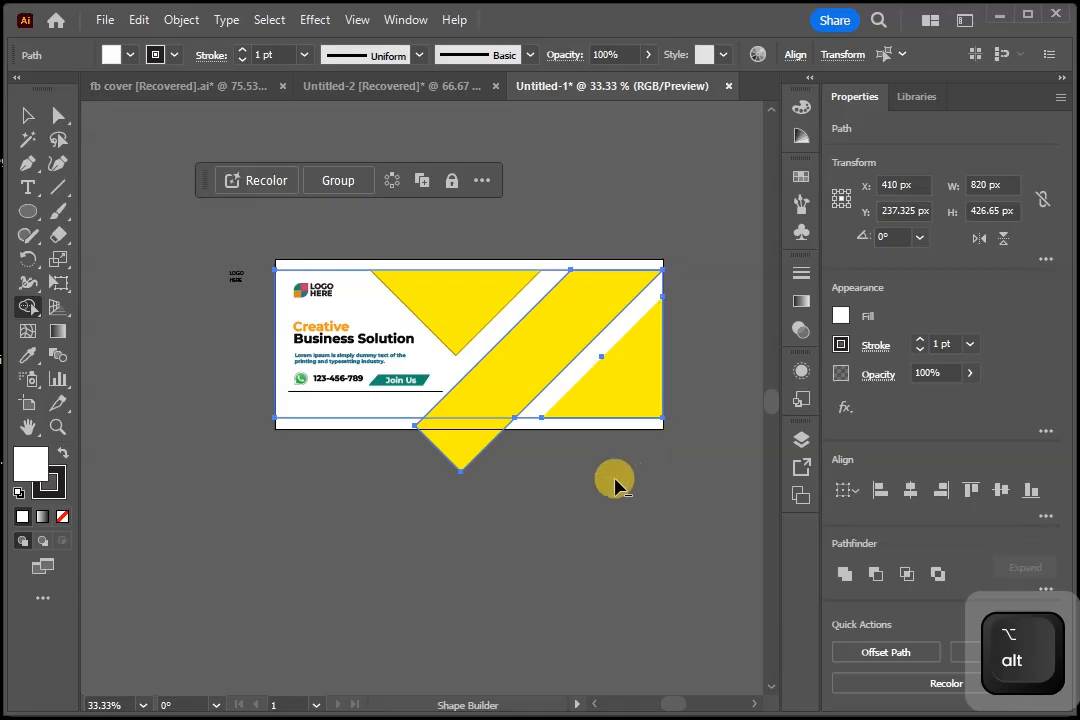
left_click_drag(545, 465, 422, 459)
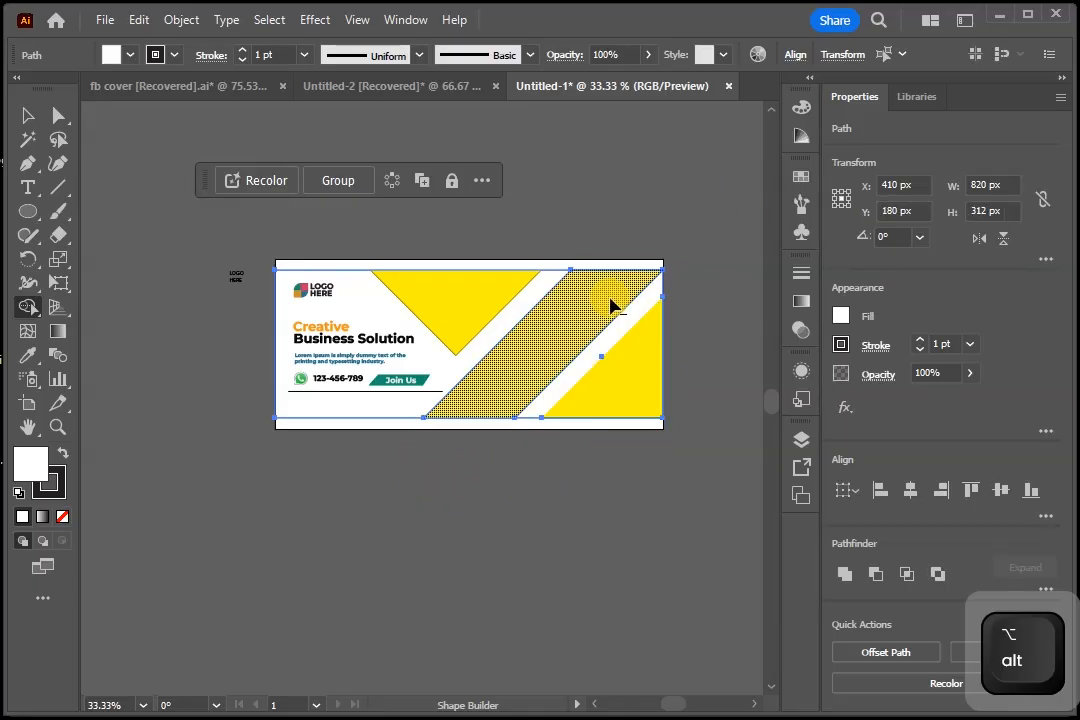
left_click(25, 117)
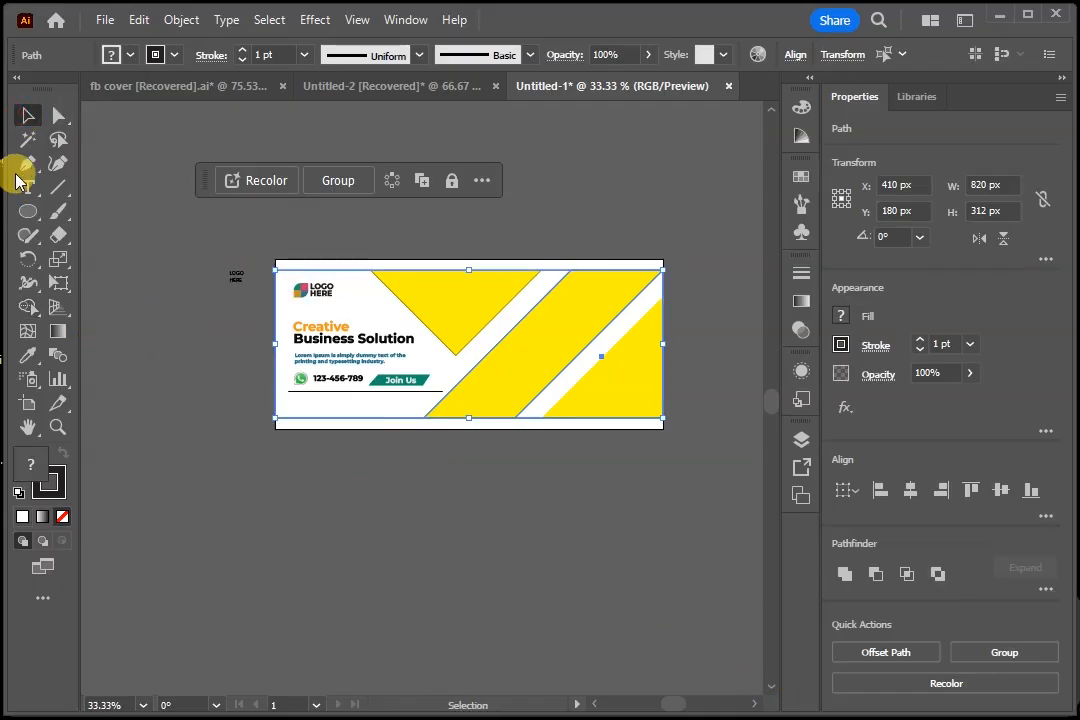
left_click(58, 427)
left_click(445, 408)
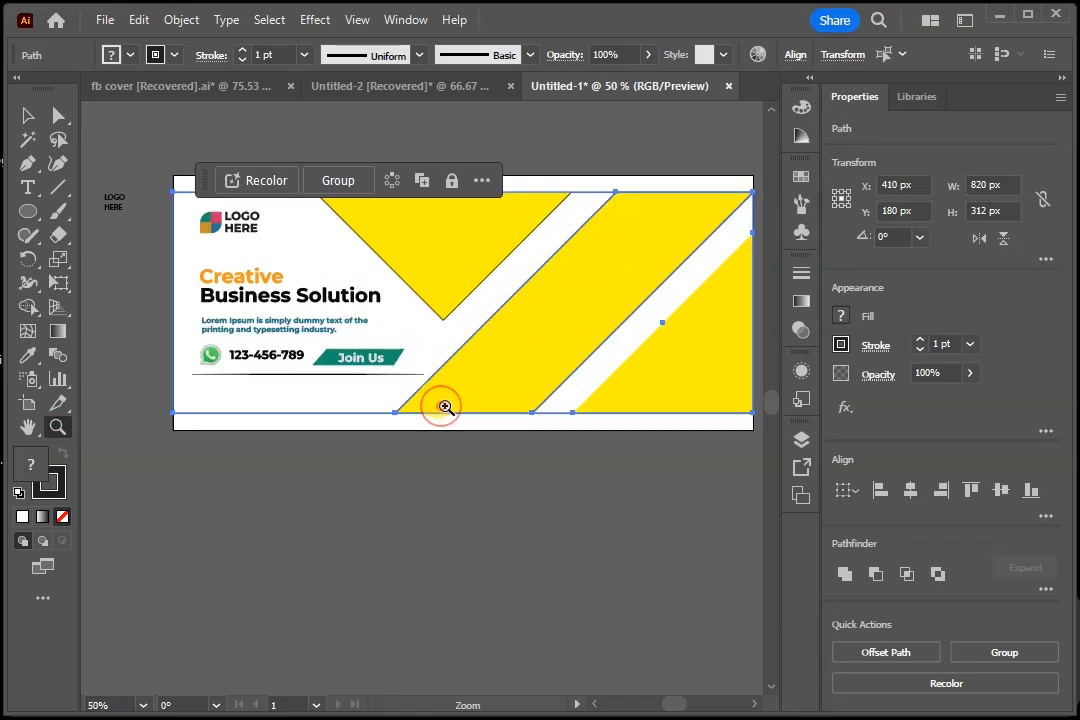
left_click_drag(206, 181, 149, 119)
key("space")
left_click_drag(458, 427, 424, 412)
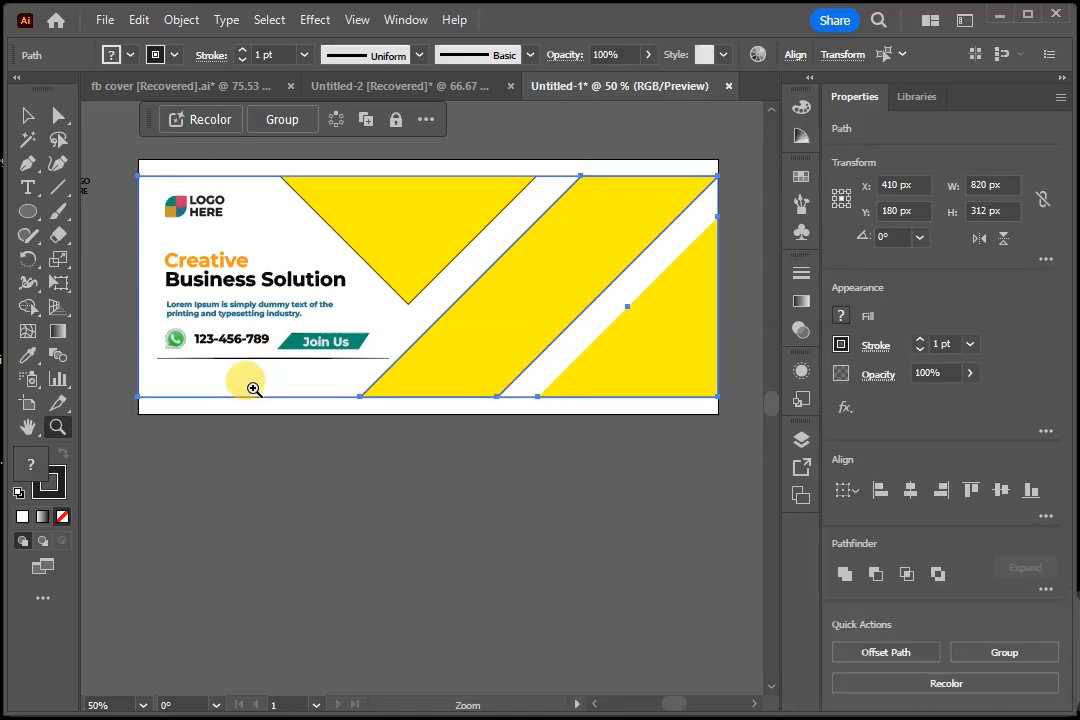
left_click(28, 117)
left_click(313, 604)
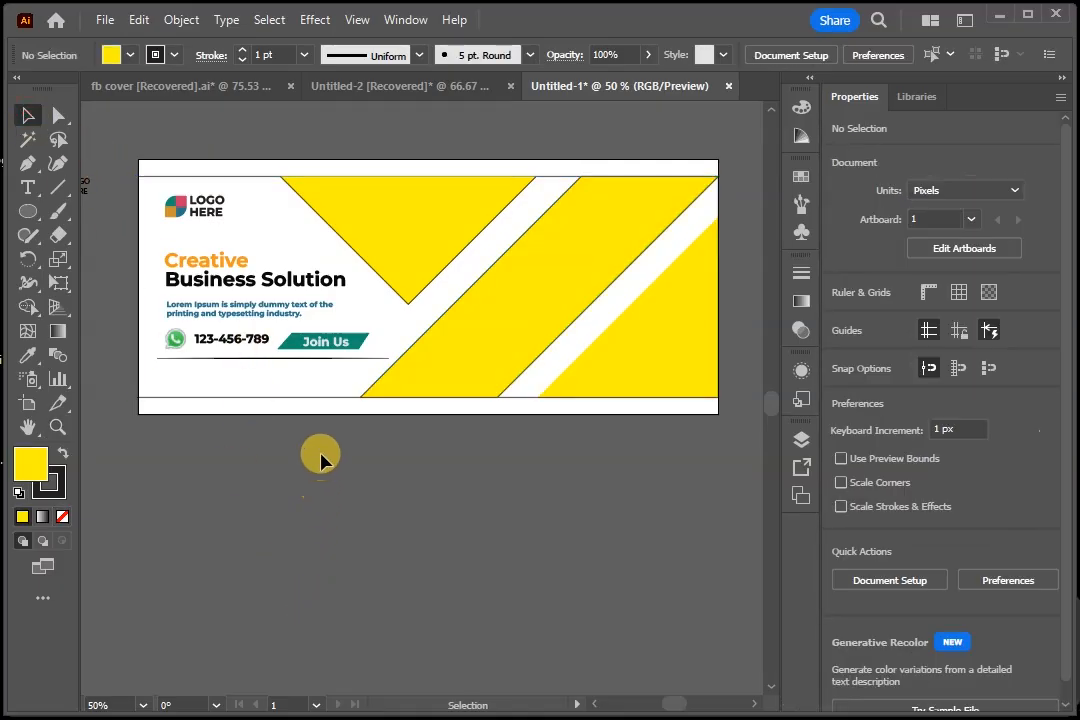
left_click(298, 400)
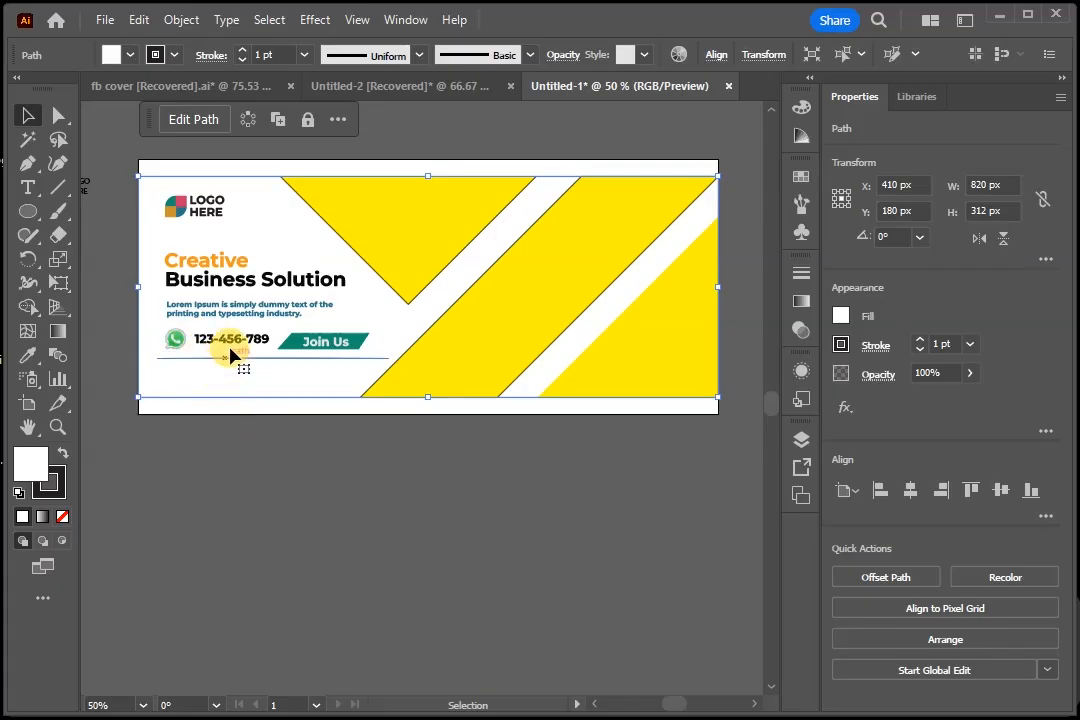
Create a 100 × 50 px rectangle in the empty area below the artboard.
left_click(60, 190)
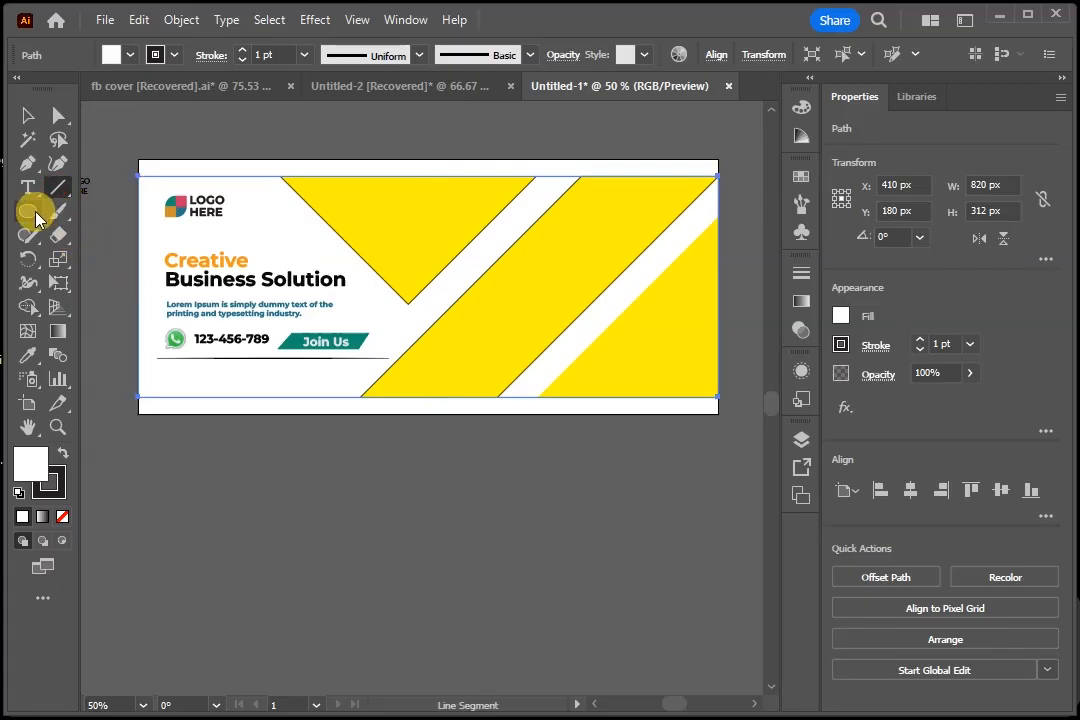
left_click(36, 217)
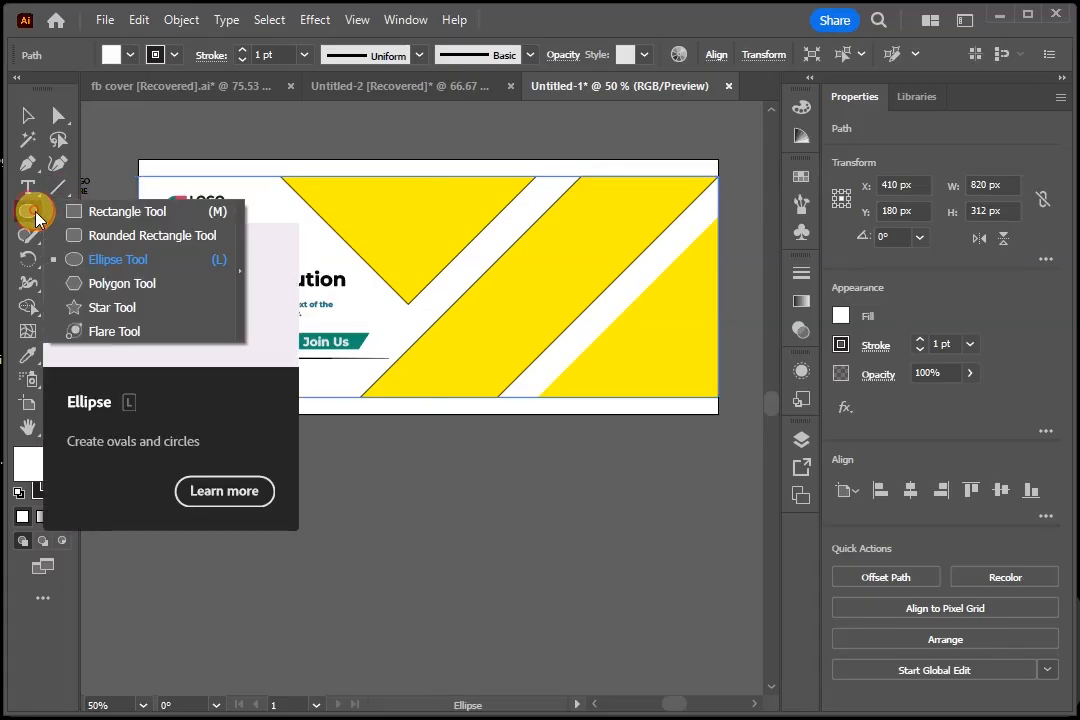
left_click(105, 213)
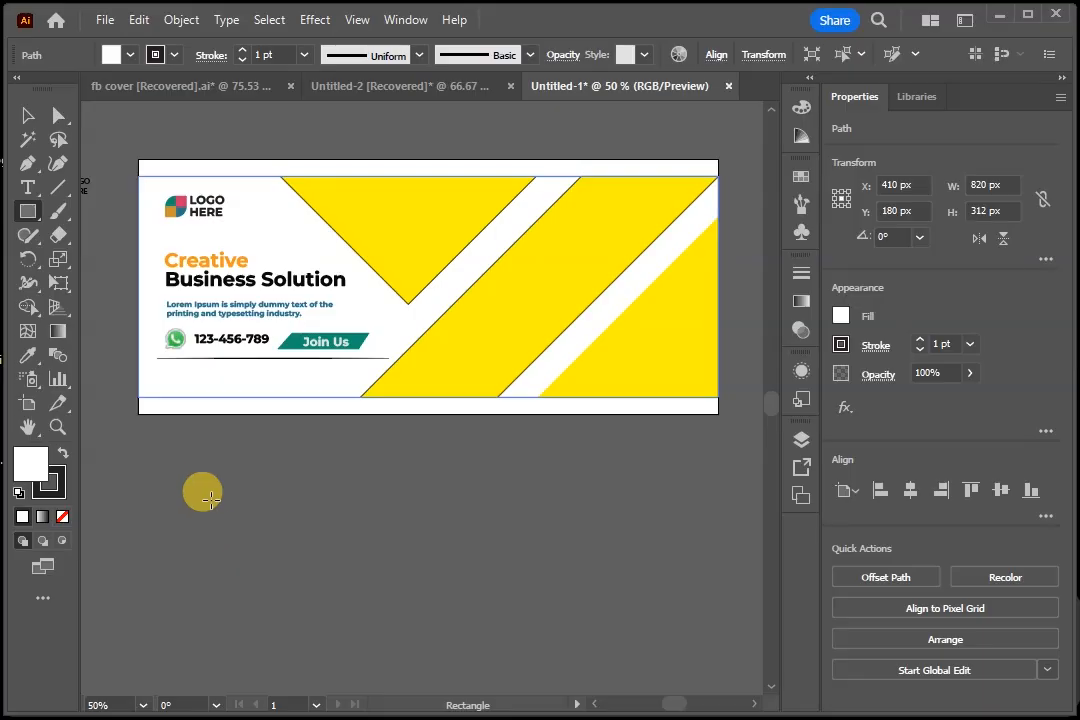
left_click(247, 476)
left_click_drag(452, 253, 520, 310)
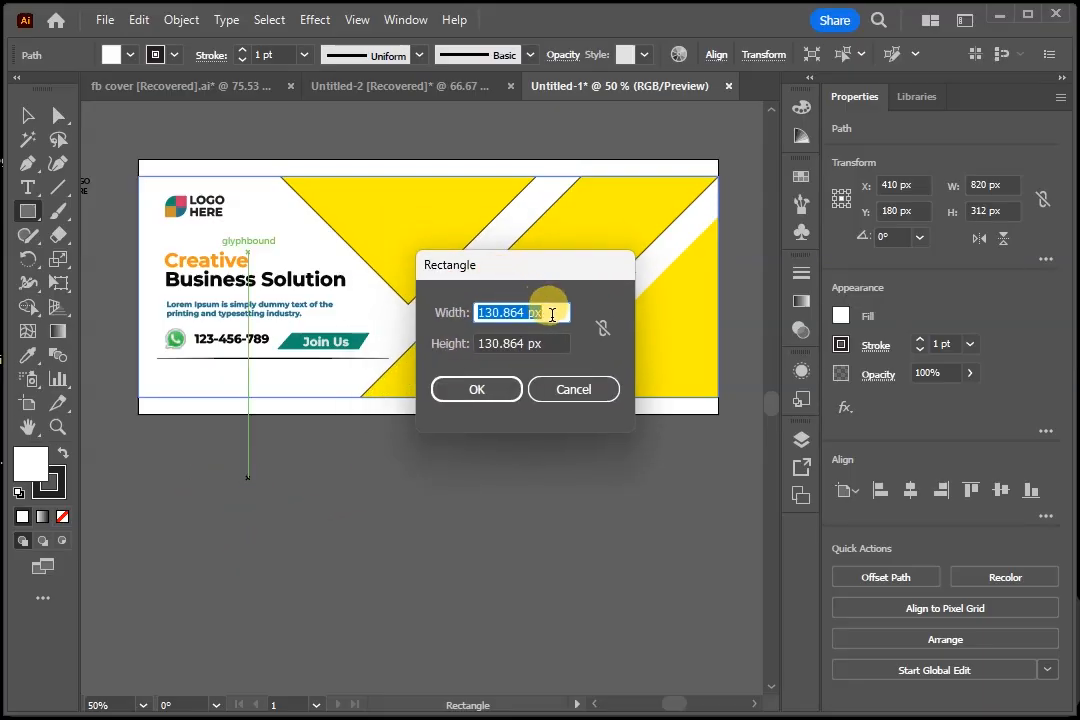
left_click_drag(549, 315, 441, 319)
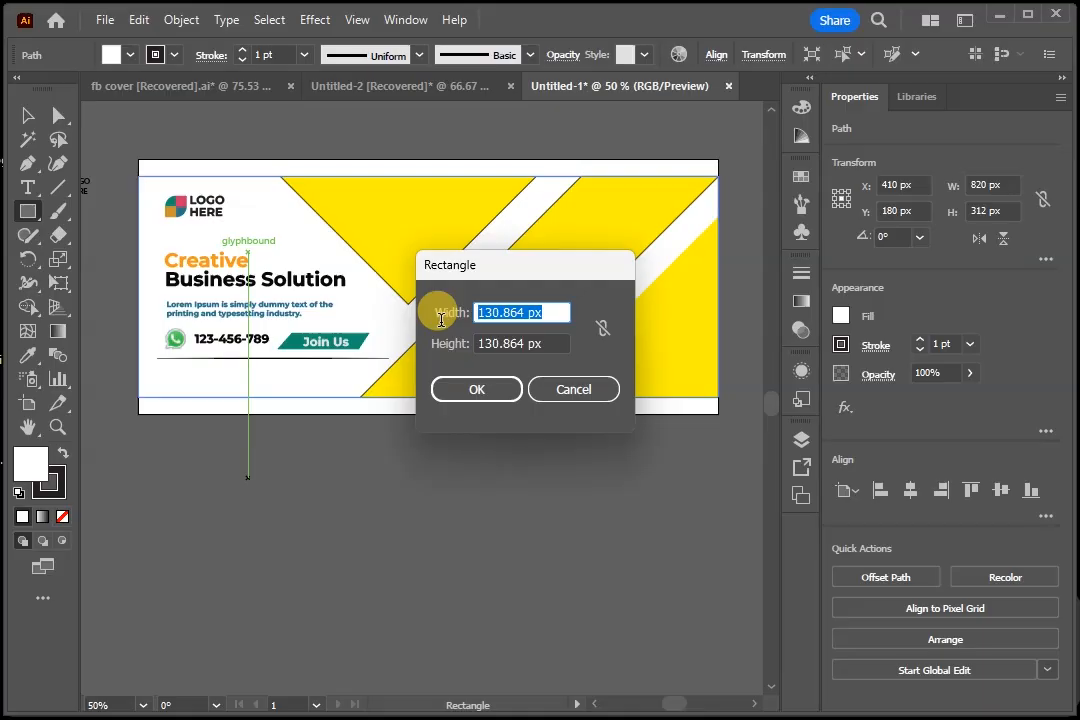
type("100")
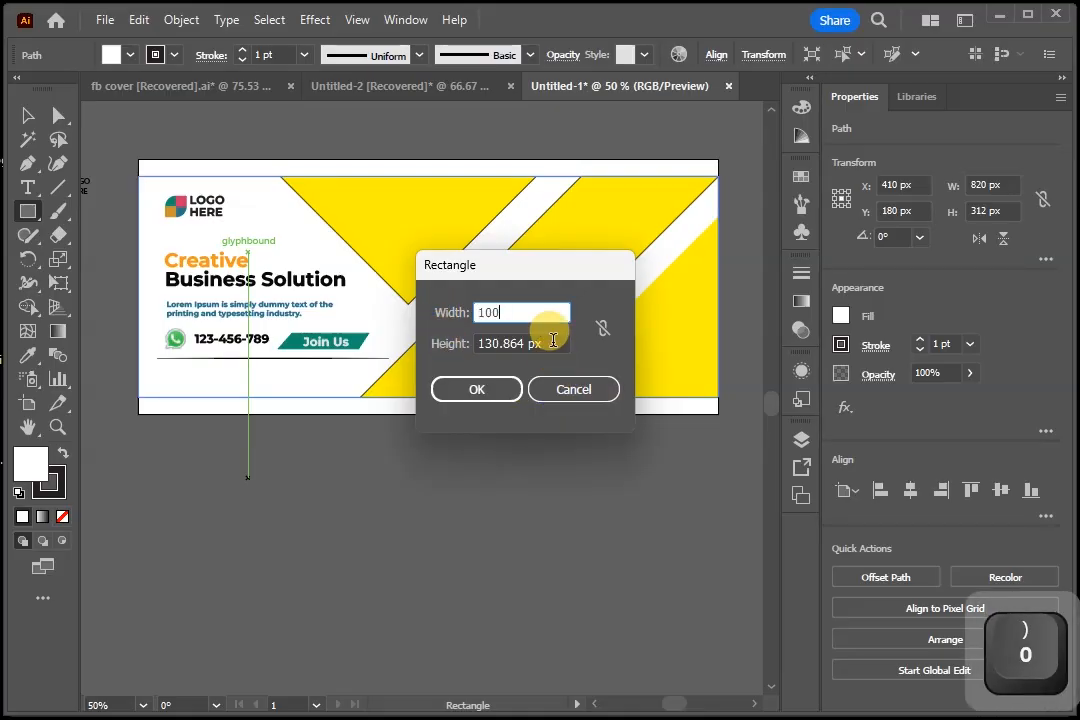
left_click_drag(553, 340, 458, 346)
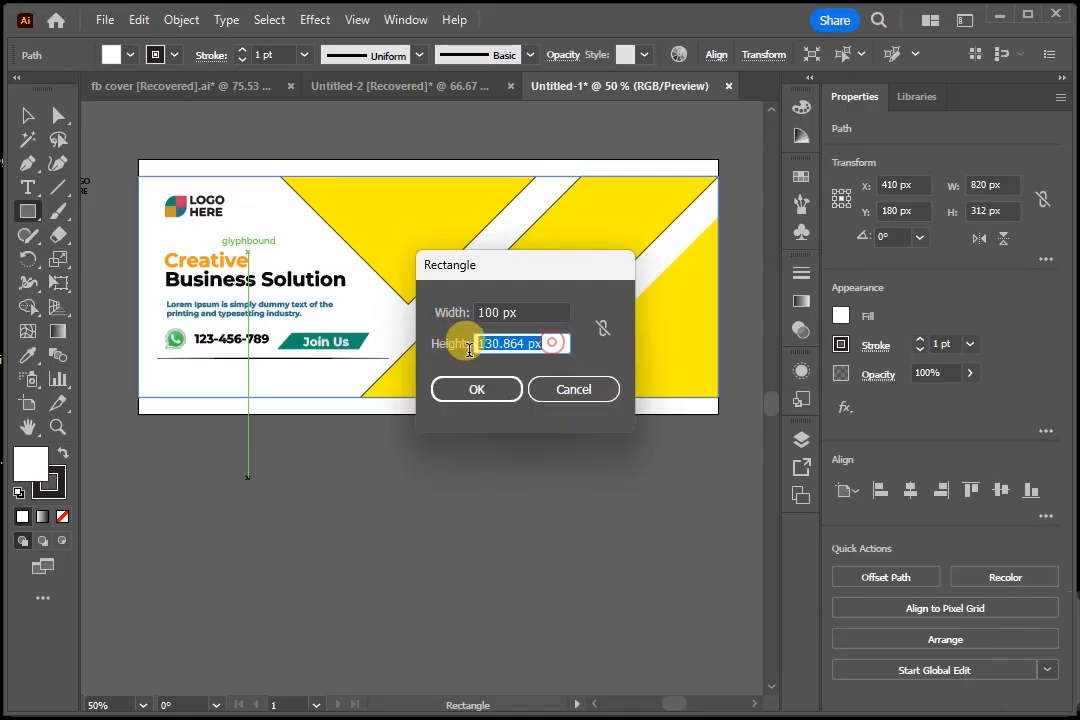
type("50")
left_click(480, 390)
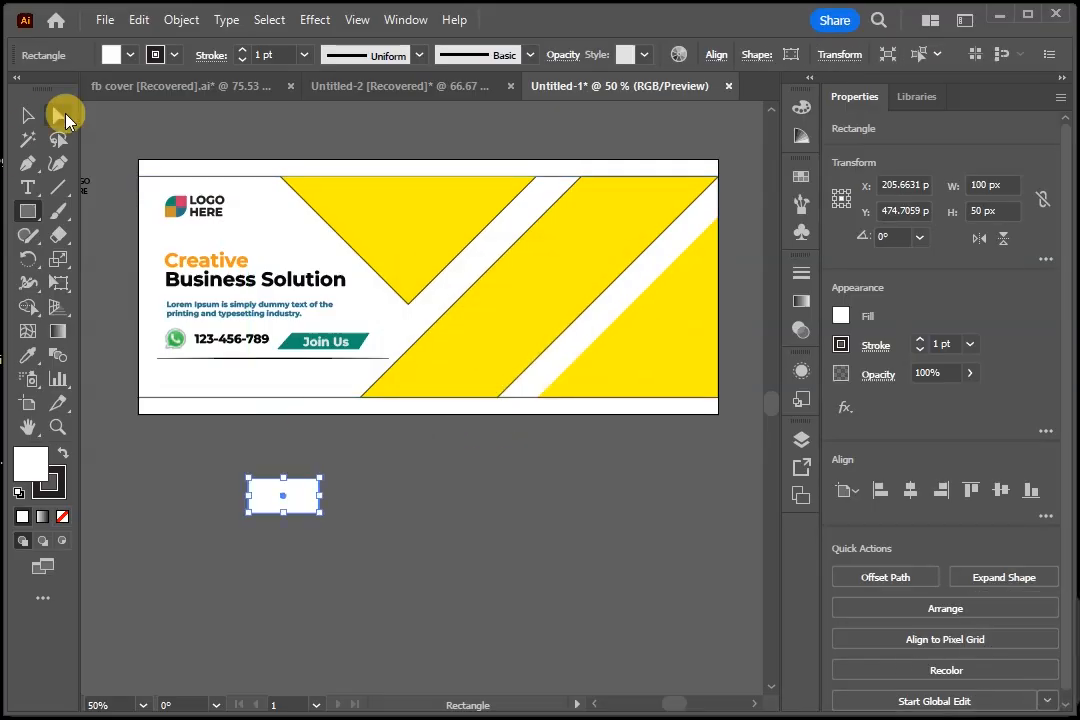
Place the small rectangle between the contact row's line and the background's lower edge, and fill it with green.
left_click(27, 115)
left_click_drag(303, 508, 214, 393)
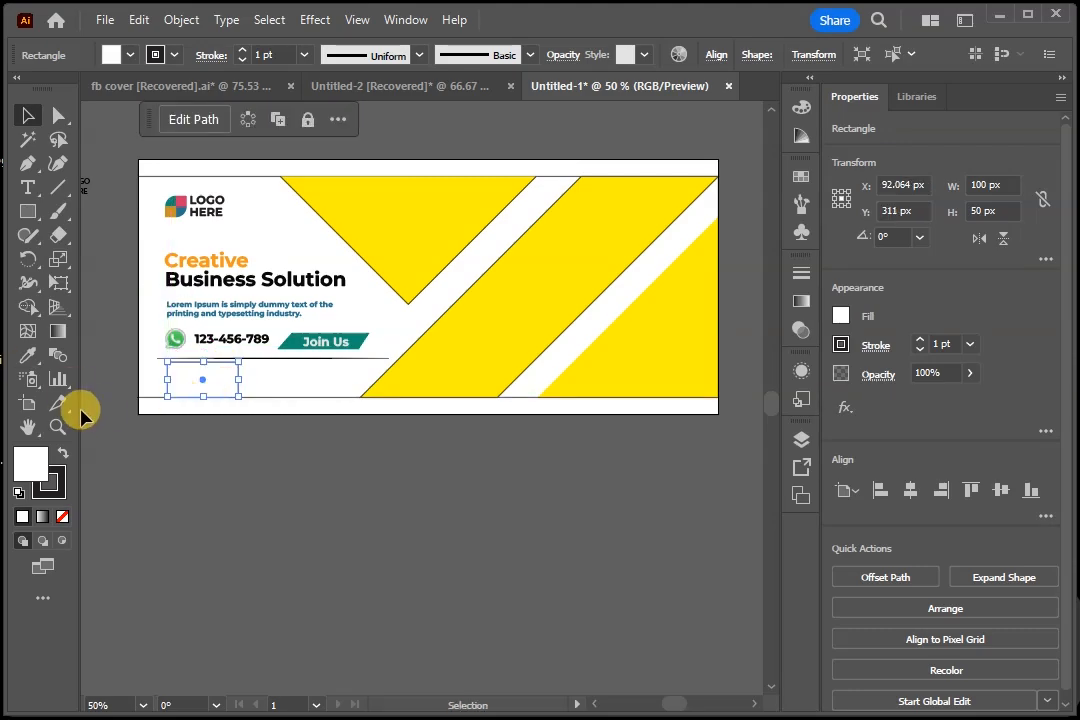
left_click(58, 426)
left_click(180, 397)
left_click(450, 370)
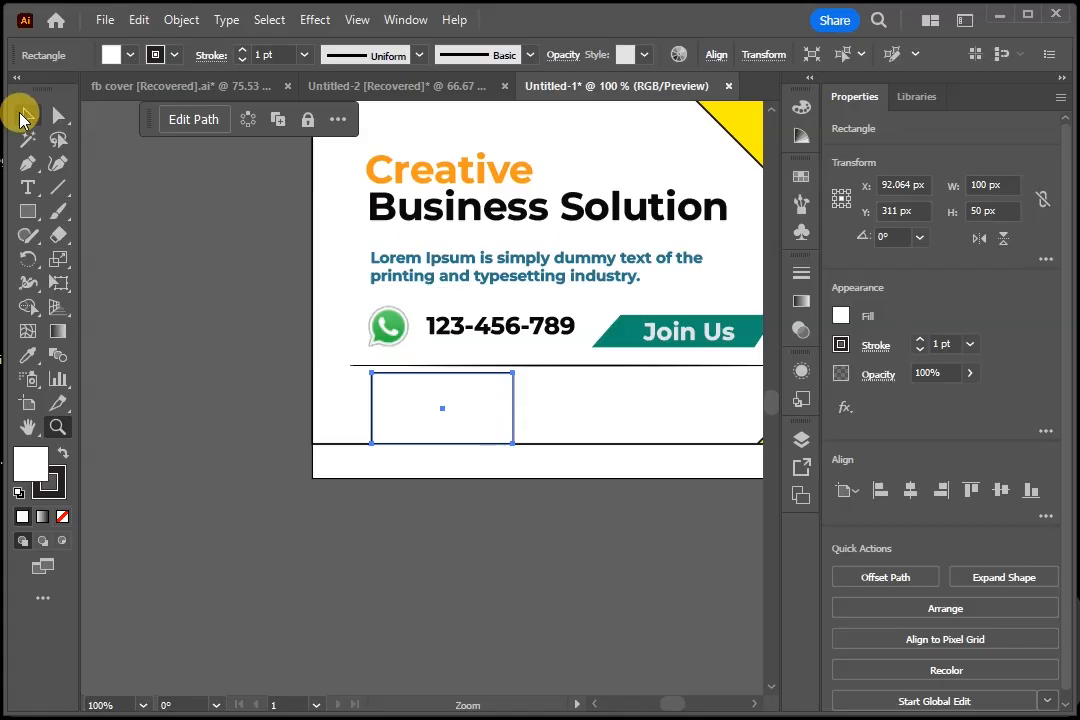
left_click(25, 116)
left_click(840, 315)
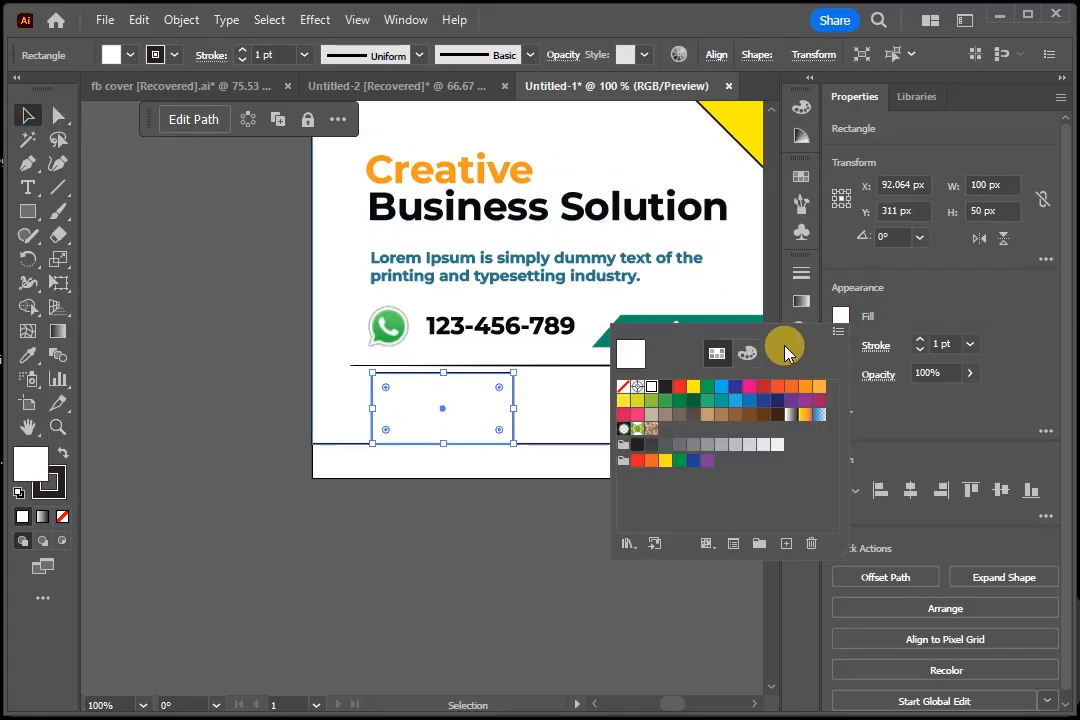
left_click(707, 386)
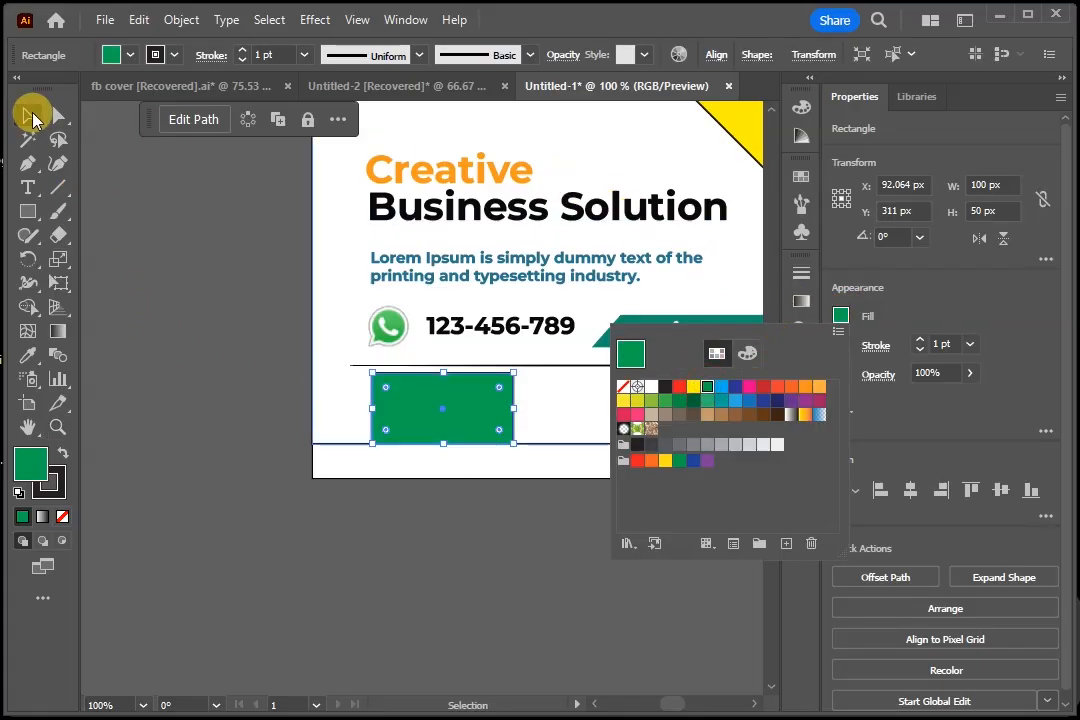
left_click(33, 118)
left_click(135, 292)
left_click(481, 400)
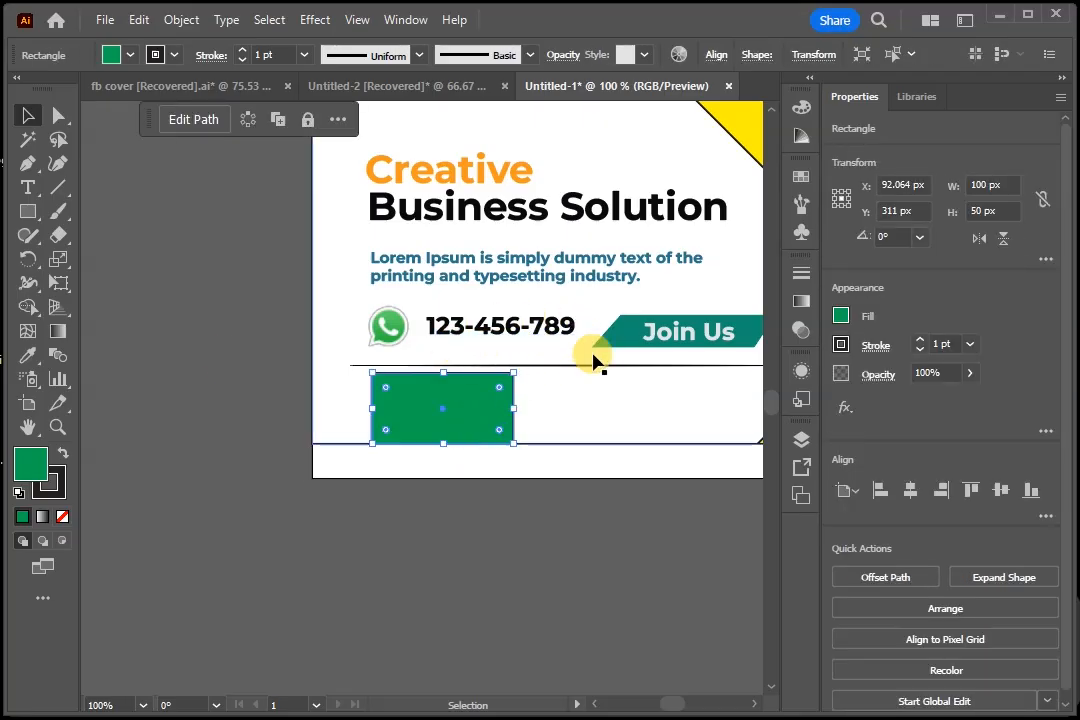
Delete the green rectangle and the black line beneath the contact row.
key("space")
left_click_drag(512, 441, 350, 393)
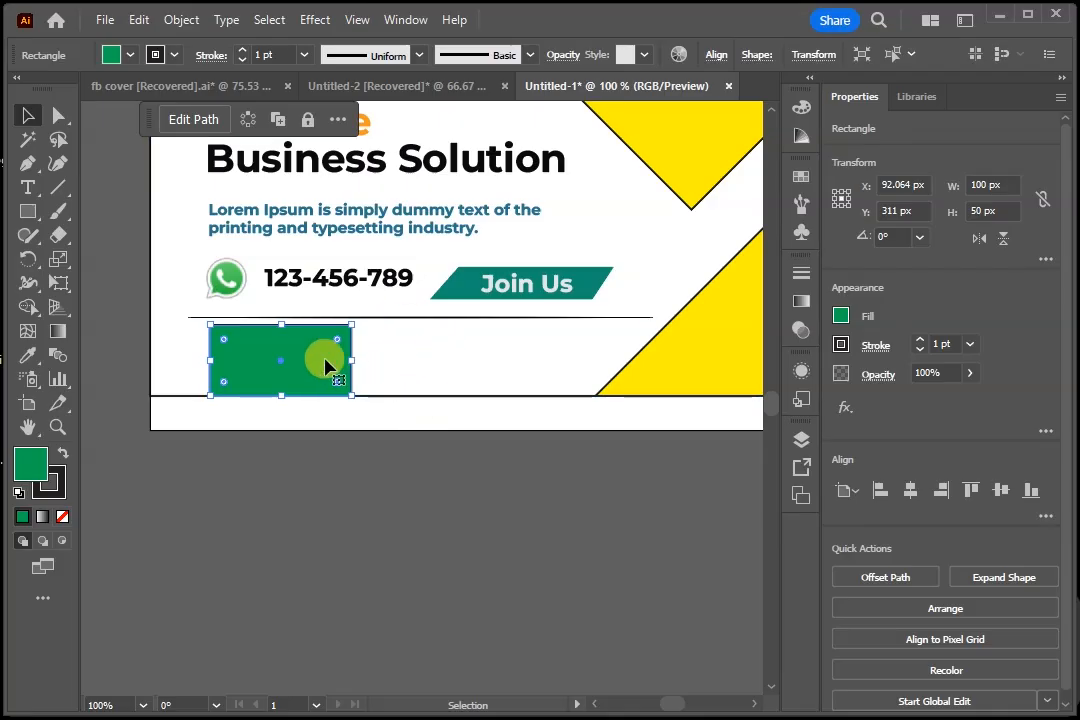
key("Delete")
left_click_drag(451, 359, 422, 475)
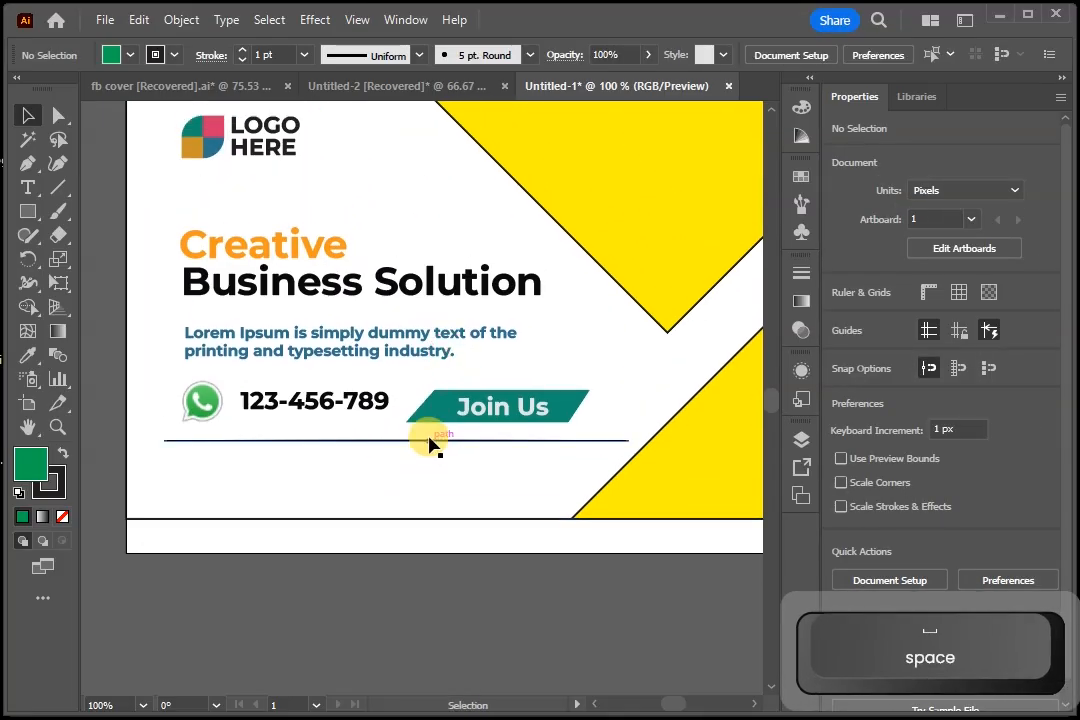
left_click(425, 441)
key("Delete")
Inspect the WhatsApp icon and the phone number text by selecting each in turn.
left_click(210, 405)
left_click(202, 406)
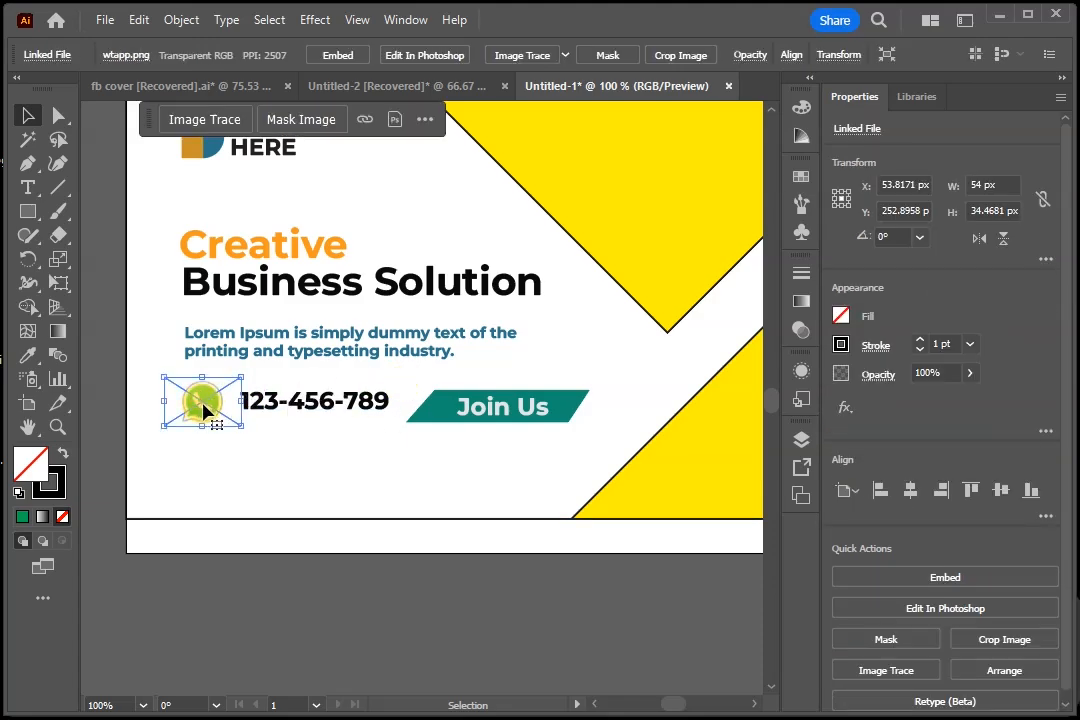
left_click(320, 413)
key("space")
mouse_move(322, 490)
left_mouse_down()
mouse_move(328, 550)
mouse_move(301, 472)
mouse_move(313, 470)
left_mouse_up()
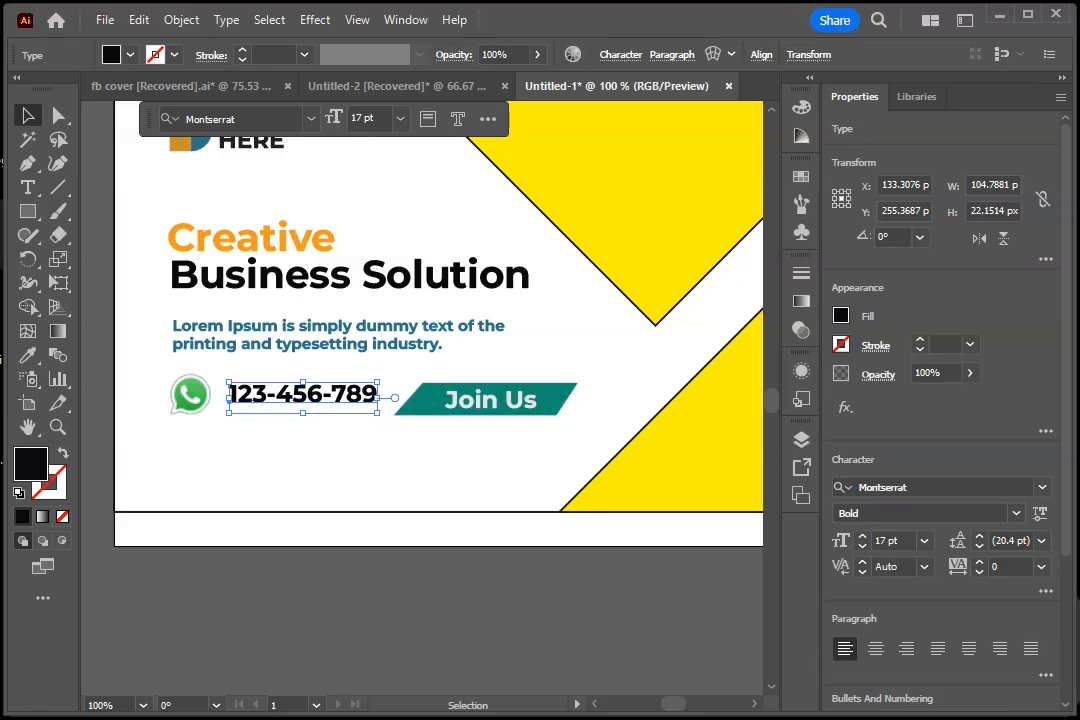
Draw a black rectangle about 209 × 34 px below the contact row and slant it into a parallelogram with Free Transform.
left_click_drag(180, 449, 477, 497)
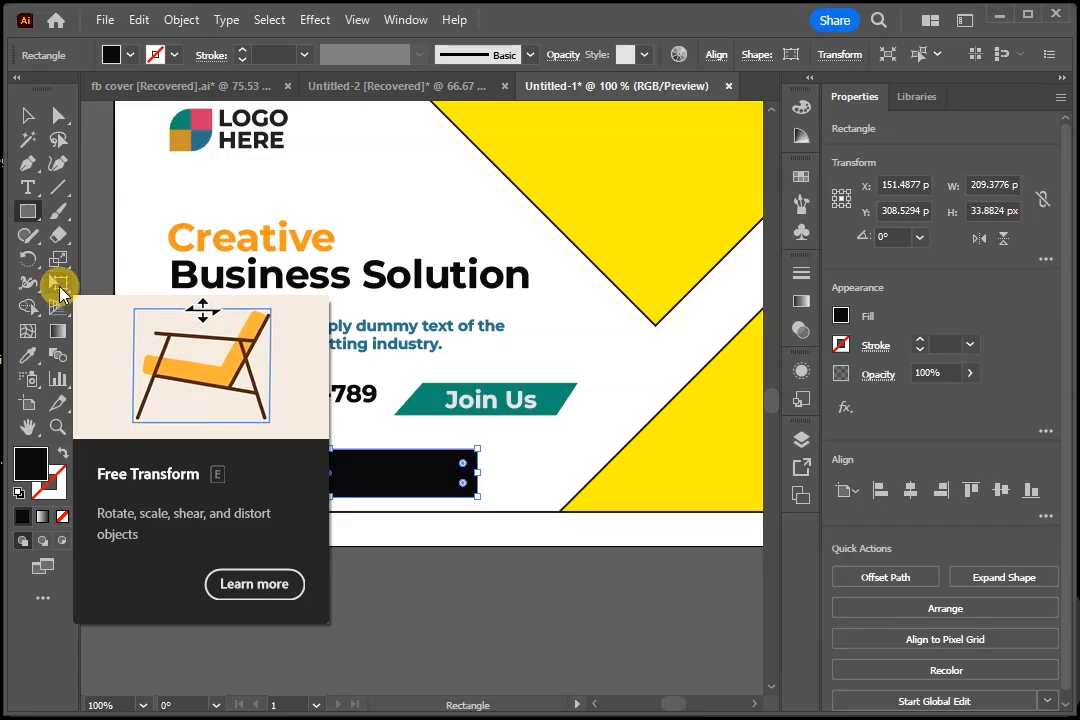
left_click(60, 288)
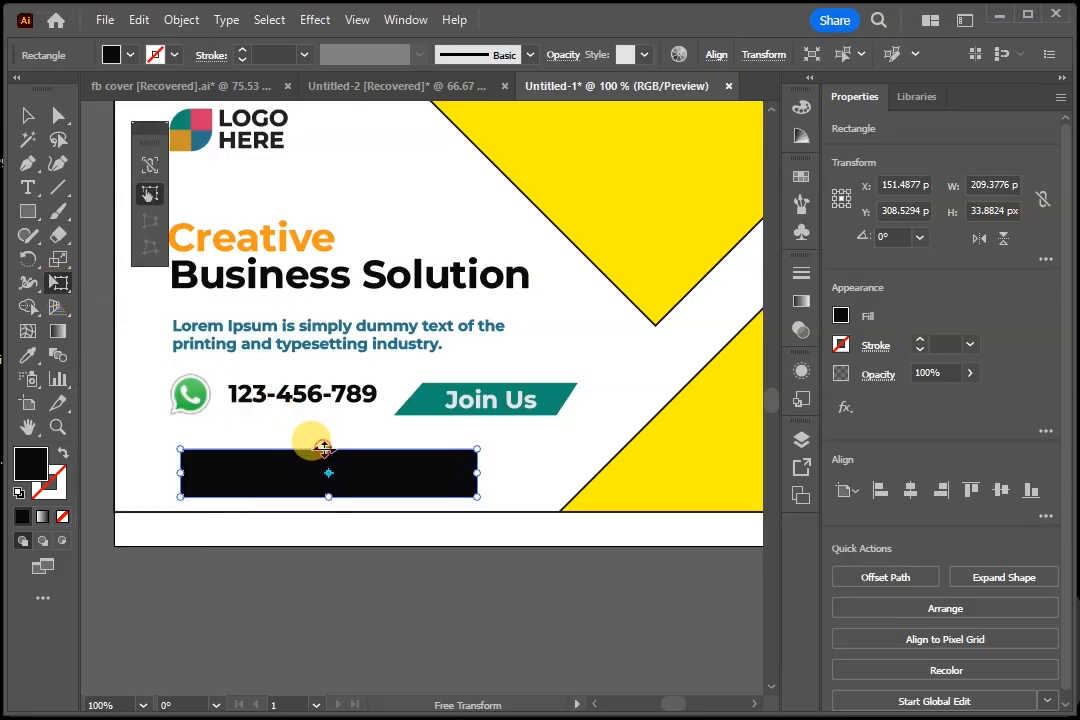
left_click_drag(325, 449, 368, 456)
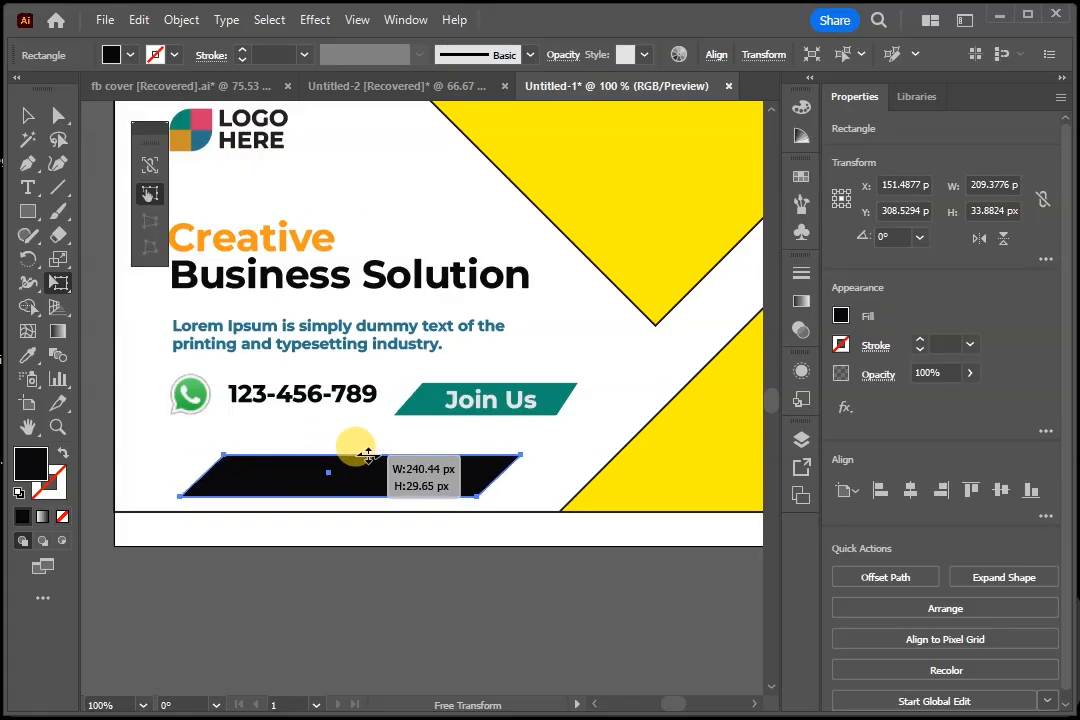
left_click_drag(368, 456, 368, 455)
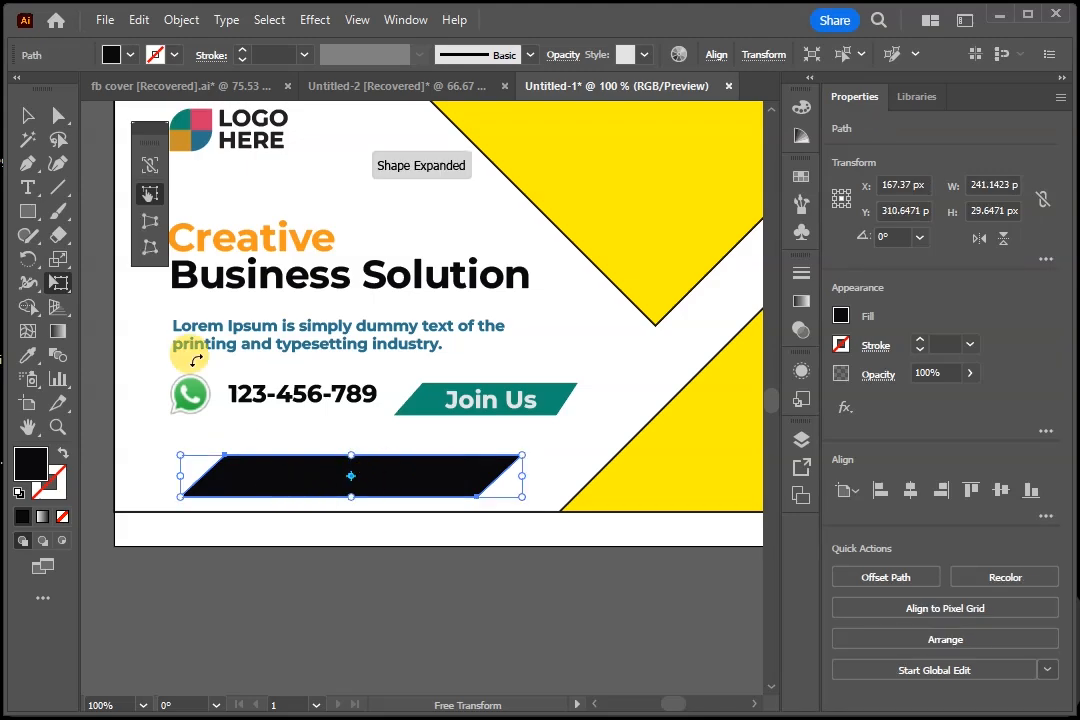
left_click(28, 115)
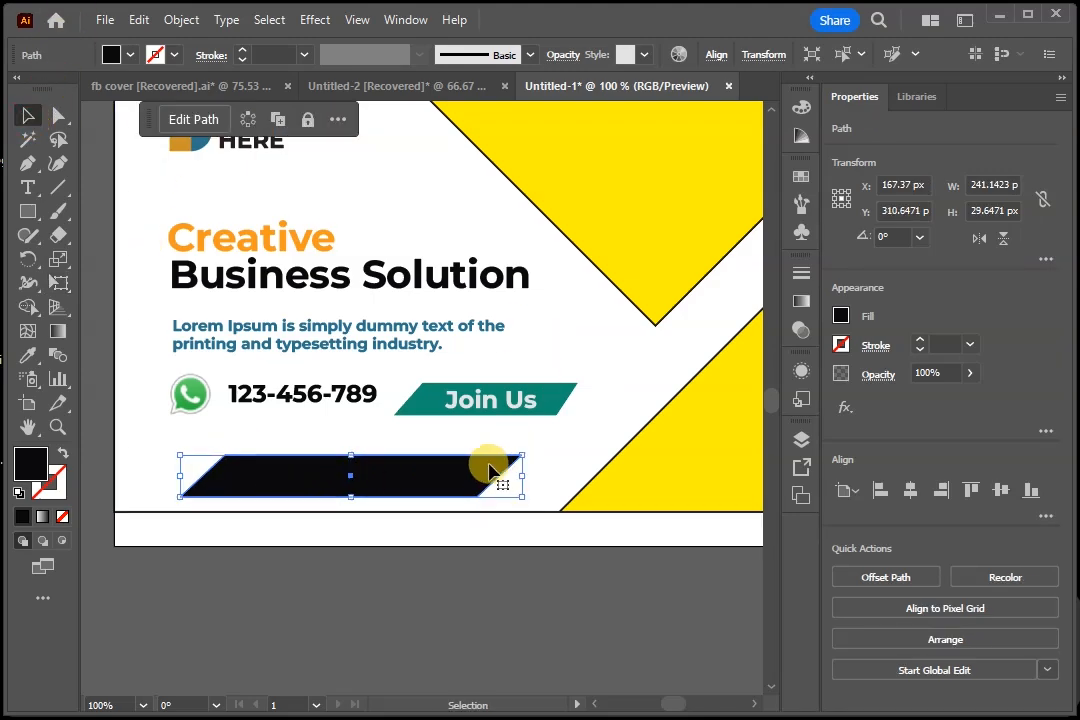
Delete the black parallelogram below the contact row.
key("Delete")
key("space")
left_click_drag(511, 361, 482, 386)
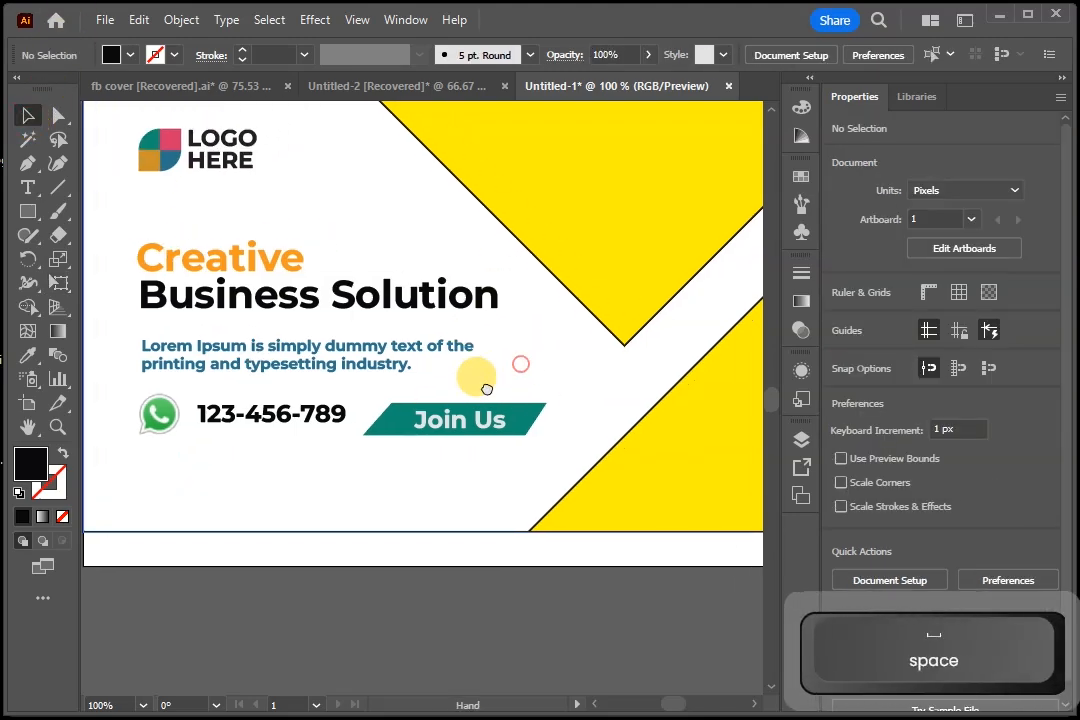
key("ctrl+minus")
key("ctrl+minus")
key("ctrl+minus")
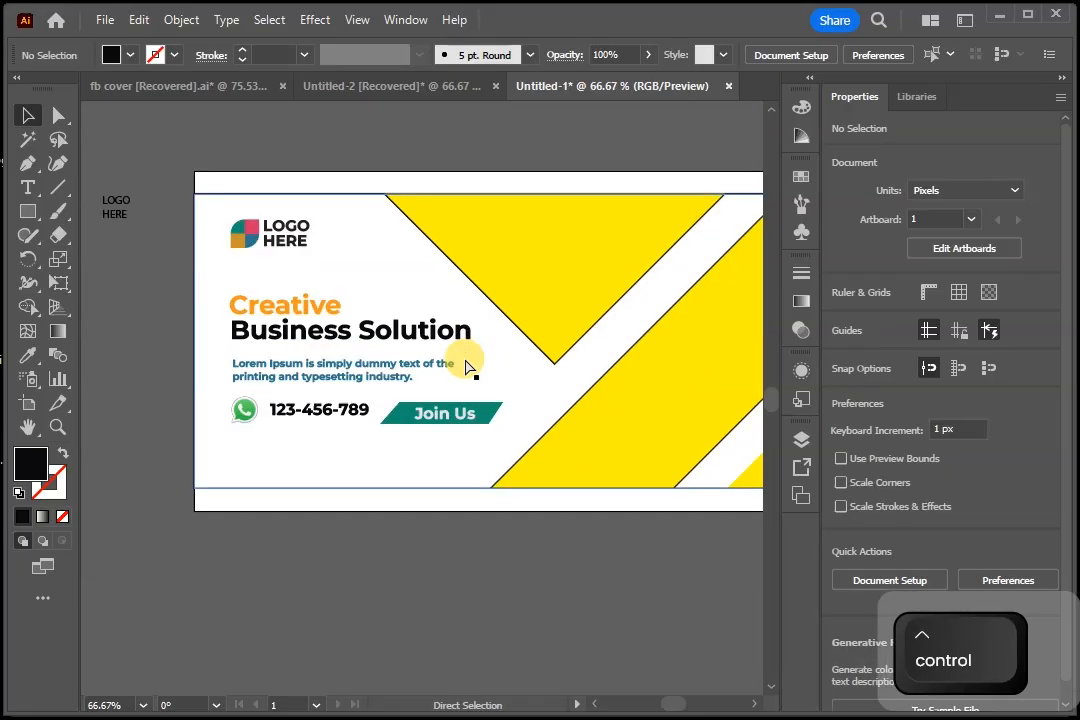
Delete the stray LOGO HERE text outside the artboard.
left_click_drag(212, 229, 285, 386)
key("Delete")
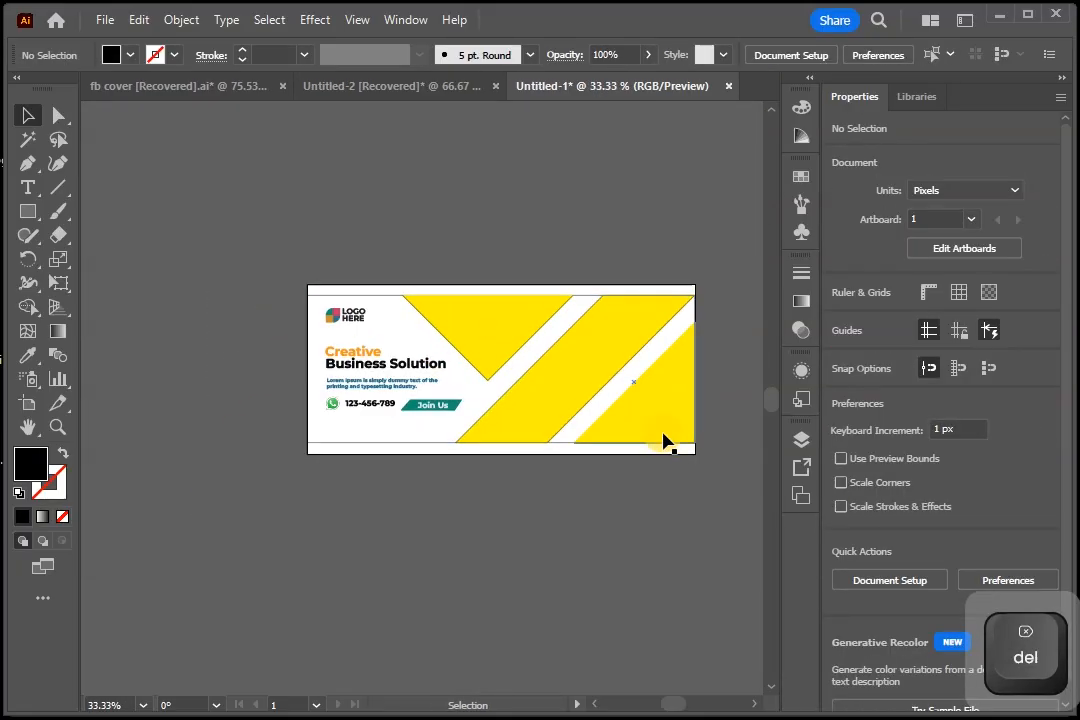
Copy the office meeting photo from the Untitled-2 document and paste it into the Untitled-1 banner document.
left_click(386, 84)
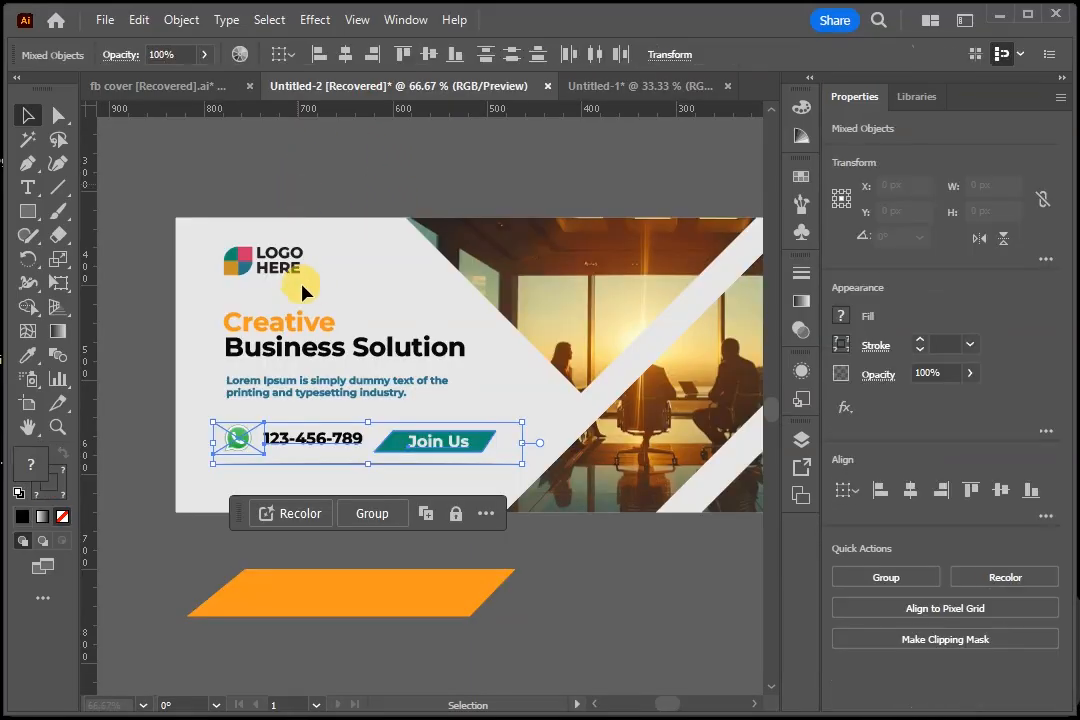
left_click_drag(276, 242, 496, 438)
left_click_drag(277, 295, 350, 482)
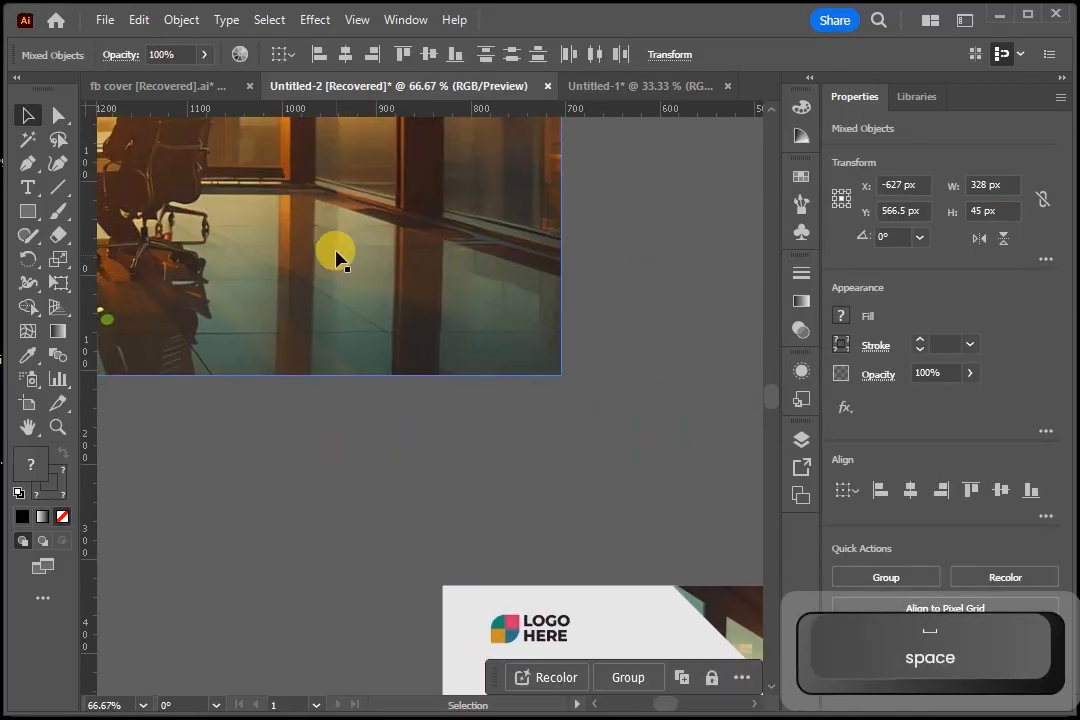
left_click(336, 250)
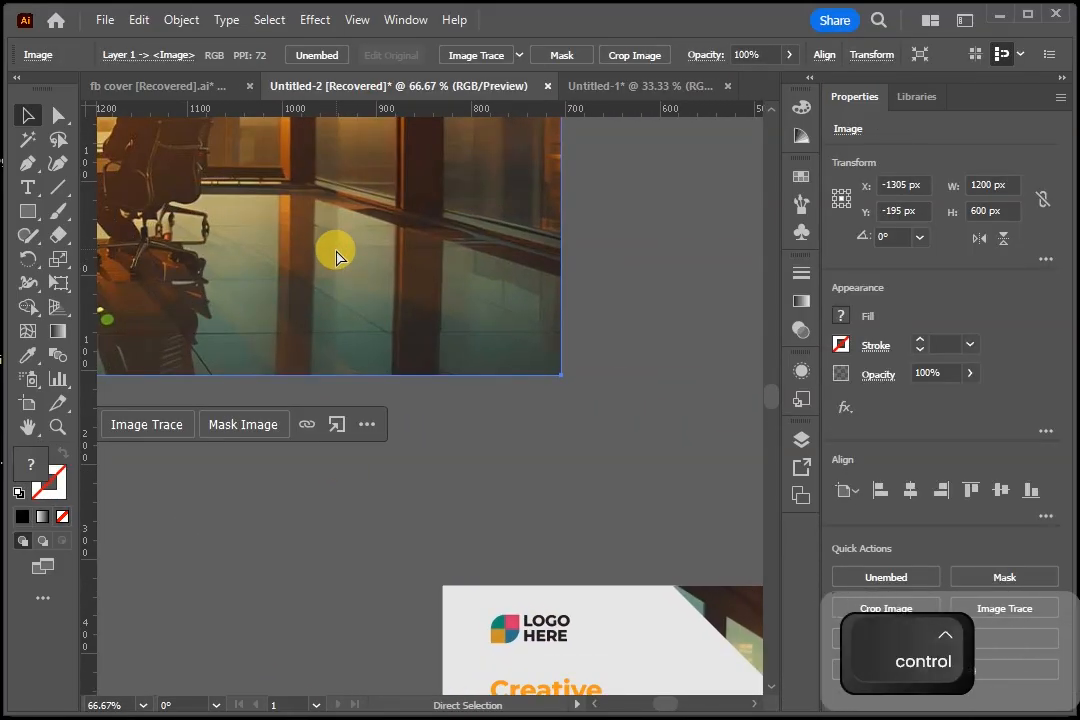
key("ctrl+c")
left_click(625, 88)
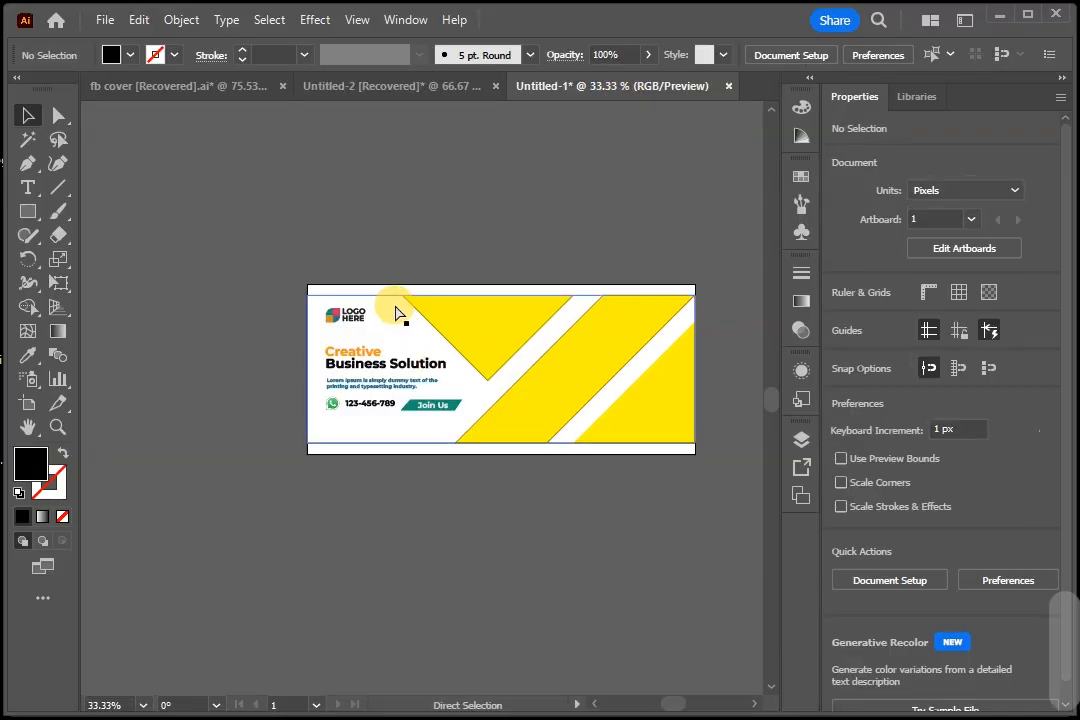
key("ctrl+v")
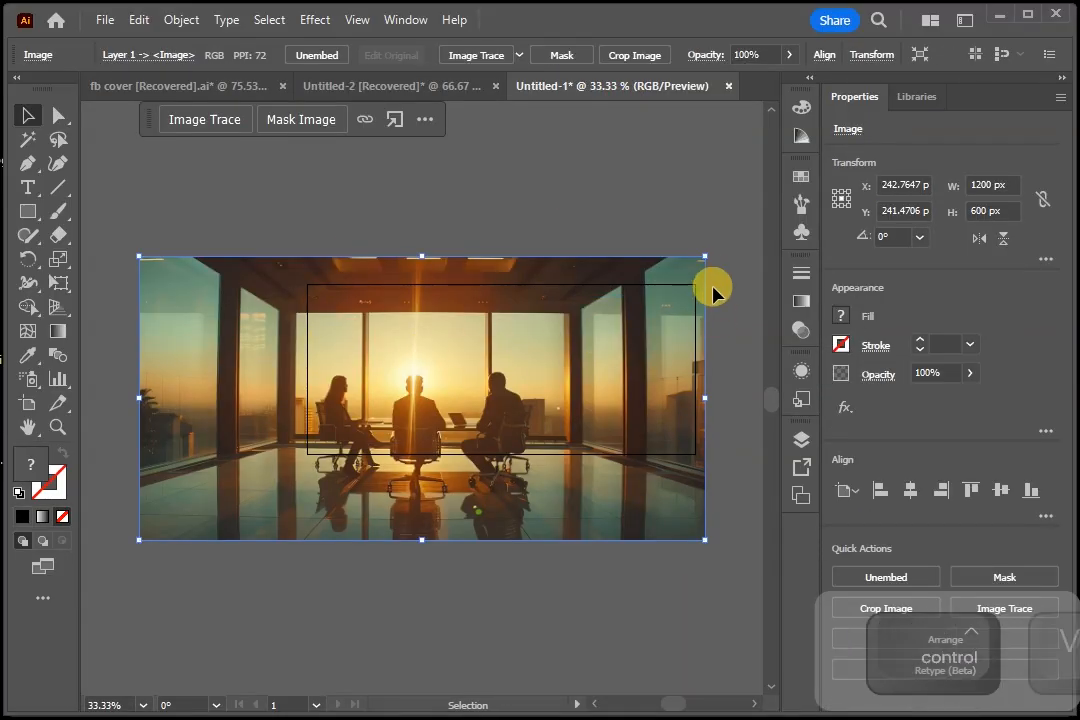
Scale the photo down to about 658 × 329 px and move it over the yellow shapes on the banner.
left_click_drag(704, 257, 456, 380)
left_click_drag(315, 510, 494, 248)
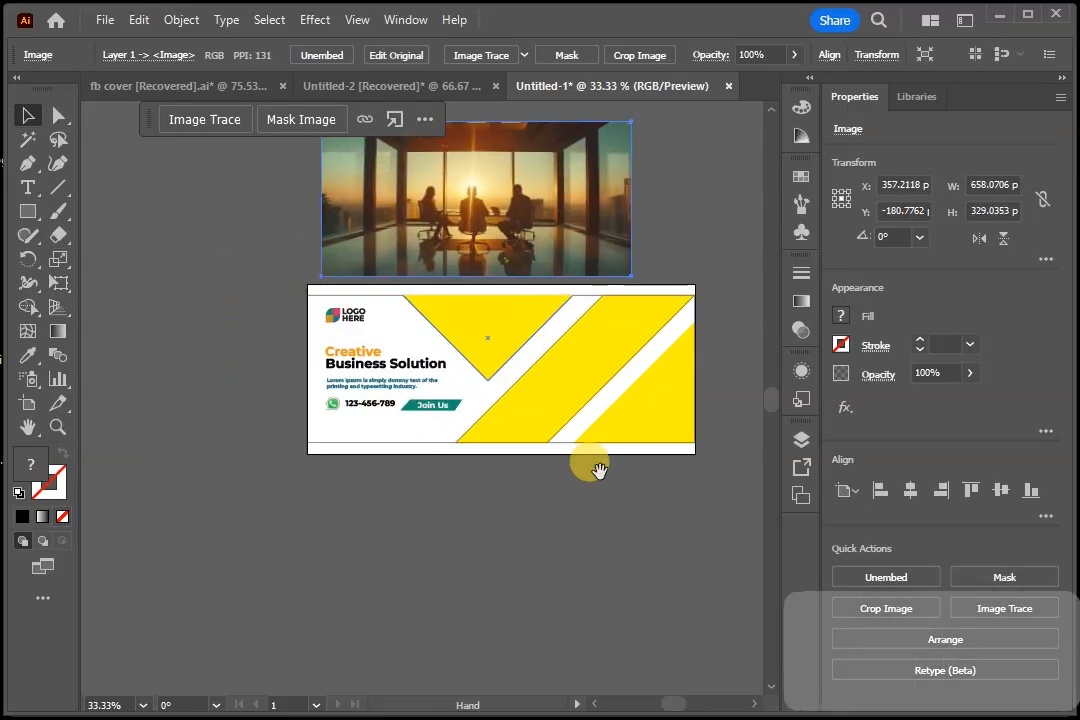
left_click_drag(591, 463, 374, 499)
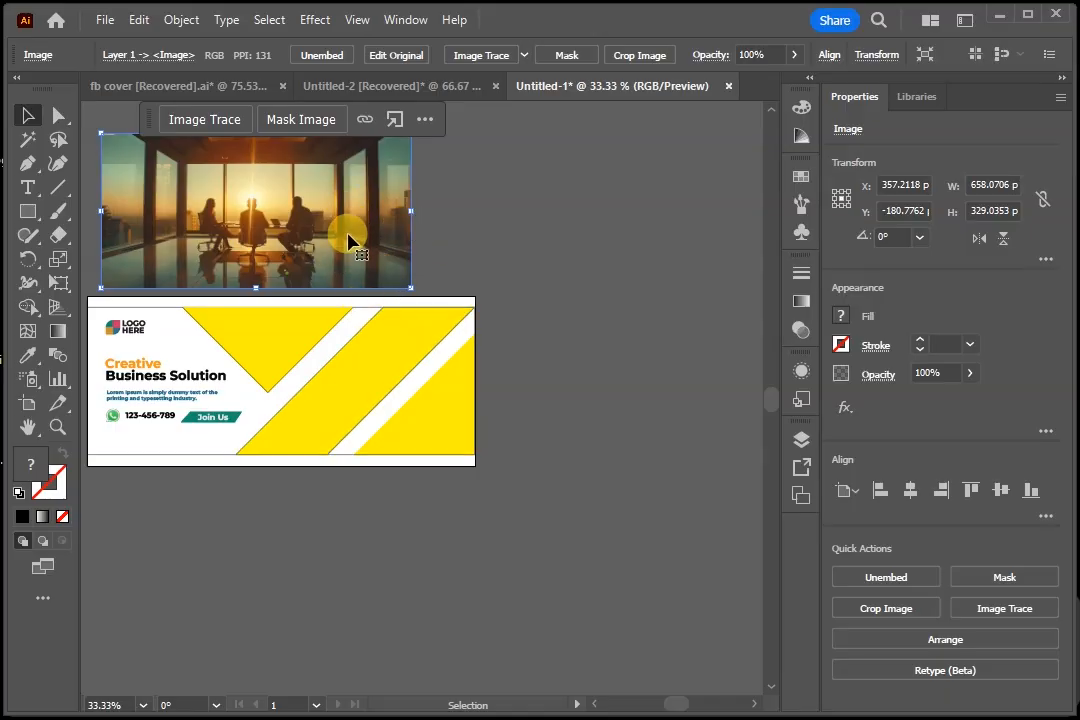
mouse_move(350, 236)
left_mouse_down()
mouse_move(375, 338)
mouse_move(656, 229)
left_mouse_up()
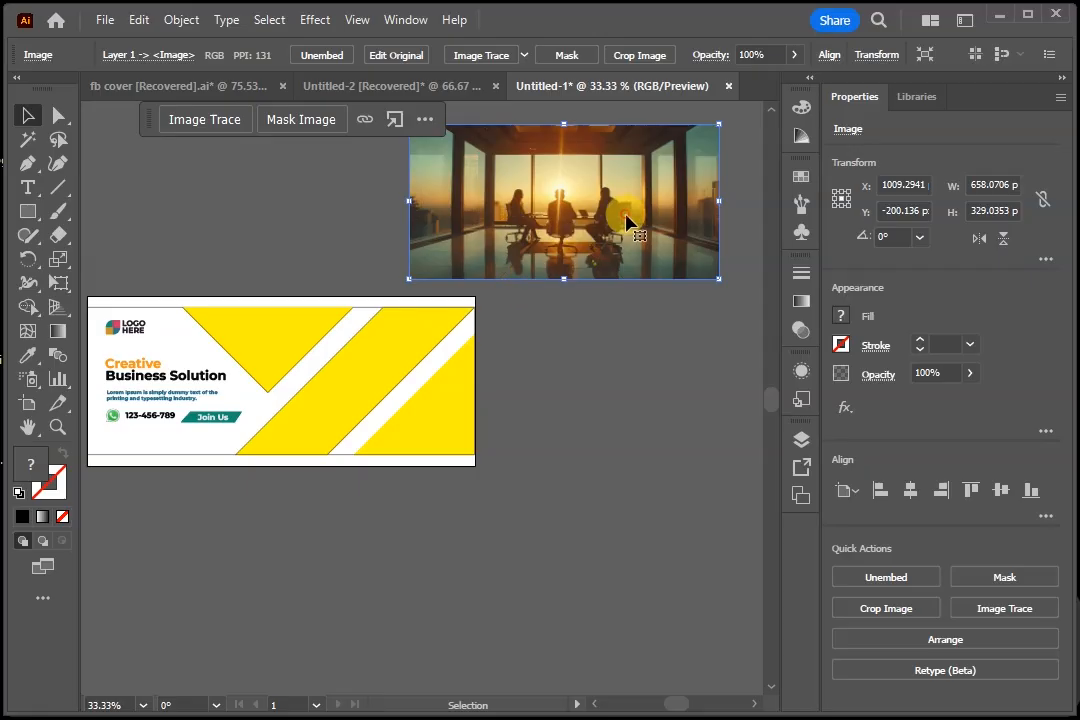
mouse_move(627, 222)
left_mouse_down()
mouse_move(610, 284)
mouse_move(606, 239)
mouse_move(663, 246)
mouse_move(424, 296)
mouse_move(410, 357)
mouse_move(415, 393)
mouse_move(434, 410)
left_mouse_up()
Scale the photo further down to about 618 × 309 px, keeping its proportions and its right edge on the artboard edge.
left_click(56, 428)
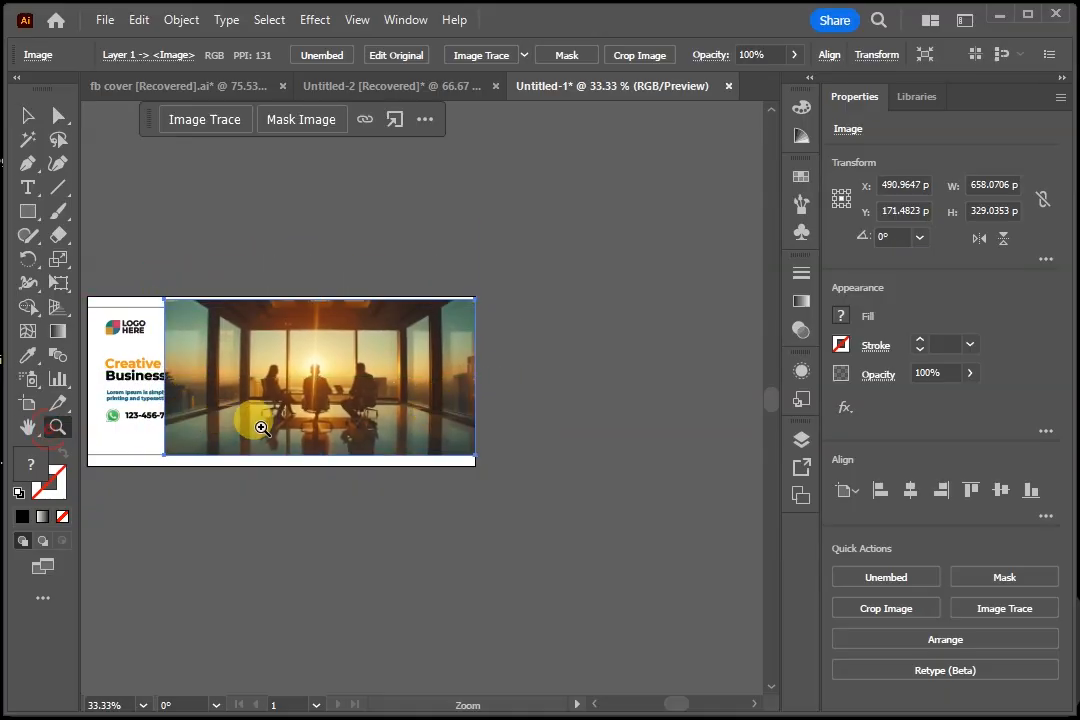
left_click(268, 422)
left_click(440, 384)
key("space")
left_click_drag(440, 384, 335, 392)
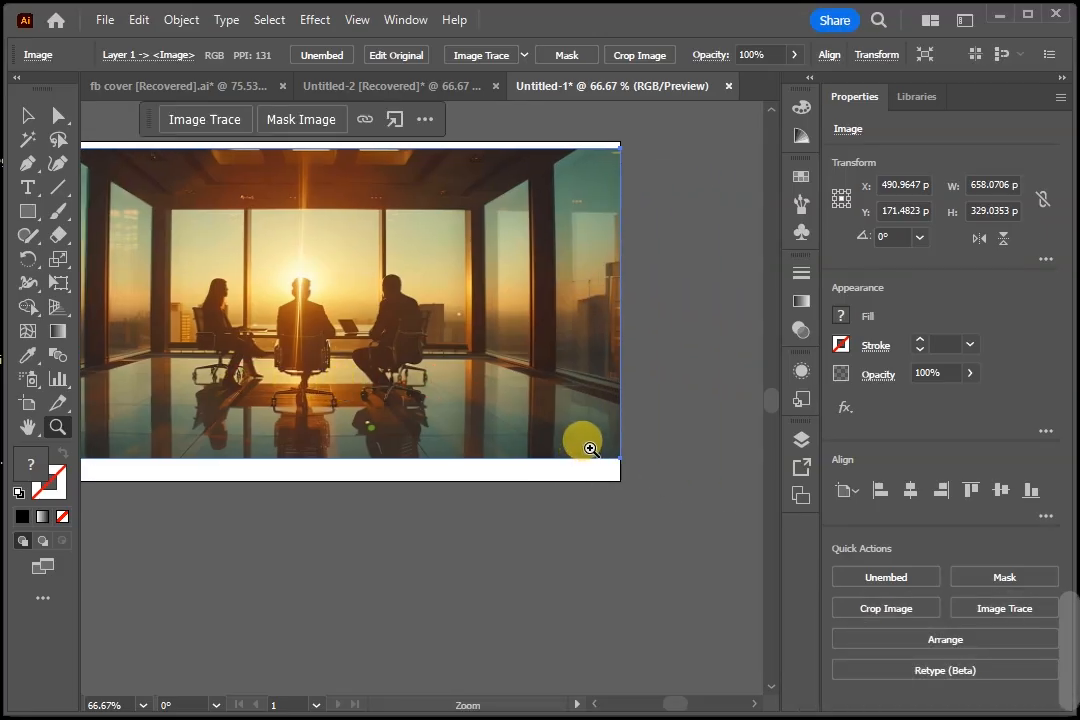
key("space")
left_click_drag(323, 257, 465, 298)
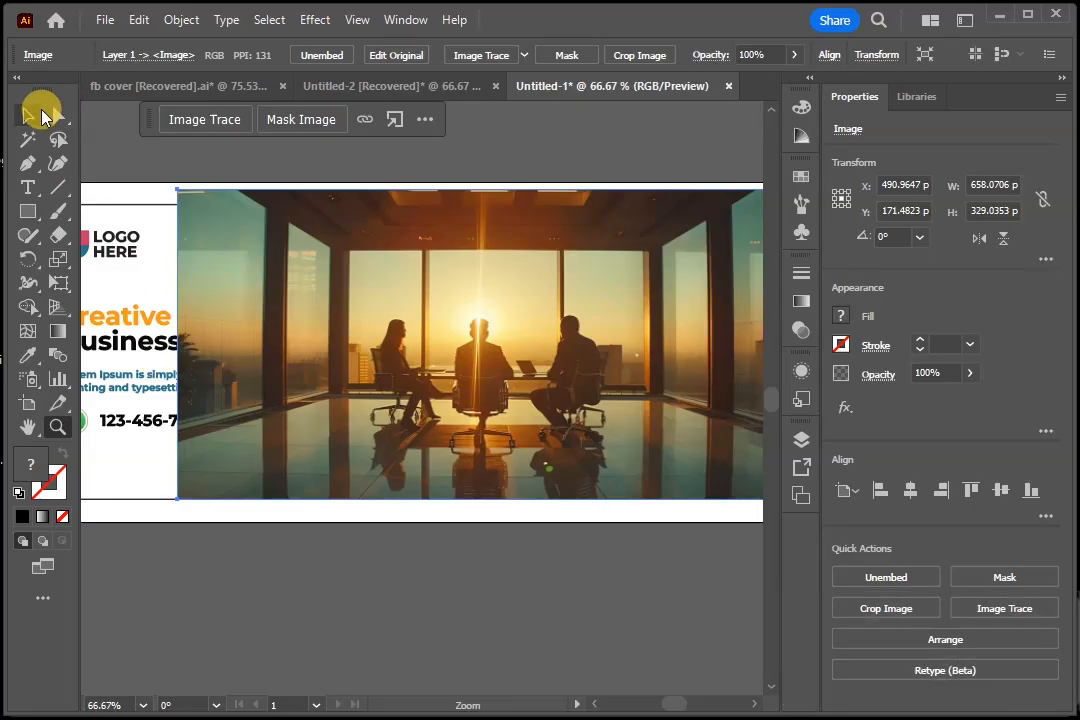
left_click(28, 115)
key("space")
left_click_drag(176, 347, 212, 352)
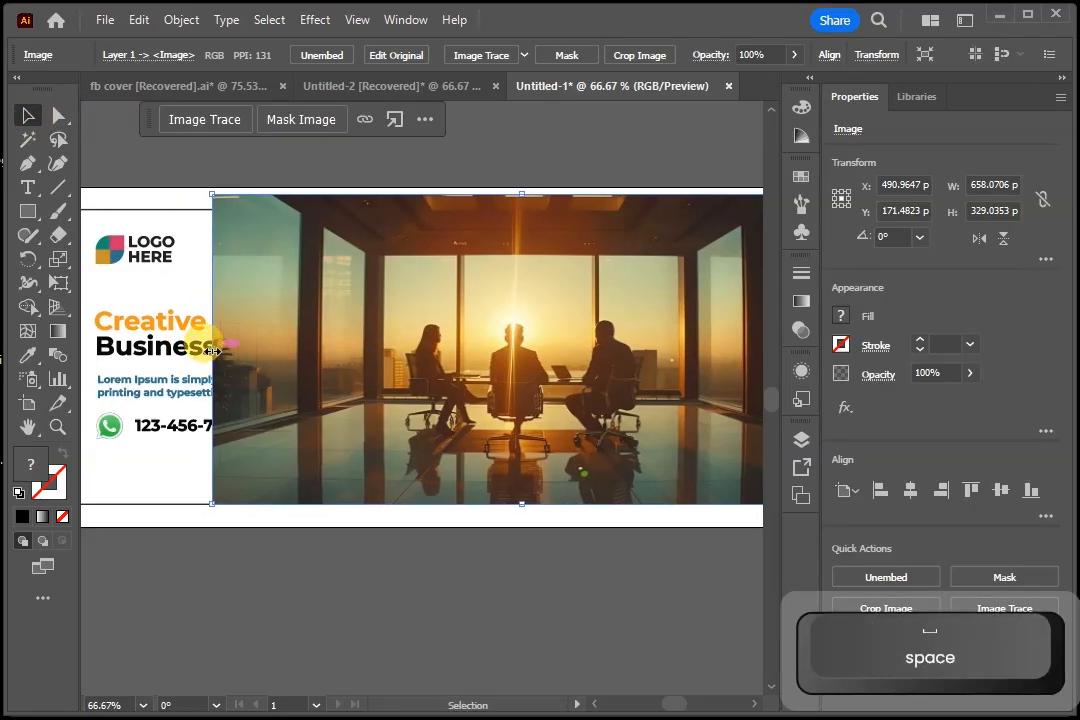
left_click_drag(212, 352, 251, 371)
key("space")
left_click_drag(484, 414, 327, 362)
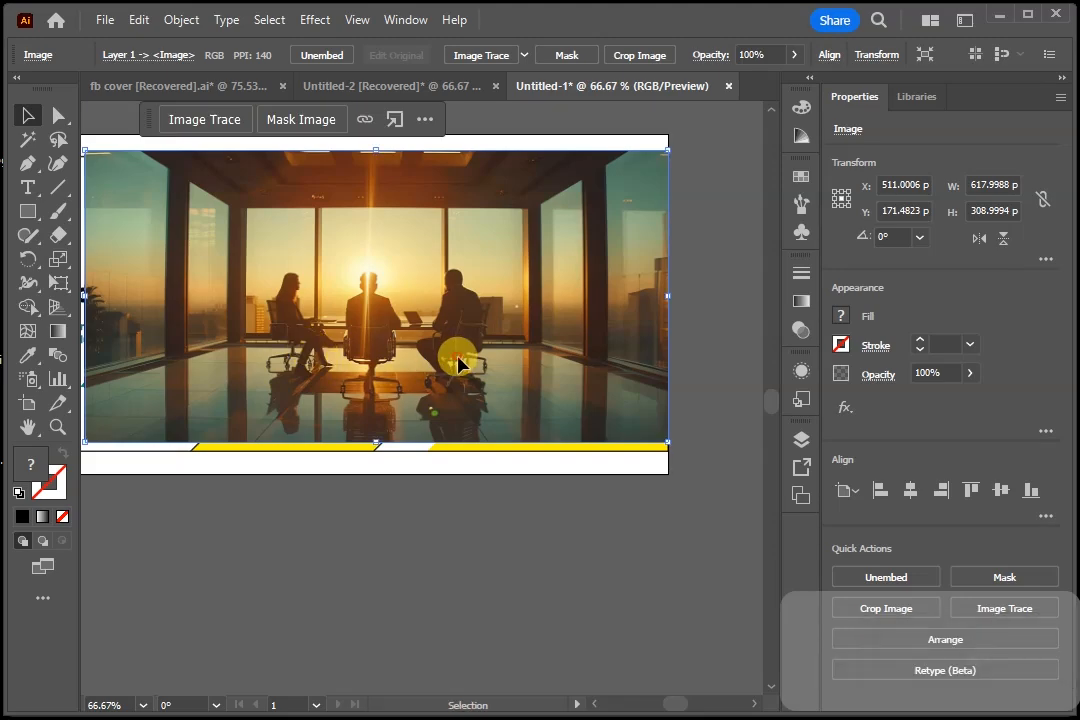
Move the photo vertically onto the white background rectangle and widen it slightly to about 619 px over the yellow shapes.
left_click_drag(456, 358, 506, 422)
left_click(422, 557)
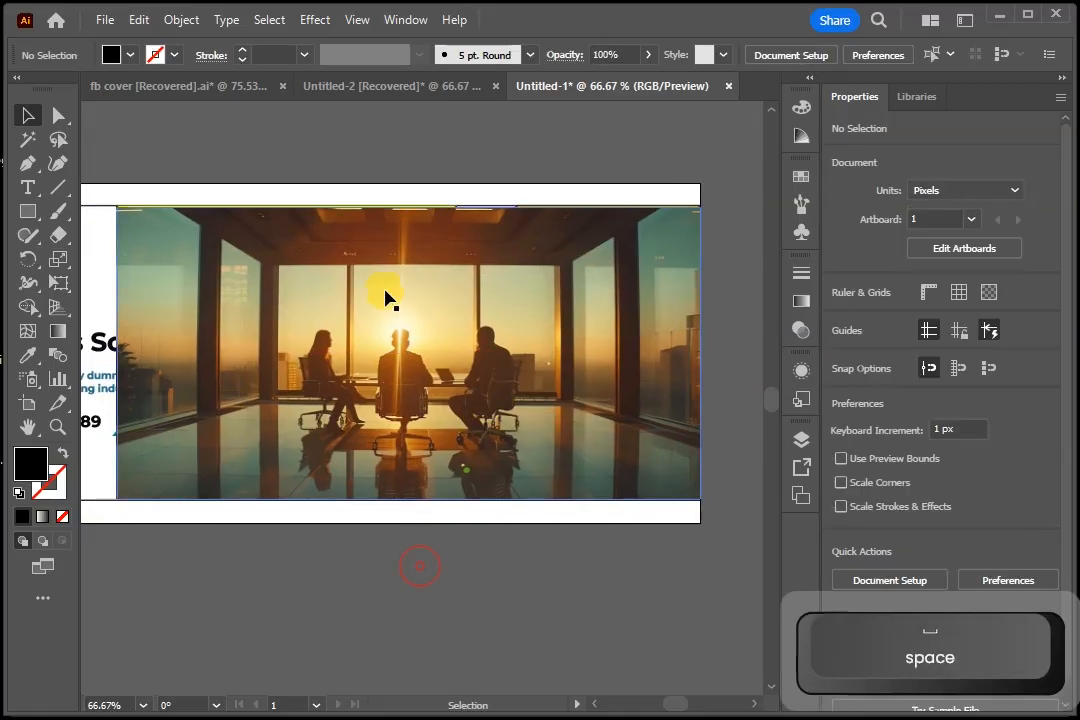
left_click(384, 276)
mouse_move(409, 212)
left_mouse_down()
mouse_move(405, 246)
mouse_move(398, 186)
mouse_move(393, 210)
left_mouse_up()
mouse_move(695, 352)
left_mouse_down()
mouse_move(675, 350)
mouse_move(697, 352)
left_mouse_up()
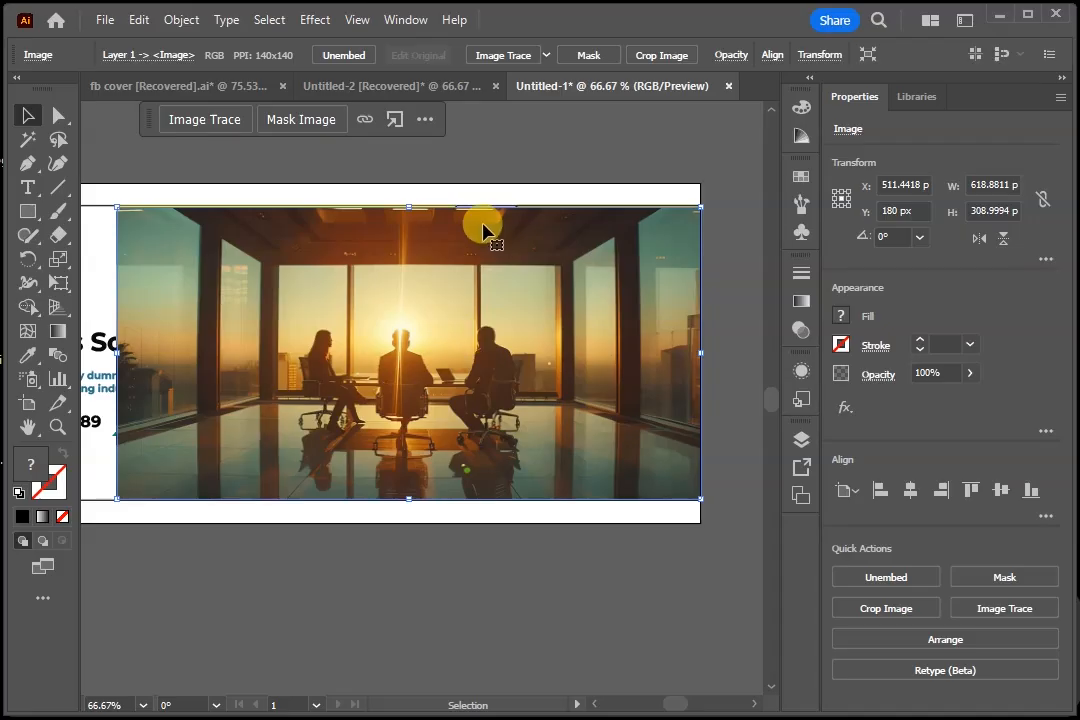
Lower the photo's upper edge to expose the large yellow triangle and diagonal band, and bring both shapes to the front.
left_click_drag(409, 210, 395, 273)
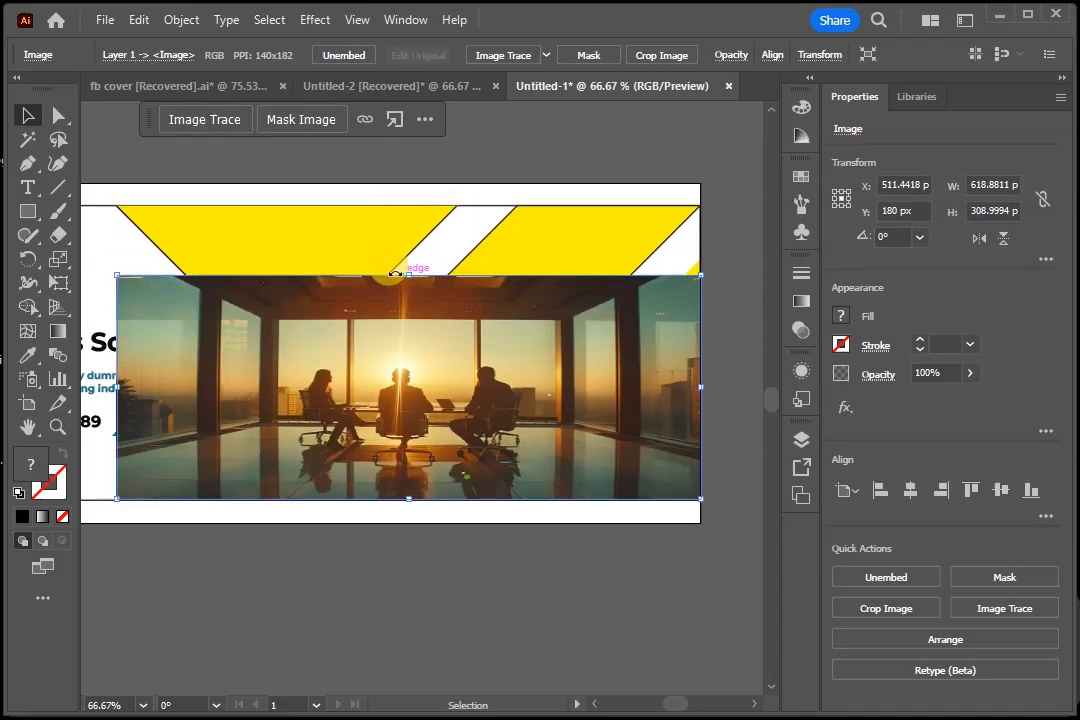
left_click(333, 248)
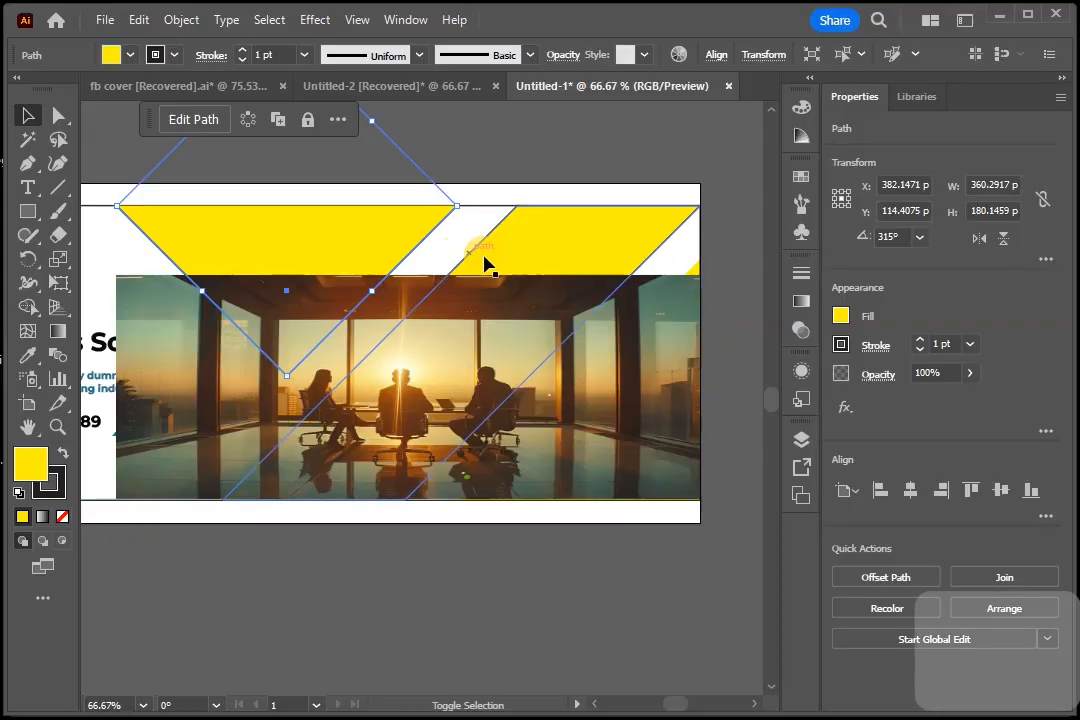
left_click(545, 252, "shift")
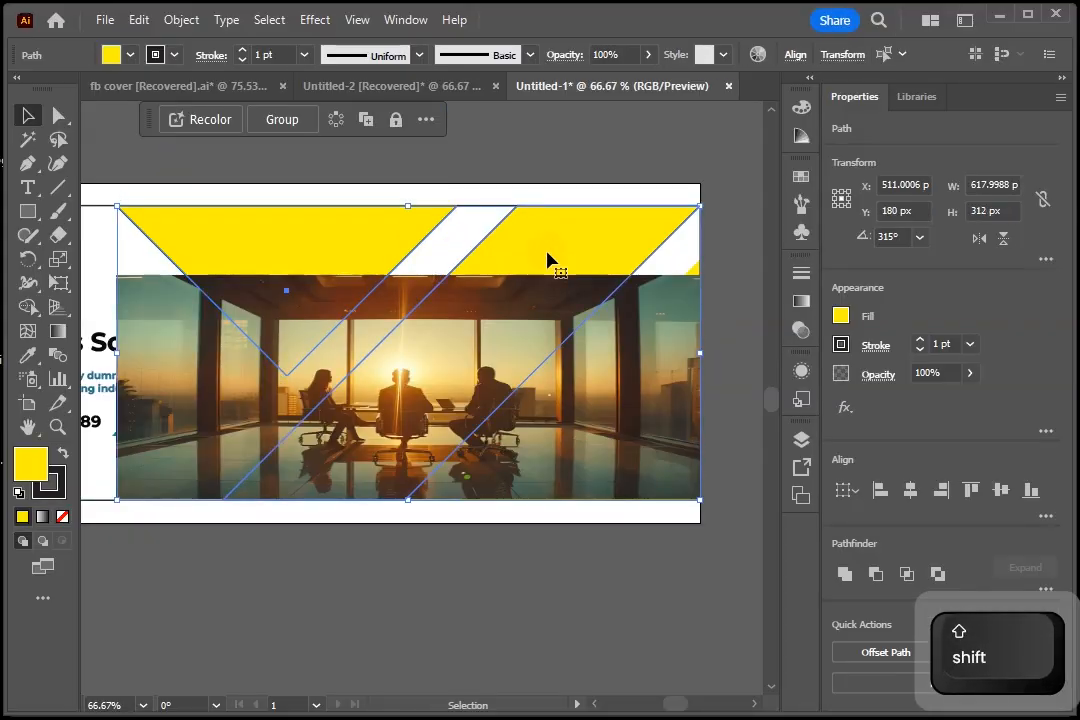
key("ctrl")
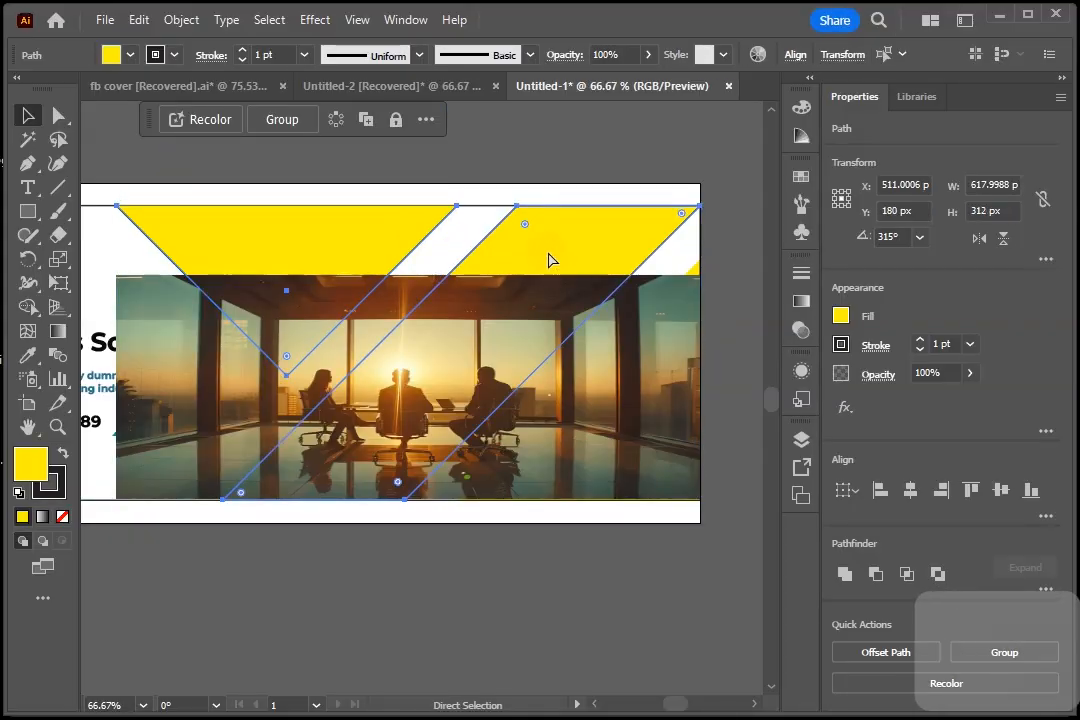
key("shift")
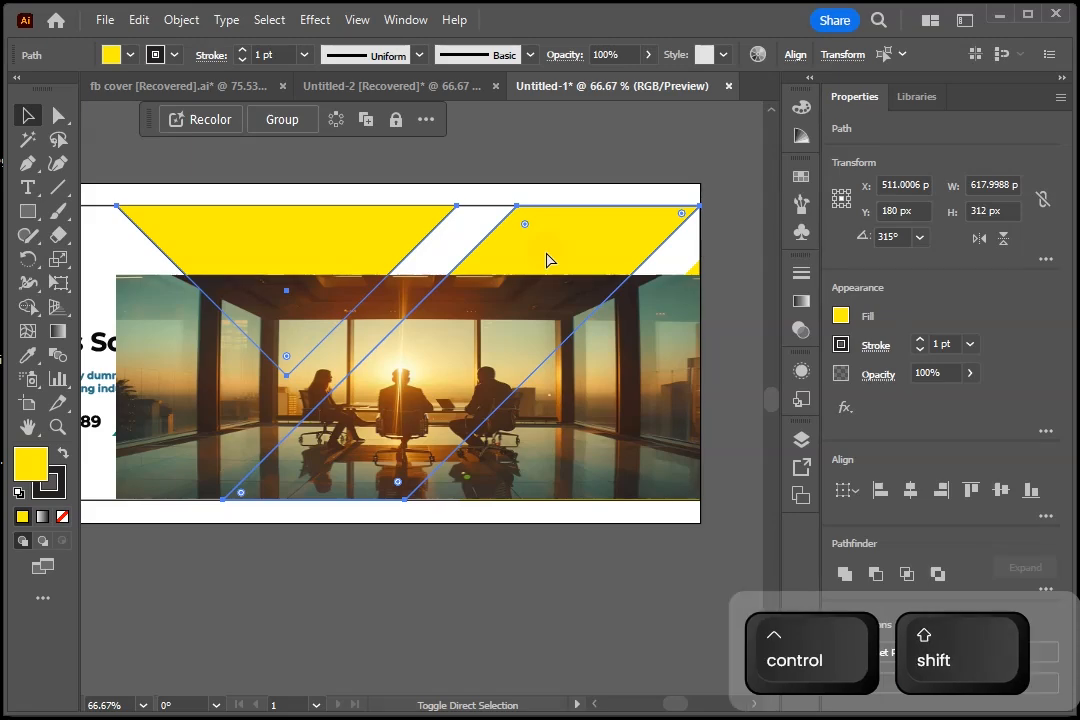
key("ctrl+shift+bracketright")
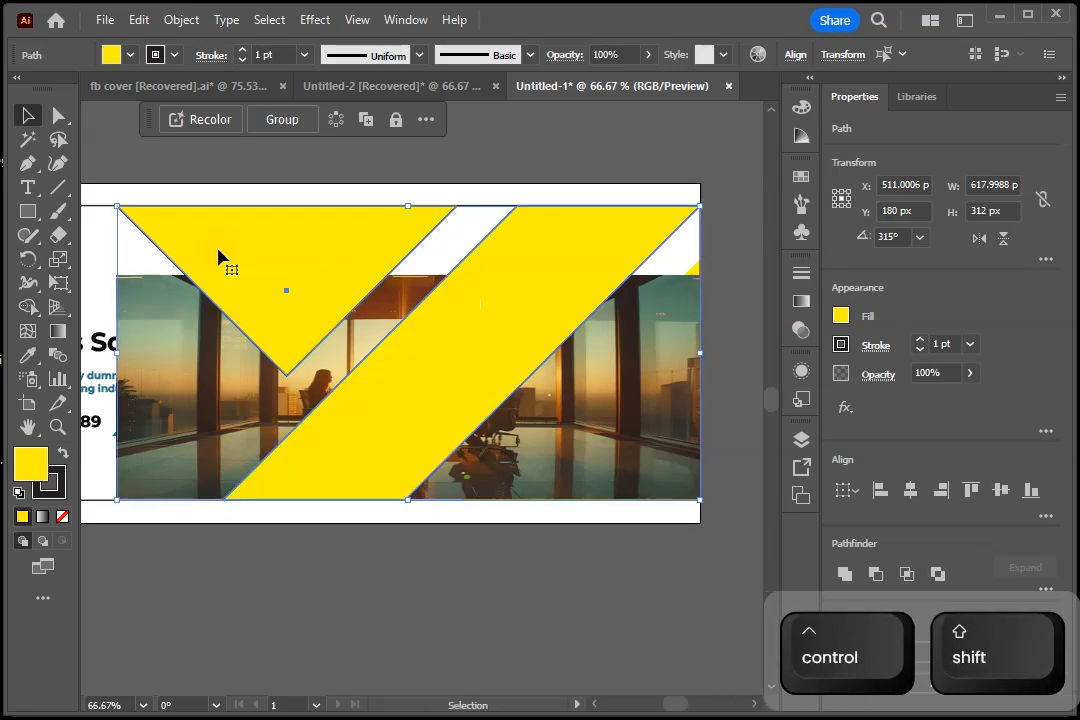
left_click(570, 577)
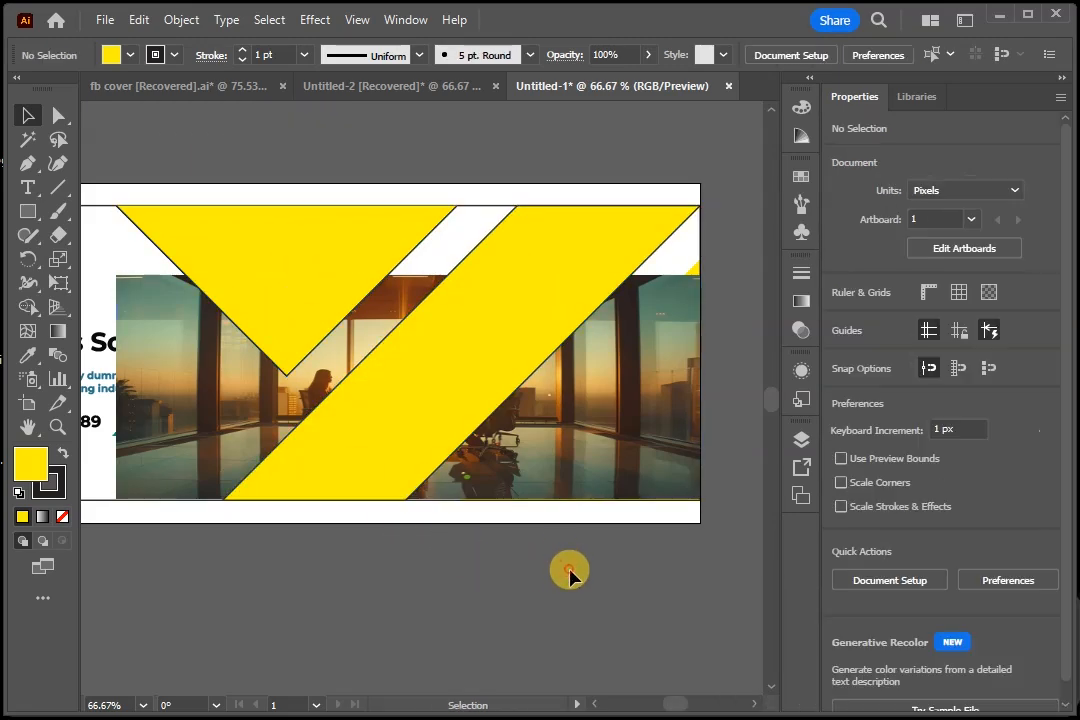
Stretch the photo's upper edge back to the top of the background, making it about 311 px high.
left_click(168, 375)
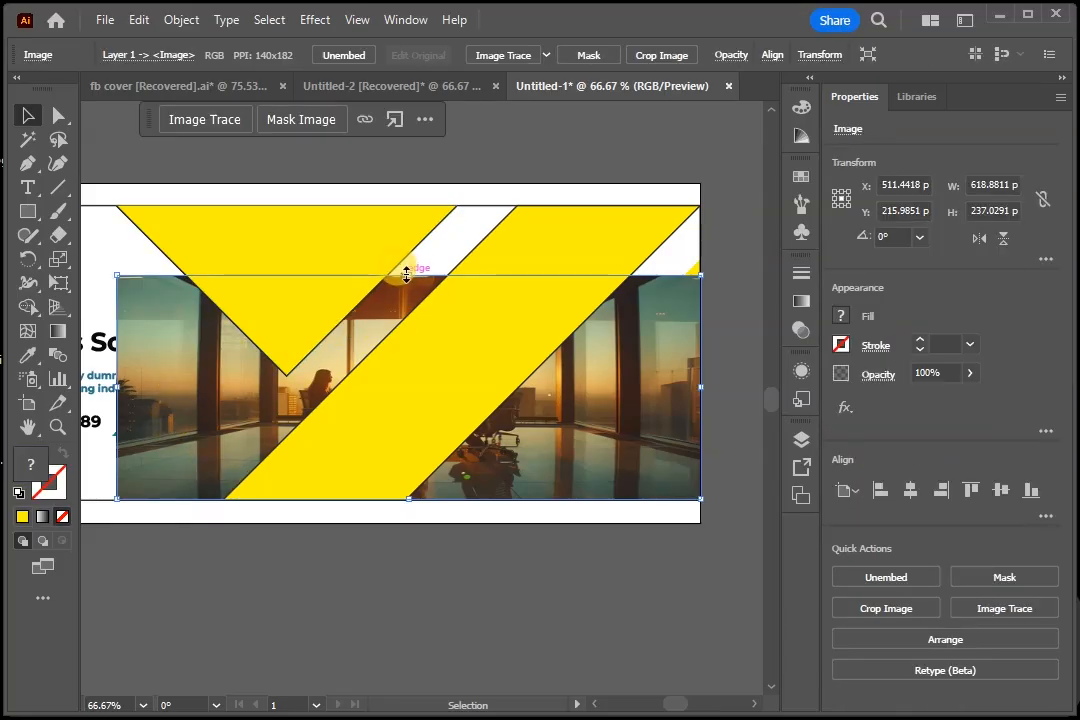
left_click_drag(409, 274, 407, 207)
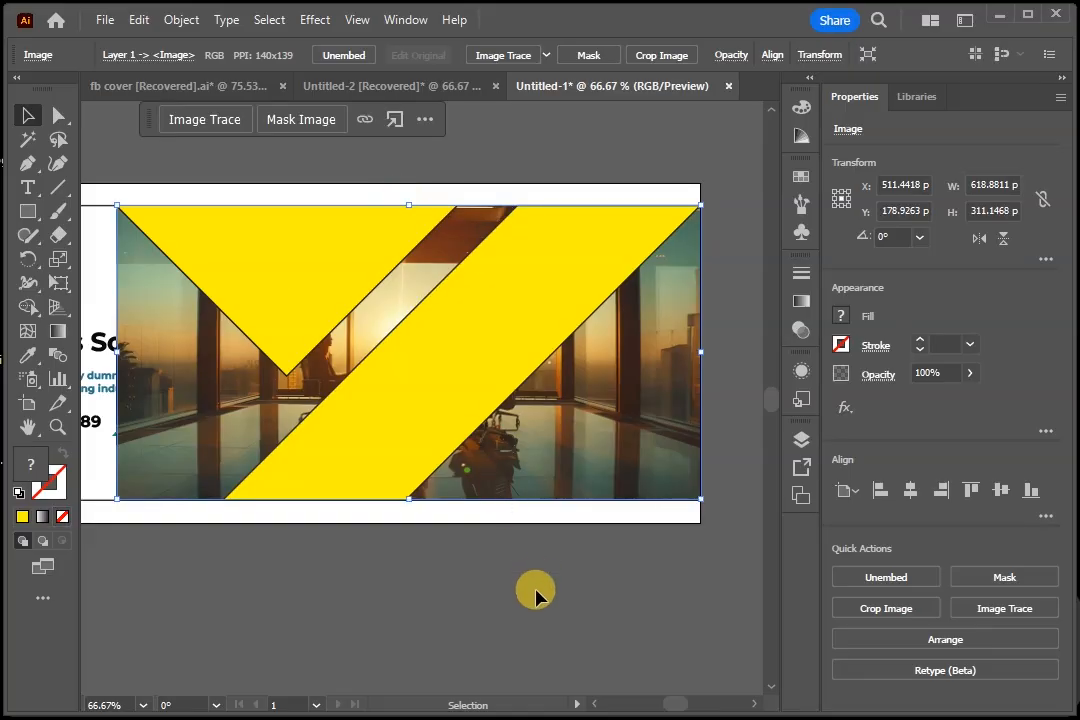
left_click(526, 571)
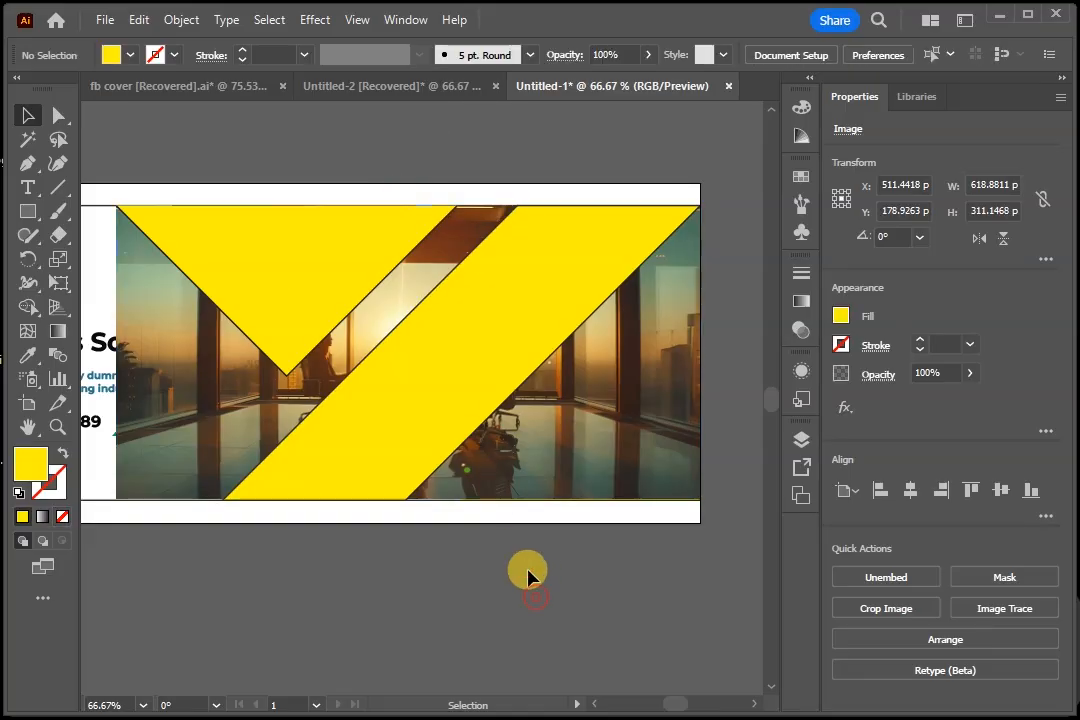
Raise the photo's lower edge to a height of about 267 px and bring the exposed corner triangle to the front.
left_click(546, 488)
left_click_drag(407, 497, 409, 456)
left_click(524, 488)
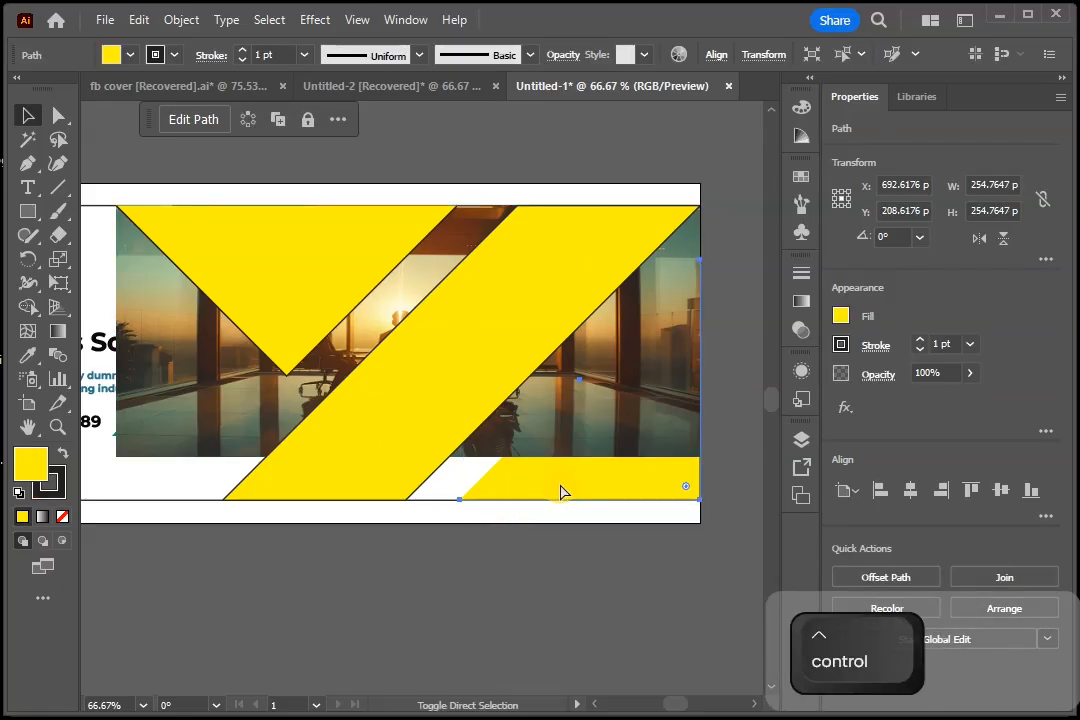
key("ctrl+shift+bracketright")
left_click(496, 472)
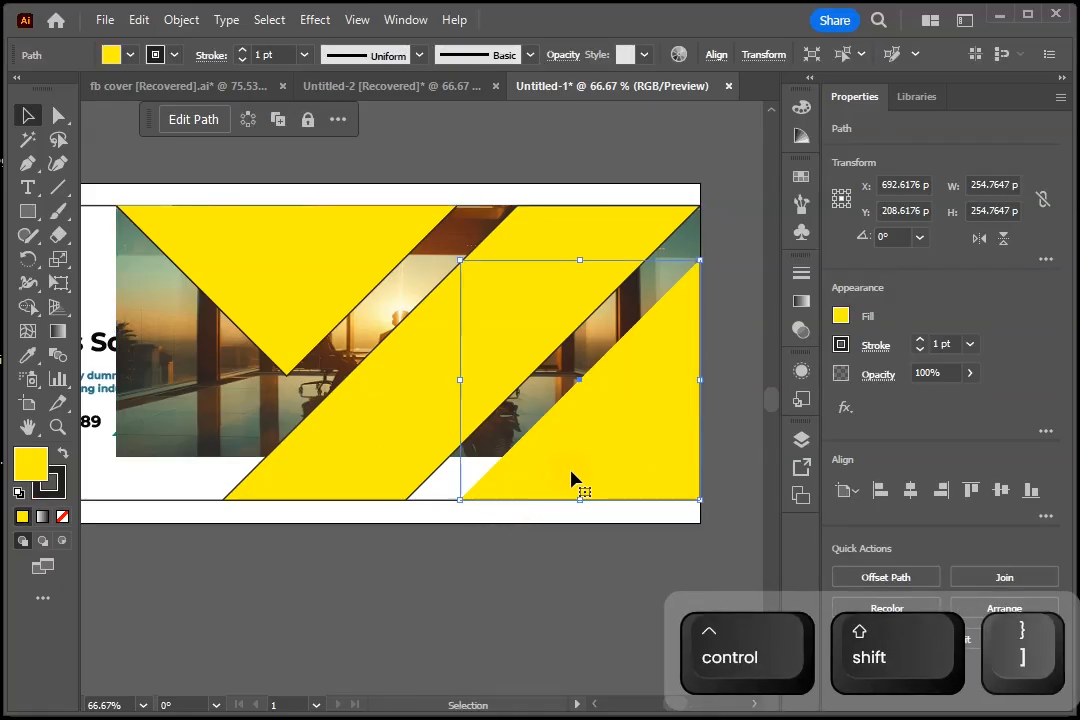
Stretch the photo's lower edge back down to the bottom of the white background.
left_click(190, 435)
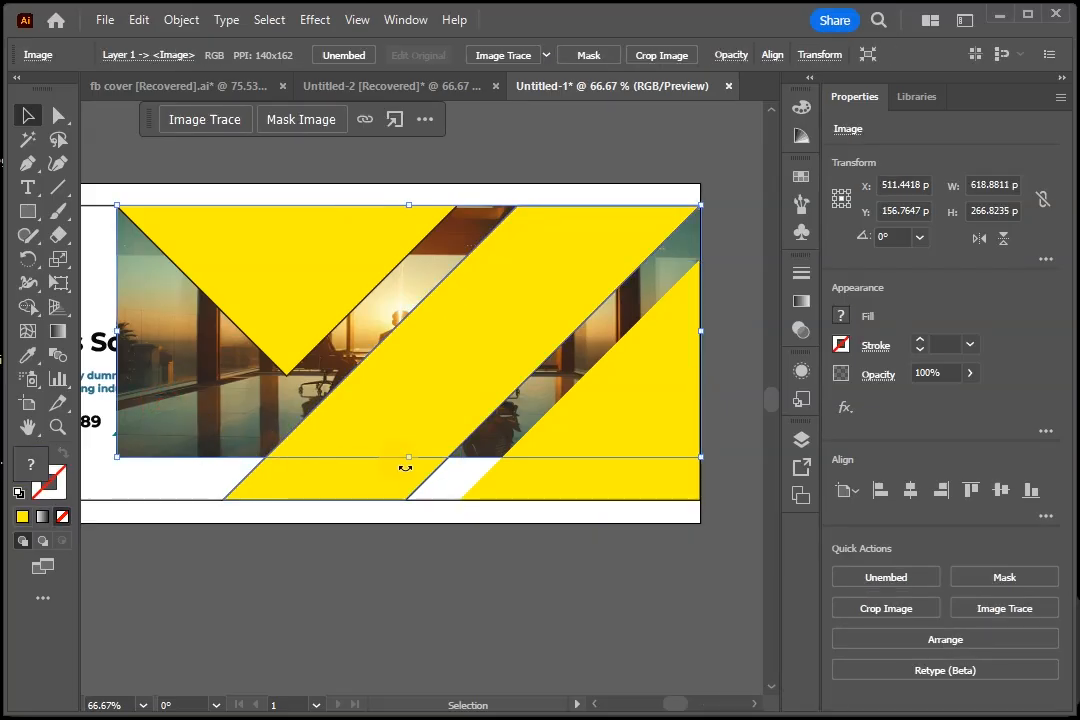
left_click_drag(407, 462, 406, 503)
left_click(494, 574)
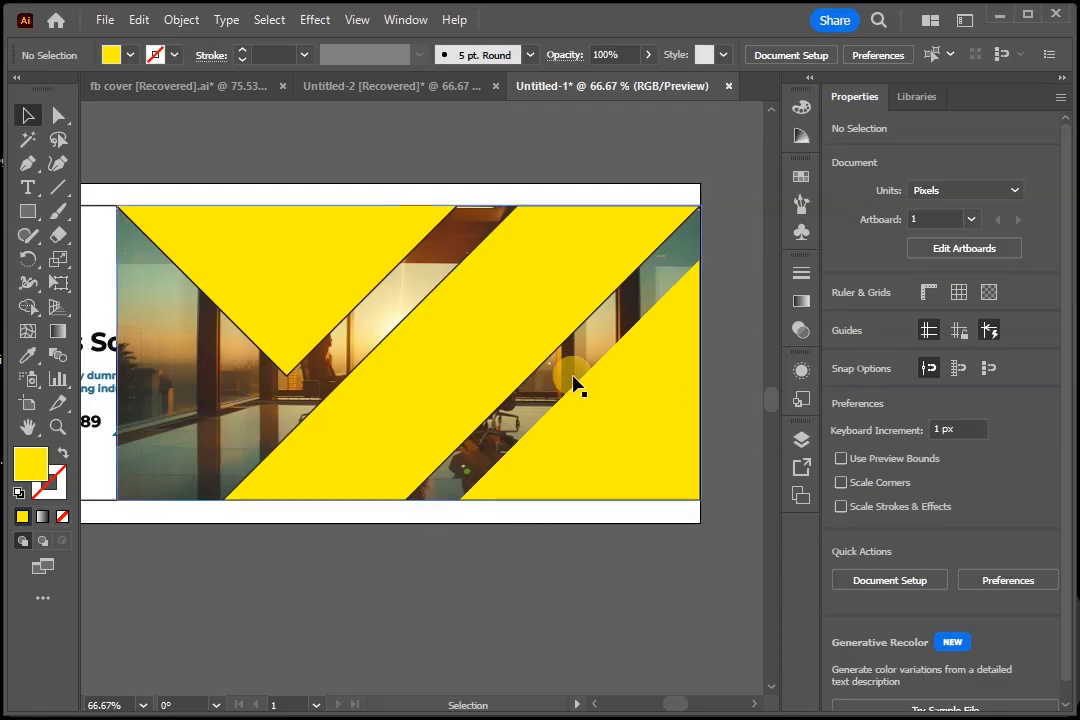
key("space")
key("ctrl+minus")
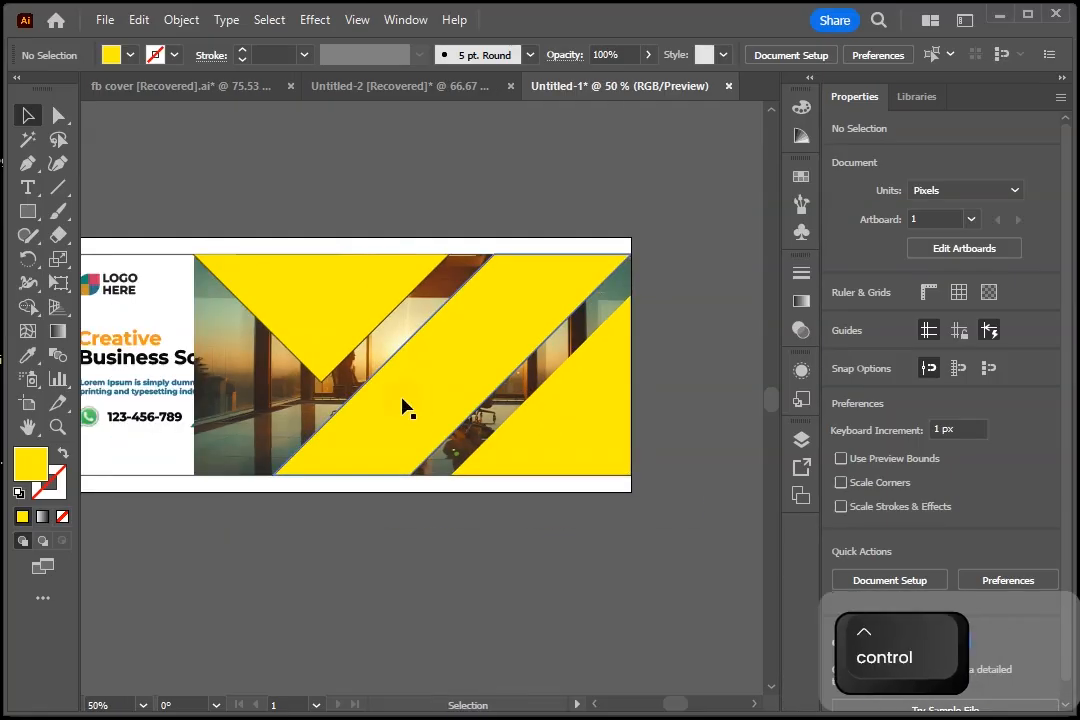
key("space")
left_click_drag(256, 428, 402, 416)
left_click_drag(194, 424, 207, 550)
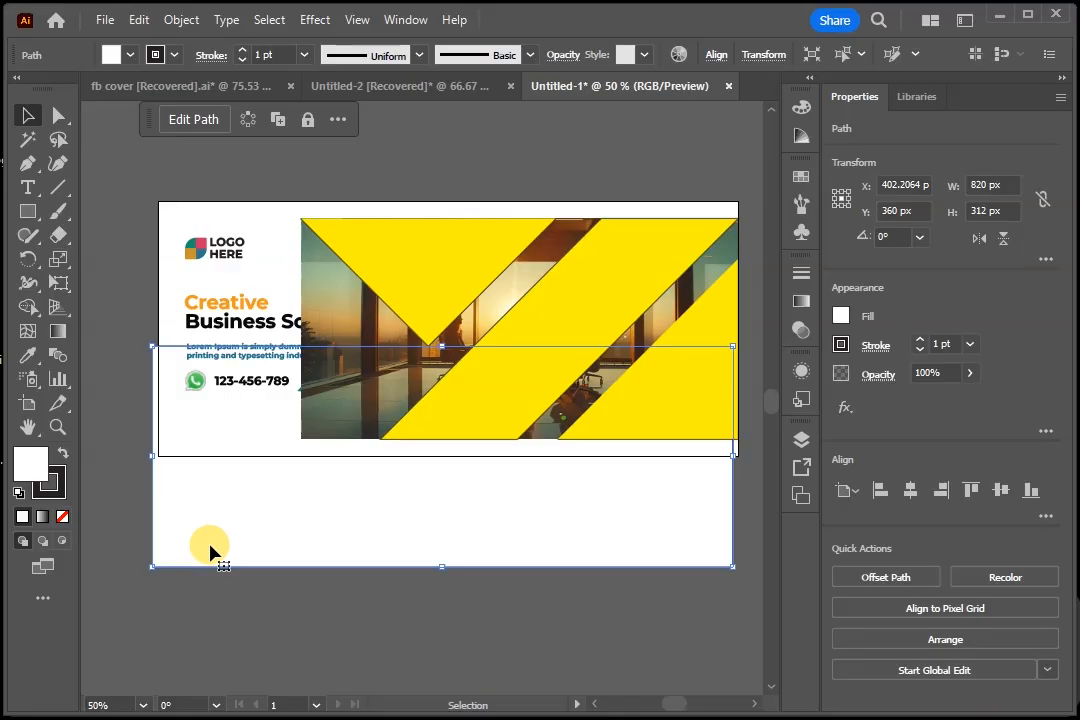
key("ctrl+z")
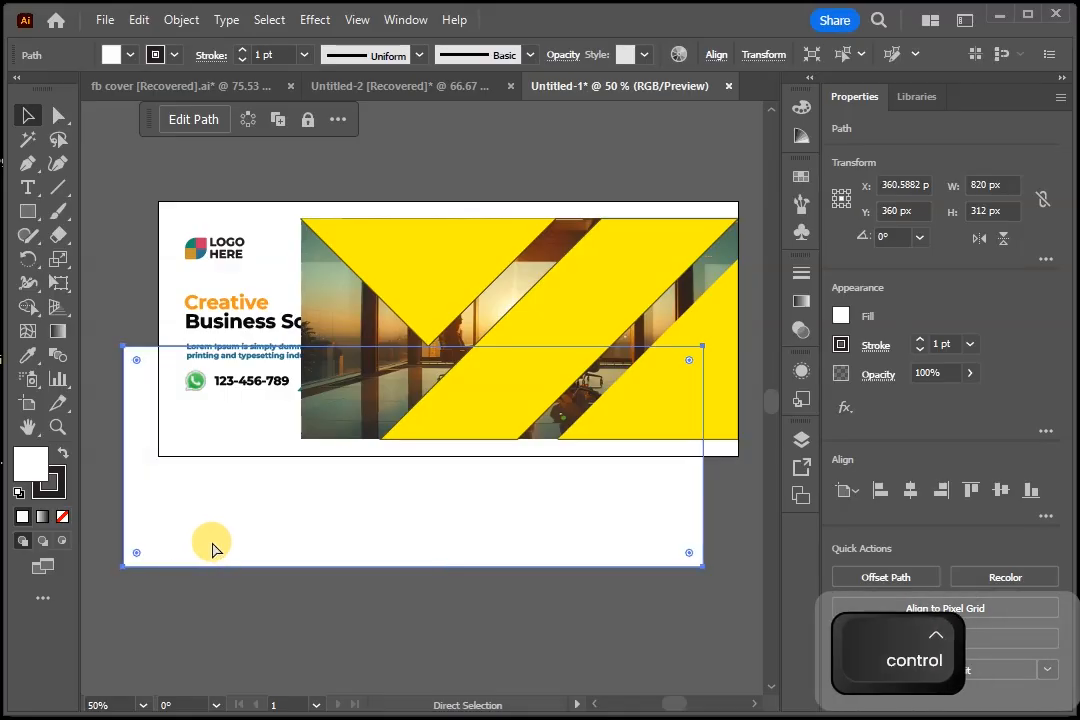
key("ctrl+z")
Lock the white background rectangle in place.
key("ctrl")
key("ctrl+2")
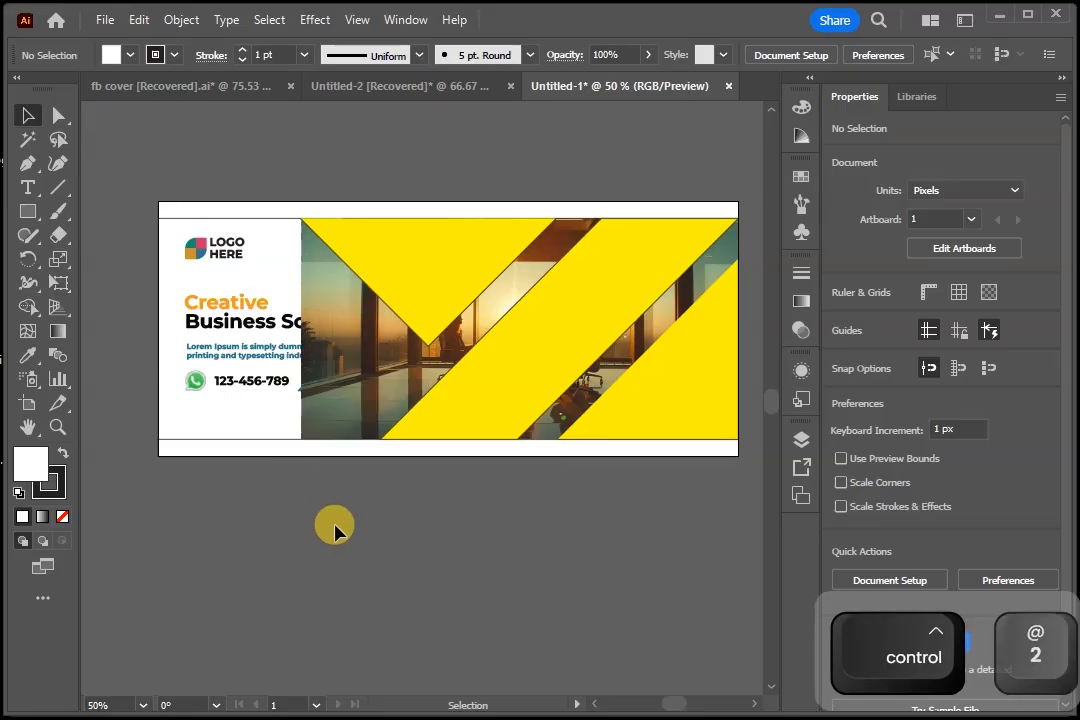
key("space")
left_click_drag(386, 526, 359, 620)
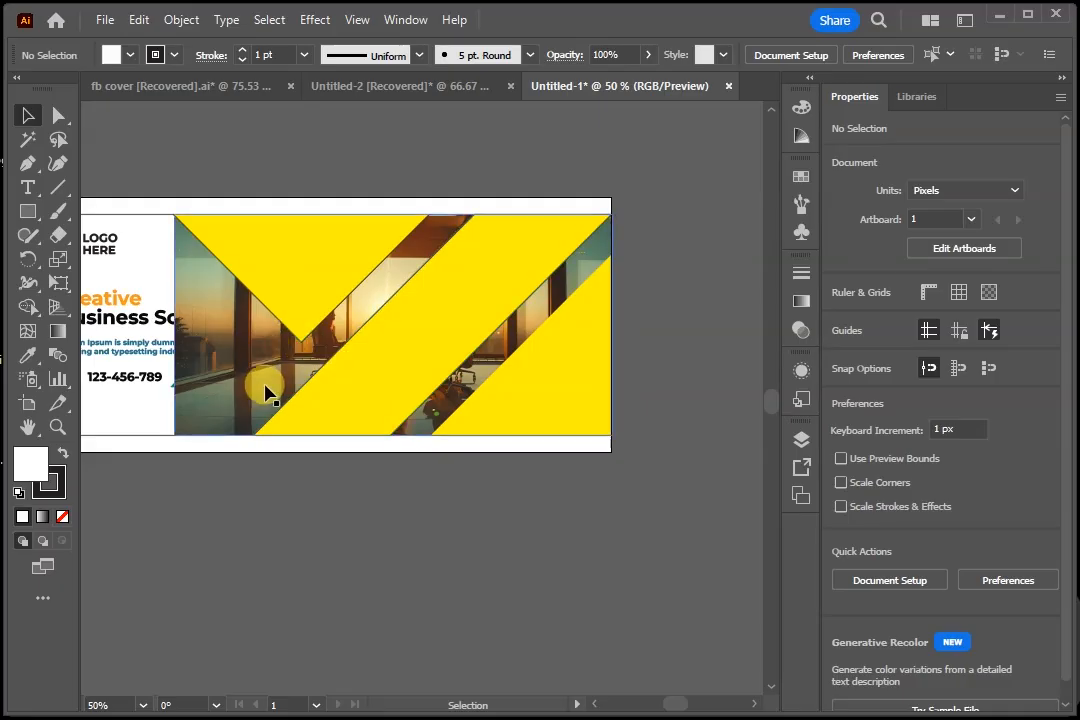
Try to mask the office photo with the separate yellow shapes using a clipping mask.
left_click_drag(637, 187, 540, 342)
left_click_drag(368, 482, 355, 489)
right_click(418, 296)
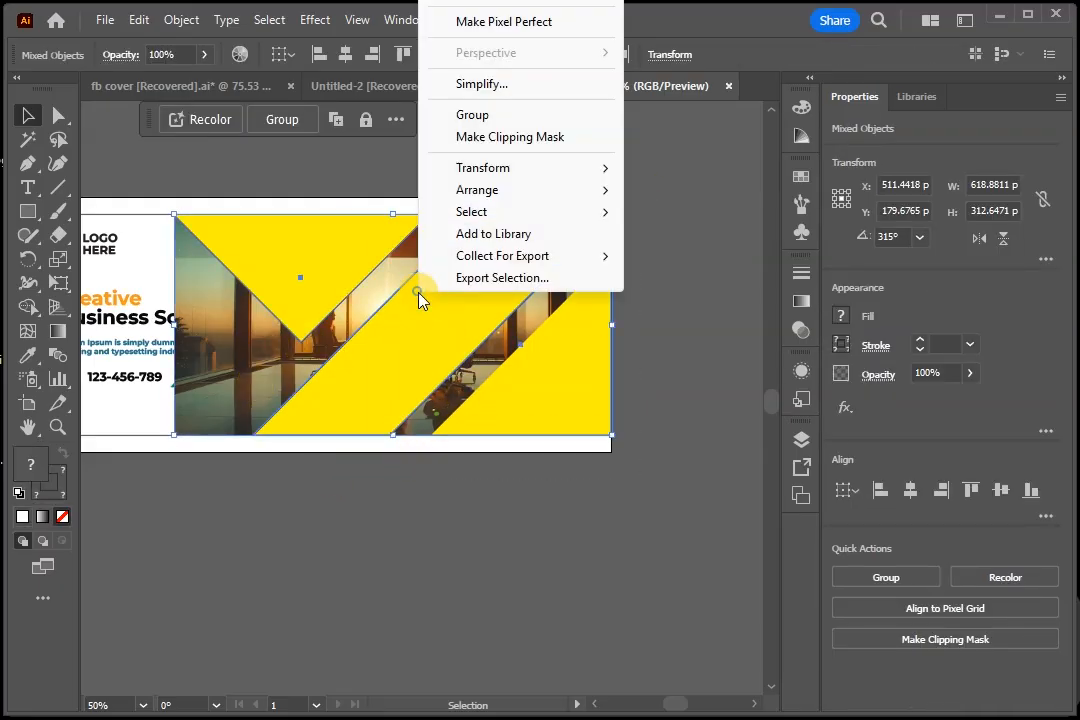
left_click(517, 140)
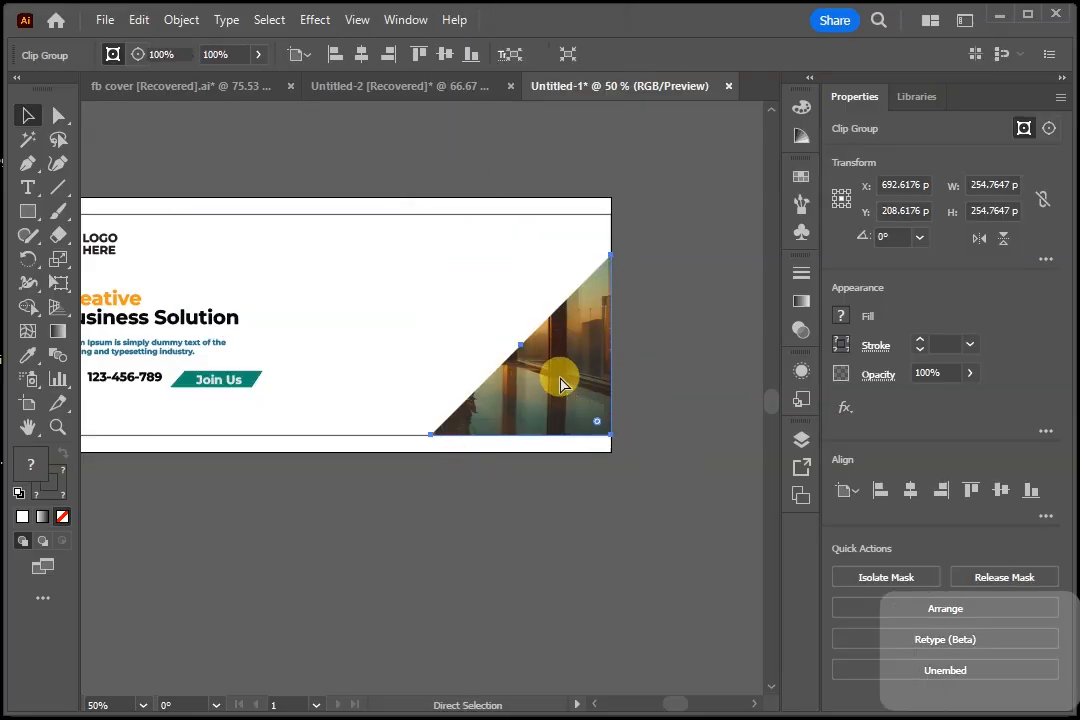
key("ctrl+z")
left_click(677, 348)
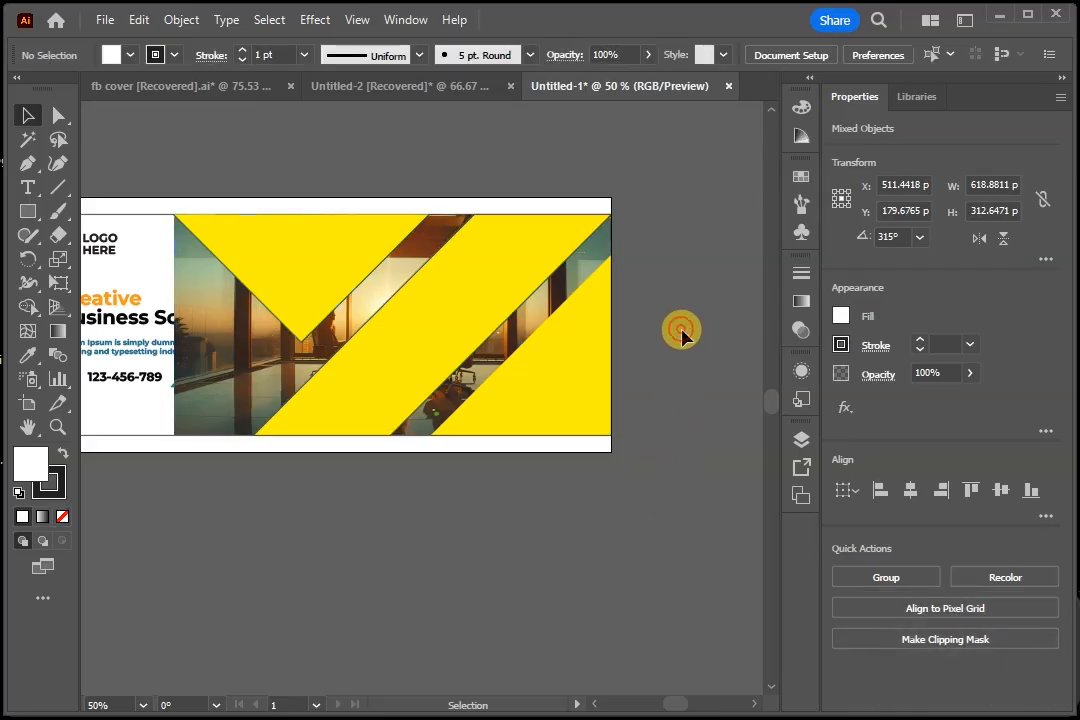
Combine the two yellow triangles and the diagonal yellow band into one compound path.
left_click(580, 391)
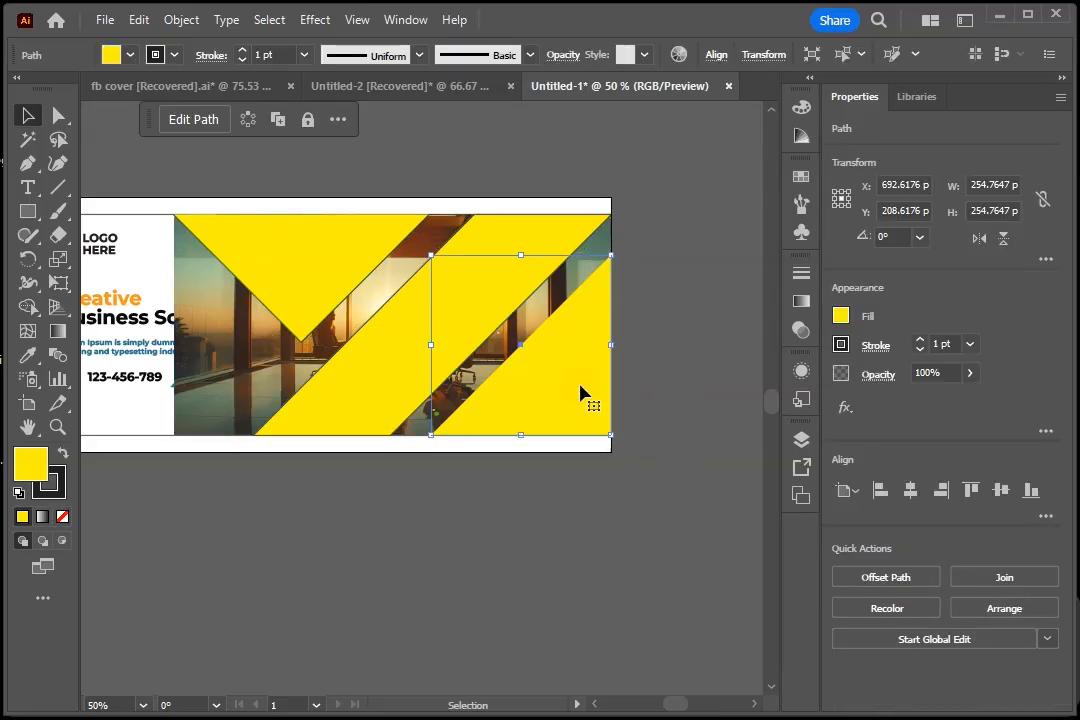
left_click(362, 405, "shift")
left_click(240, 235, "shift")
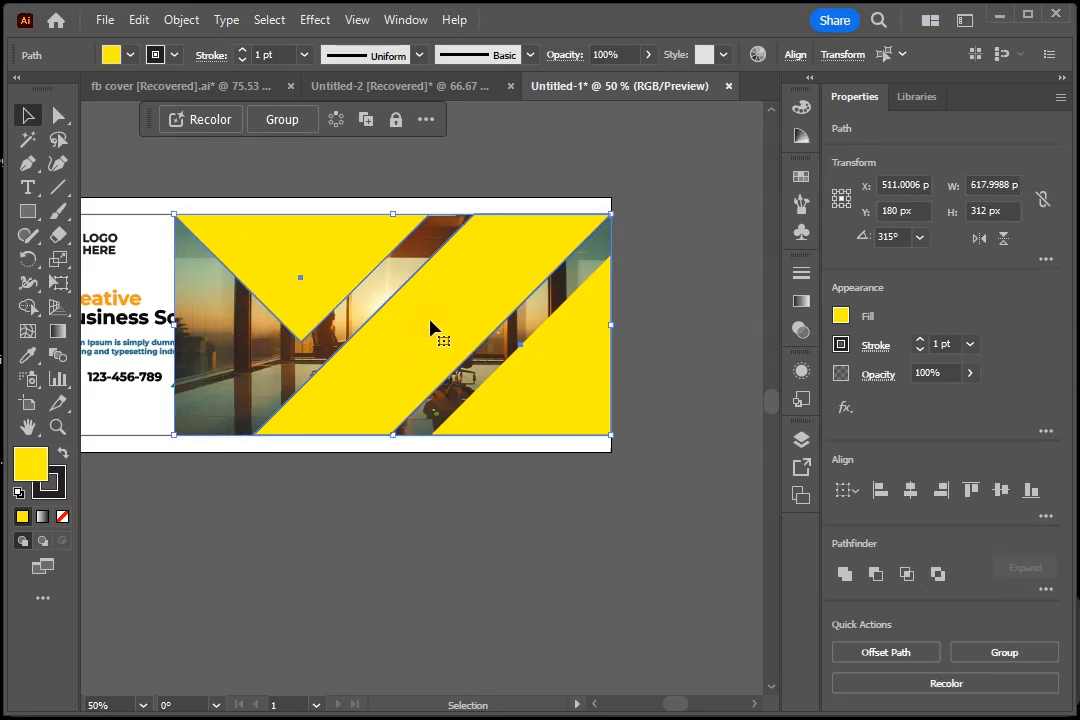
right_click(470, 292)
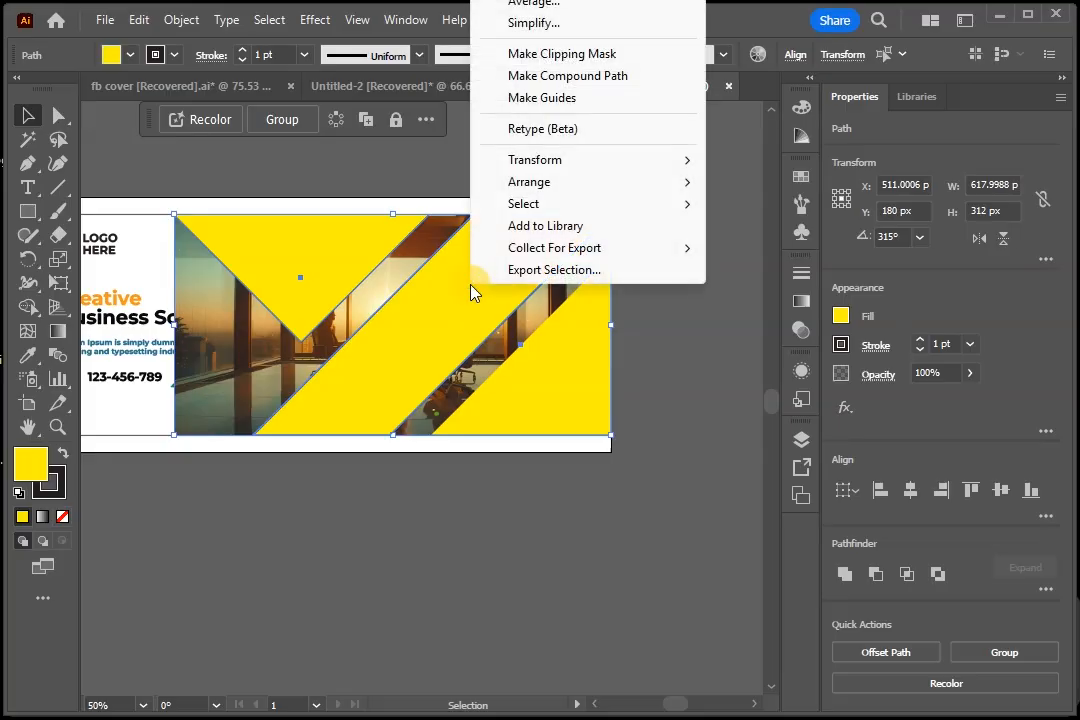
left_click(612, 80)
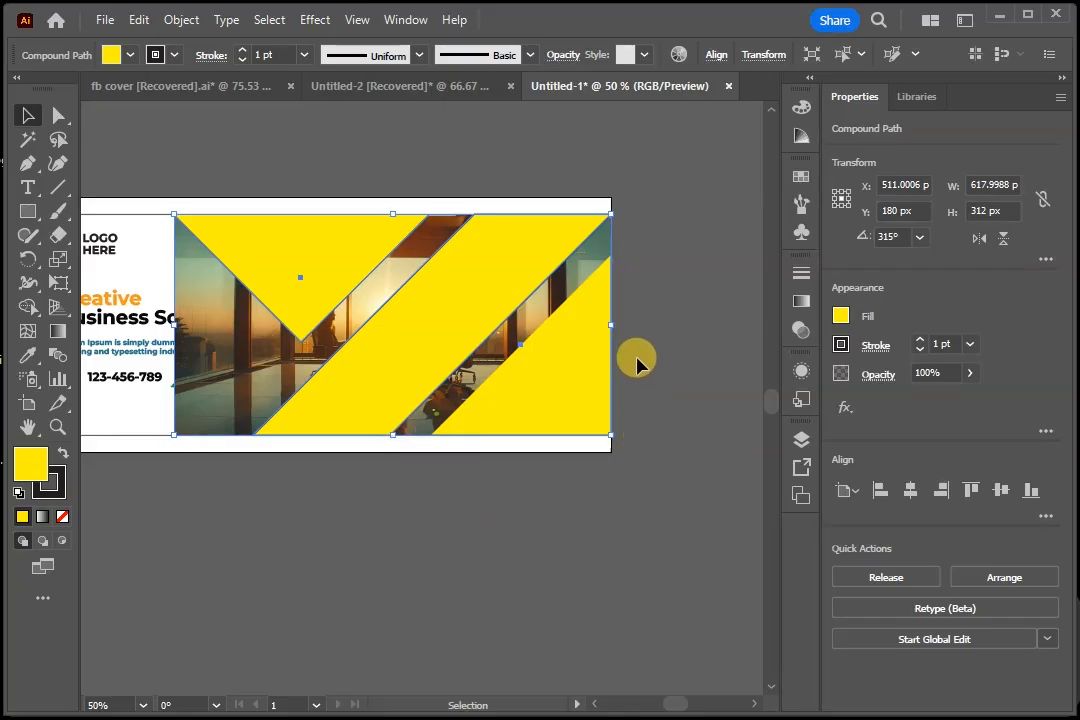
left_click(666, 372)
Try moving the yellow compound path upward over the photo and undo the move.
left_click(568, 390)
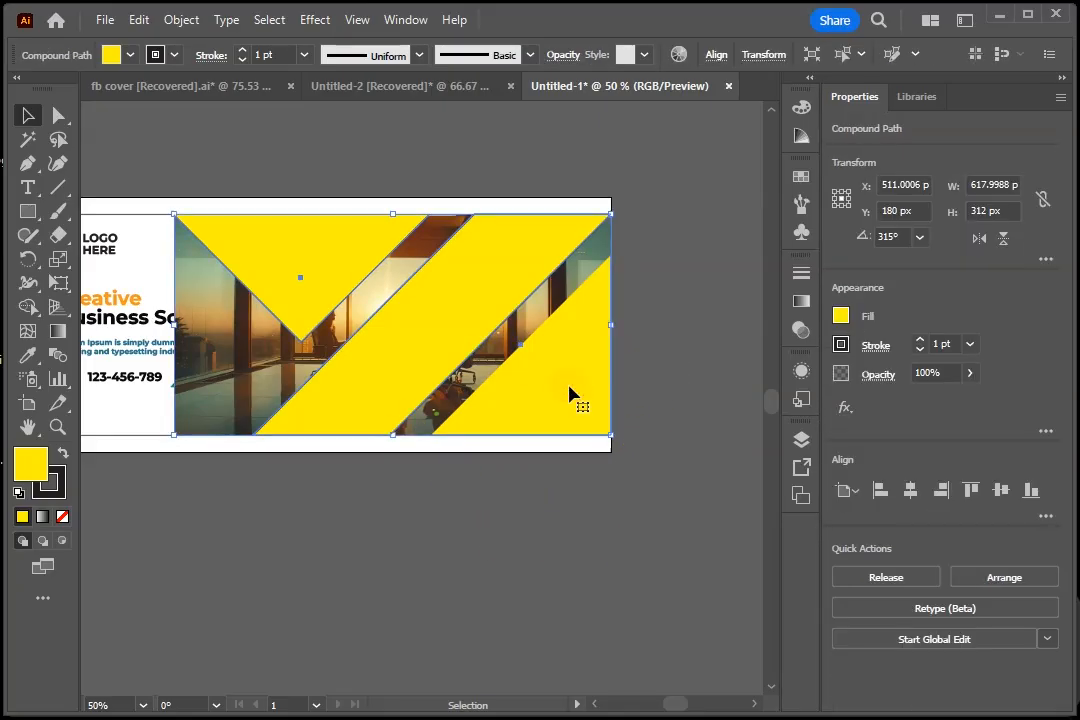
left_click_drag(570, 395, 557, 339)
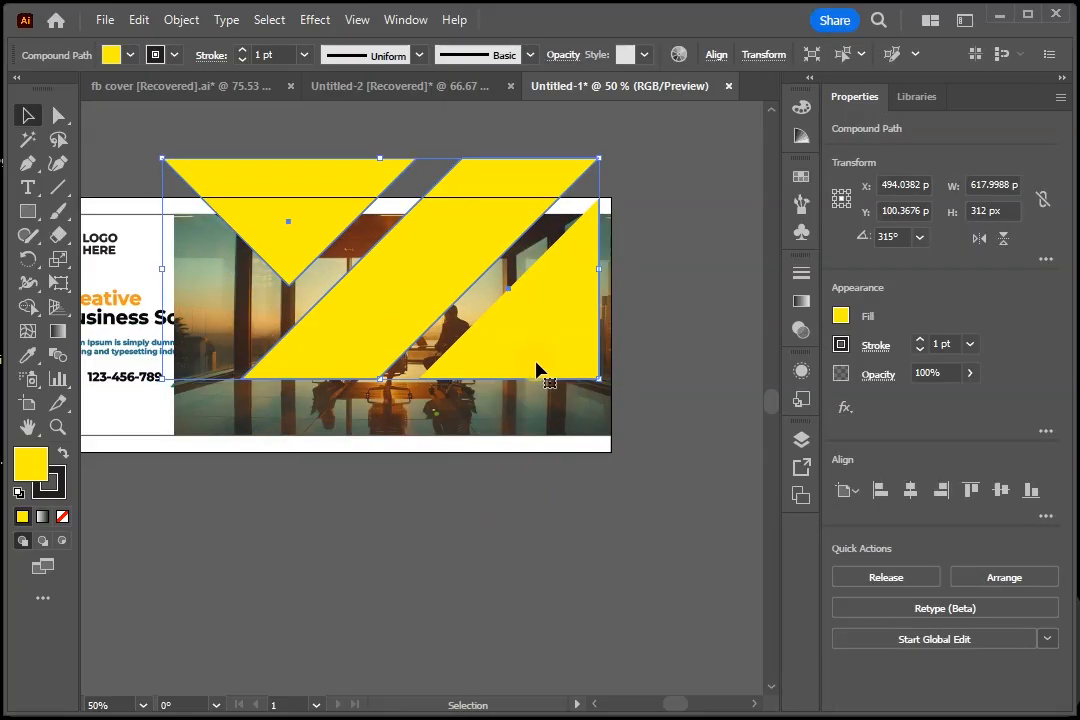
key("ctrl+z")
left_click(660, 434)
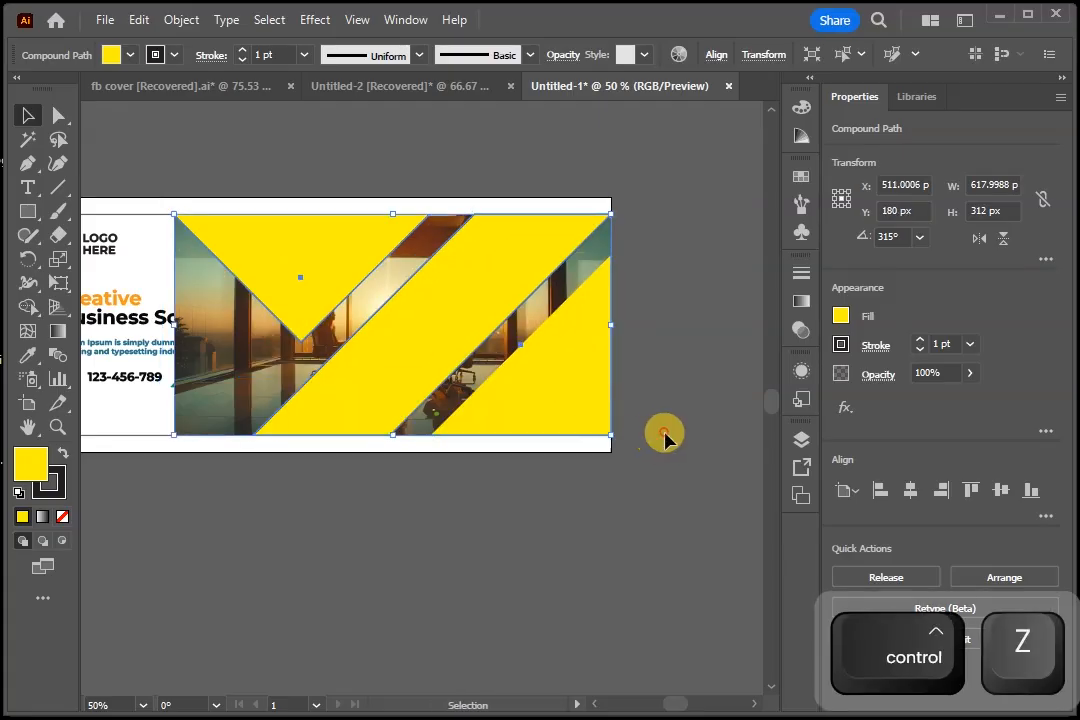
Clip the office photo to the yellow compound path with a clipping mask and deselect it.
left_click(554, 395)
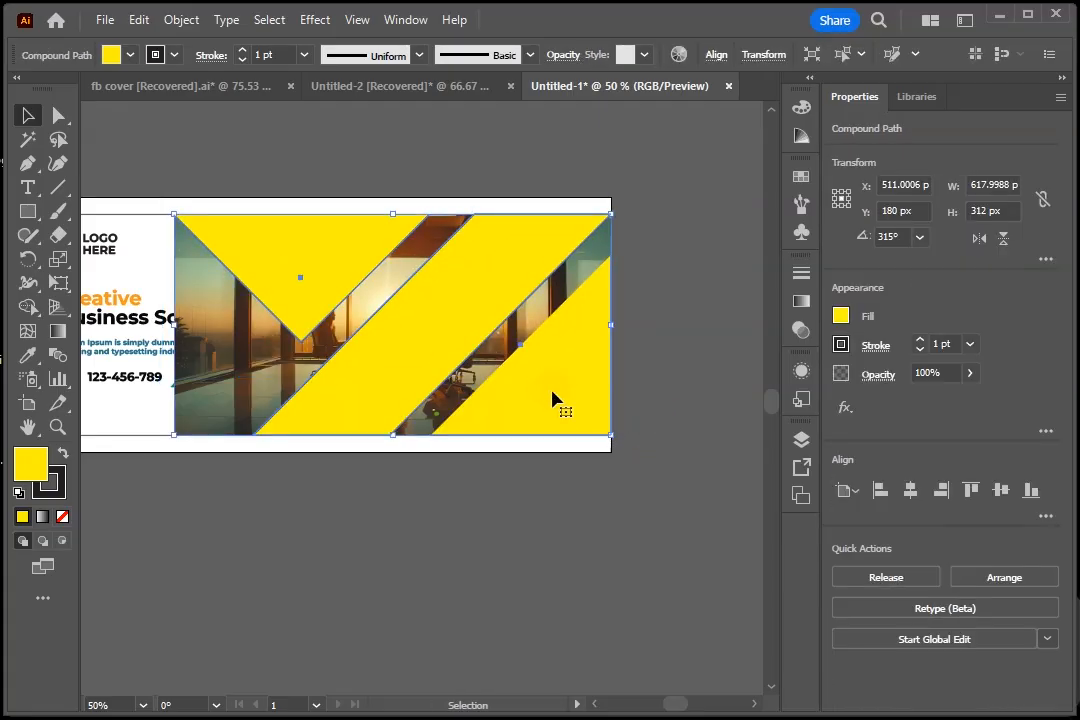
left_click(216, 379, "shift")
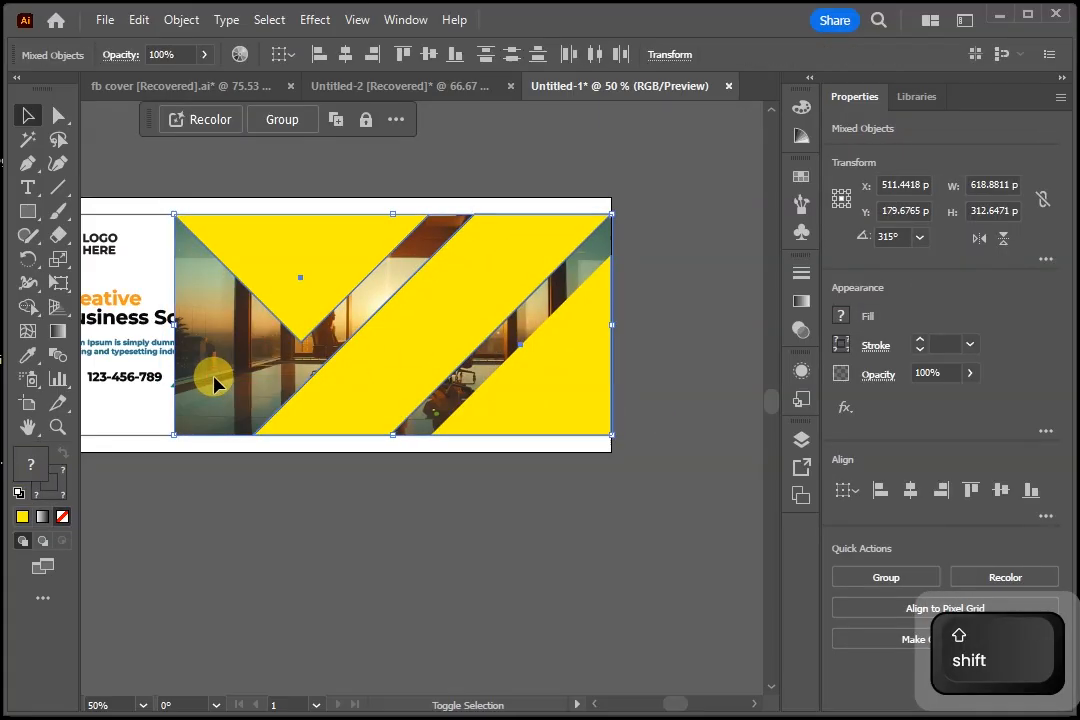
right_click(403, 385)
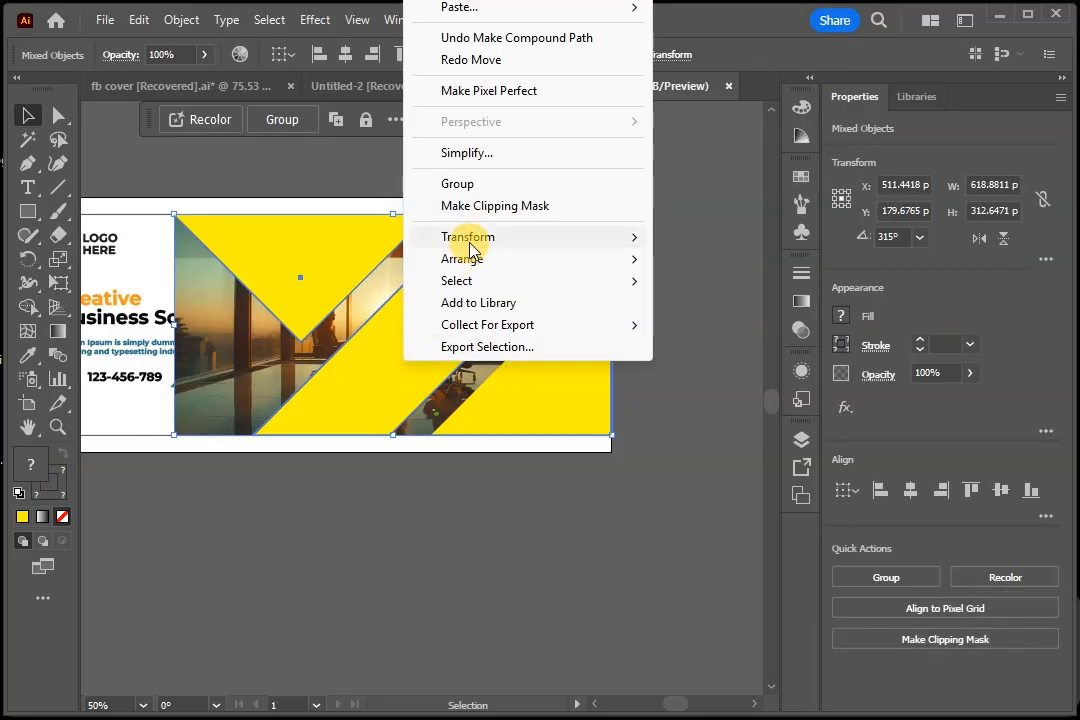
left_click(556, 212)
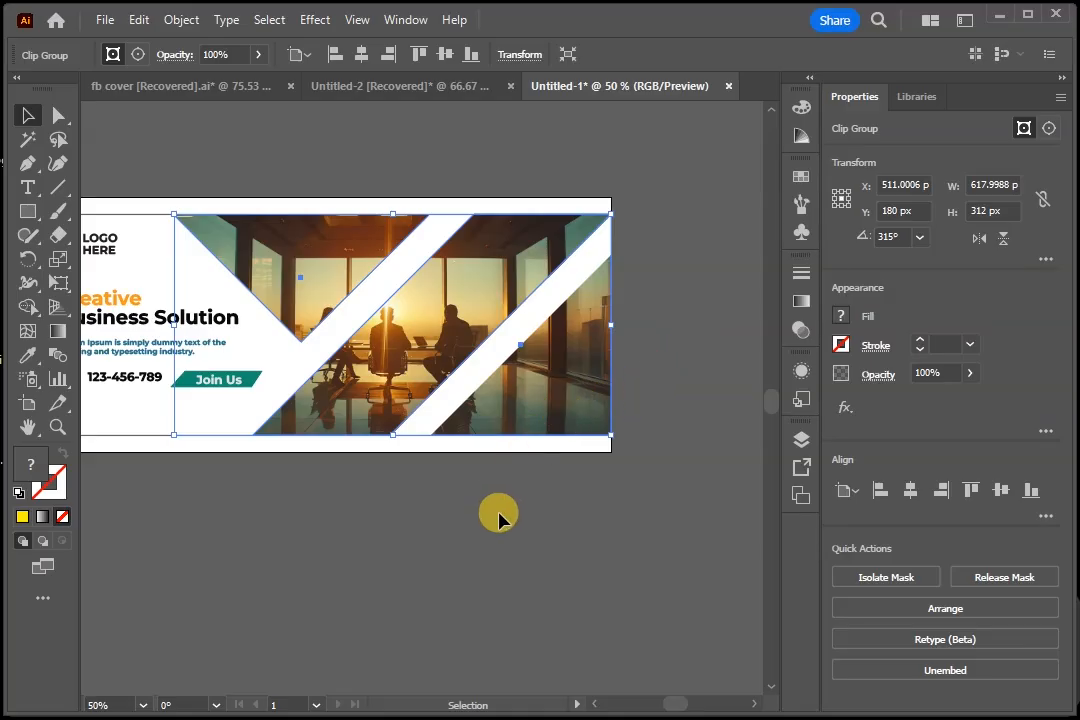
key("ctrl+minus")
left_click(452, 541)
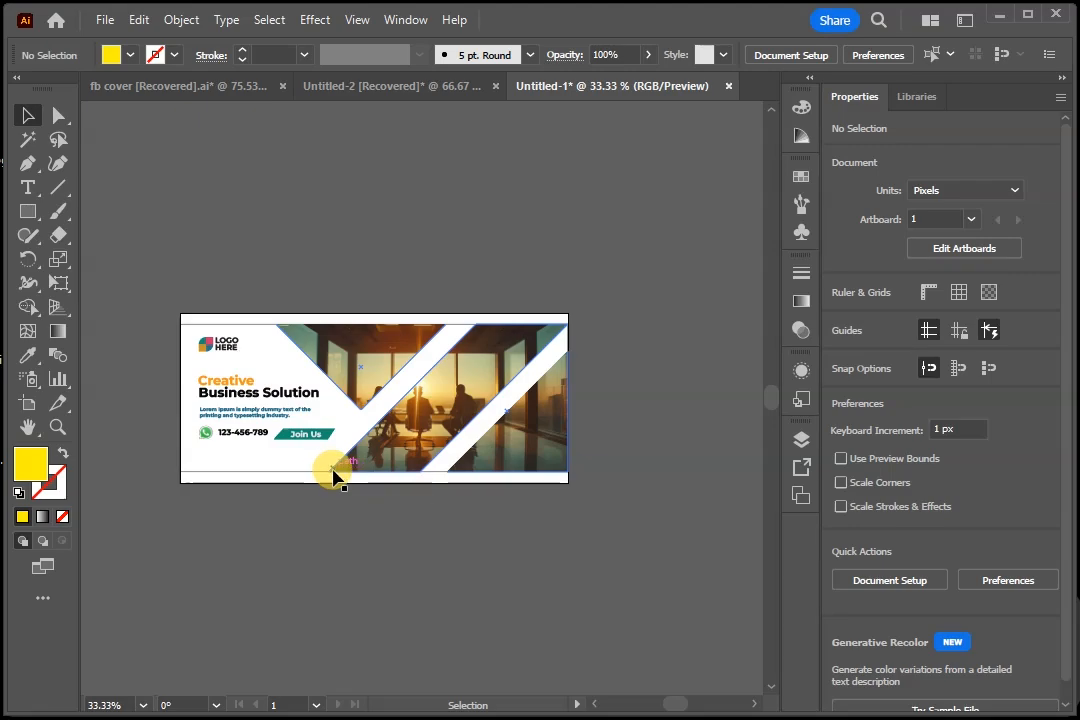
Fit the whole artboard in view, move the tools panel out of the way and examine the banner layout.
key("ctrl")
key("ctrl+equal")
key("ctrl+equal")
key("ctrl+0")
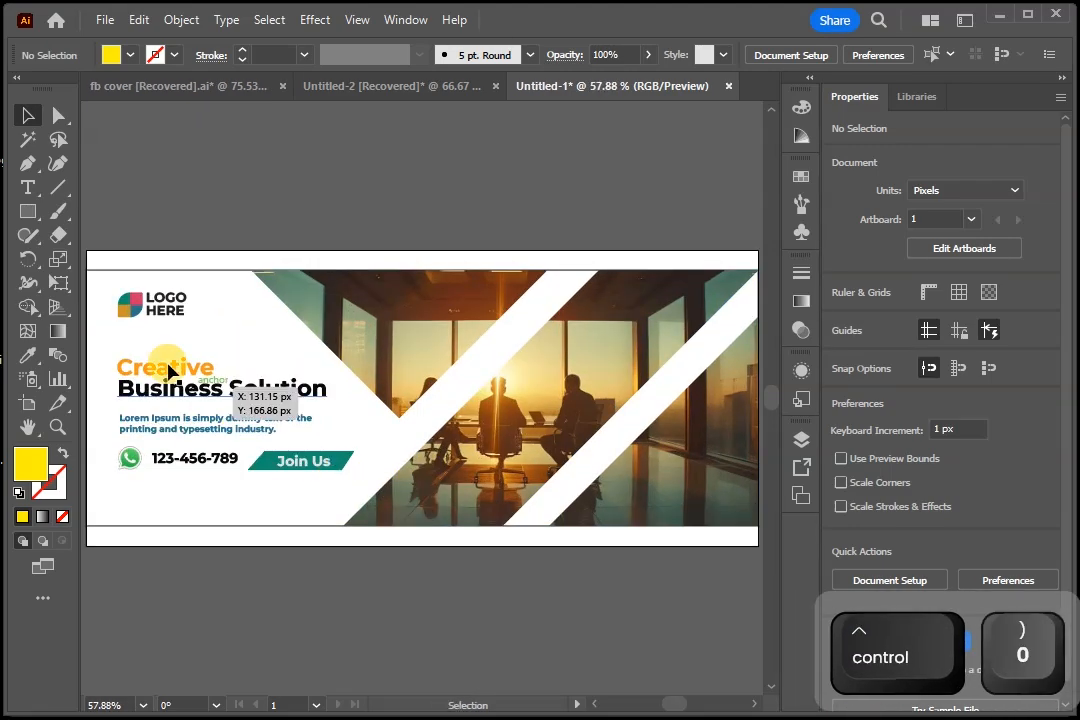
left_click_drag(47, 85, 0, 88)
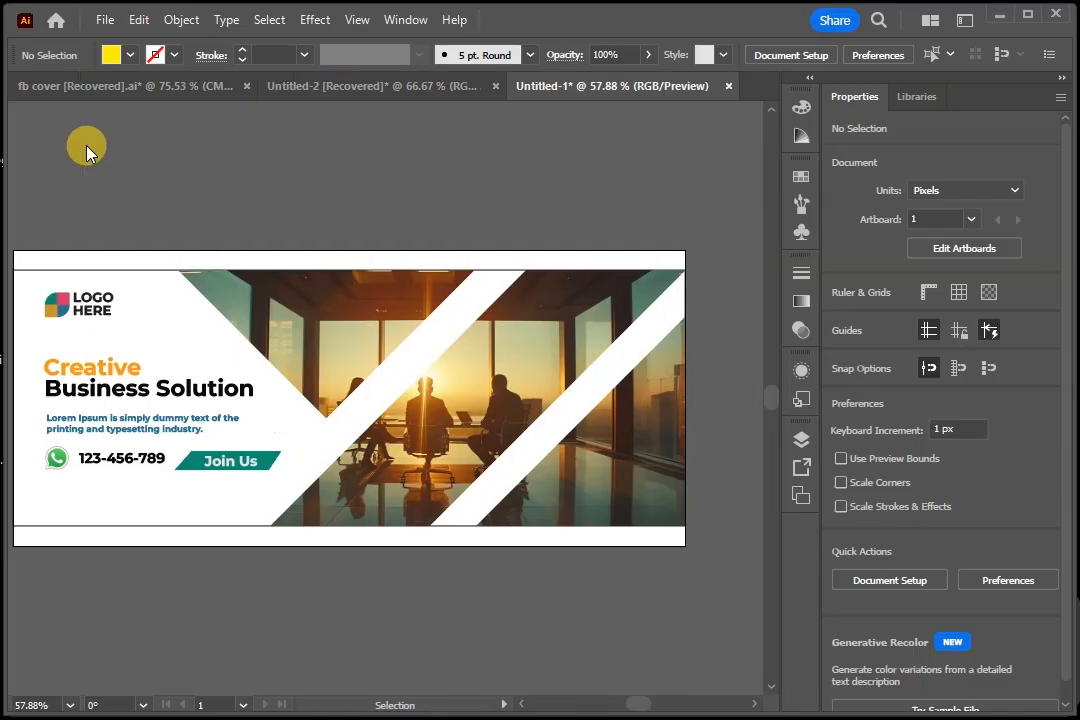
key("space")
left_click_drag(477, 388, 539, 386)
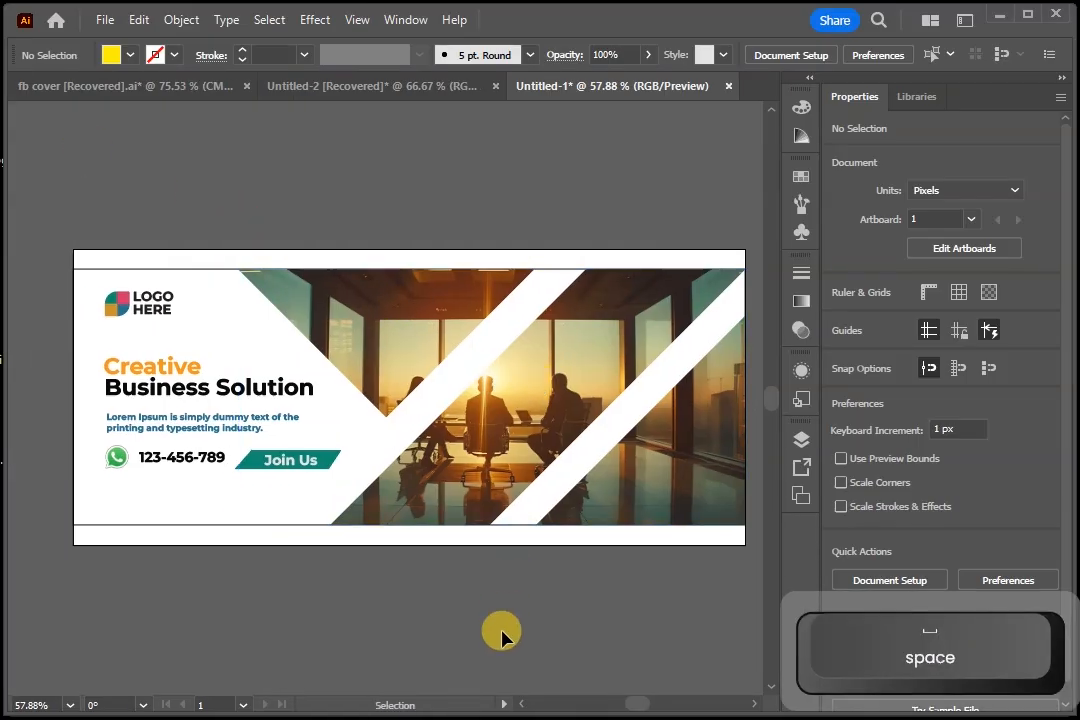
key("space")
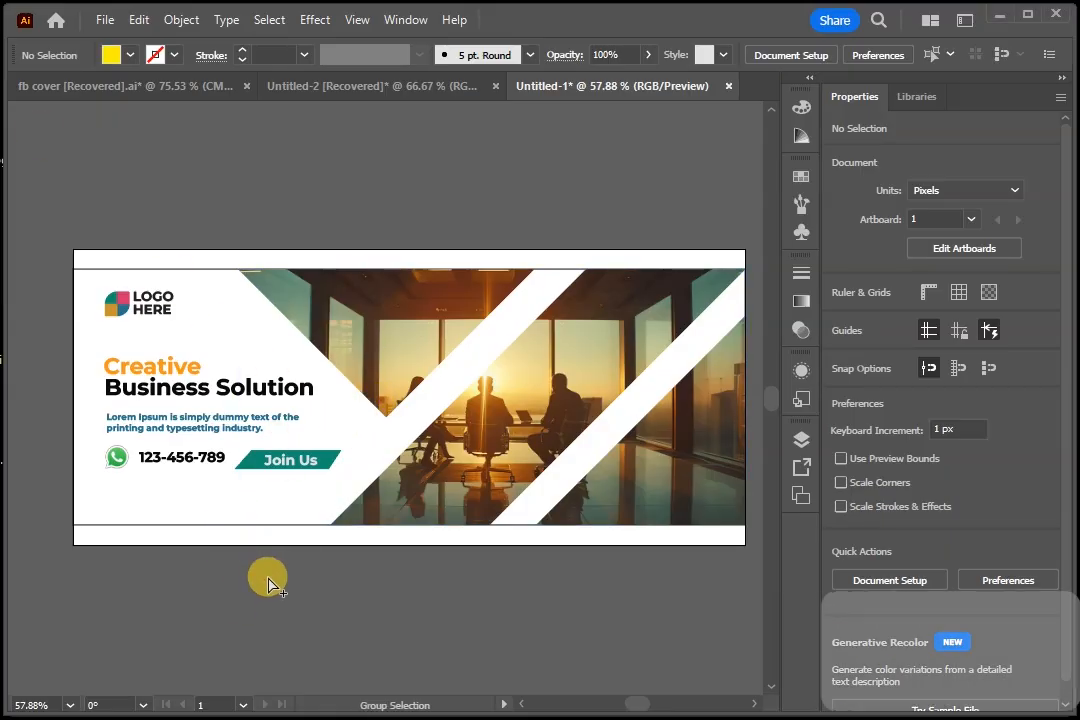
Unlock the white background rectangle and set its stroke to none.
key("ctrl+alt+2")
left_click(195, 557)
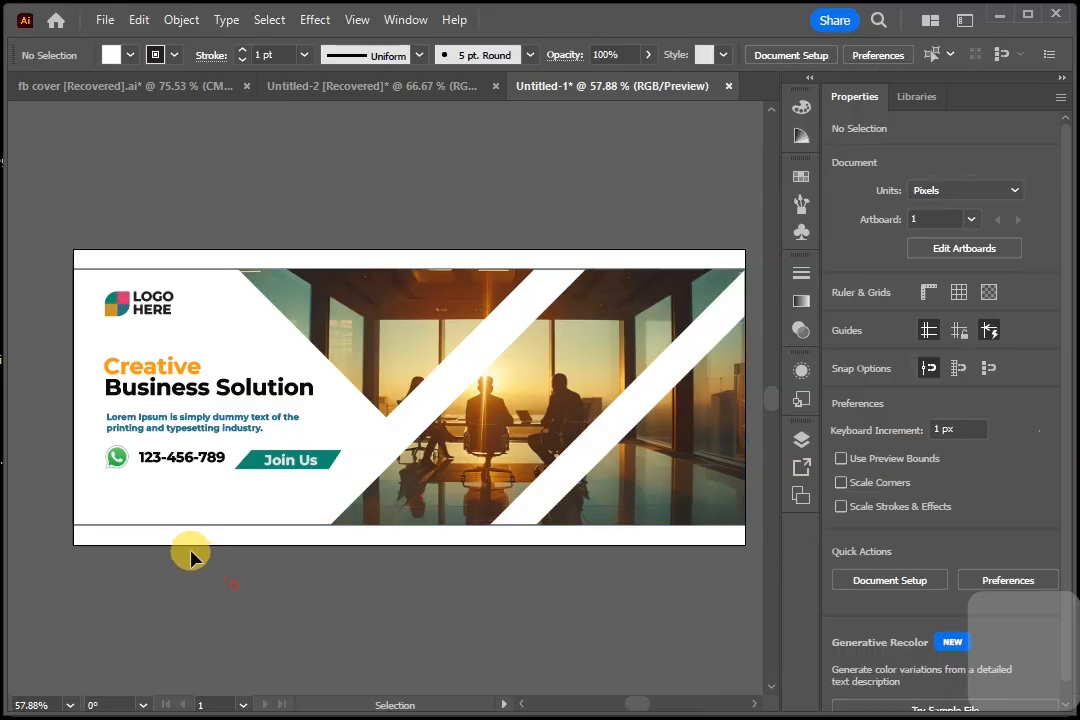
left_click(159, 526)
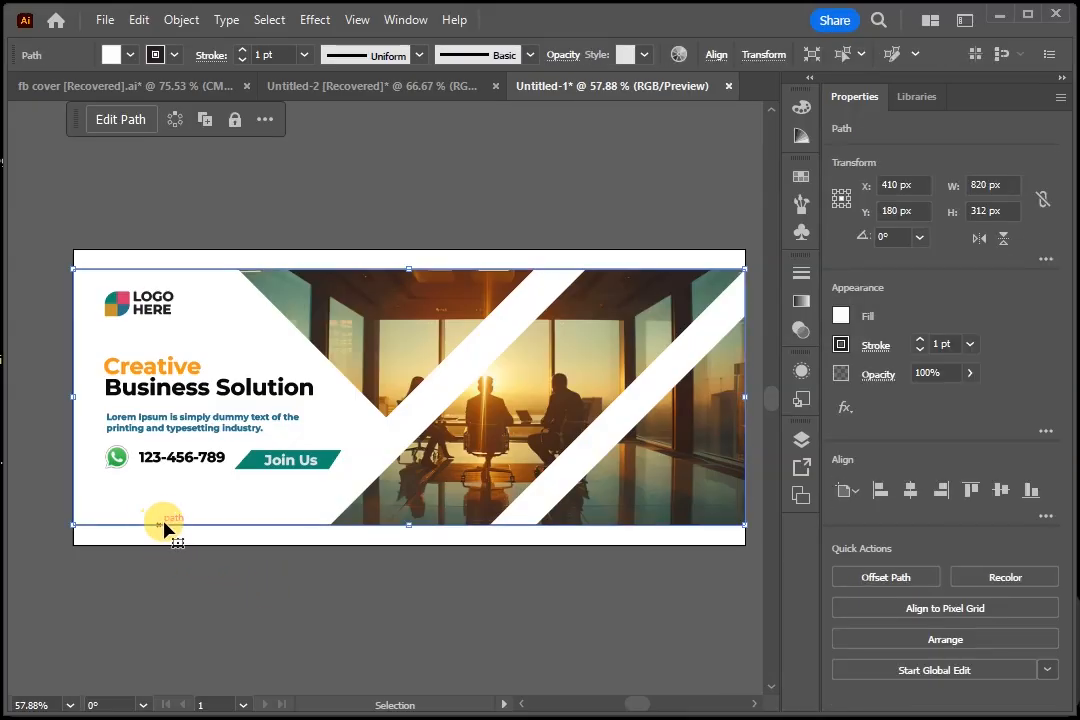
left_click(840, 346)
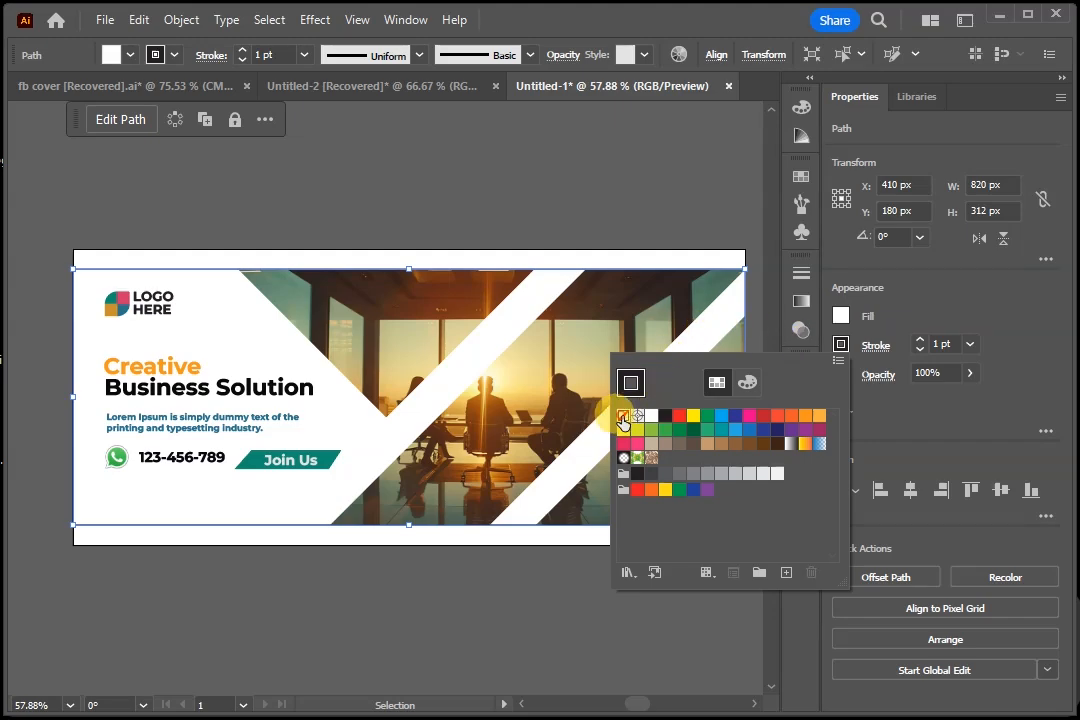
left_click(622, 415)
left_click(336, 652)
left_click(336, 645)
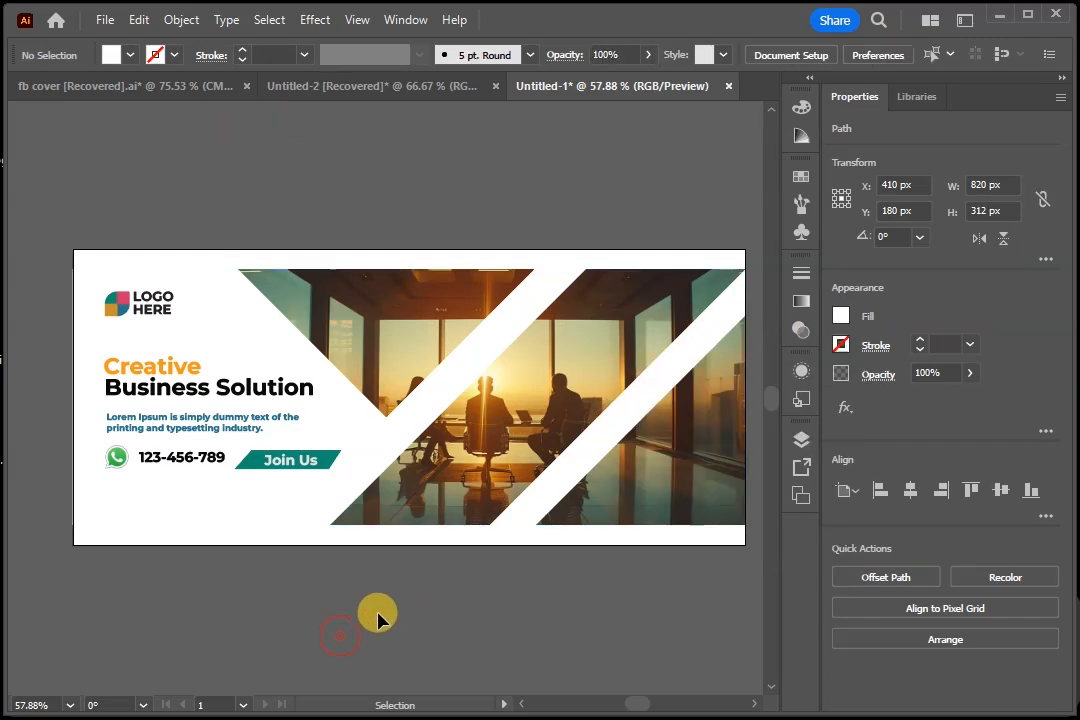
Start an Export As of the banner and choose the Desktop as the destination folder.
key("space")
left_click_drag(552, 572, 525, 540)
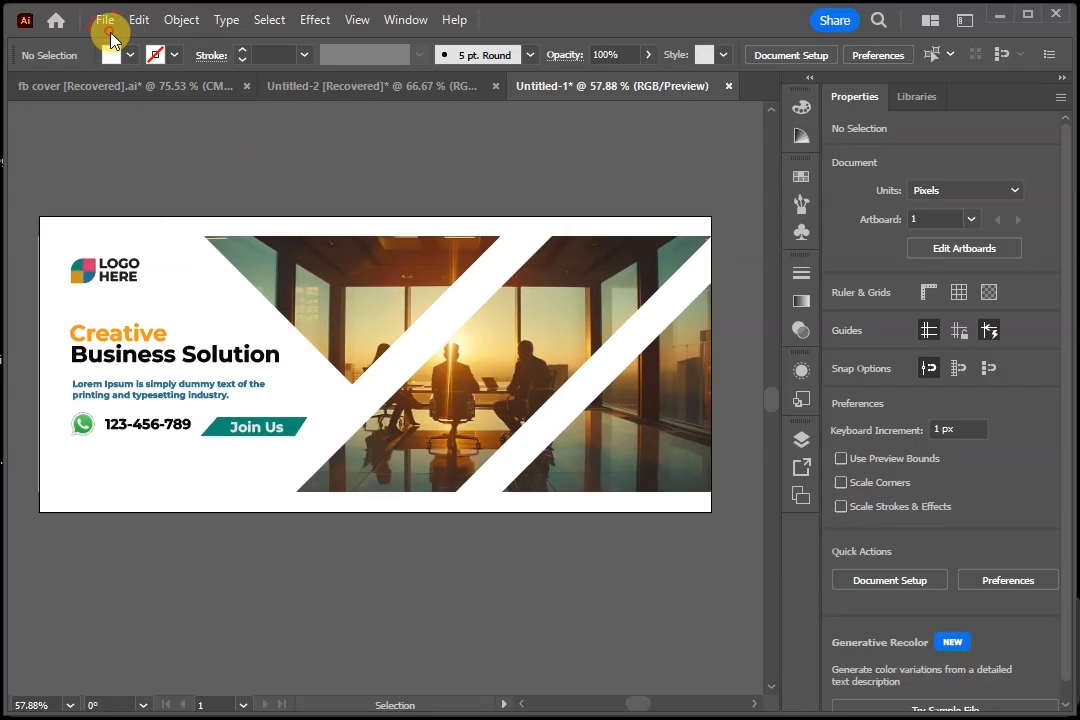
left_click(110, 21)
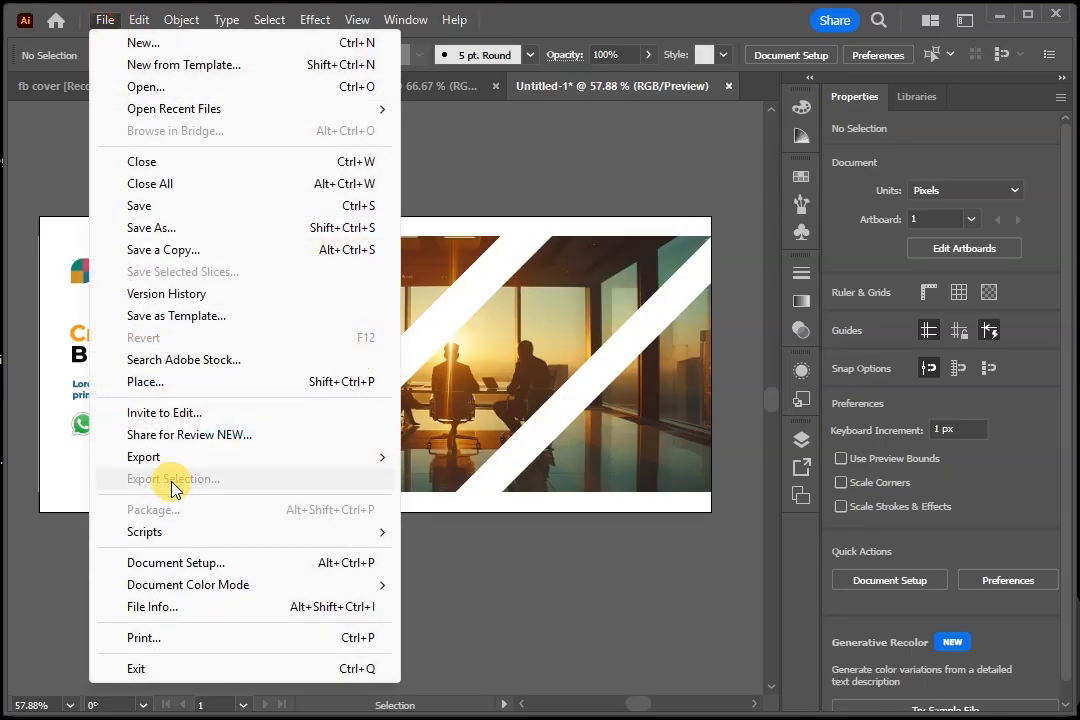
mouse_move(248, 462)
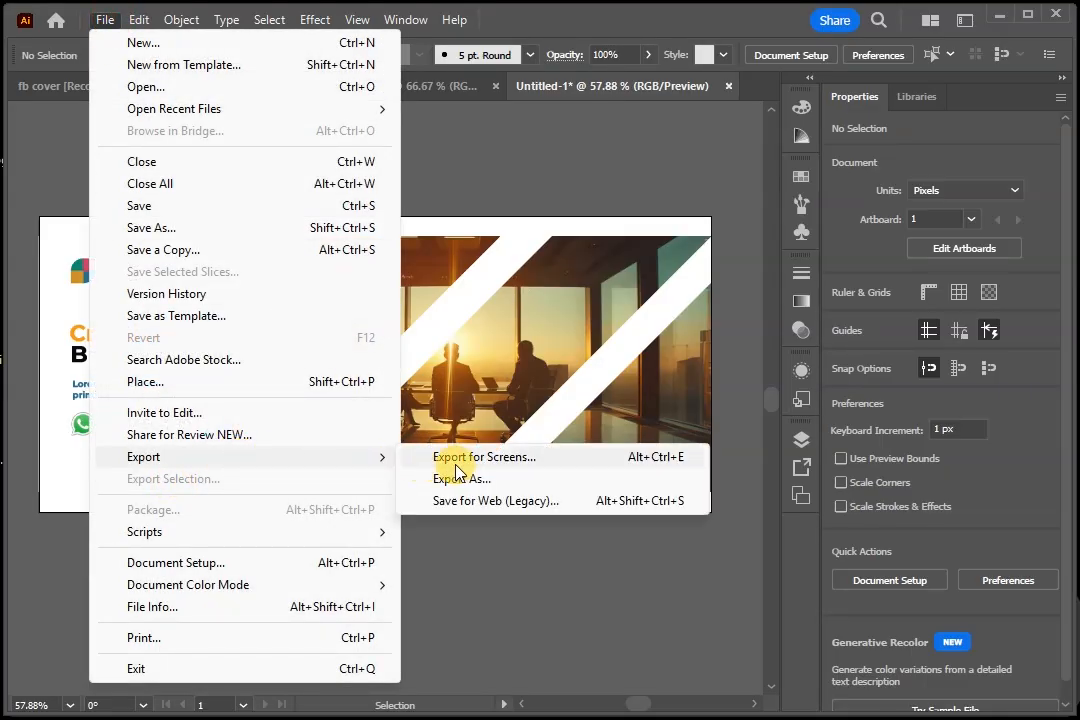
left_click(502, 480)
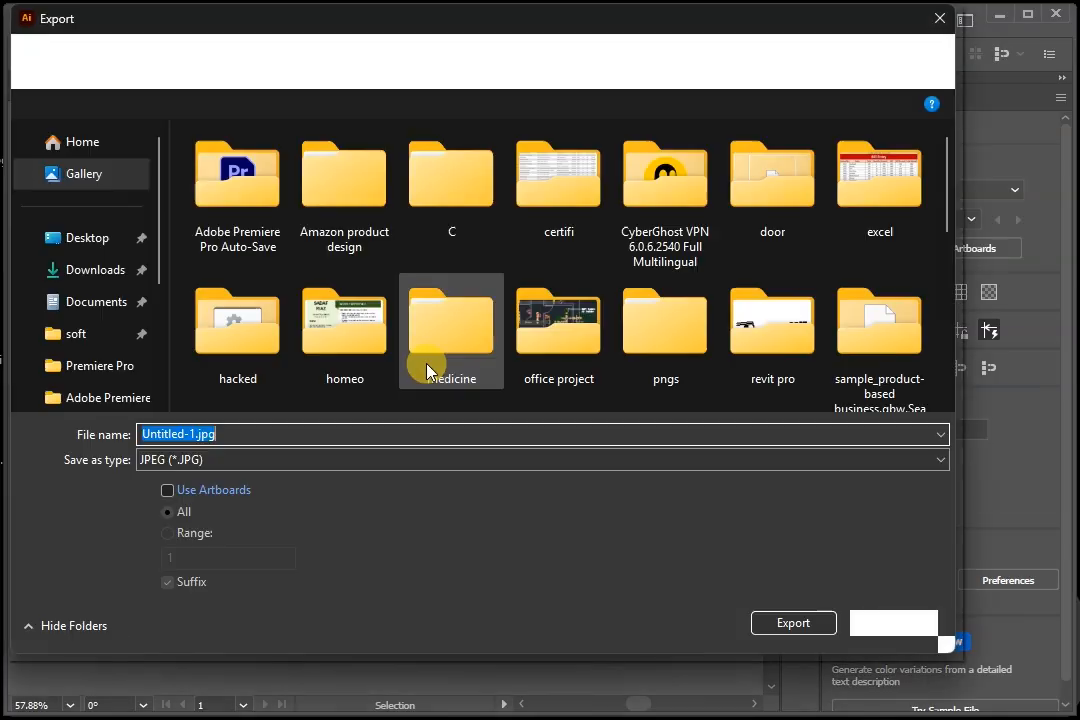
left_click_drag(320, 30, 396, 53)
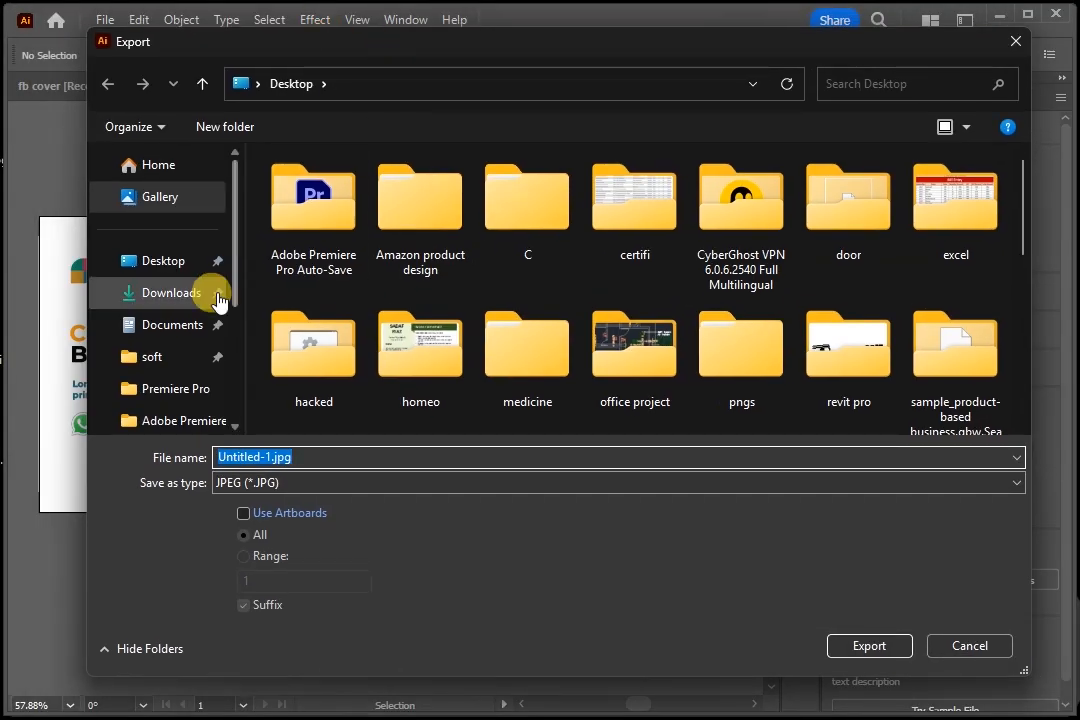
left_click(175, 270)
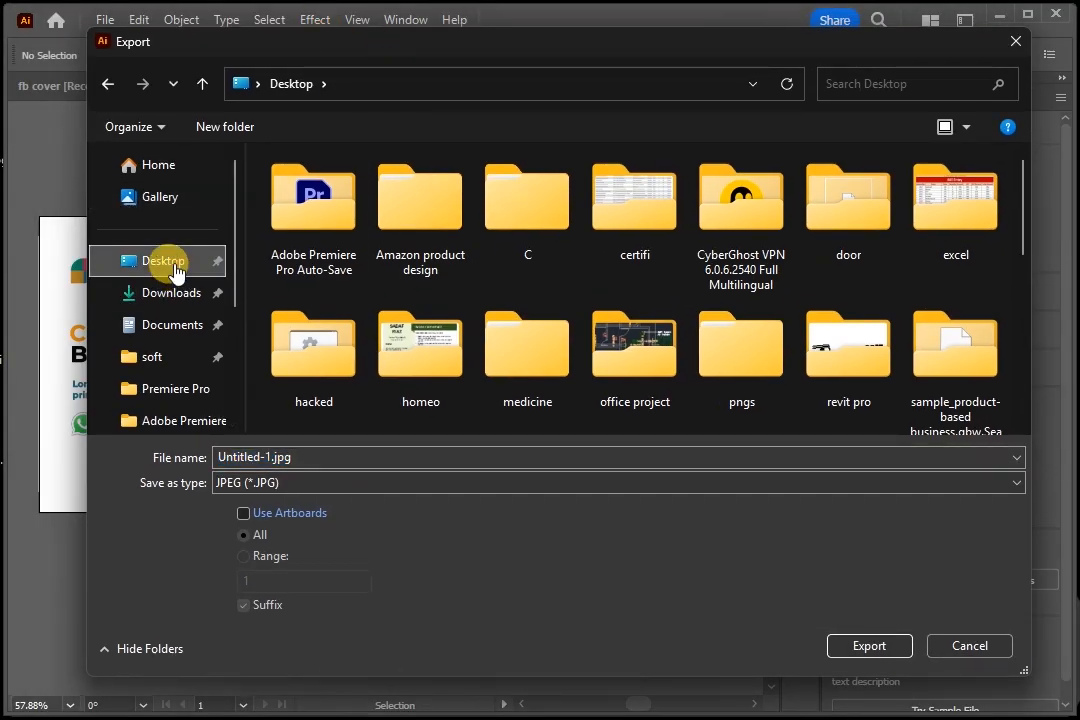
Export Untitled-1.jpg in JPEG format using artboards, limited to the range 1.
left_click(251, 482)
left_click(265, 578)
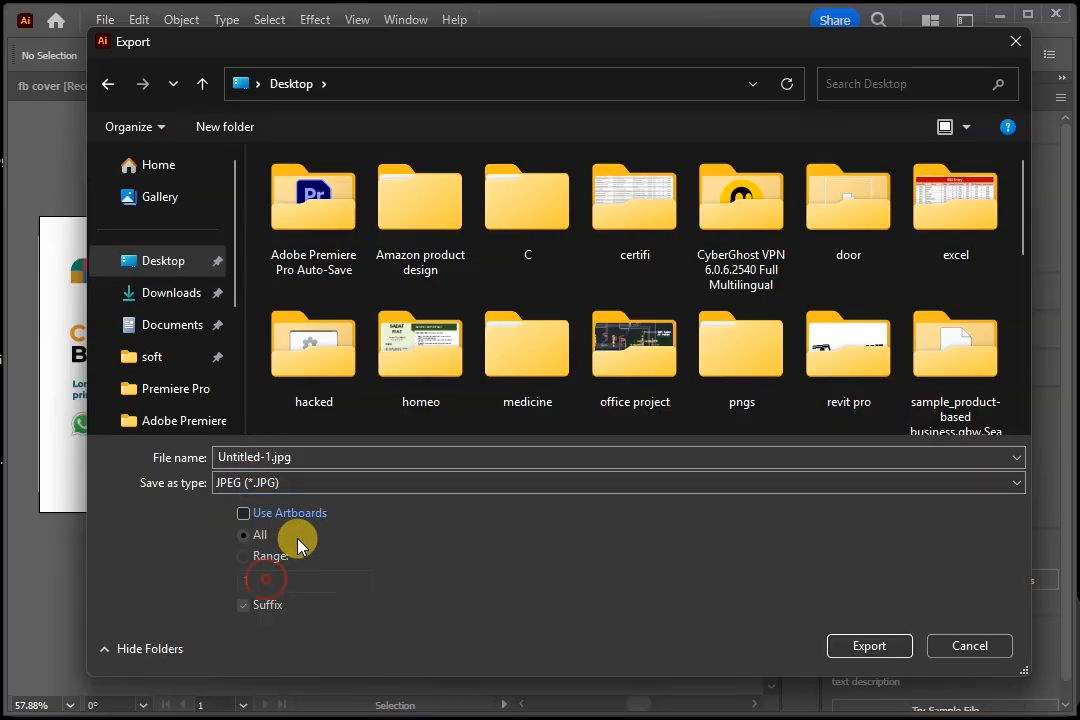
left_click(289, 518)
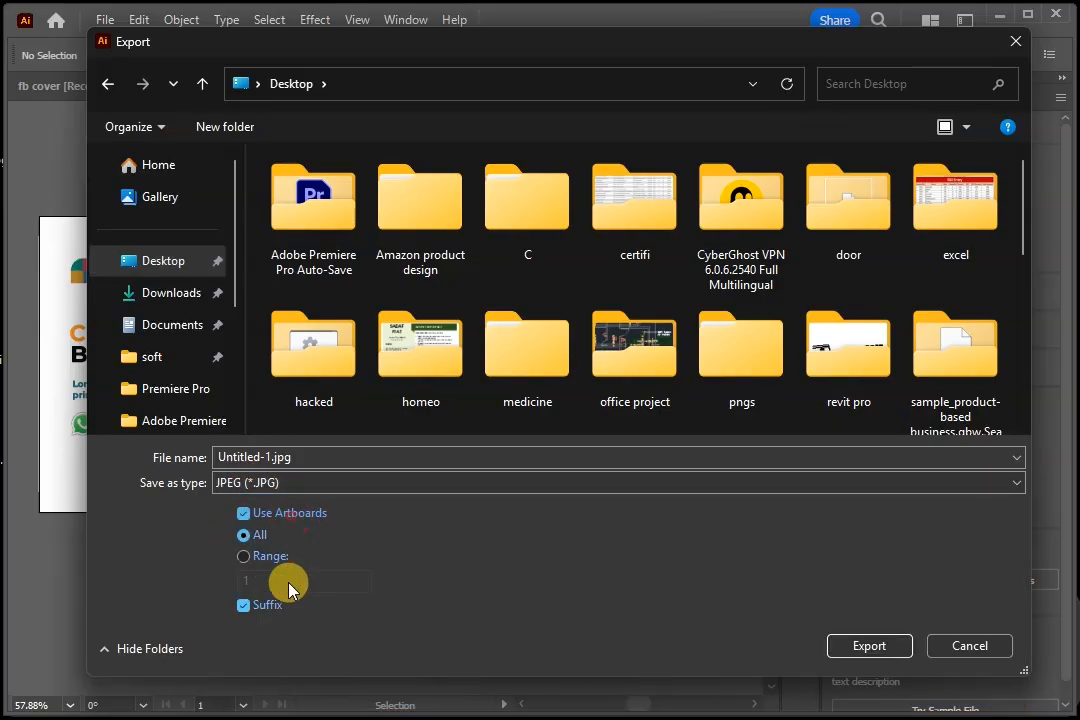
left_click(241, 564)
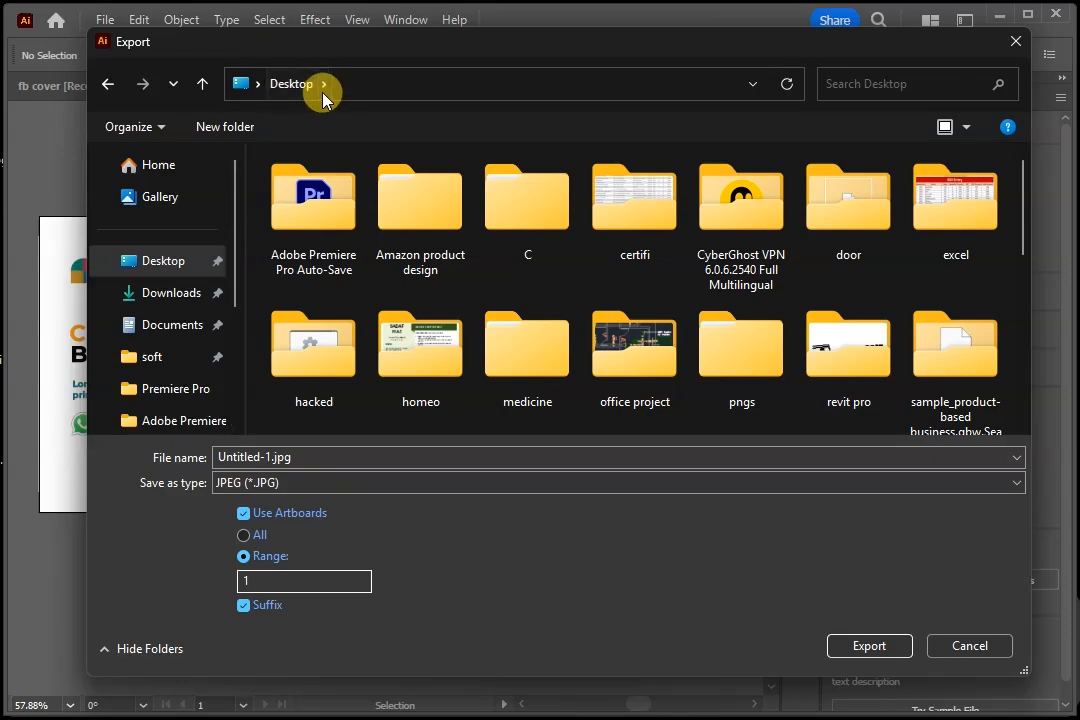
left_click(864, 647)
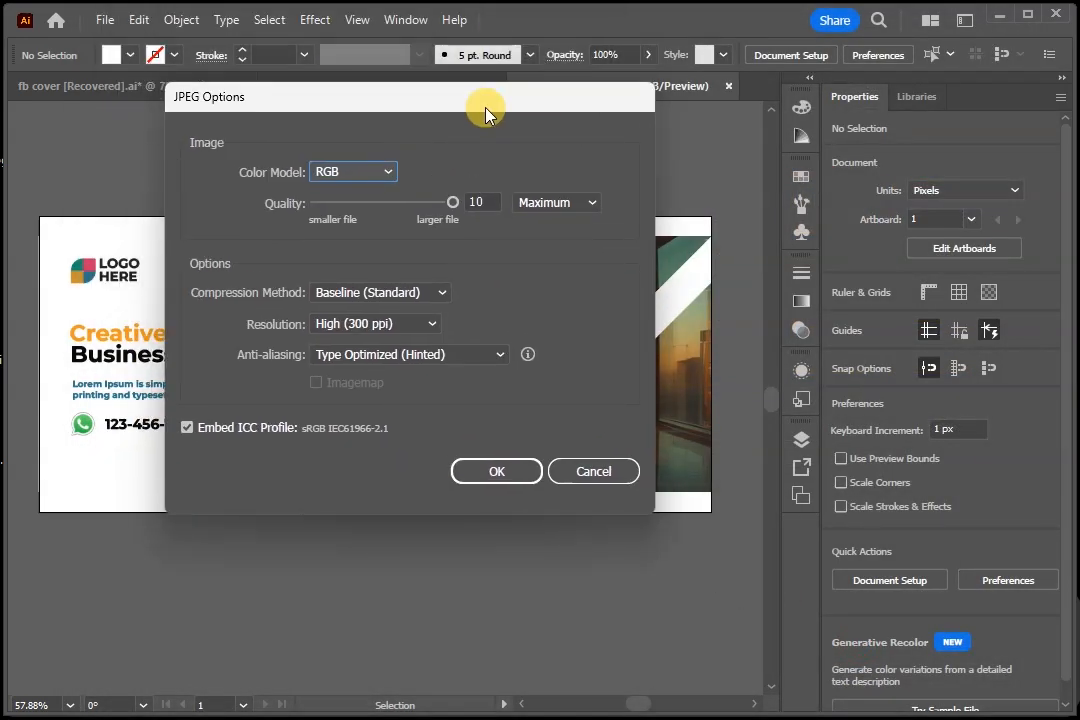
Export the JPEG at maximum quality 10 with the resolution set to Screen (72 ppi), replacing the existing file.
left_click_drag(447, 208, 428, 208)
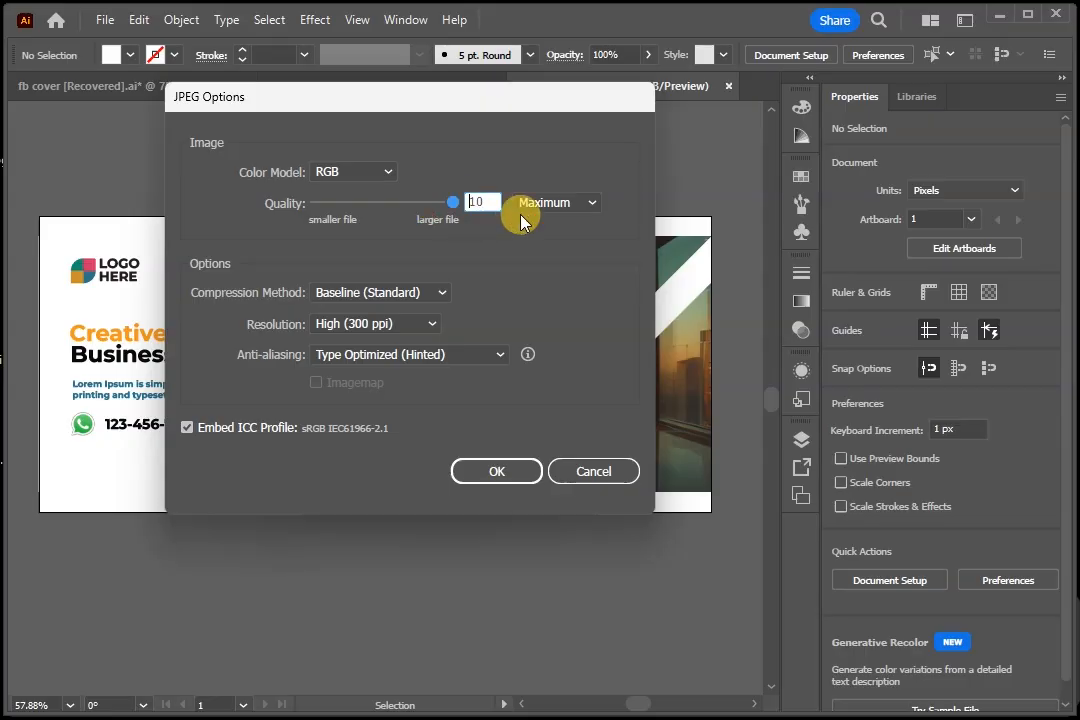
left_click(427, 326)
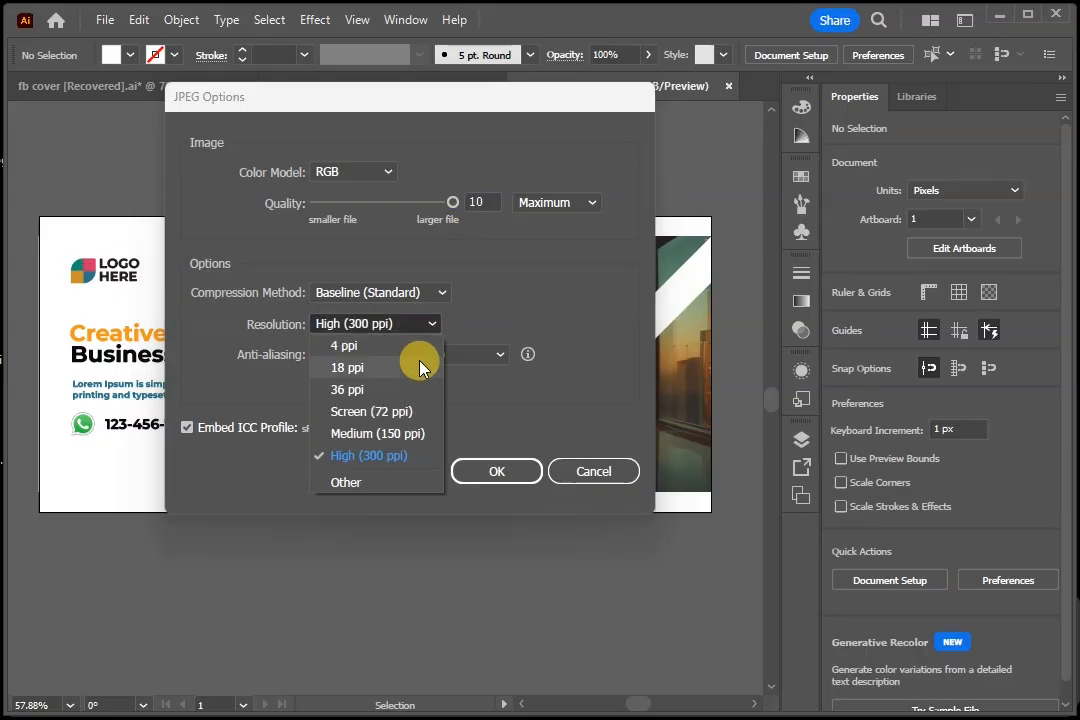
left_click(388, 424)
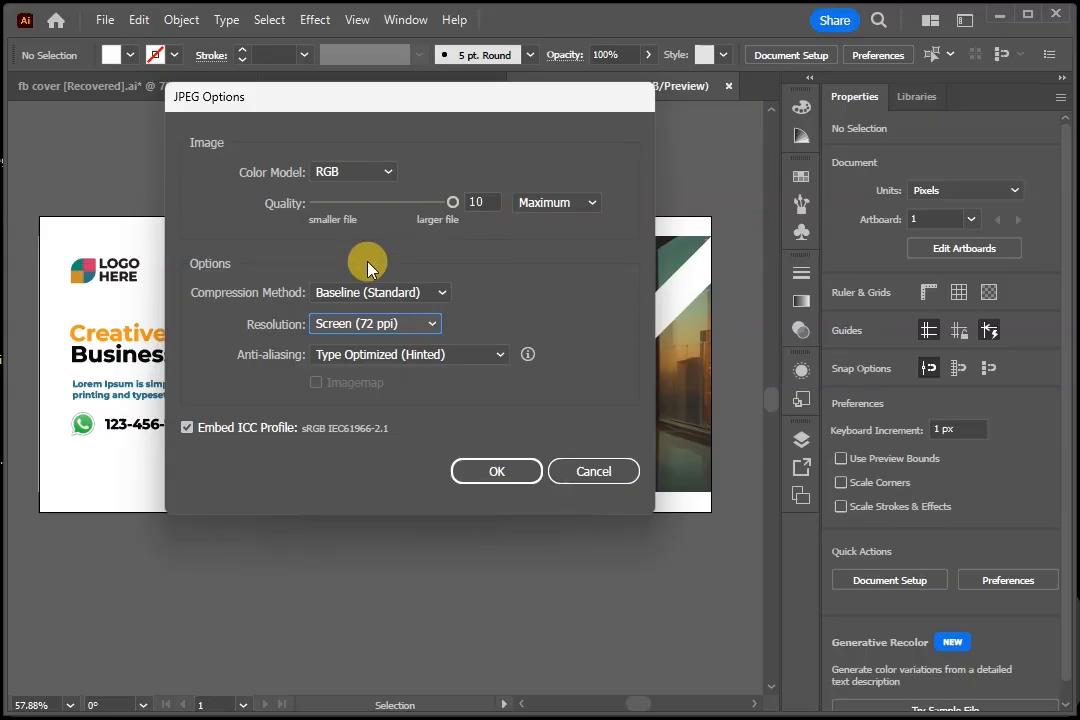
left_click(497, 474)
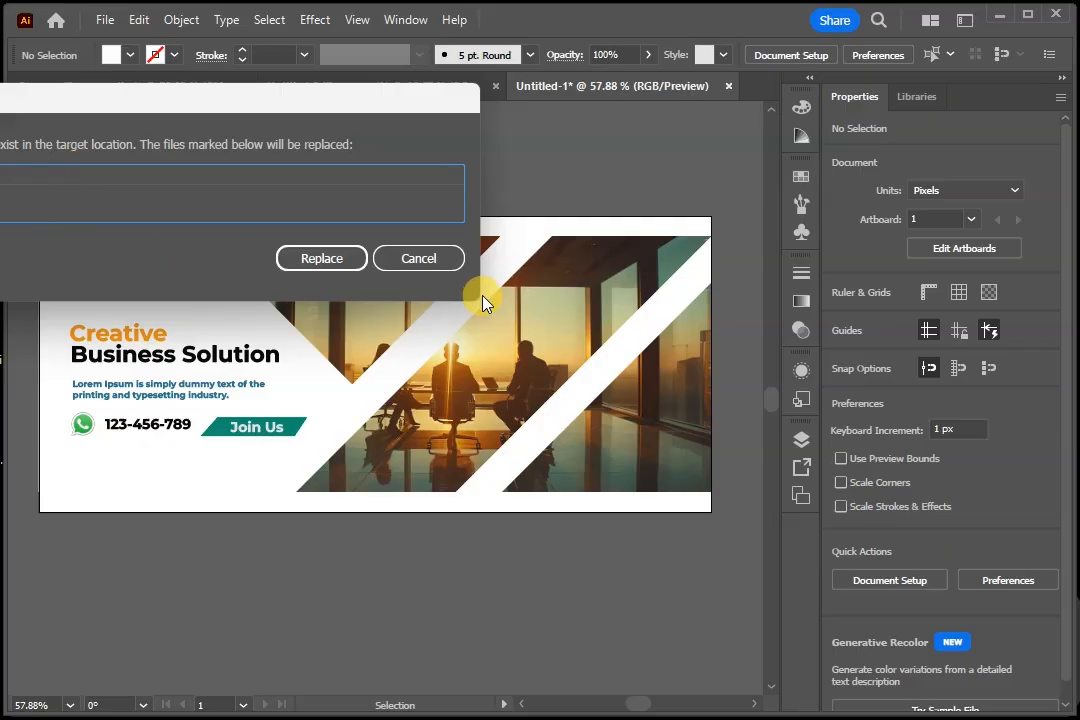
left_click(330, 262)
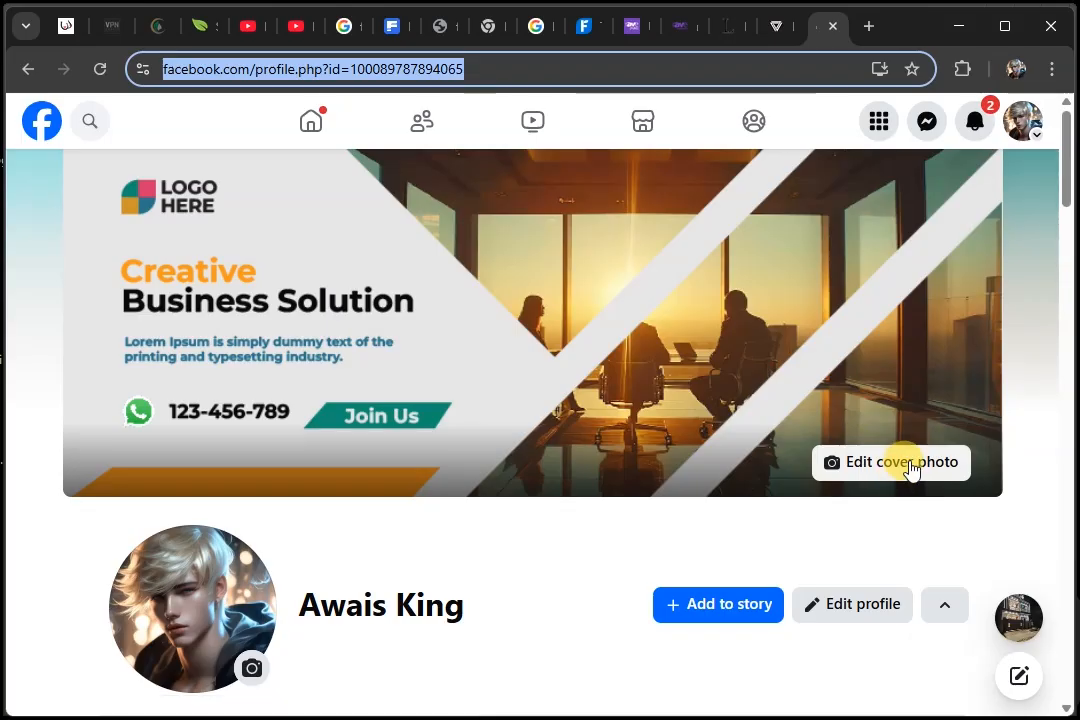
On the Facebook profile page in the browser, upload Untitled-1-01.jpg from the Desktop as the cover photo and save the change.
left_click(914, 469)
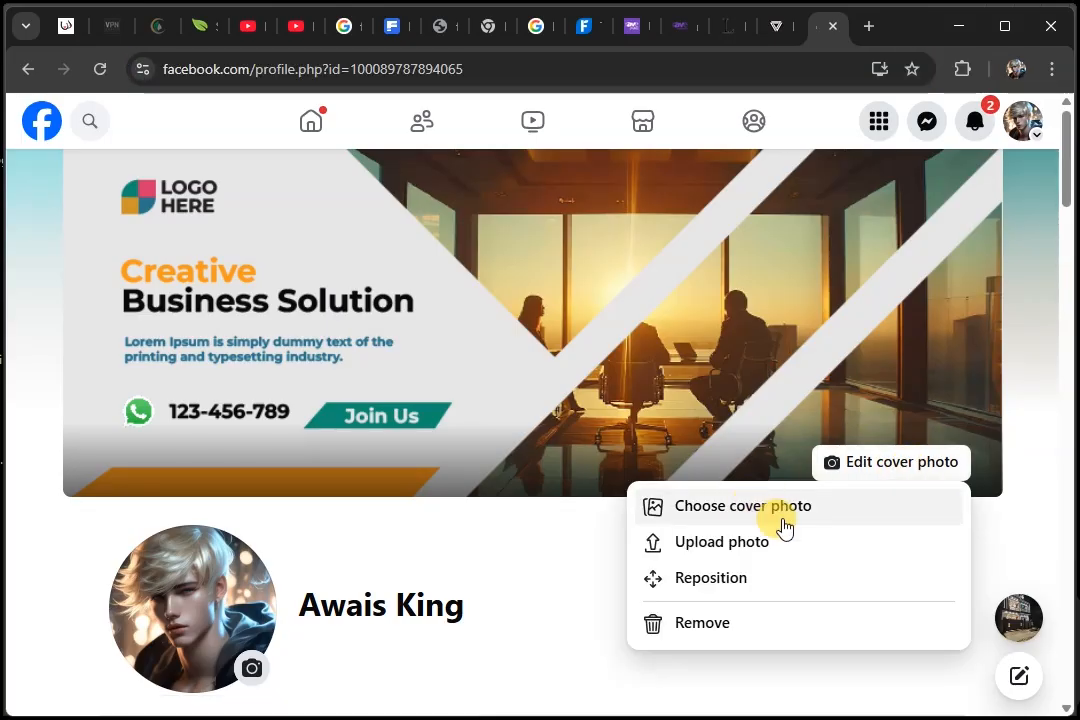
left_click(764, 553)
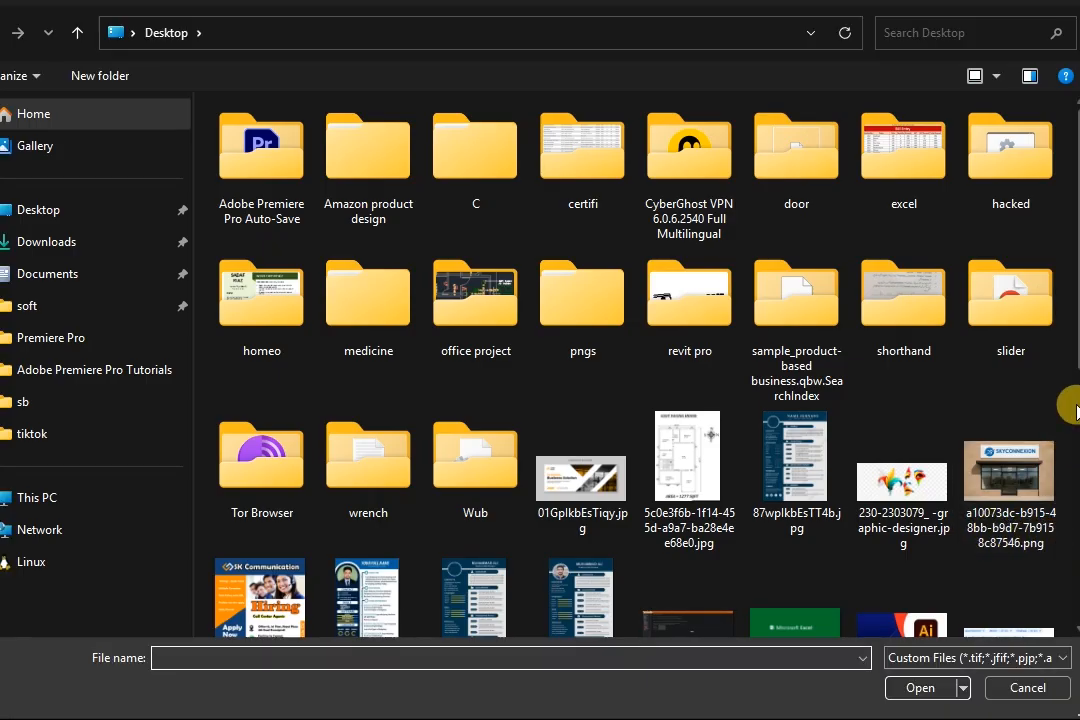
left_click_drag(1075, 323, 1077, 580)
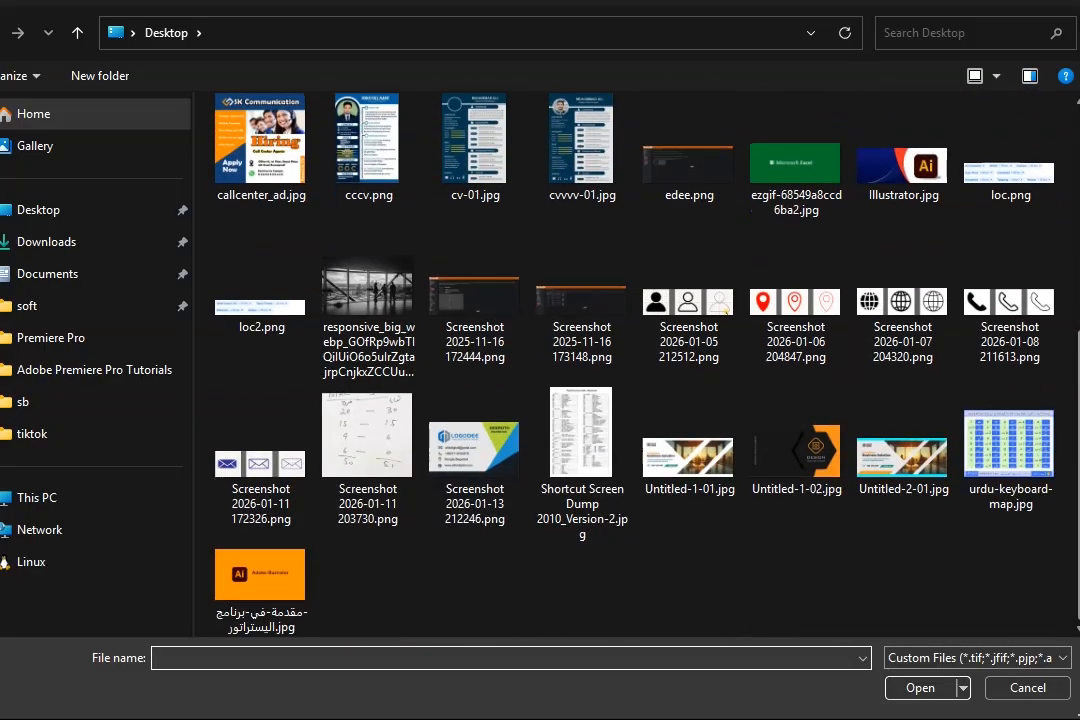
double_click(688, 460)
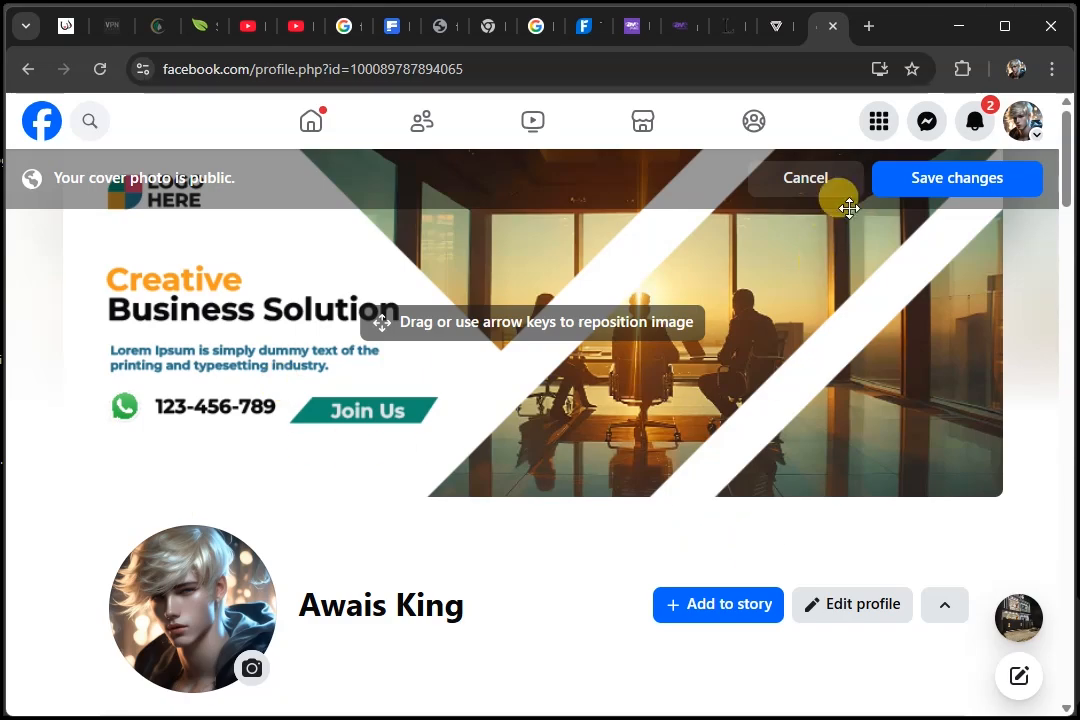
left_click(938, 188)
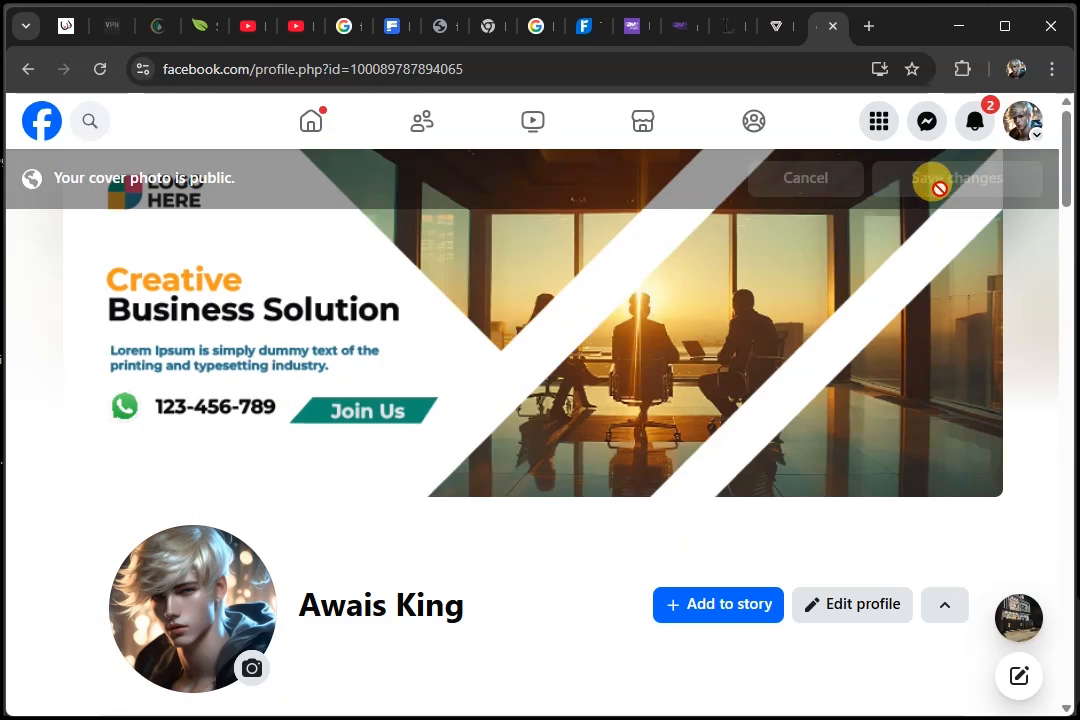